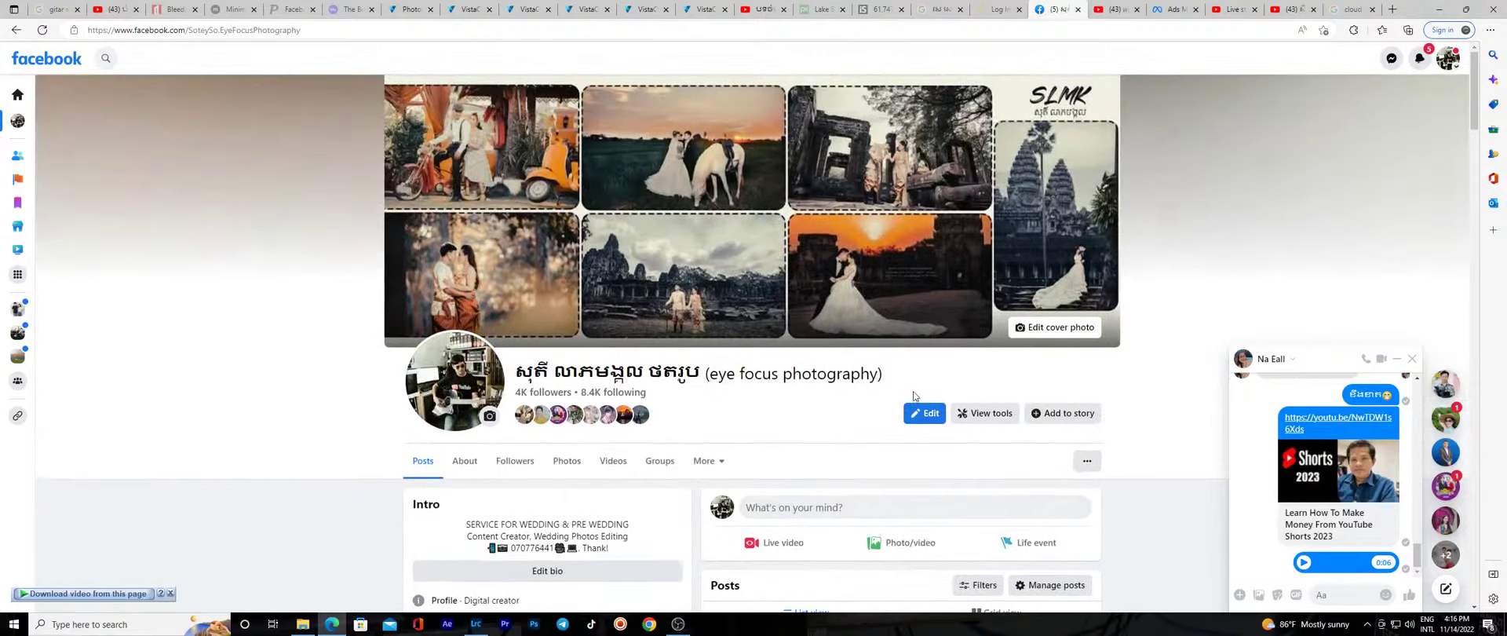
View the Facebook post the page was mentioned in, then go to the YouTube Studio tab.
left_click(1417, 63)
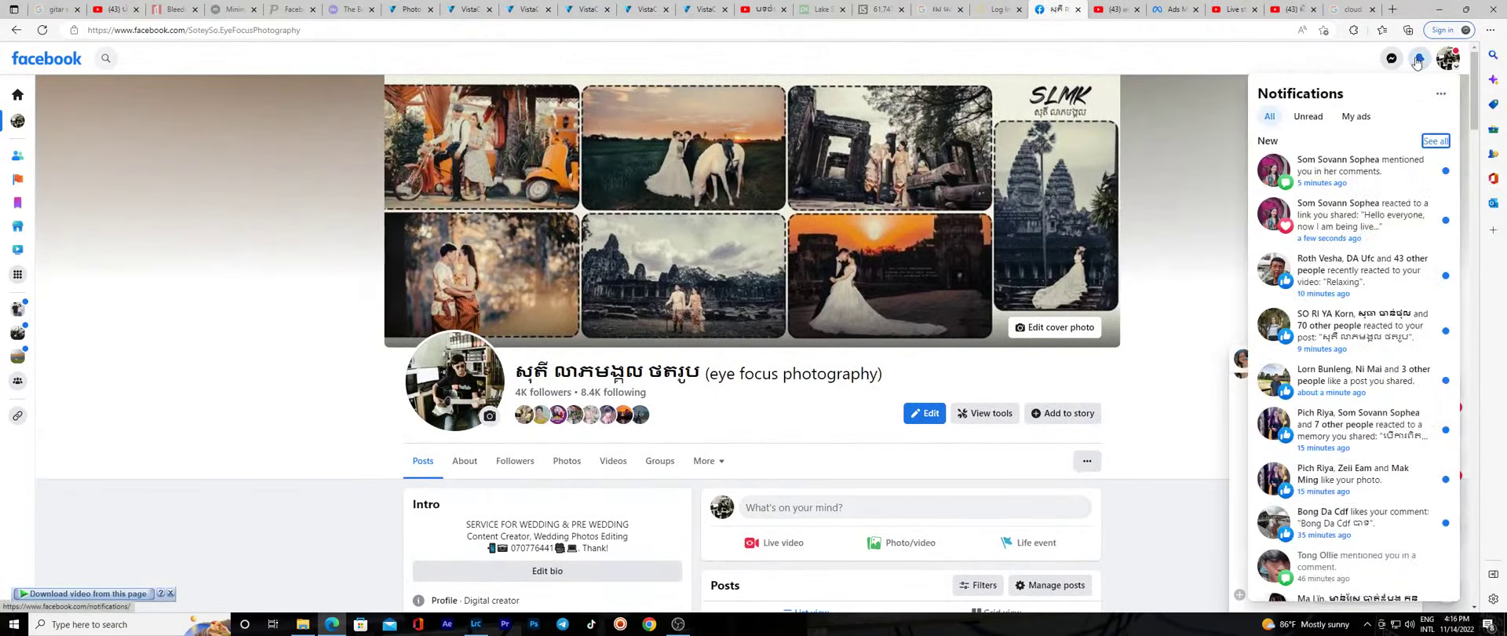
left_click(1309, 162)
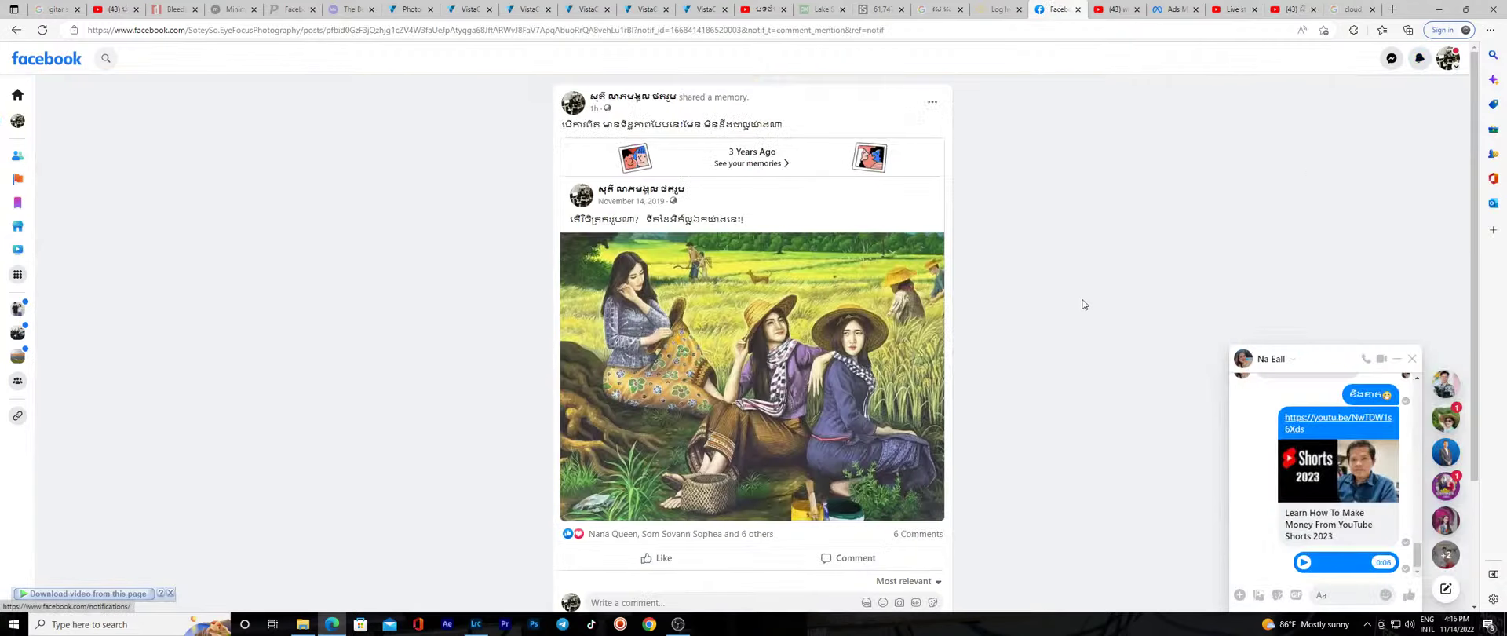
left_click(1232, 8)
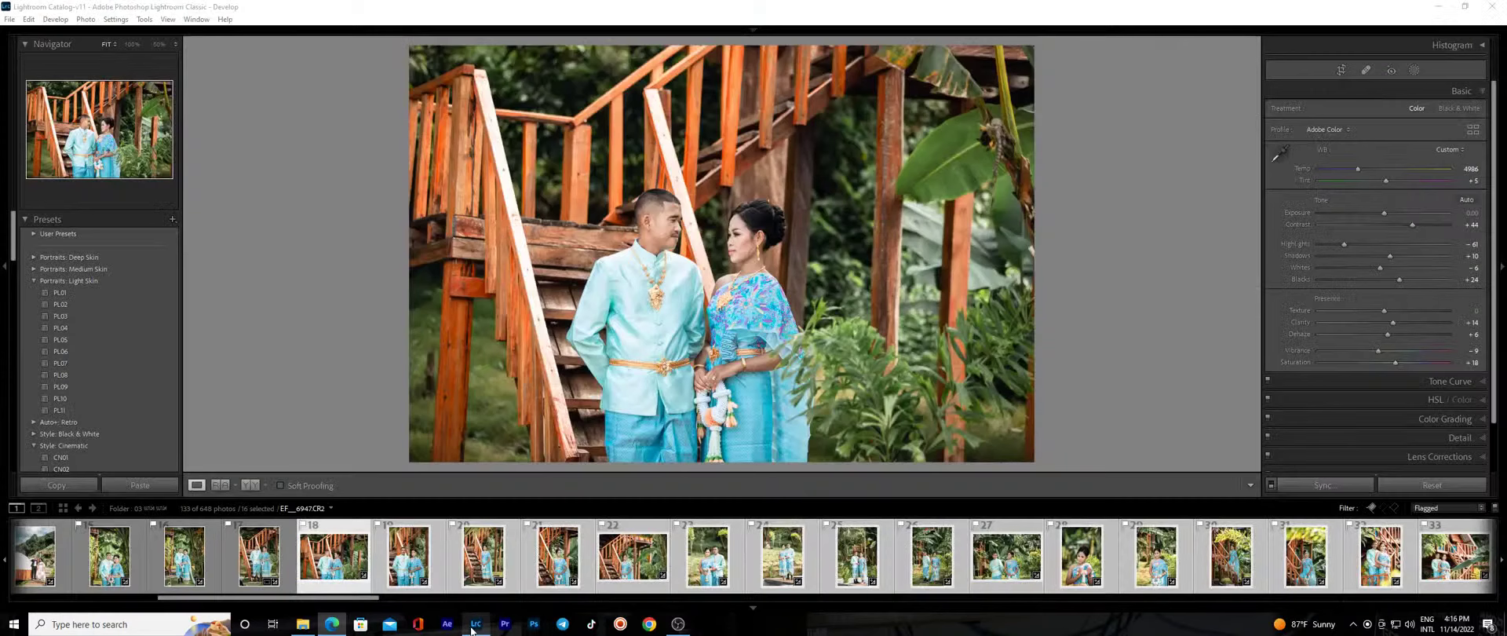
Back in Lightroom, inspect the first couple photo and lower Vibrance by one point.
left_click(476, 624)
left_click(663, 235)
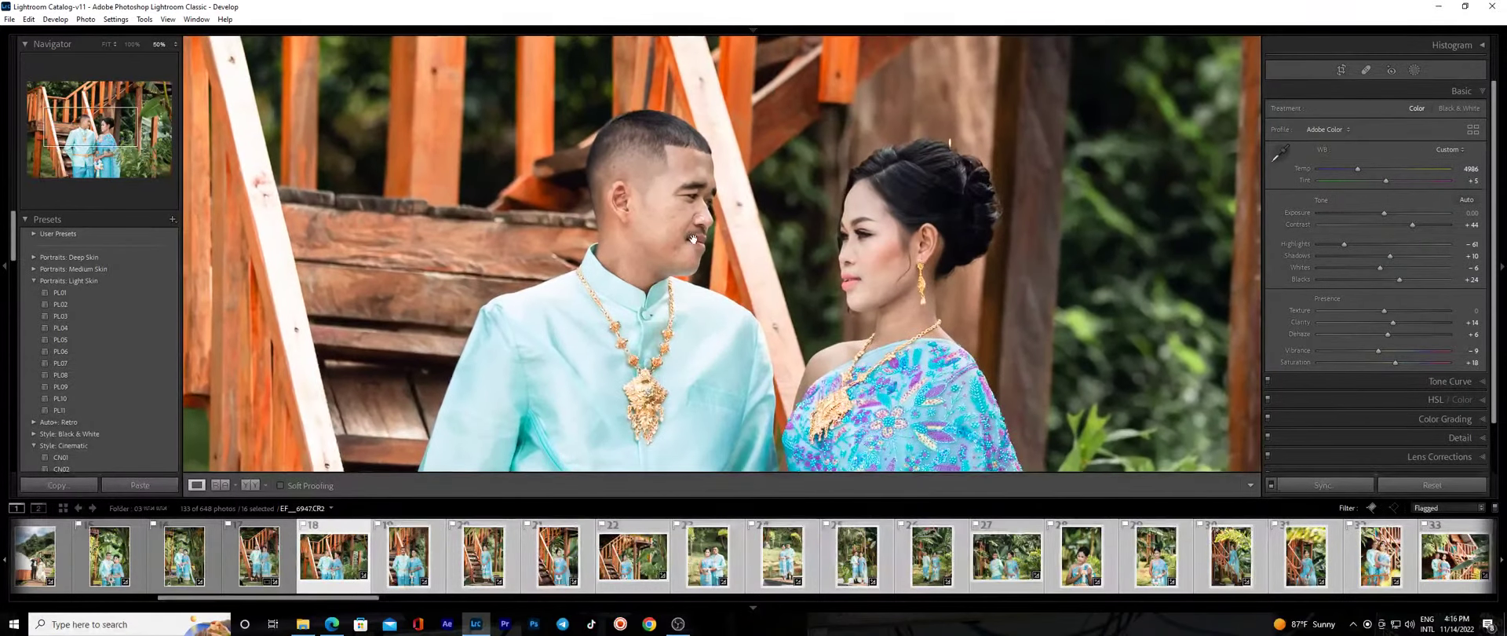
left_click(671, 240)
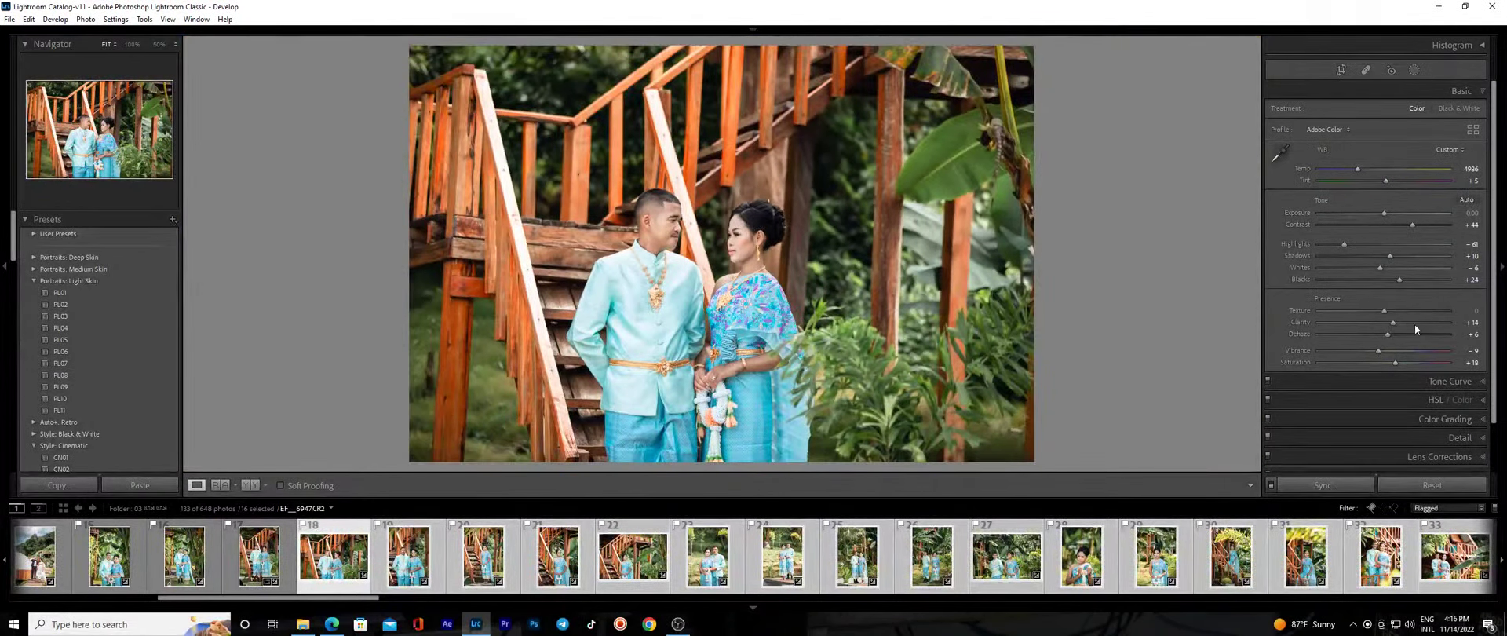
left_click(1373, 352)
On the vertical couple photo at 50%, set Orange luminance to +45 and Contrast to +32.
left_click(432, 562)
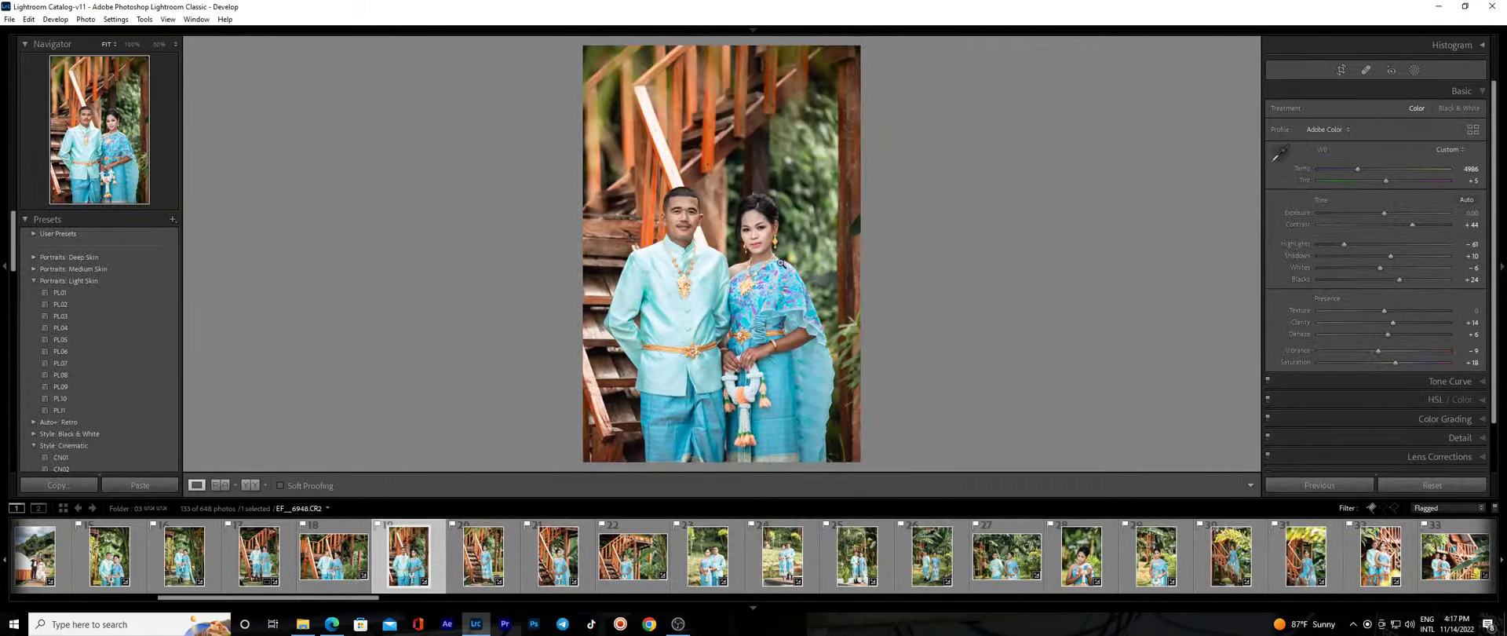
left_click(781, 263)
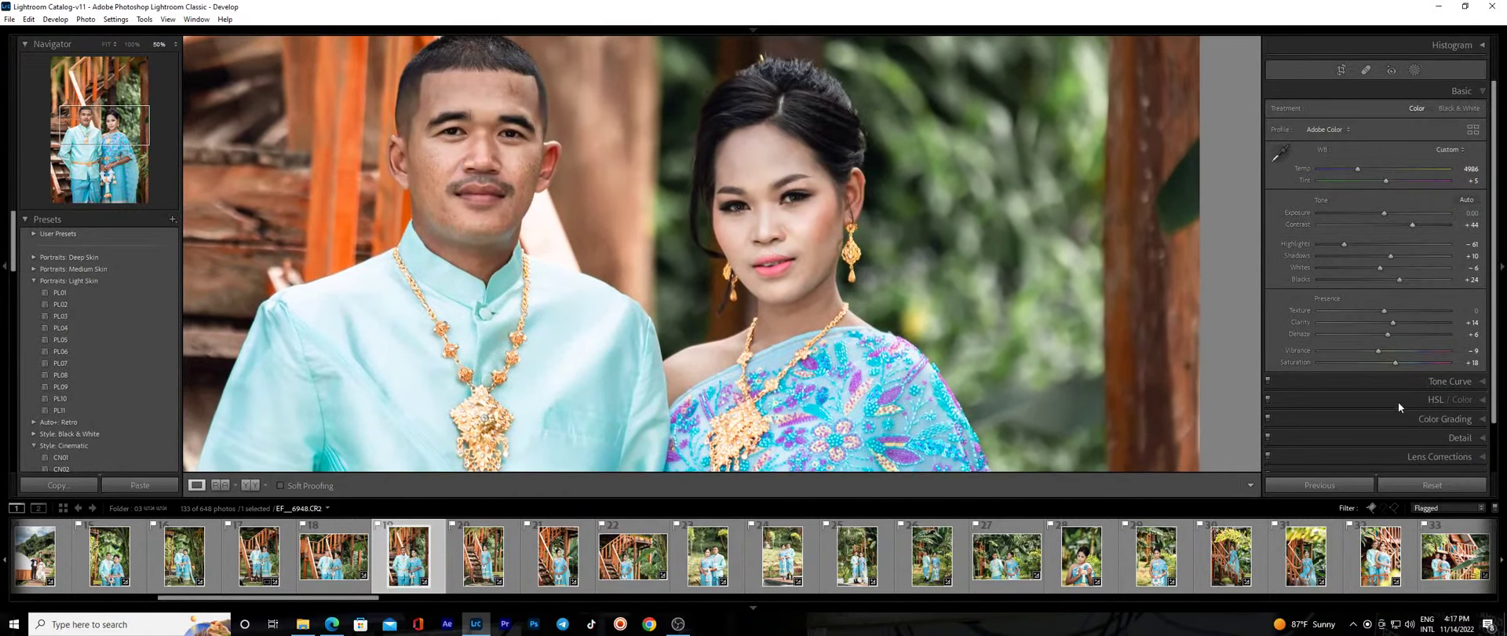
left_click(1398, 401)
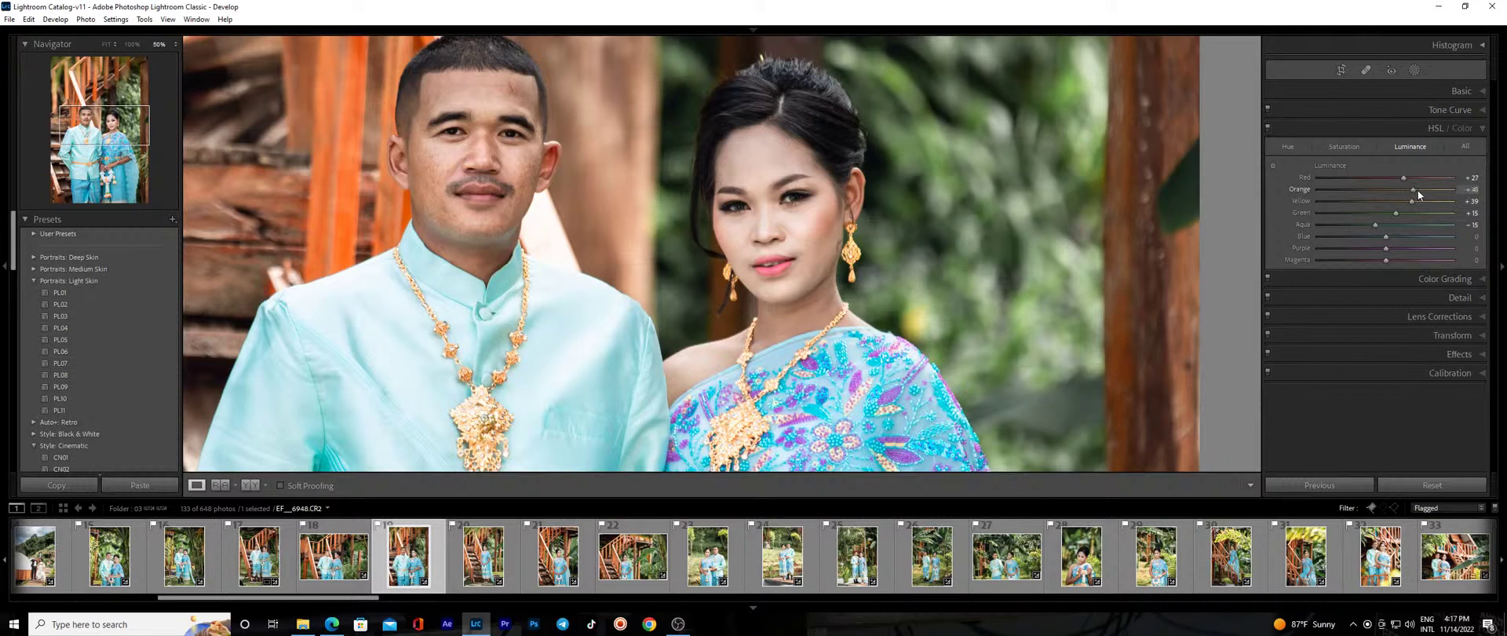
scroll(1417, 190, "up", 4)
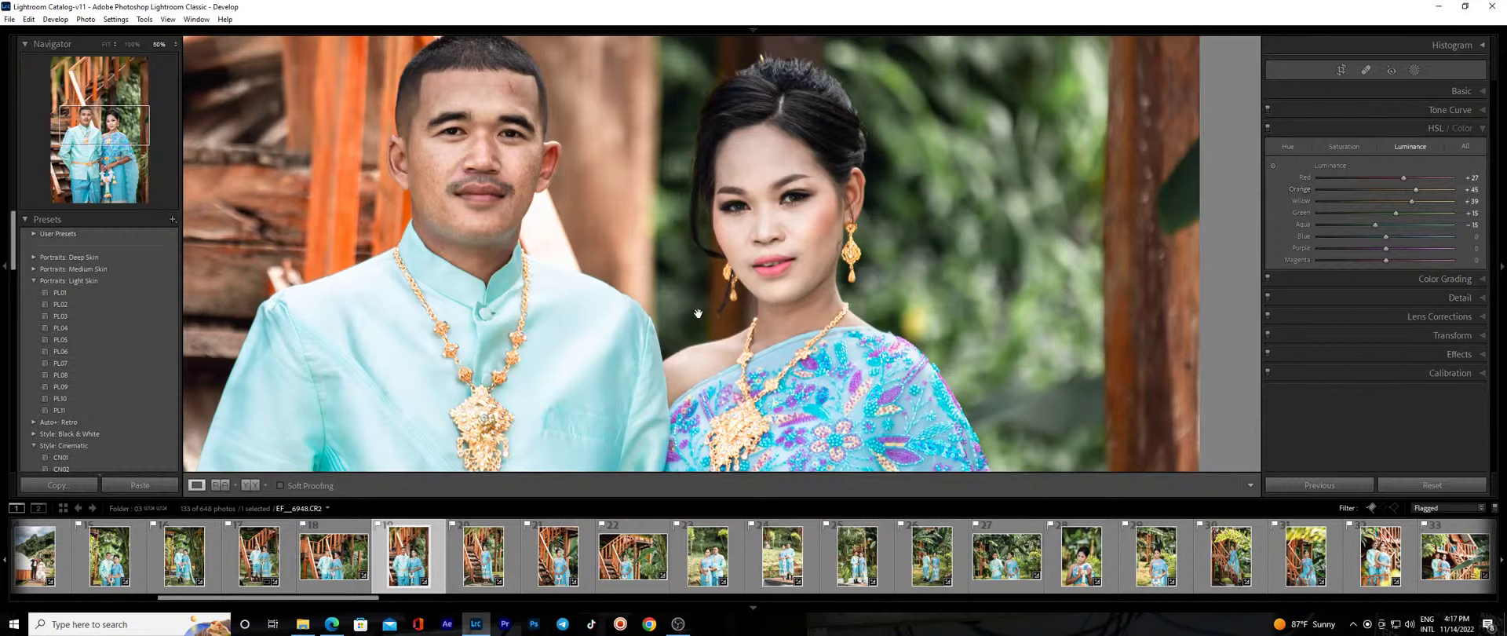
left_click(1385, 91)
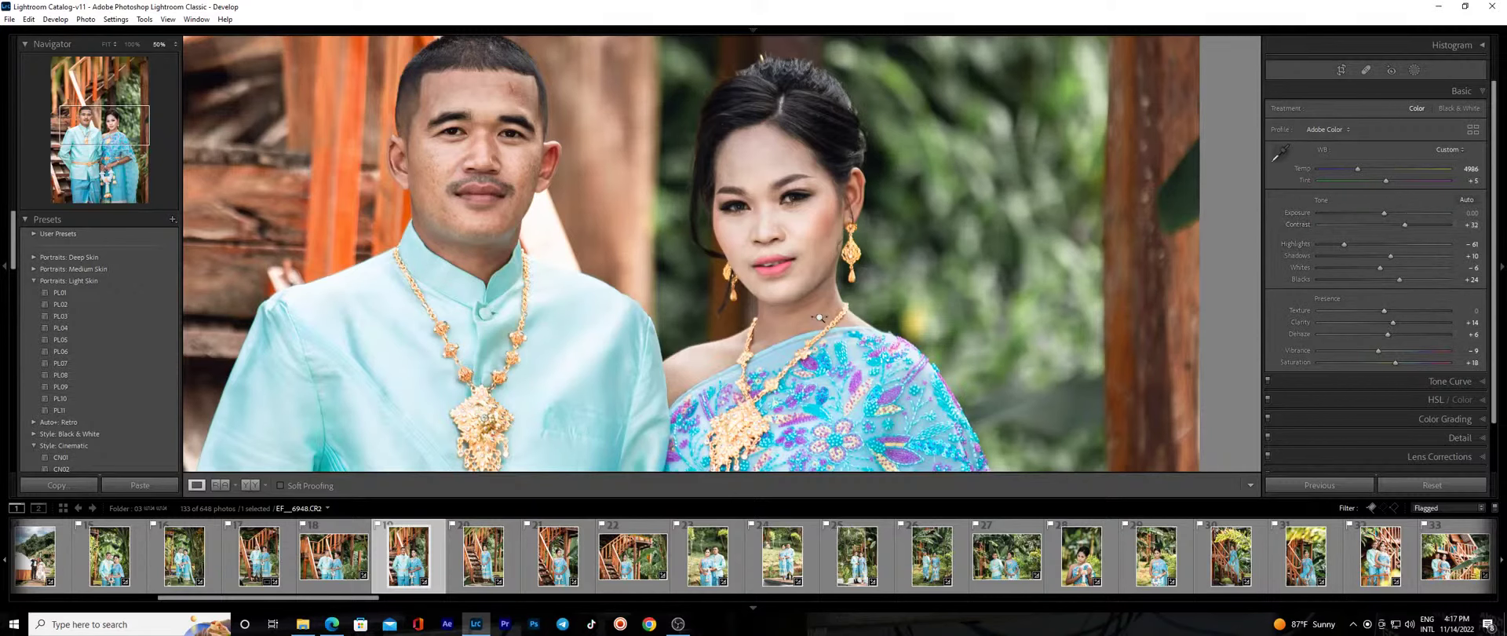
key("shift+m")
Add a radial mask over the man's face with lifted Shadows.
left_click_drag(482, 183, 592, 267)
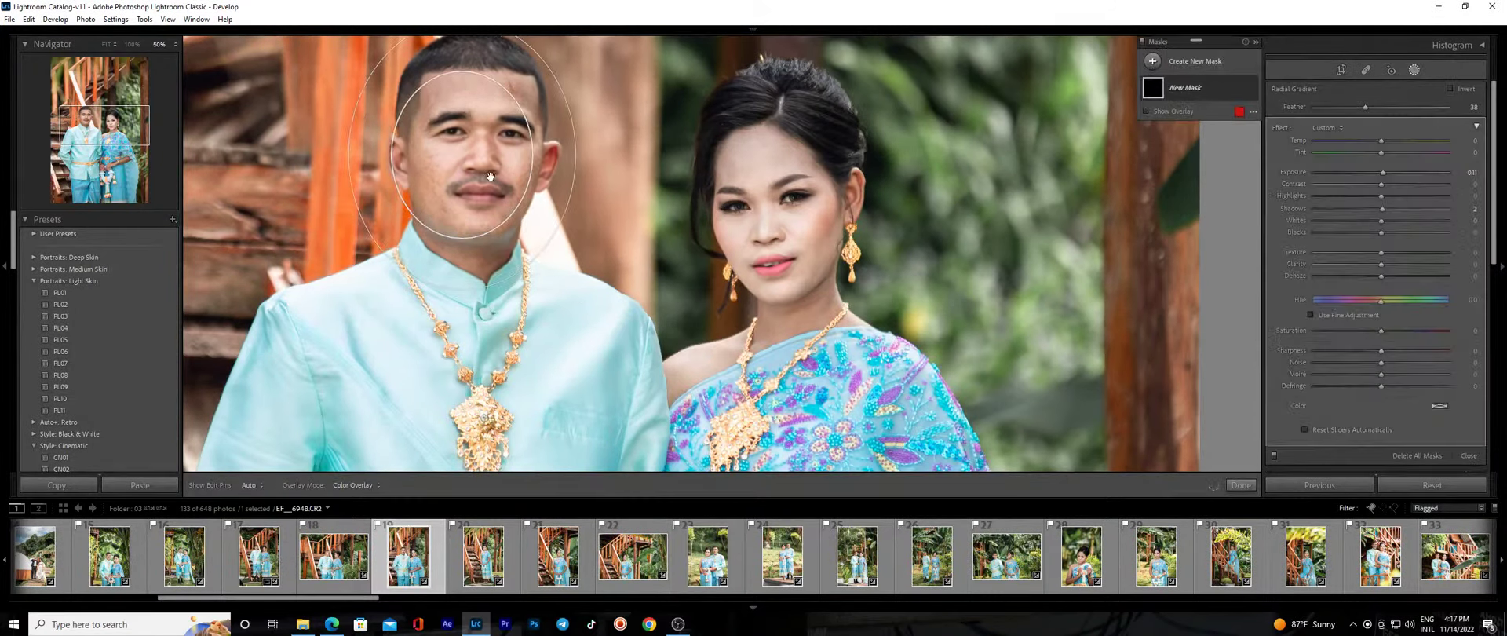
left_click_drag(1381, 209, 1391, 210)
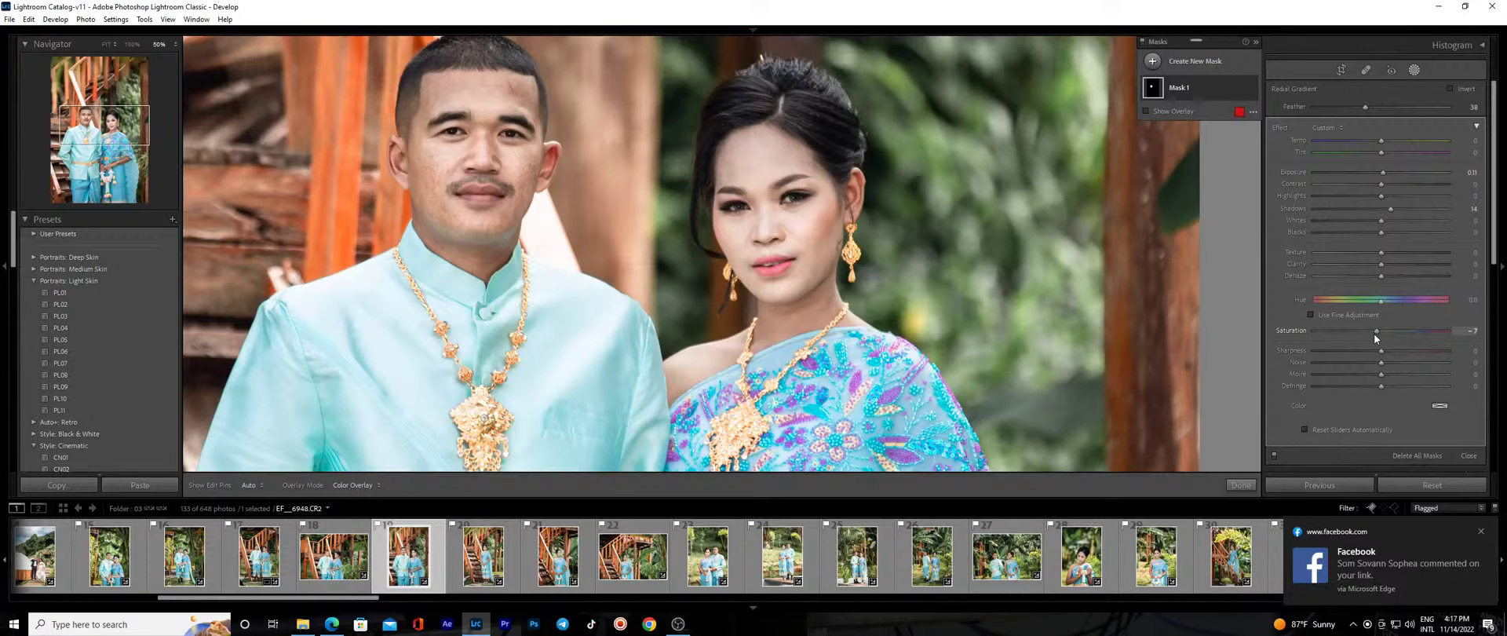
key("shift+r")
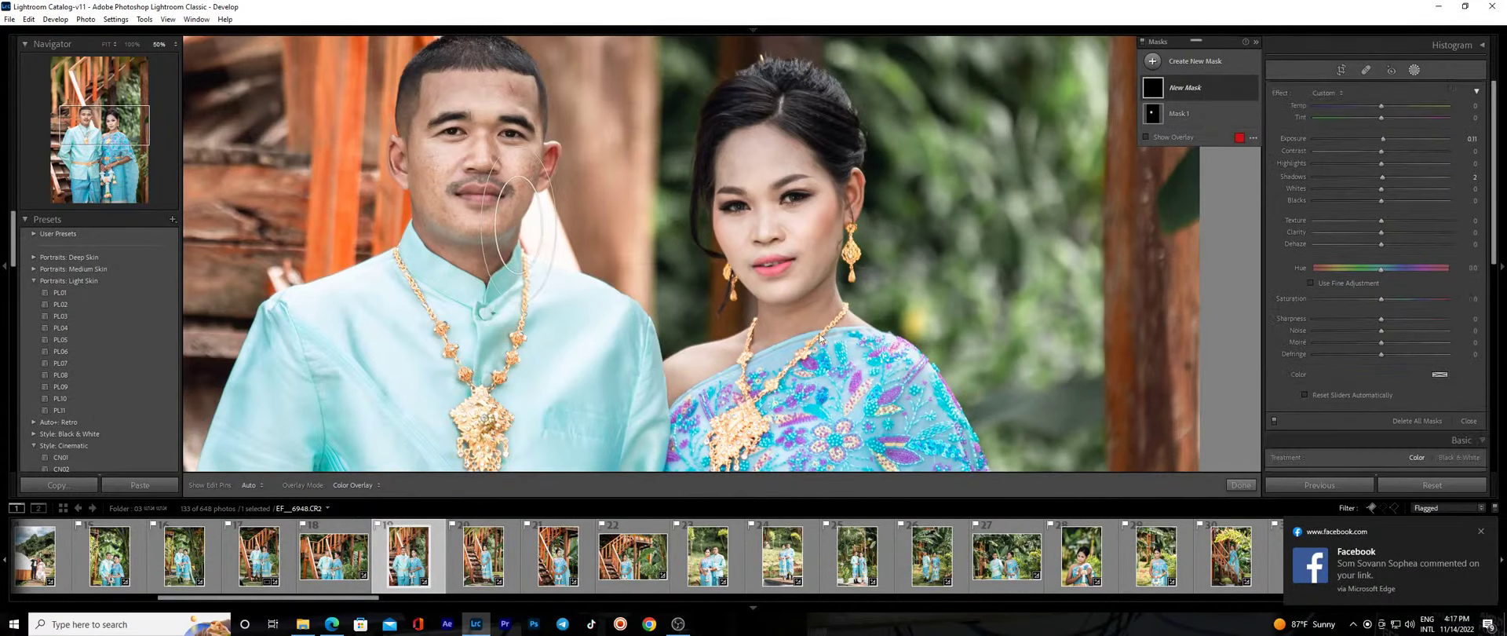
left_click(1240, 484)
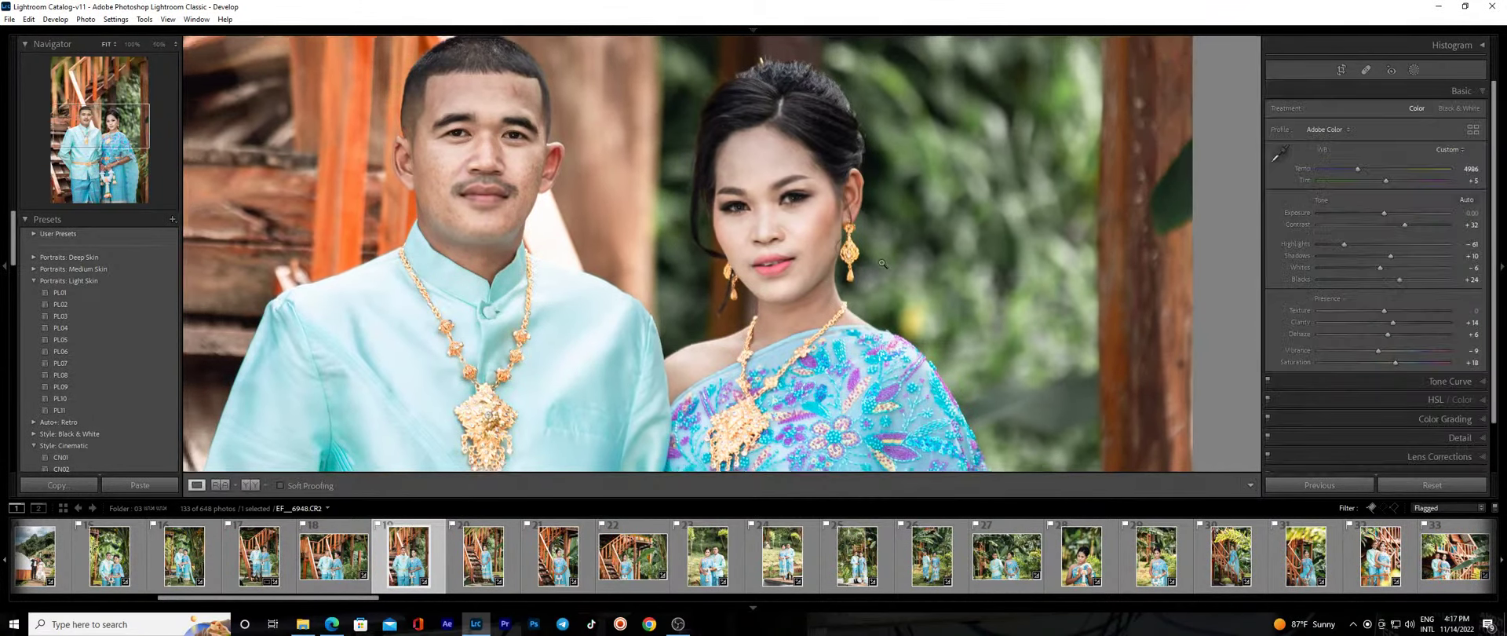
Add a tilted radial mask over the woman's arm, brightened and slightly desaturated.
left_click(882, 263)
left_click(742, 326)
key("shift+w")
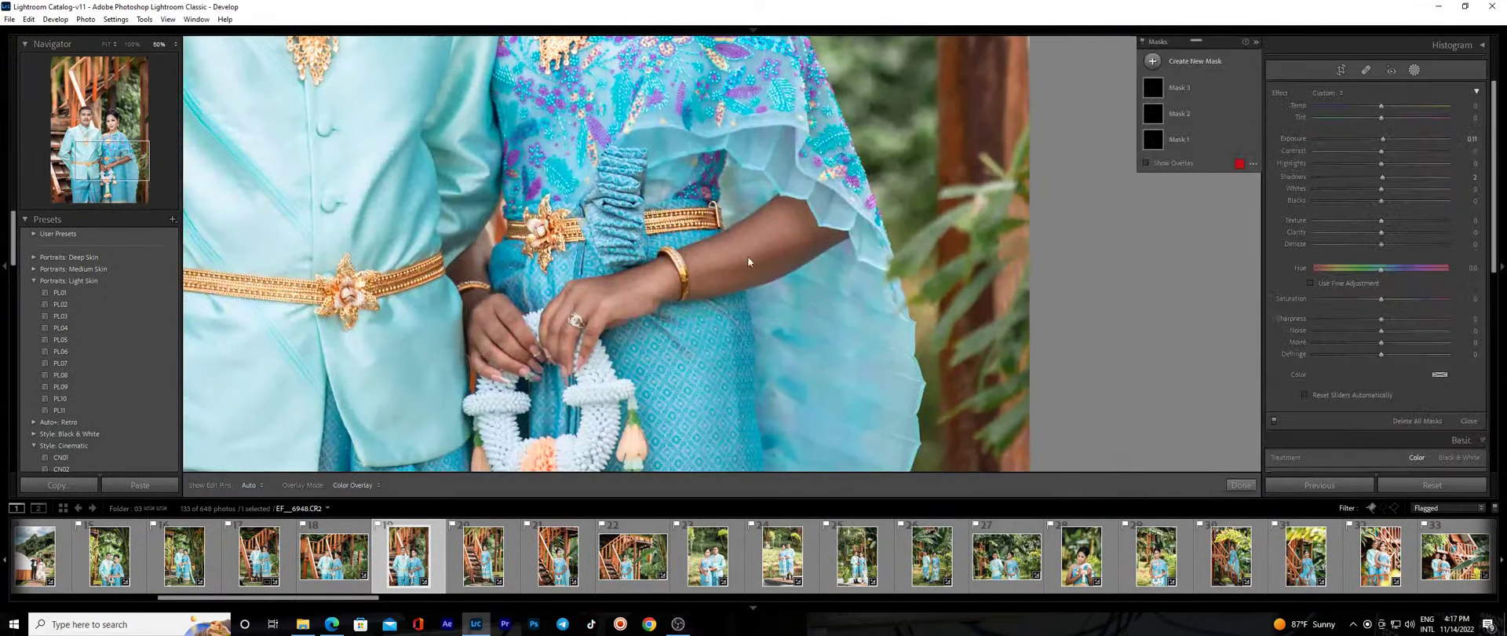
mouse_move(747, 256)
left_mouse_down()
mouse_move(934, 310)
mouse_move(951, 175)
left_mouse_up()
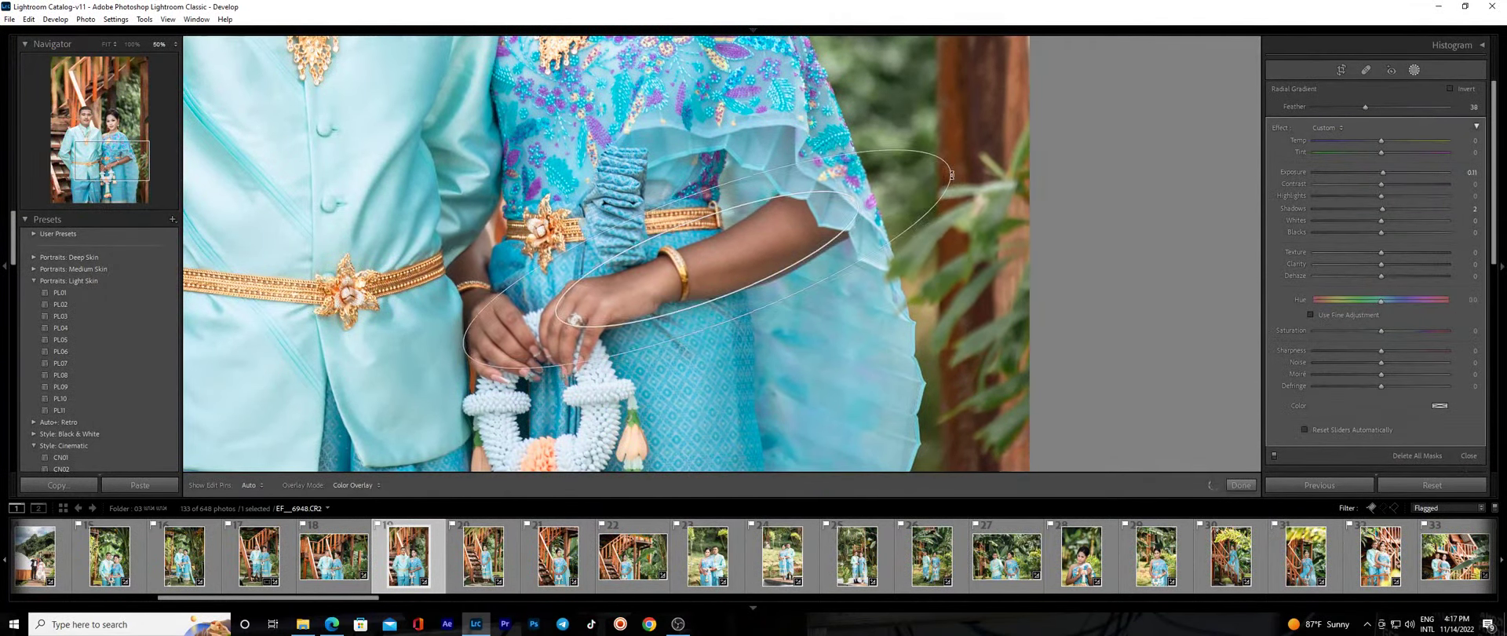
left_click_drag(1382, 172, 1389, 175)
left_click_drag(1381, 330, 1376, 330)
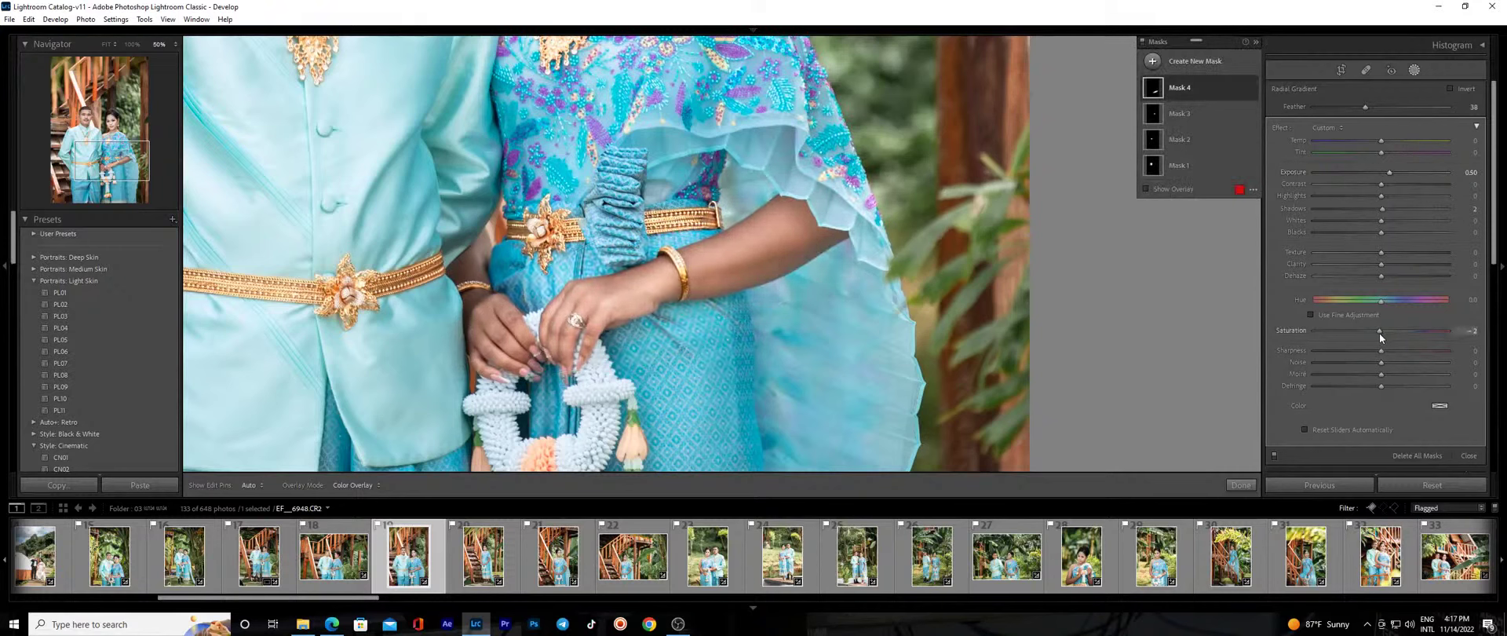
Add radial masks on the woman's forearm, hands and arm with a small exposure lift.
key("shift+m")
left_click_drag(770, 264, 873, 295)
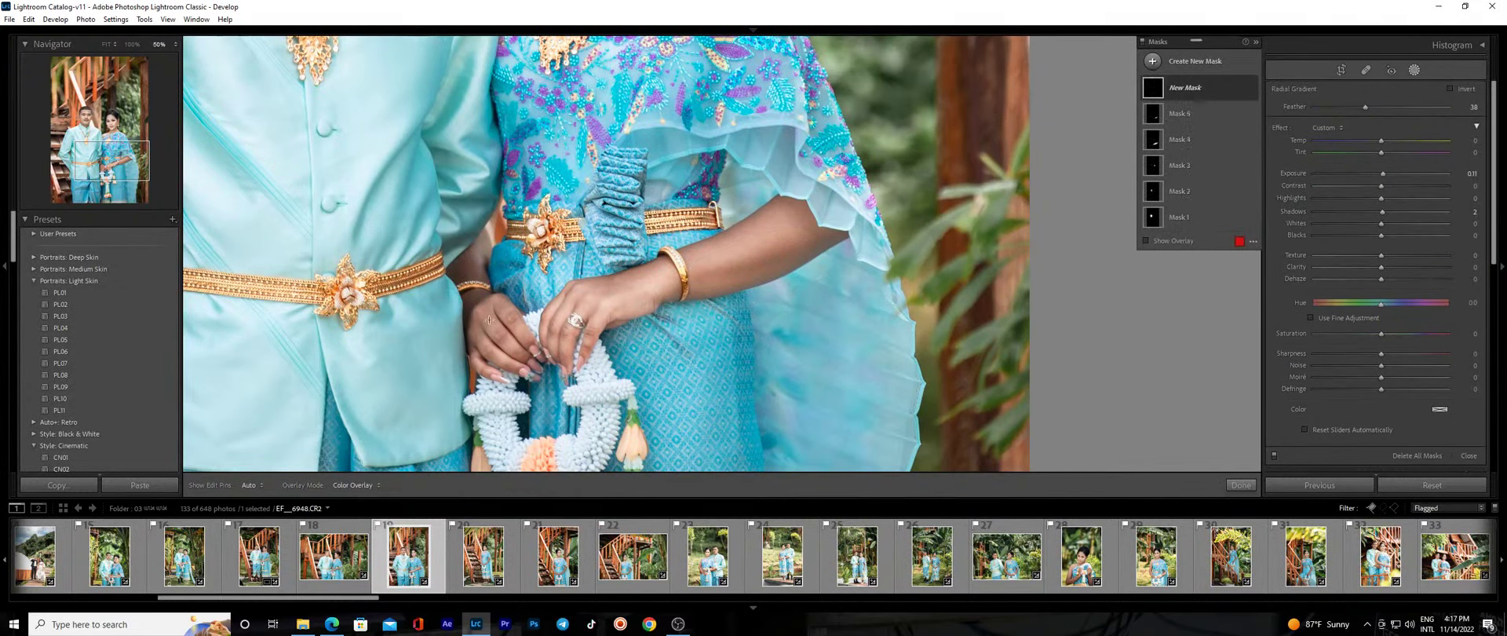
left_click_drag(554, 406, 554, 407)
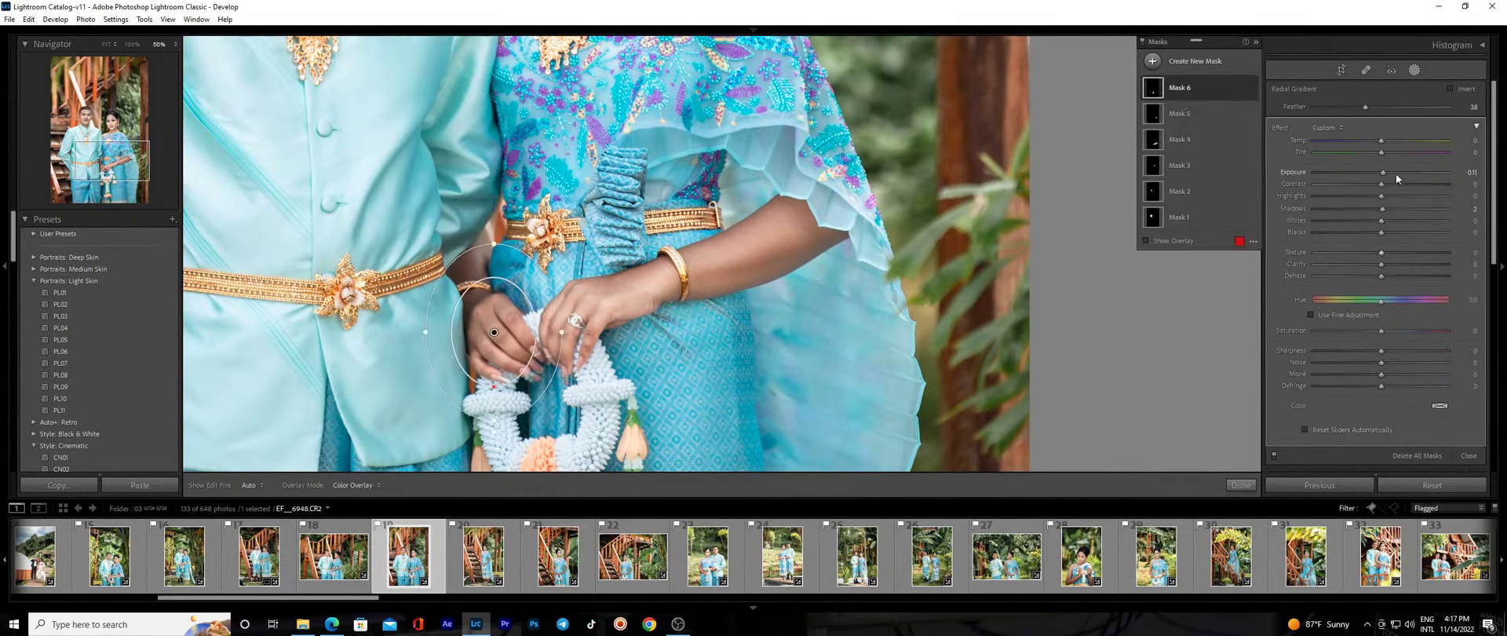
left_click_drag(1395, 172, 1388, 171)
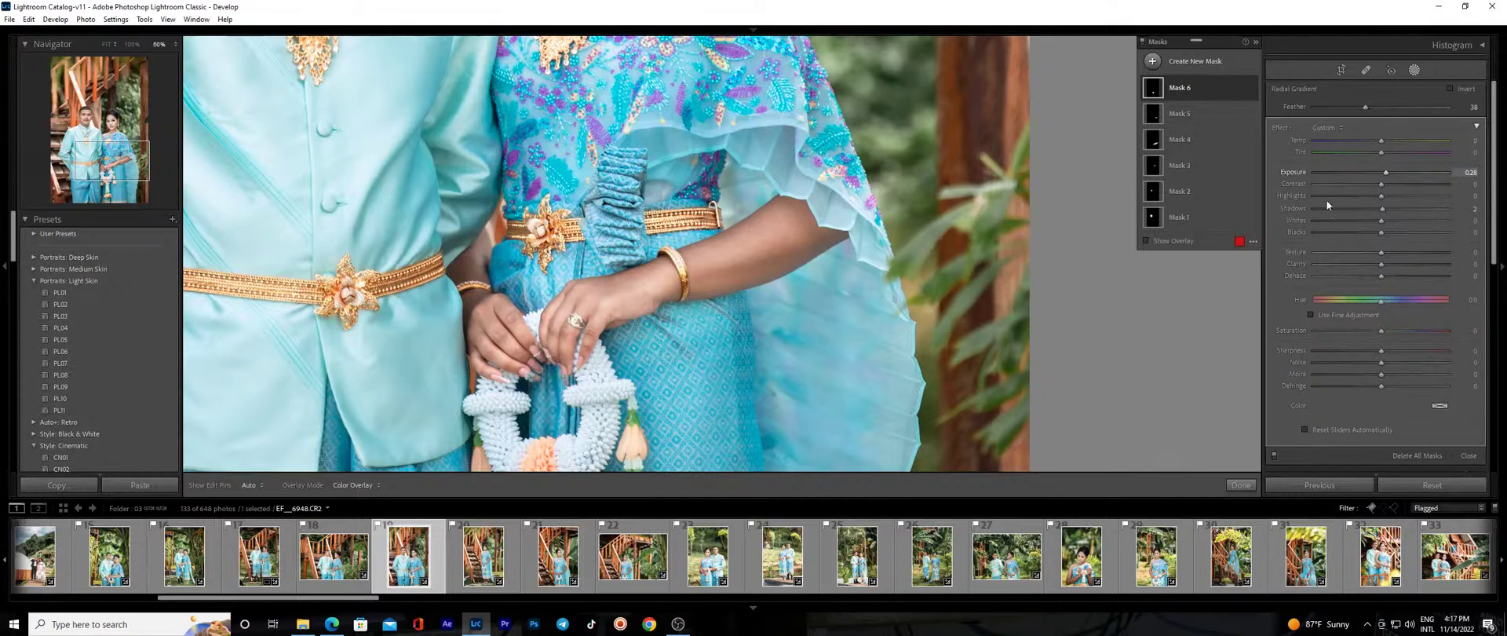
key("shift+m")
left_click_drag(800, 225, 838, 254)
left_click(1241, 485)
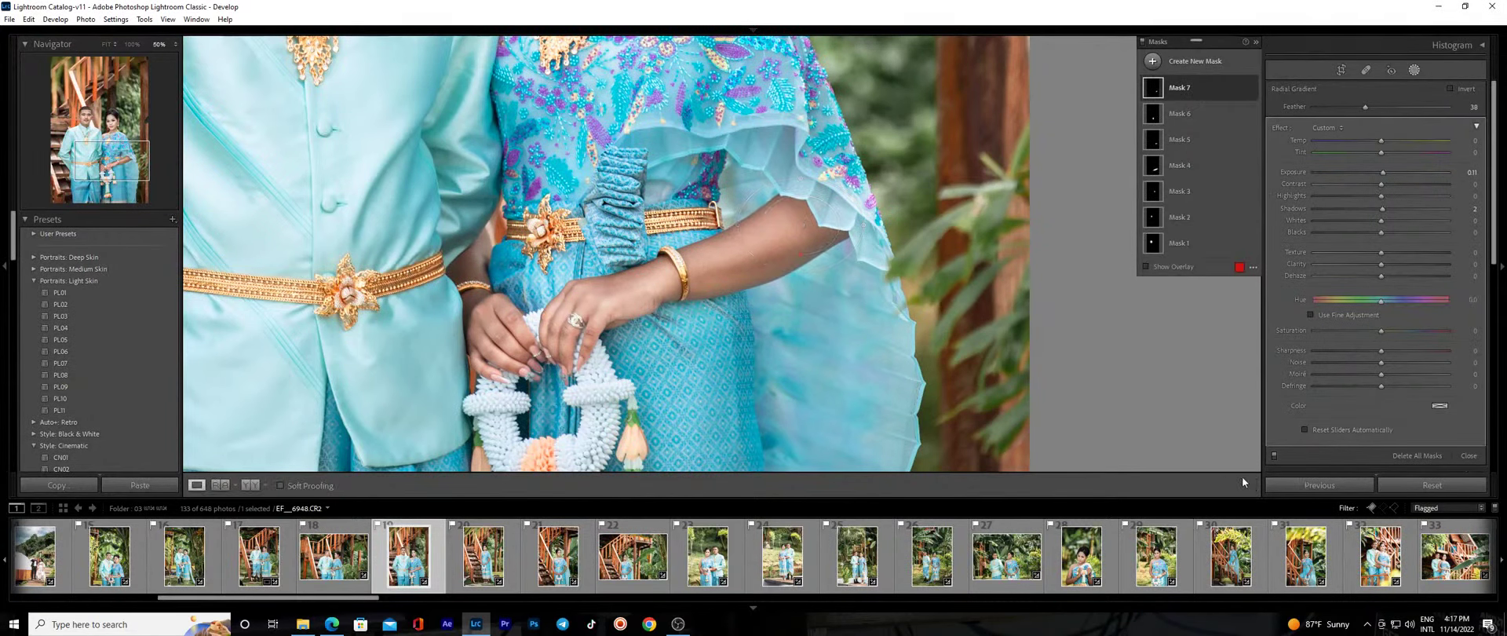
Add radial masks on the woman's neck and the man's eye, then view the whole photo.
left_click(650, 358)
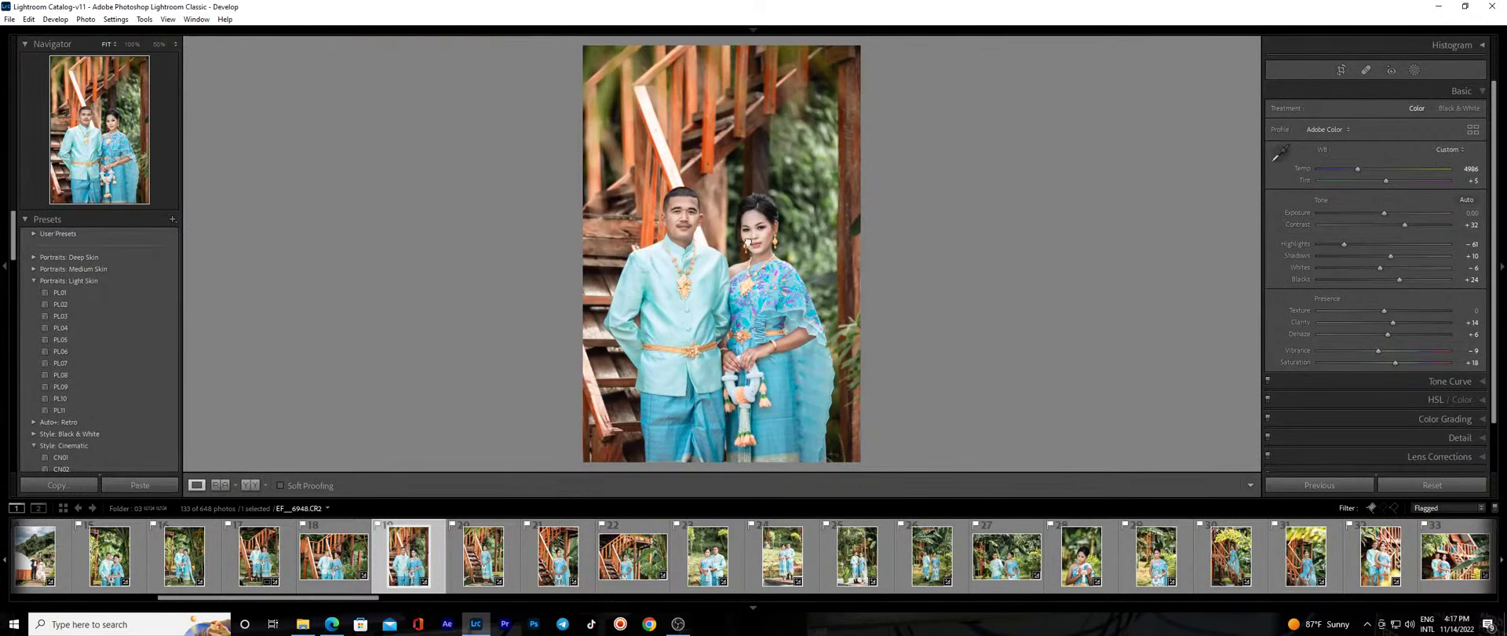
left_click(746, 243)
key("shift+m")
left_click_drag(829, 305, 891, 345)
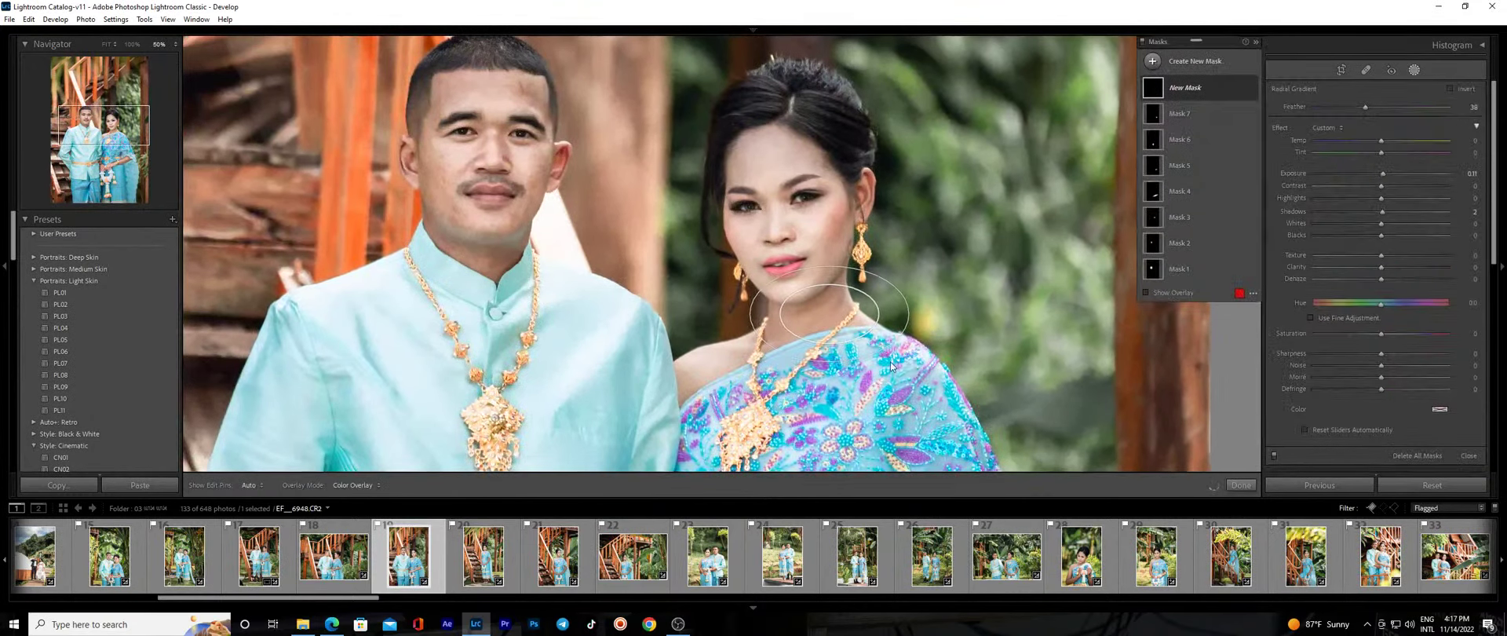
left_click(515, 249)
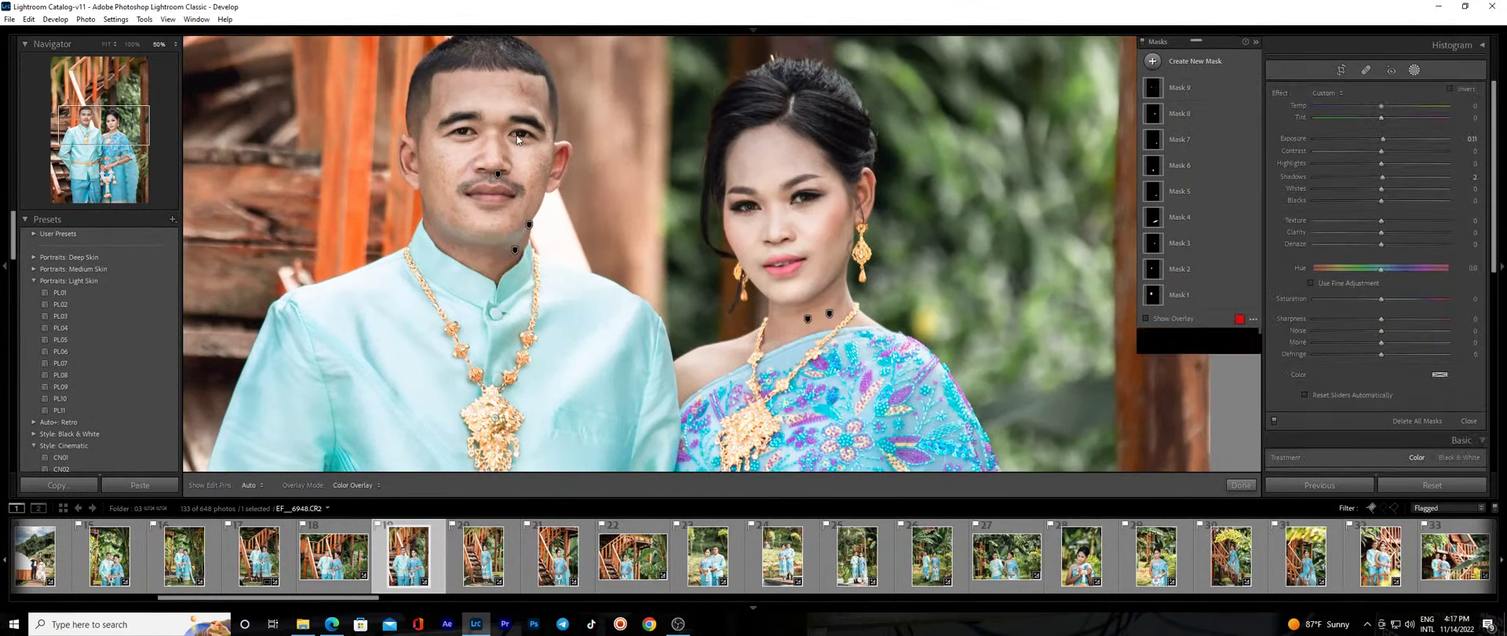
key("shift+m")
left_click_drag(462, 127, 485, 141)
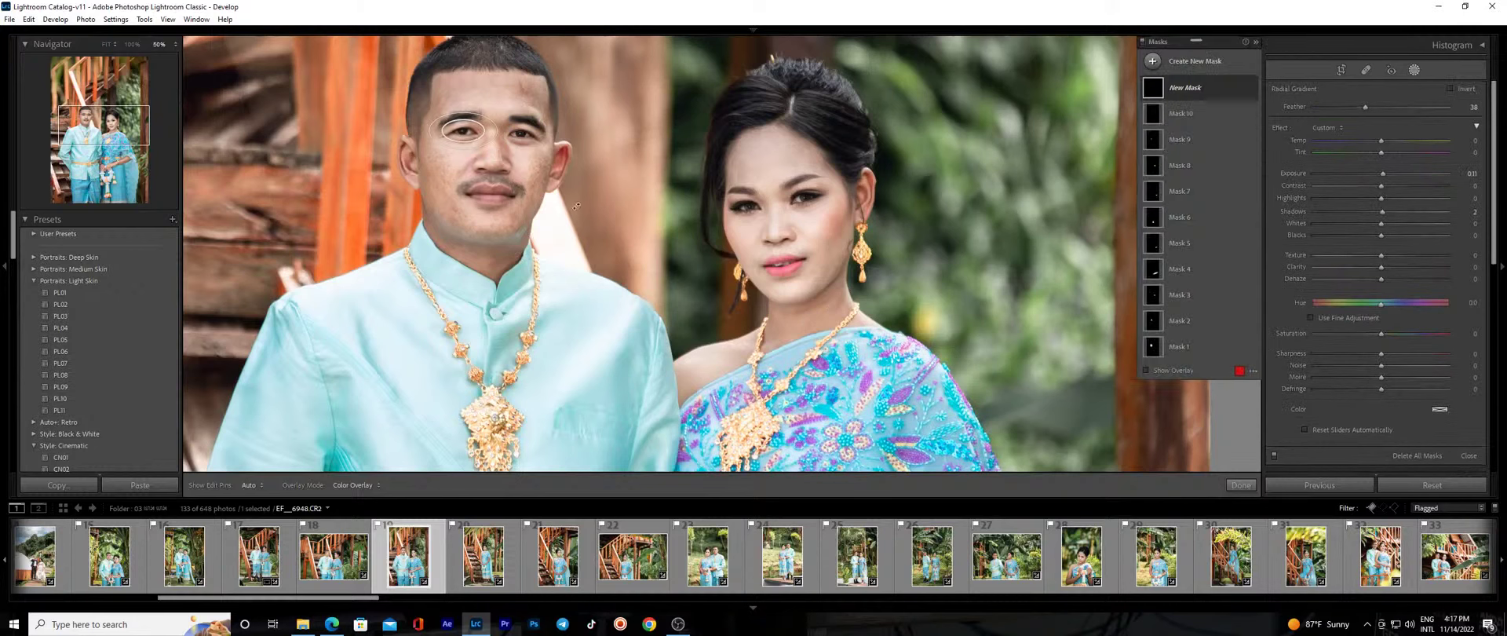
left_click(1238, 484)
left_click(816, 283)
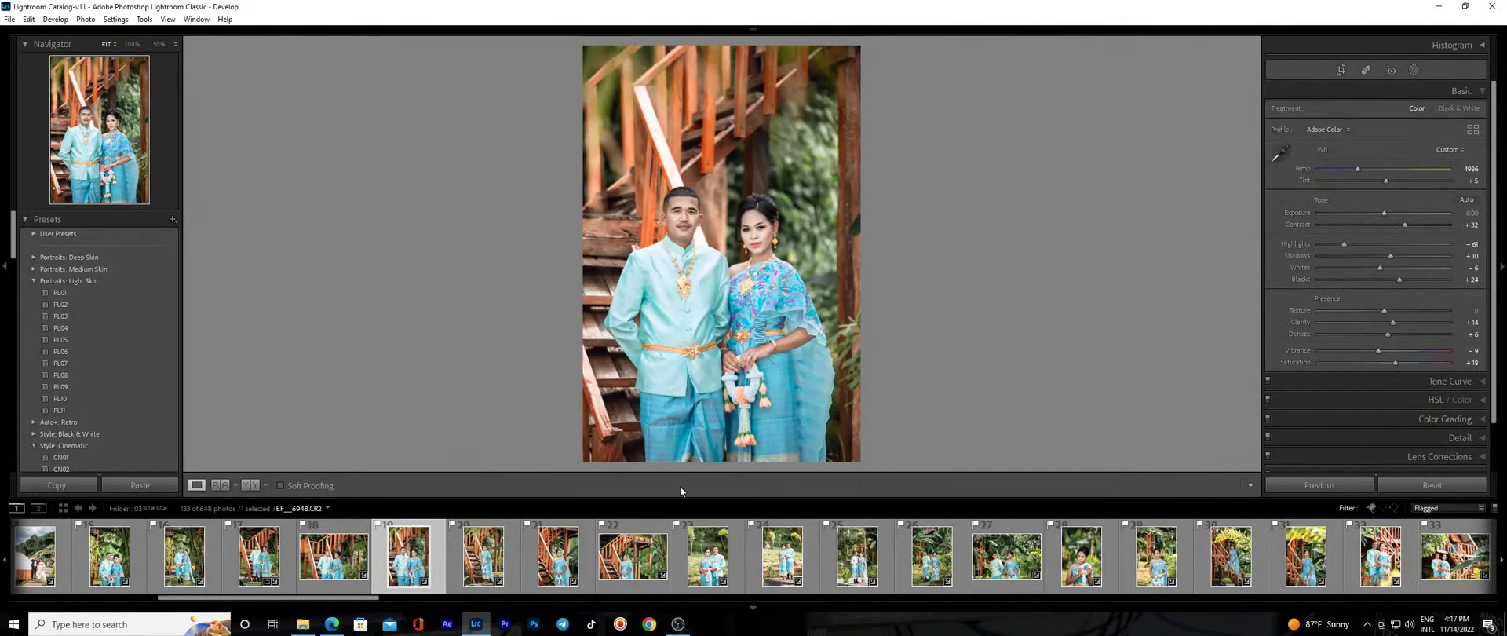
On the bride-by-the-stairs photo, brighten her feet with a radial mask at about 1.27 exposure.
left_click(483, 553)
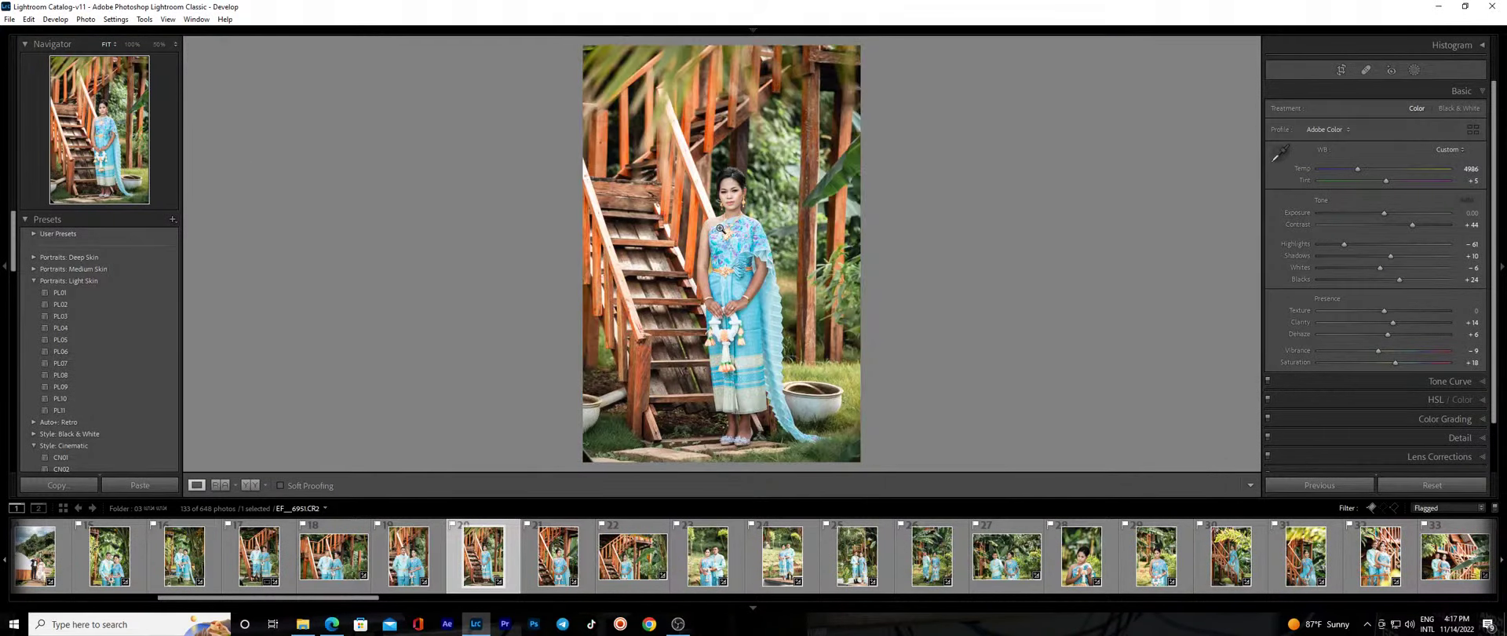
left_click(757, 441)
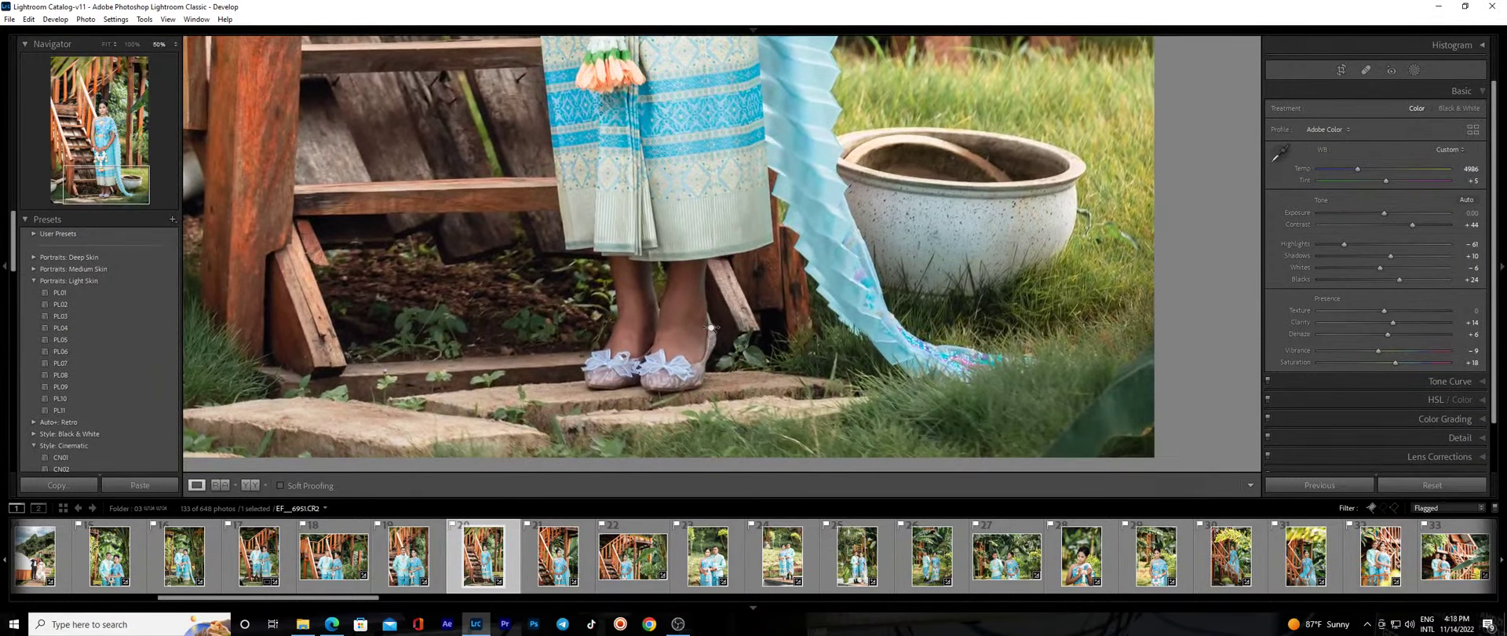
key("shift+w")
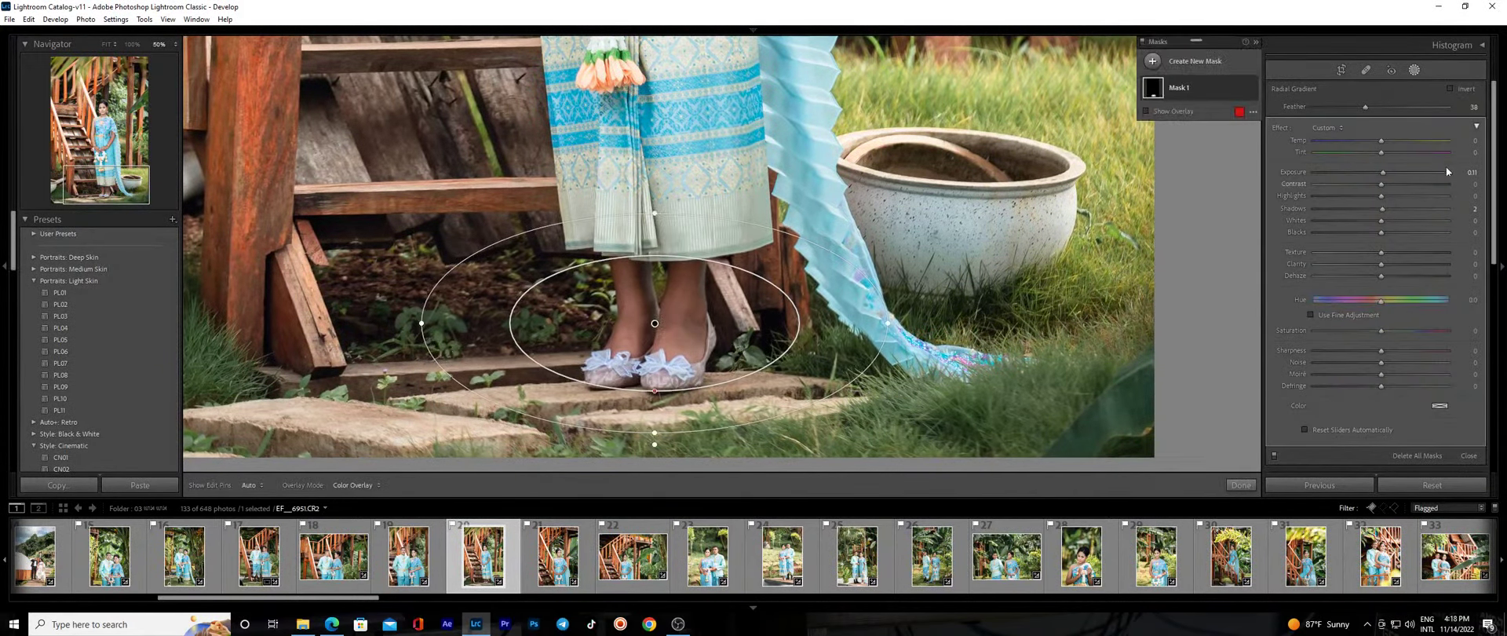
left_click_drag(1391, 172, 1398, 176)
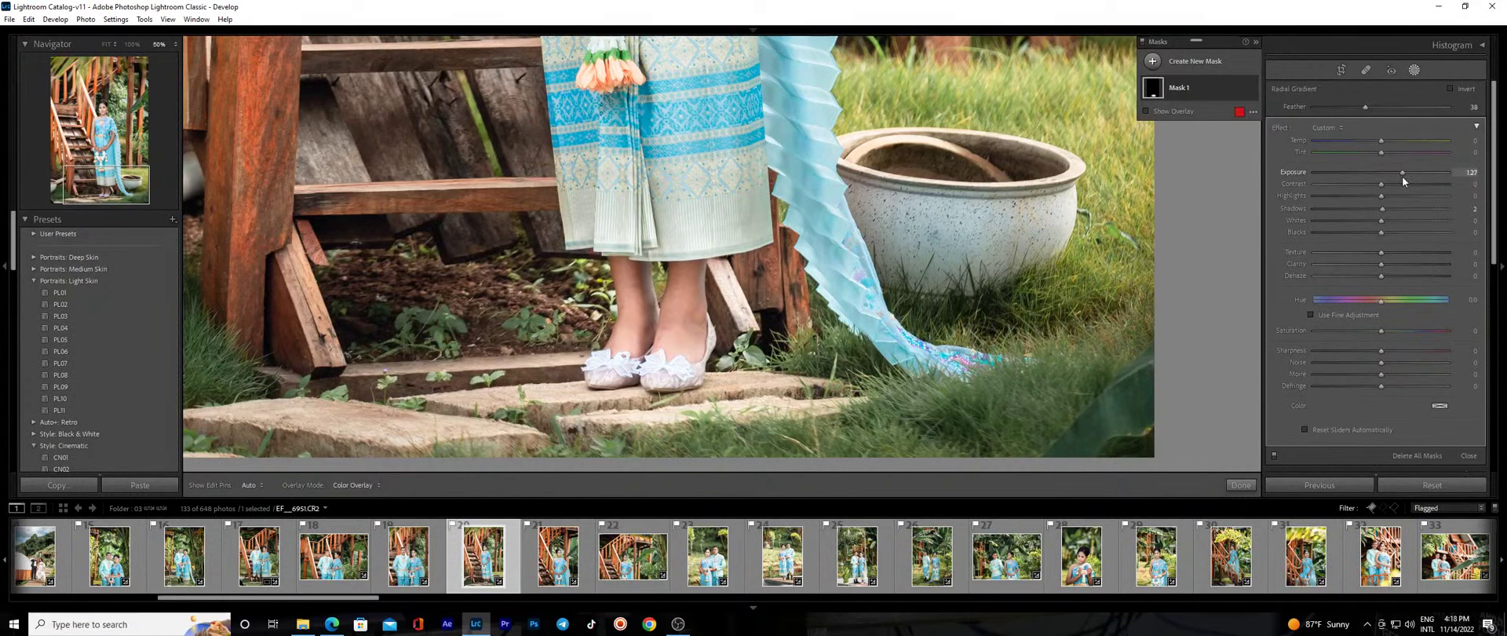
left_click_drag(1381, 330, 1378, 332)
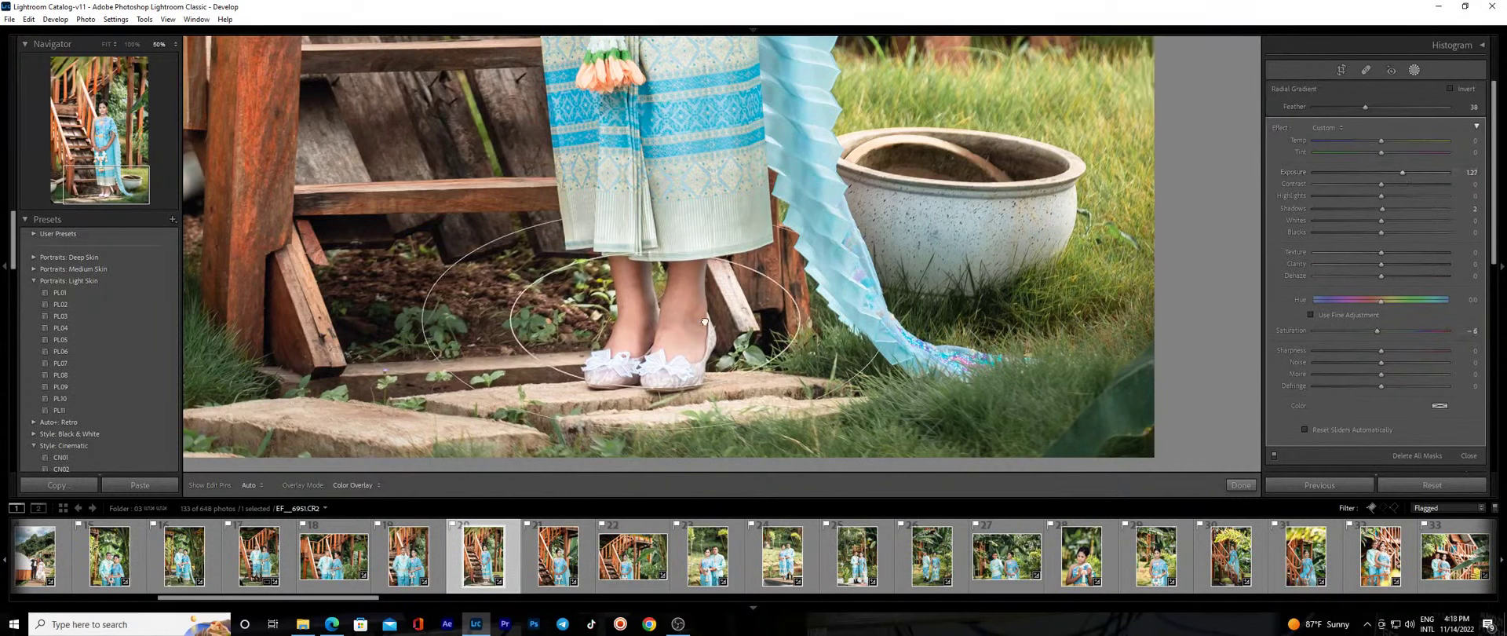
key("ctrl+z")
key("ctrl+z")
key("ctrl+z")
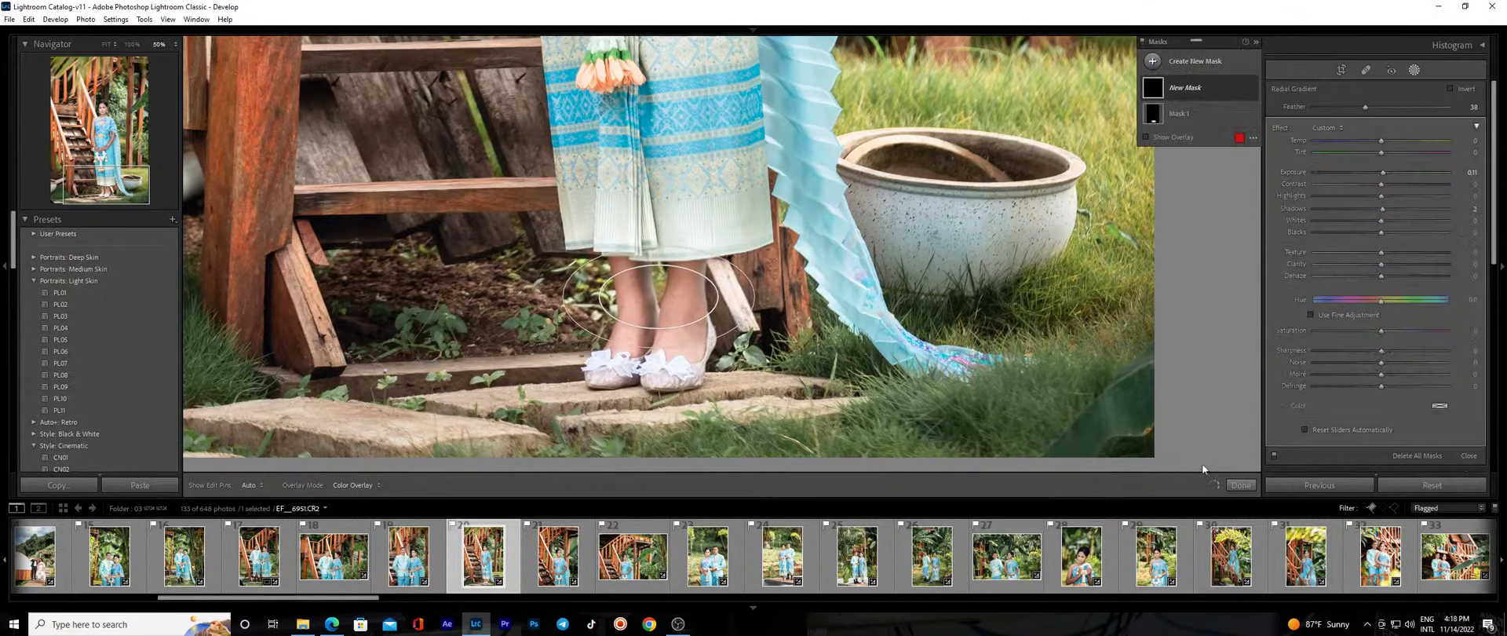
left_click(1240, 485)
left_click(816, 243)
Paint a brush mask over the woman's arms with Exposure 0.11.
left_click(771, 261)
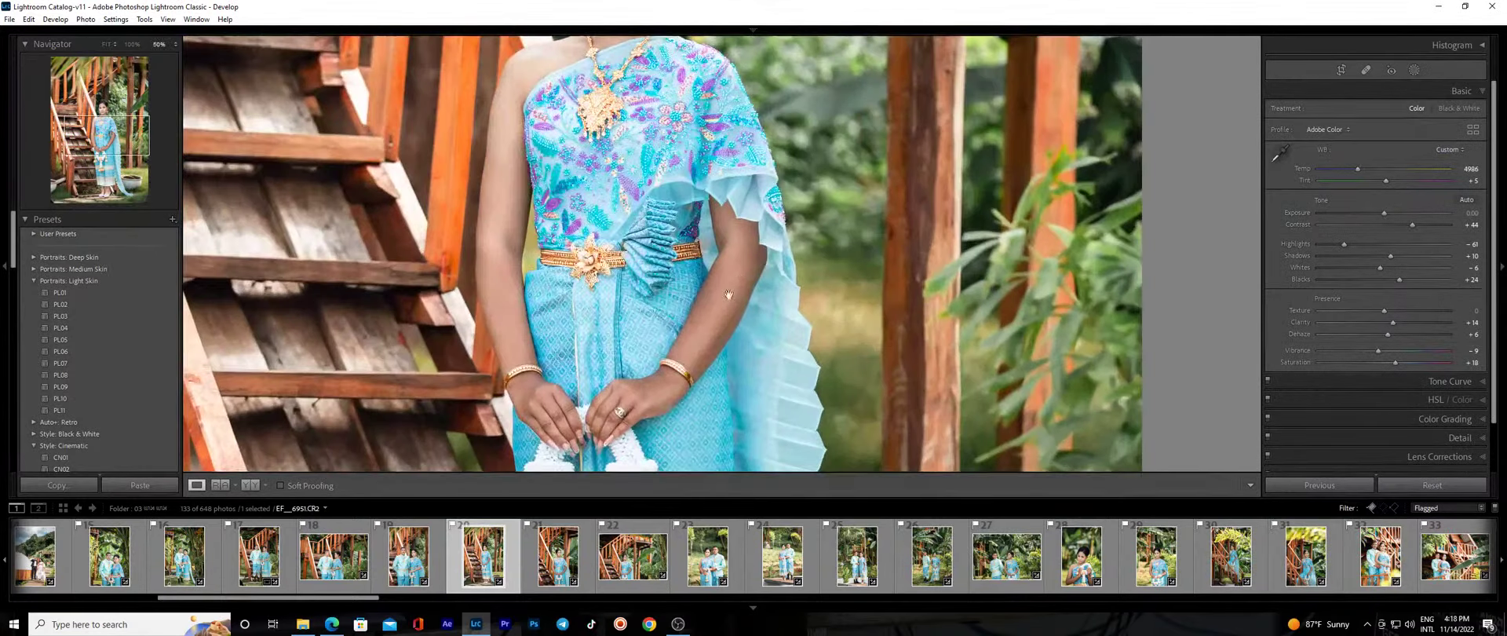
key("k")
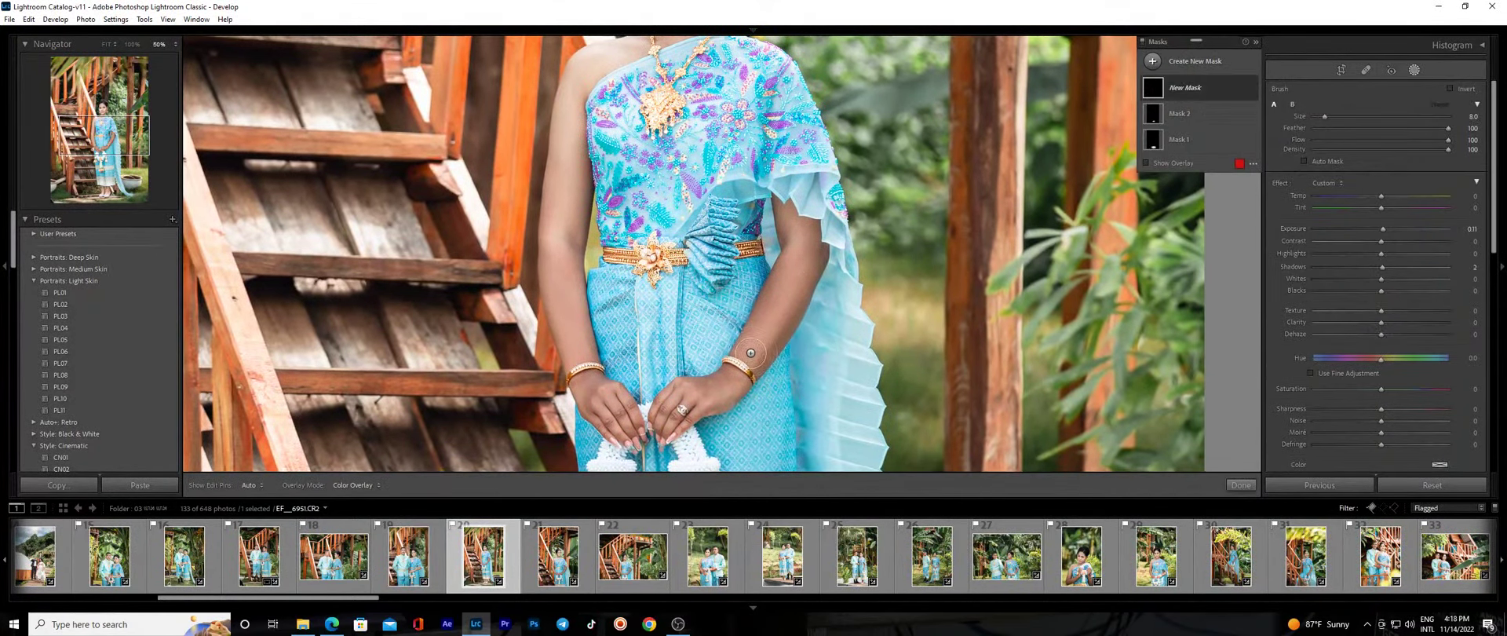
key("h")
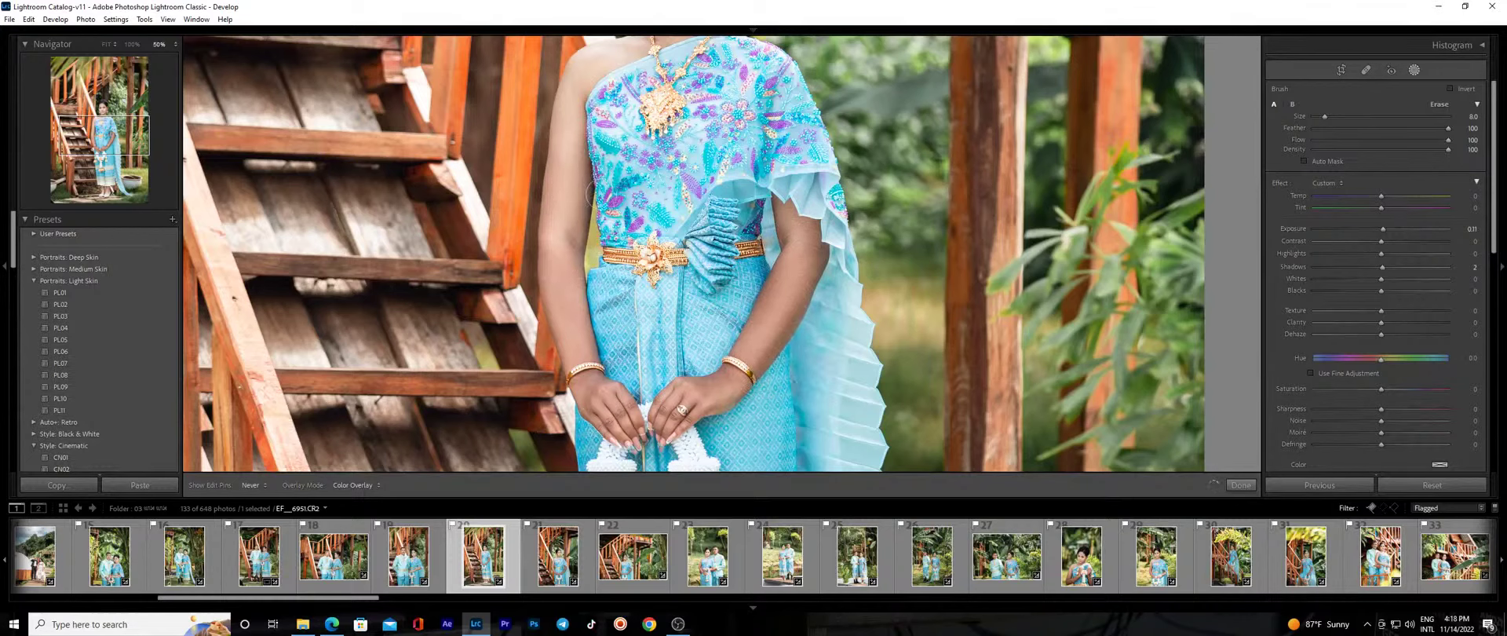
key("h")
key("h")
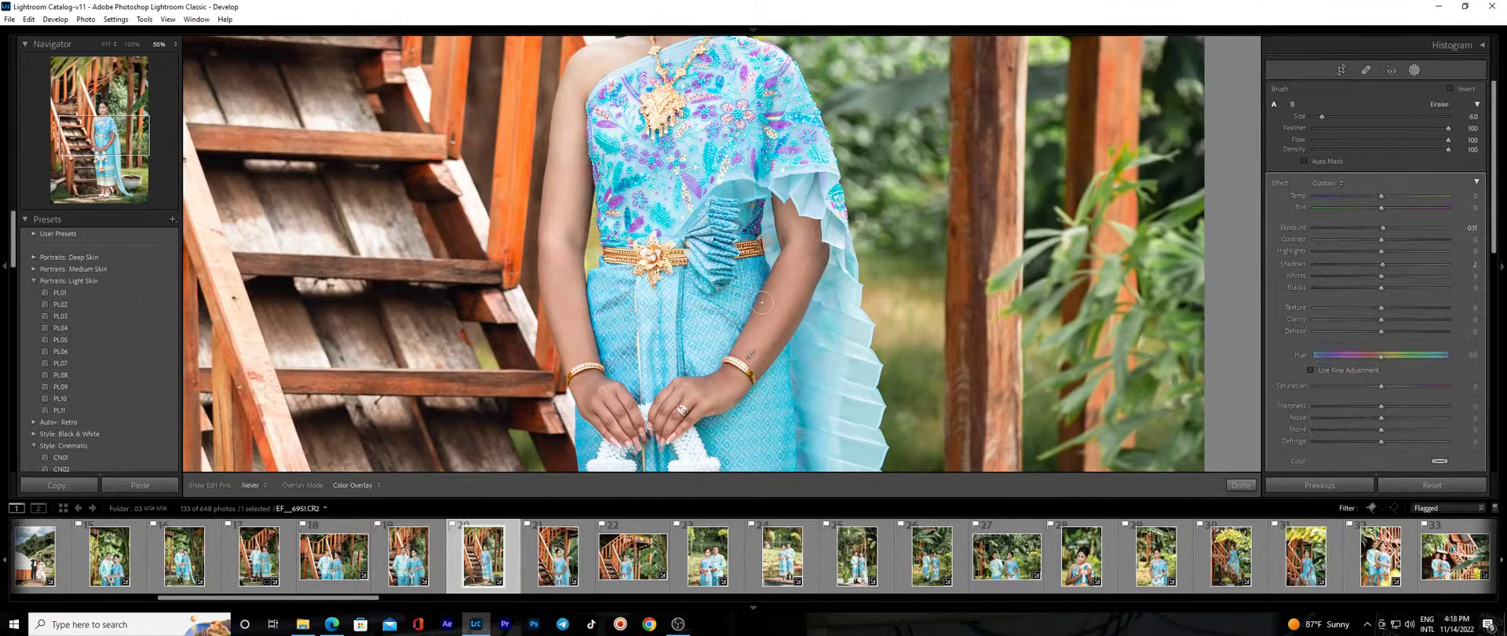
key("h")
key("h")
key("h")
key("h")
key("h")
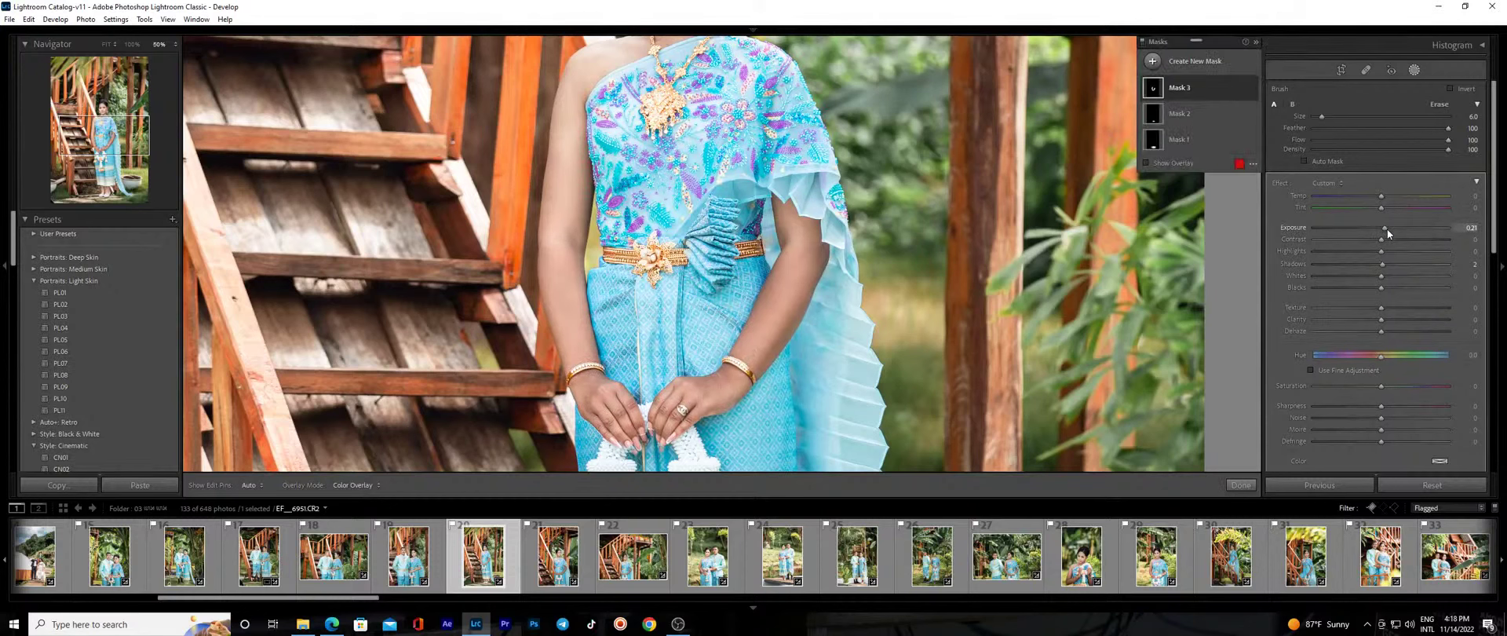
left_click(1241, 485)
left_click_drag(746, 144, 746, 394)
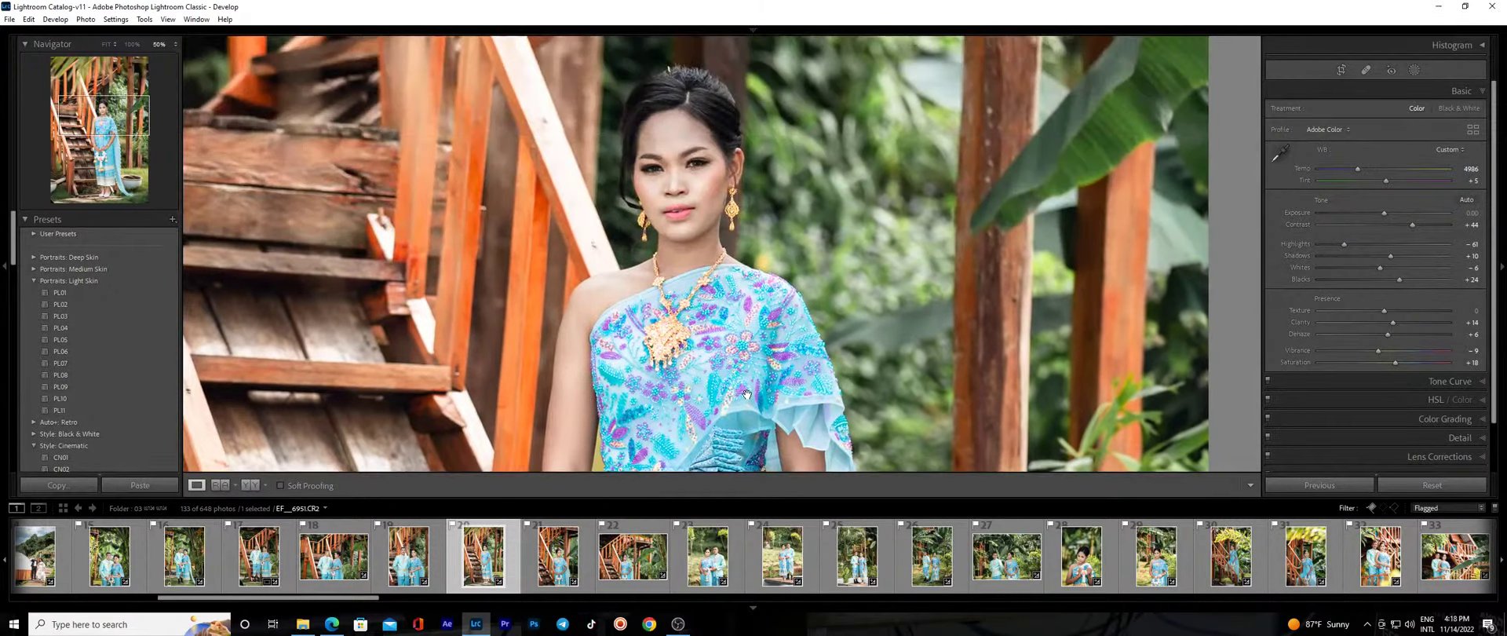
Toggle Lights Out, then add a fourth brush mask with Saturation -4.
key("l")
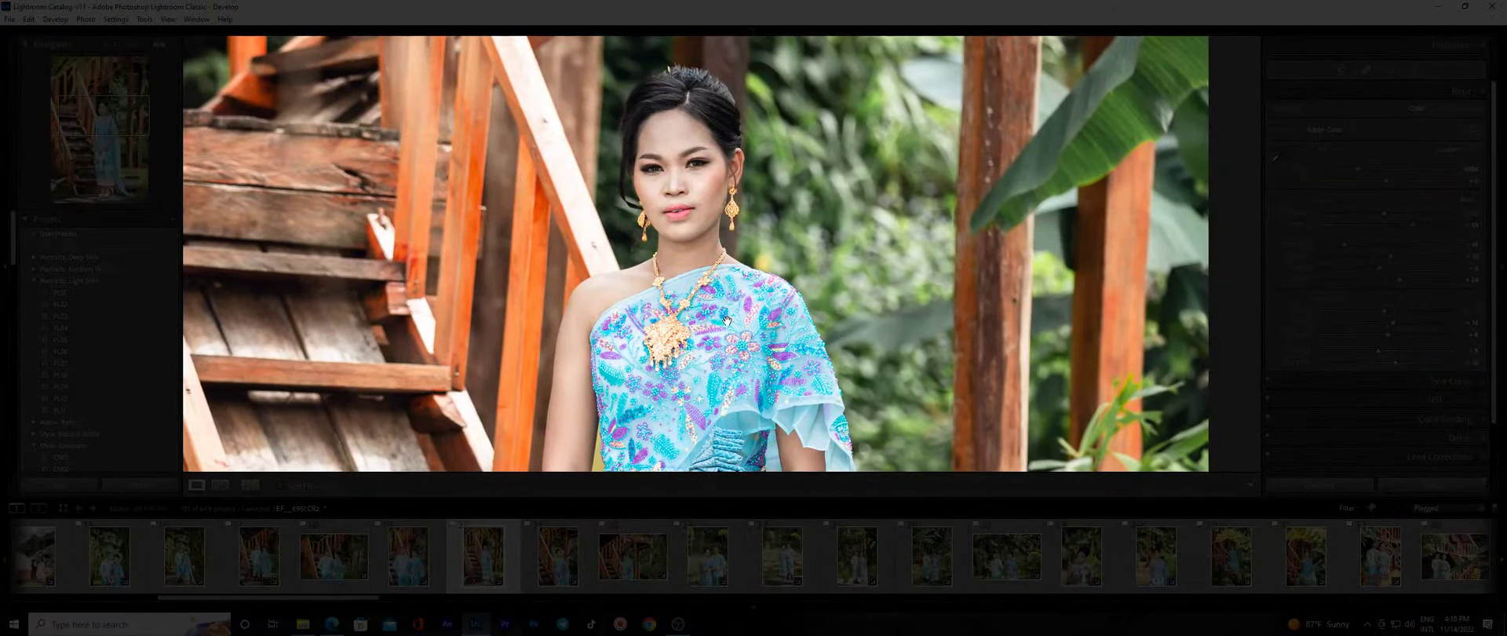
key("l")
key("l")
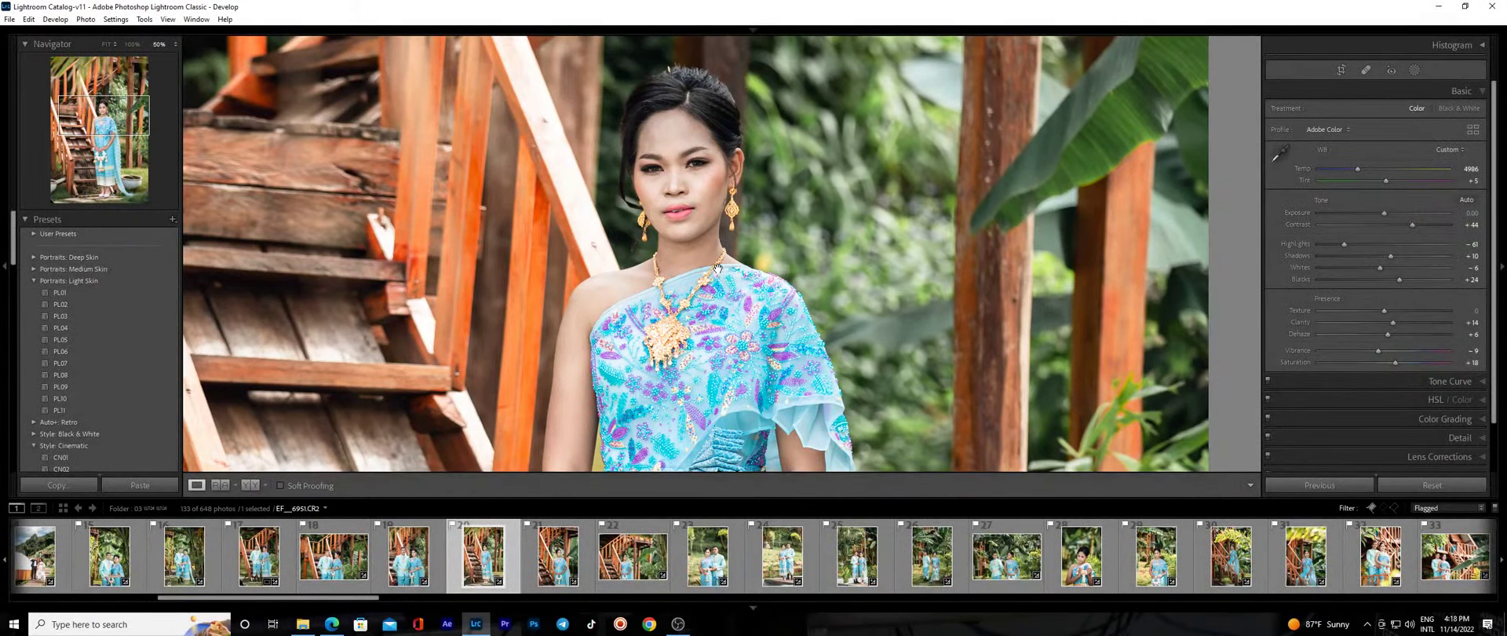
key("k")
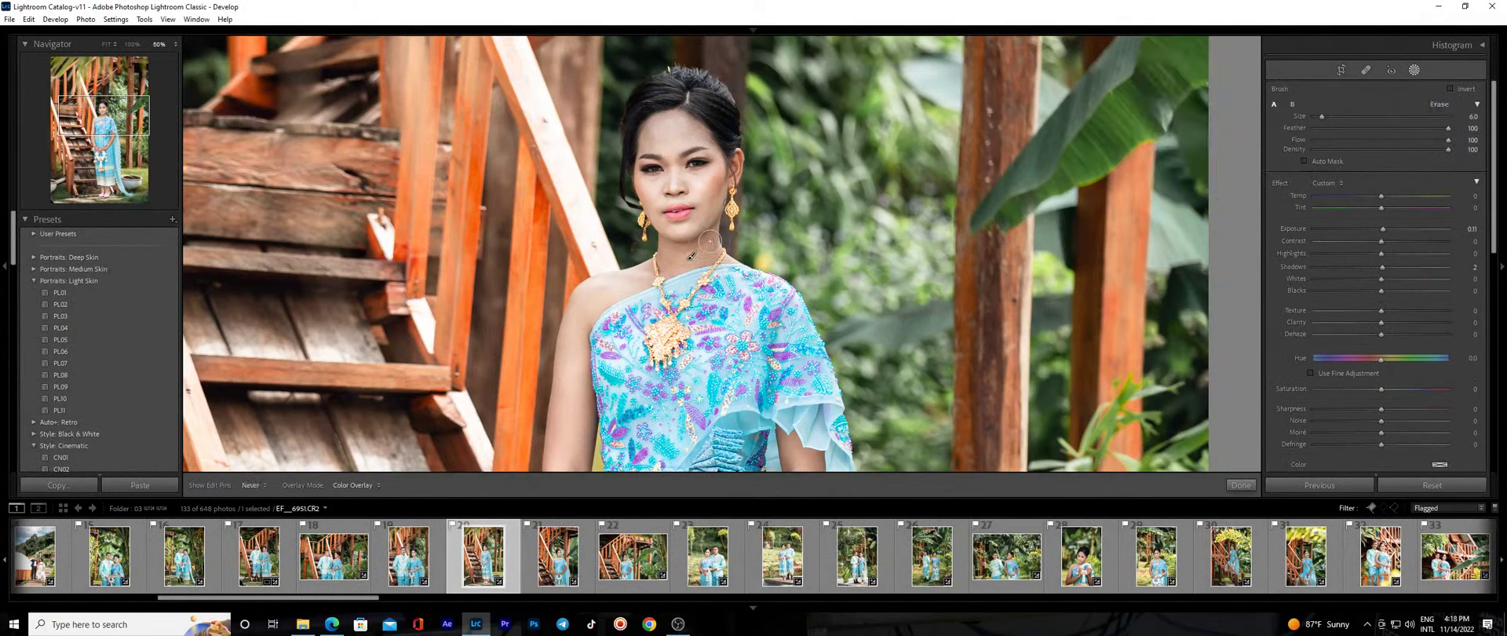
left_click(664, 241)
left_click_drag(1381, 385, 1377, 385)
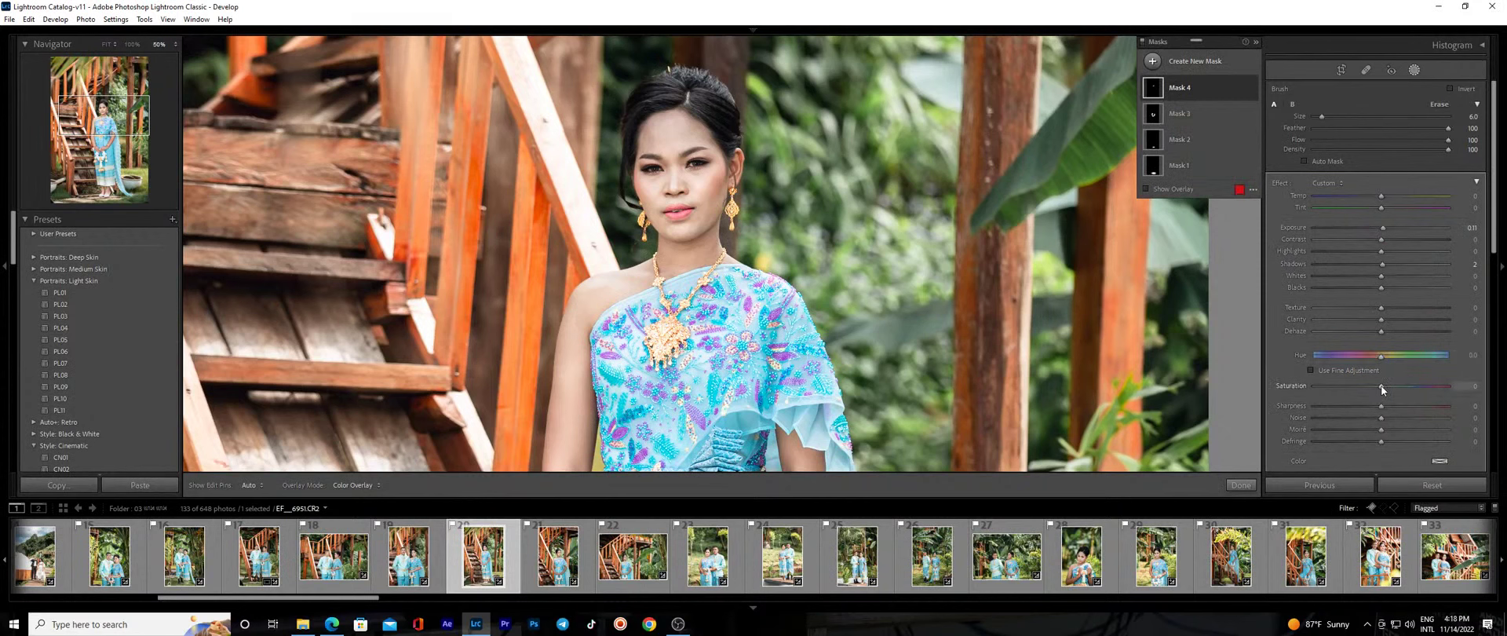
On the next stairs photo, add a radial mask over the woman with Exposure 0.46.
left_click(1240, 485)
key("z")
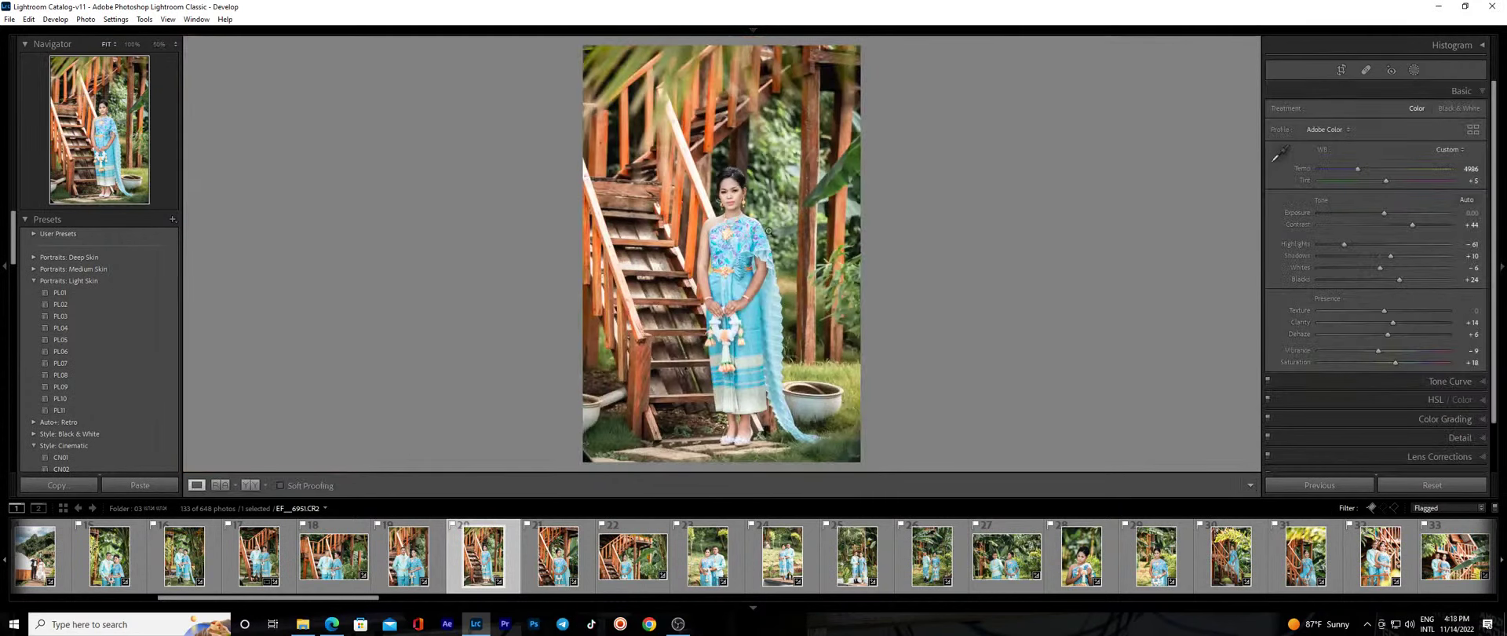
left_click(549, 559)
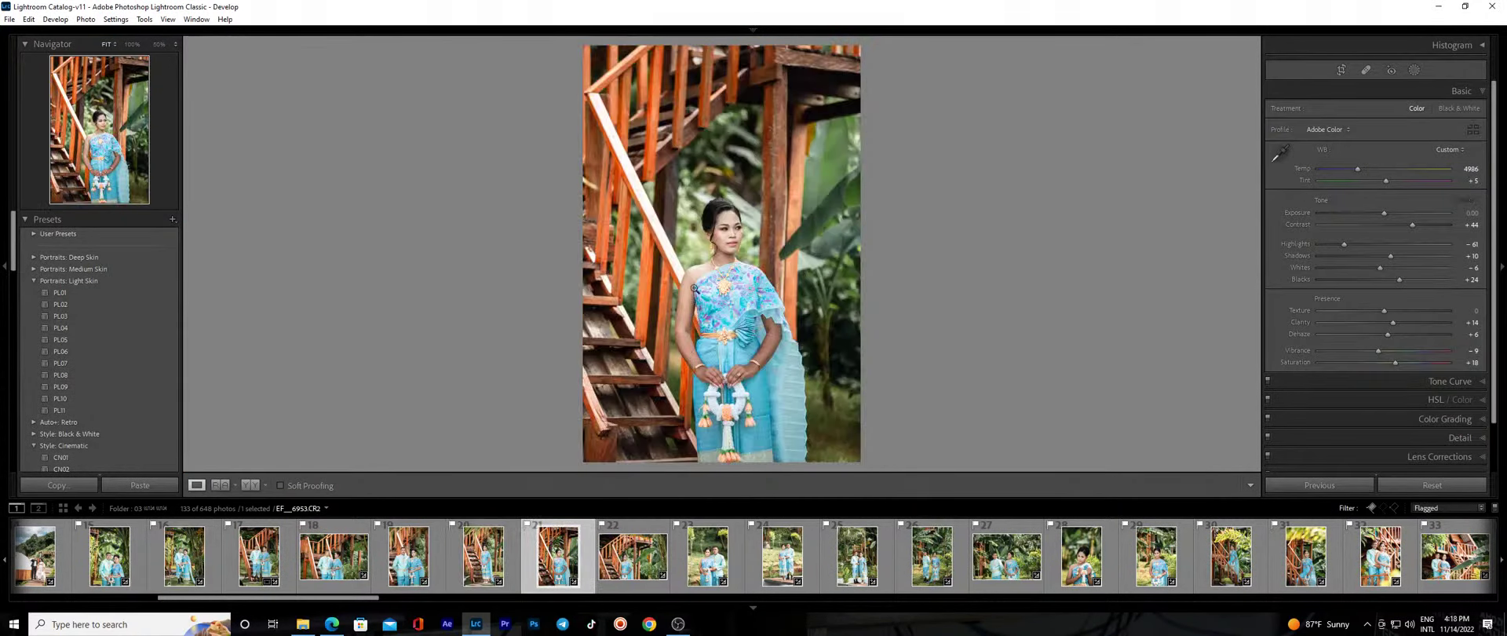
left_click(751, 370)
left_click(752, 372)
key("shift+m")
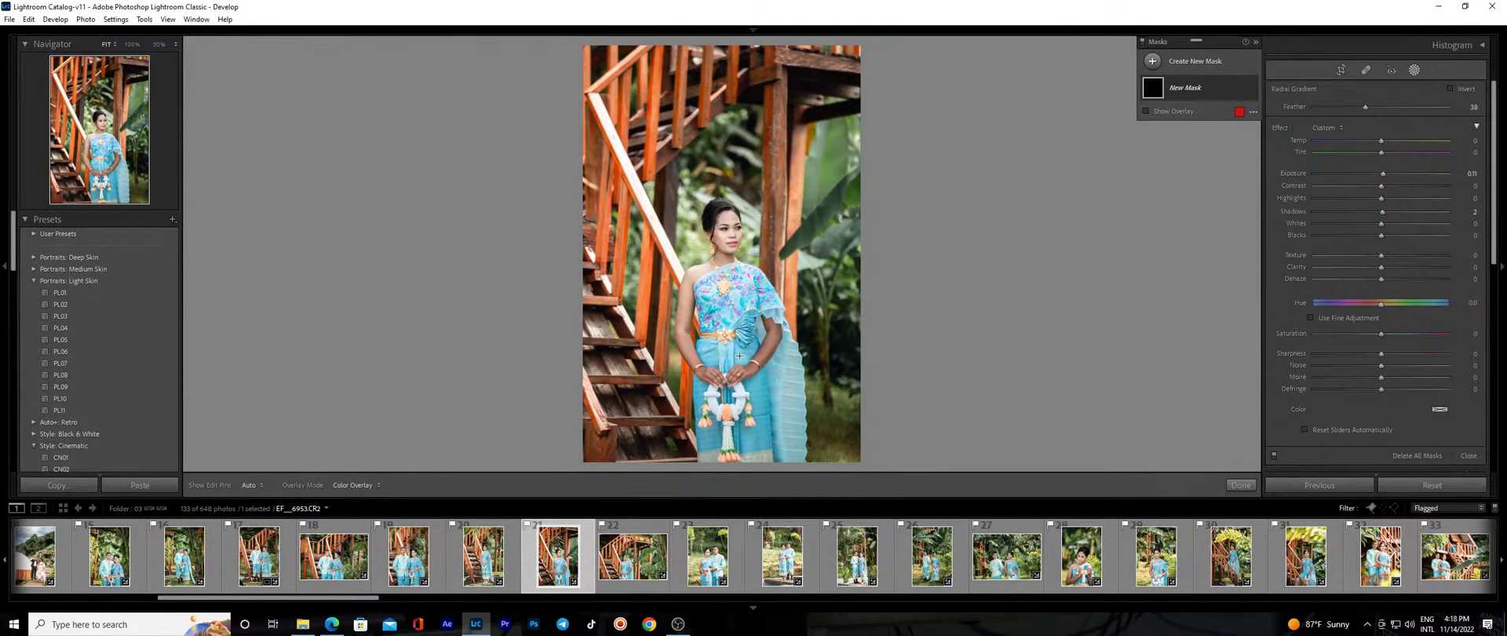
left_click_drag(740, 355, 843, 408)
left_click_drag(1383, 174, 1389, 172)
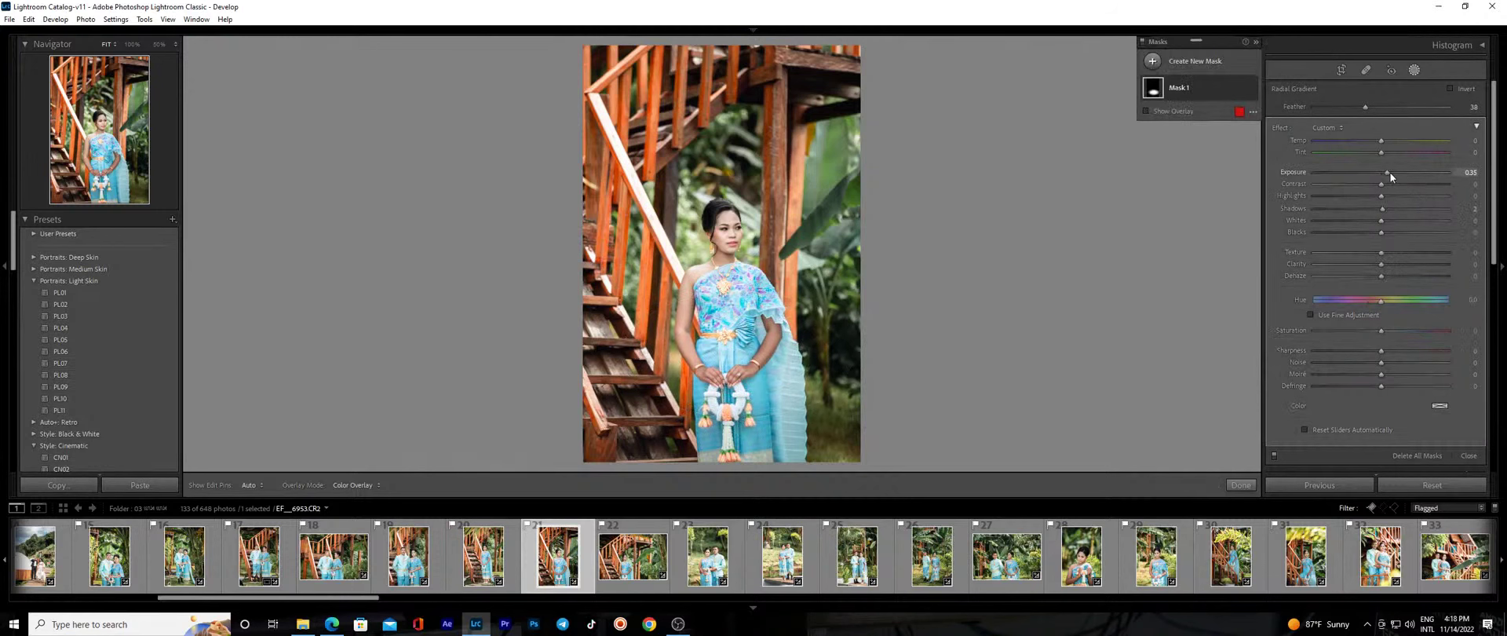
left_click(1241, 484)
Add a second radial mask over her arm with Saturation -10, then view the whole photo.
left_click(804, 371)
left_click_drag(805, 371, 914, 399)
key("shift+m")
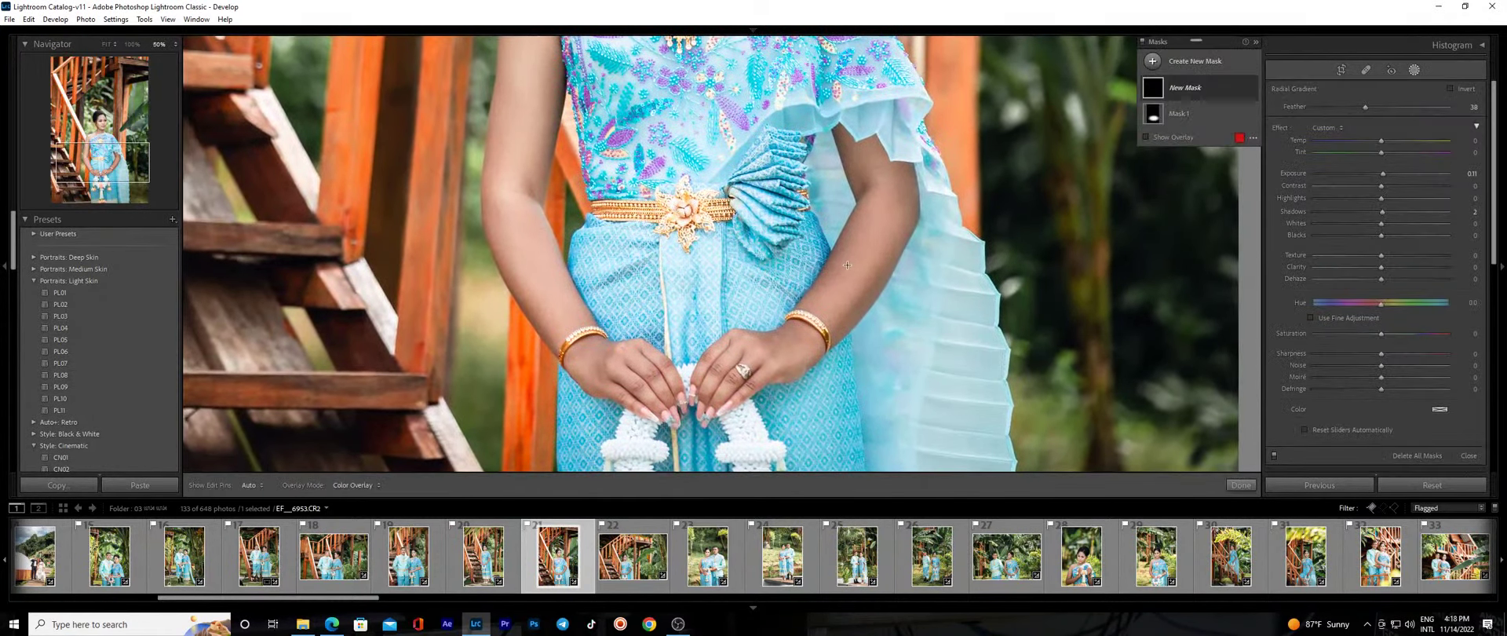
left_click_drag(847, 264, 895, 375)
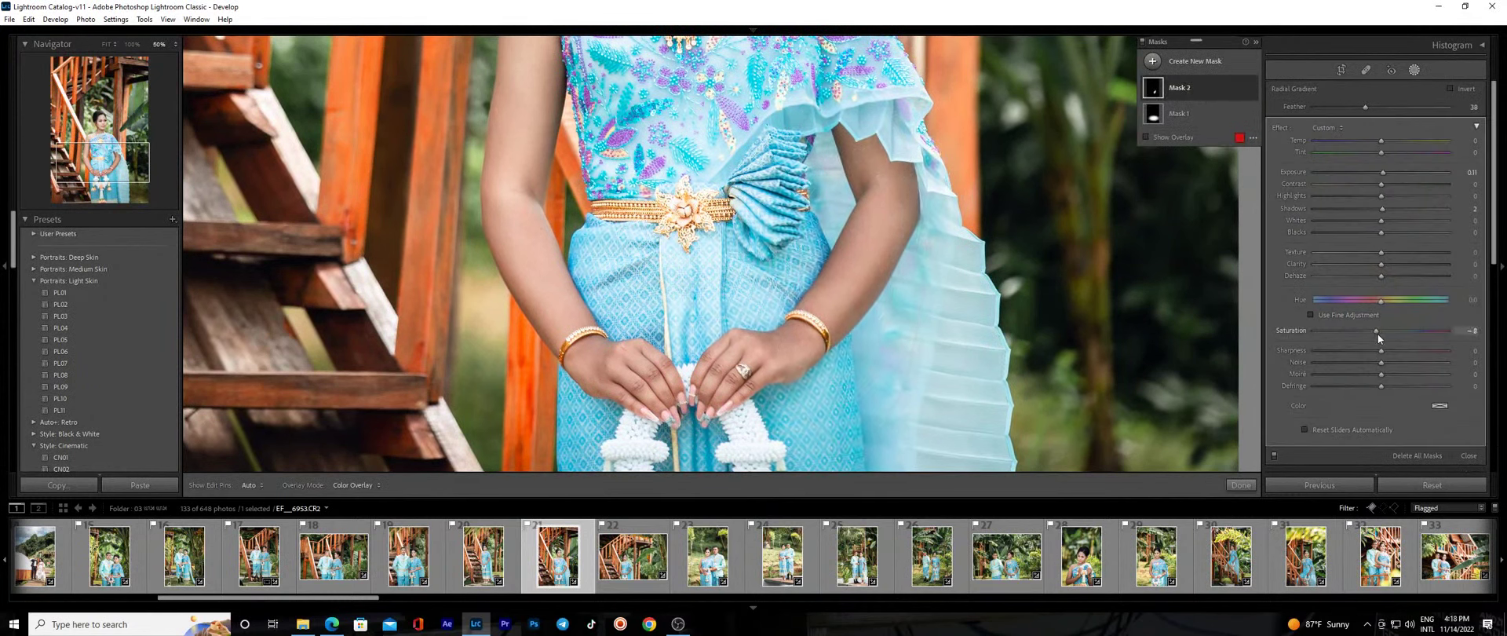
left_click_drag(1378, 333, 1376, 333)
left_click(1239, 485)
left_click(855, 287)
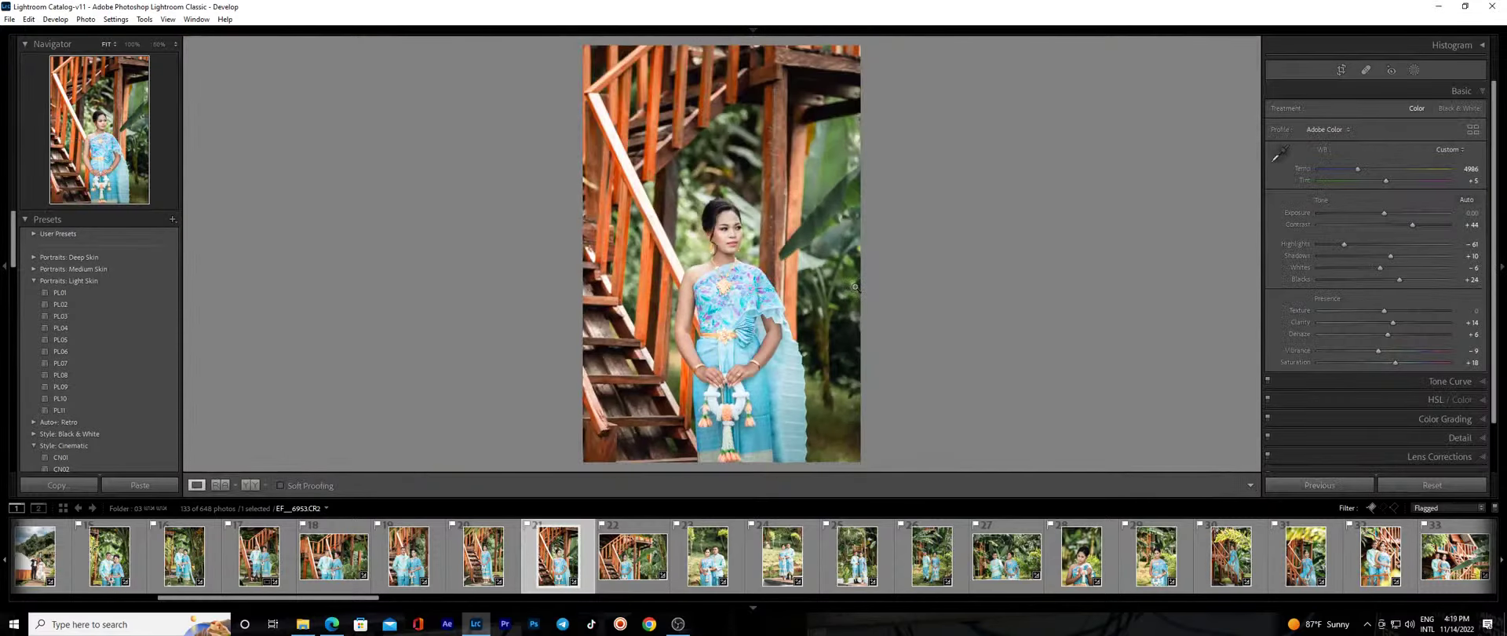
Check the YouTube Studio live stream dashboard, then go to the YouTube search box.
left_click(331, 623)
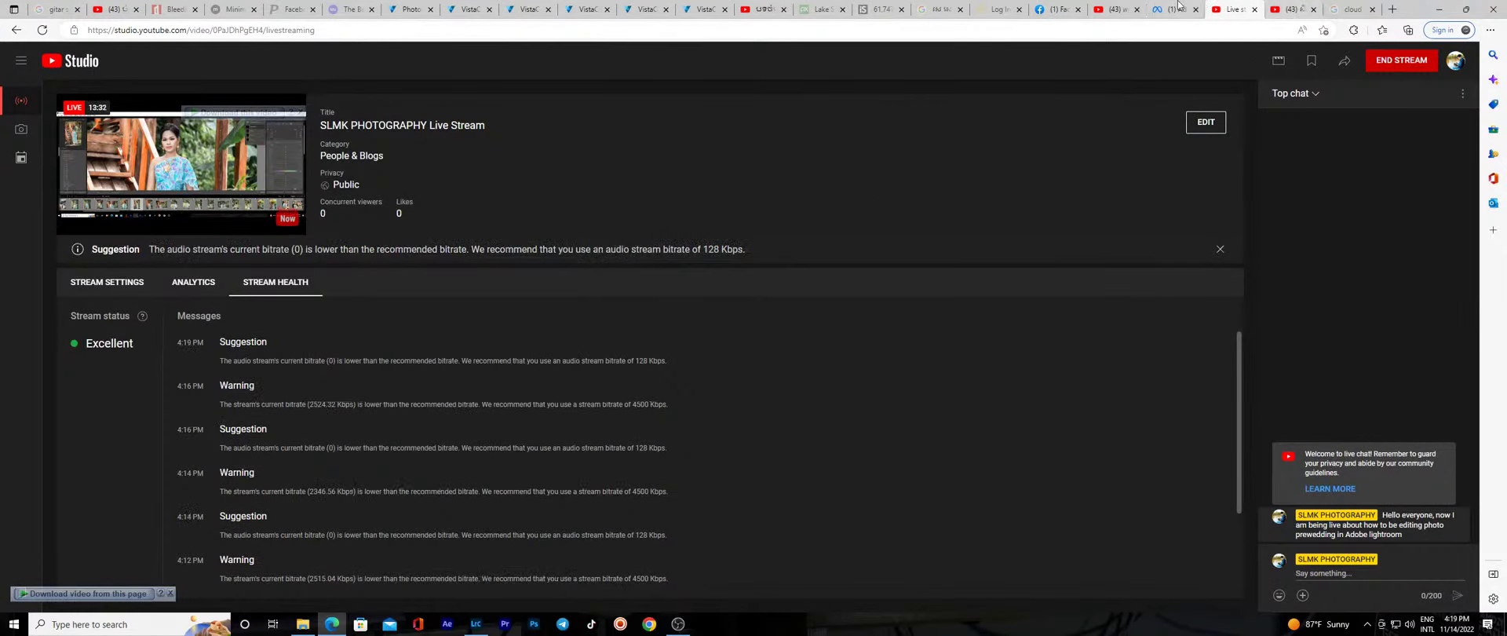
left_click(1115, 8)
left_click(482, 75)
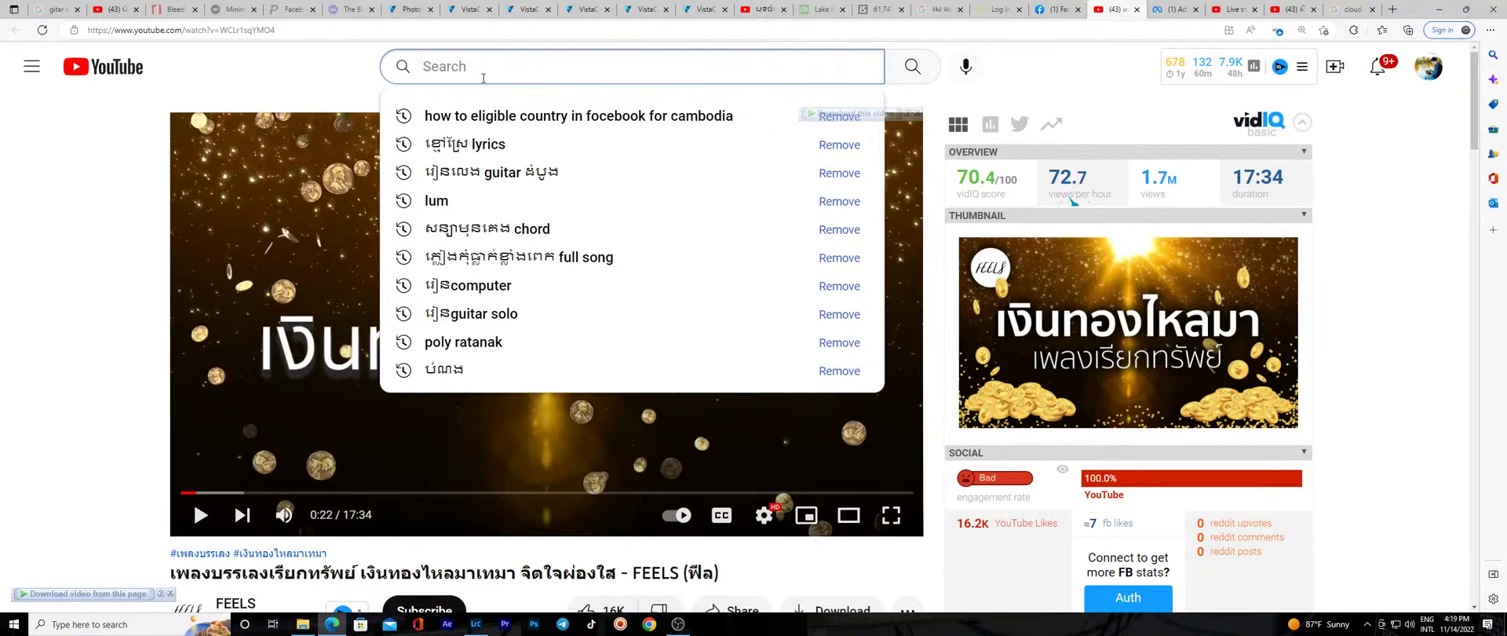
Search YouTube for 'no copyright background music' and browse the Epidemic Sound ad before closing it.
type("no co")
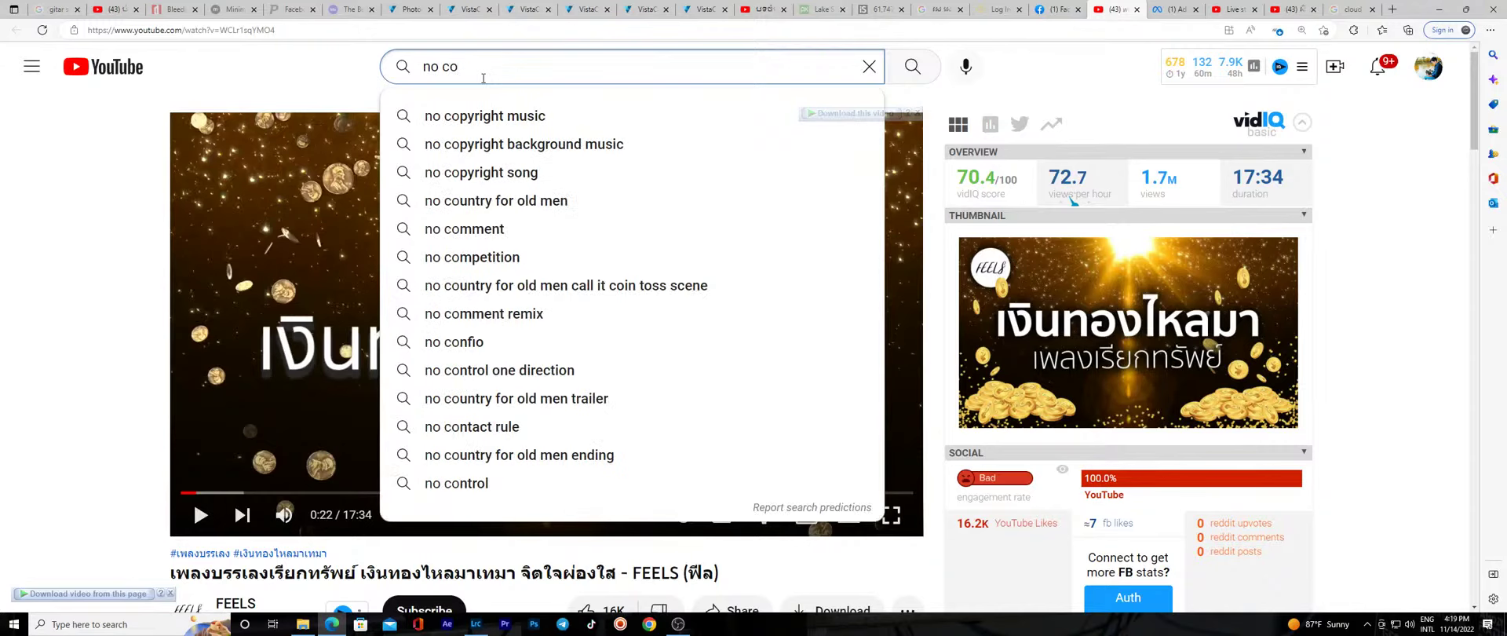
left_click(553, 146)
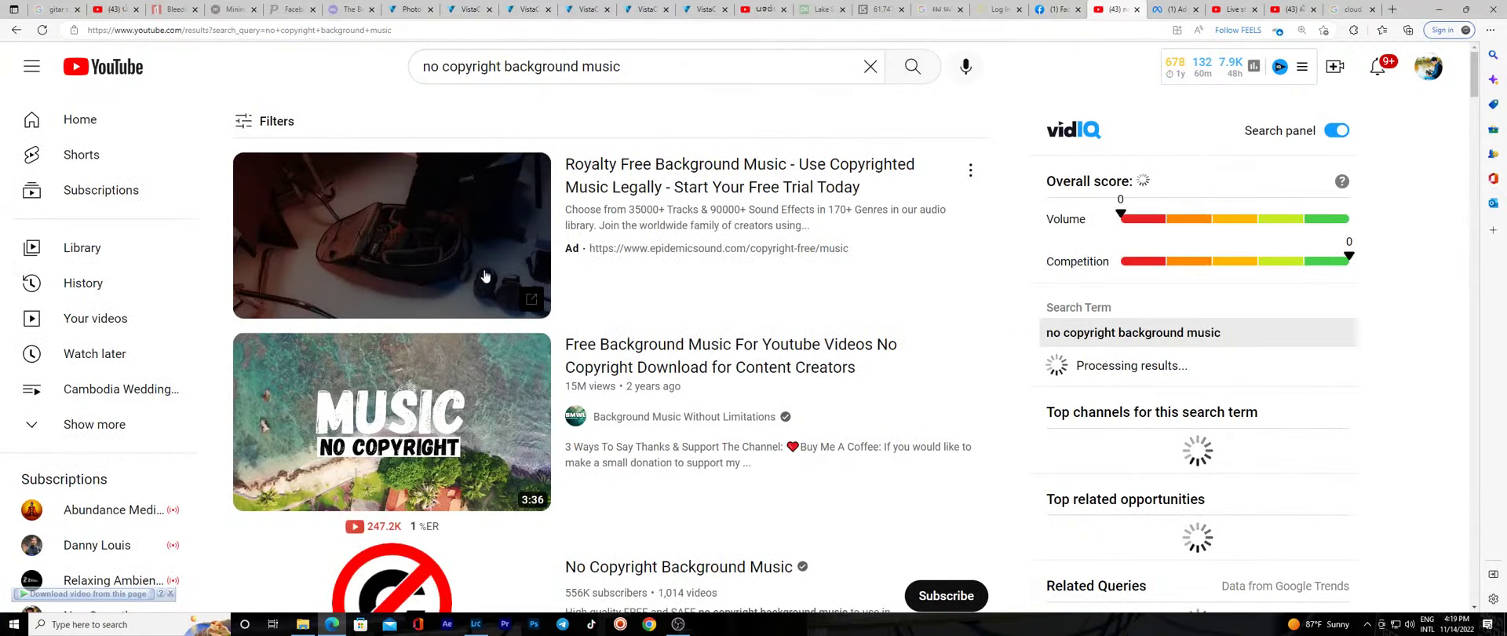
left_click(405, 267)
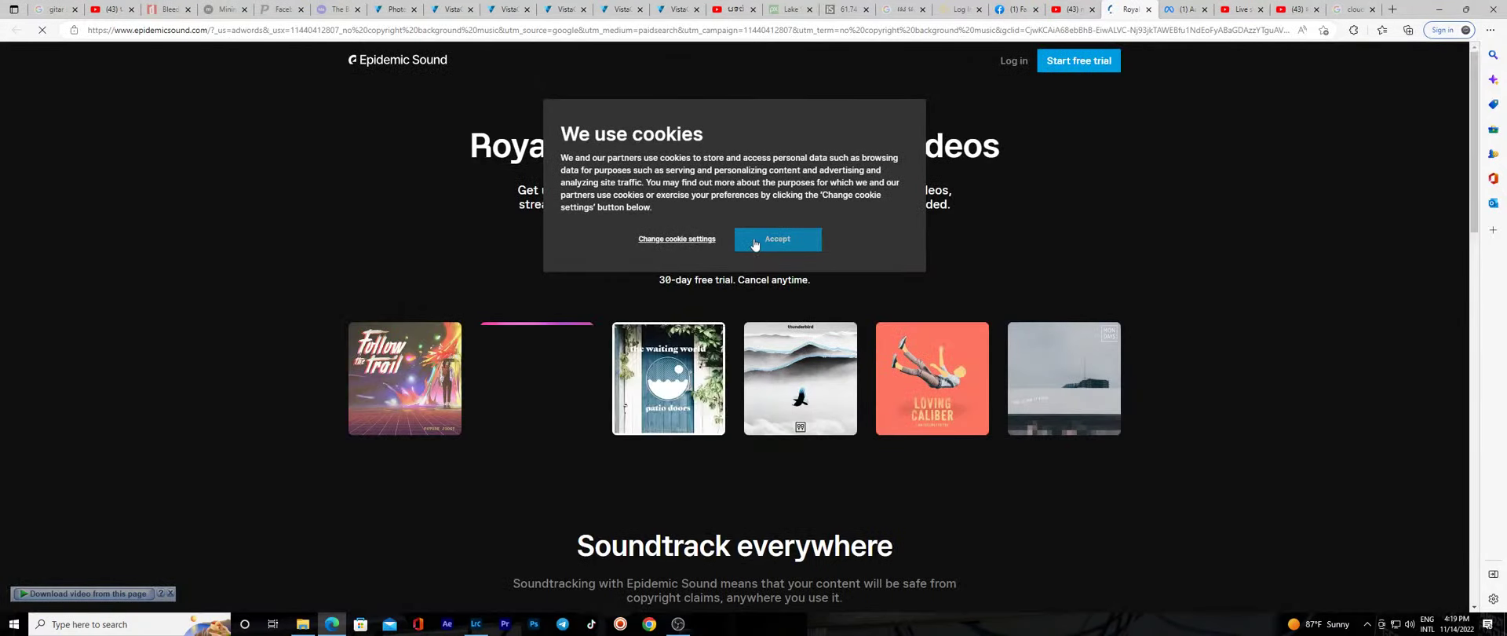
left_click(755, 243)
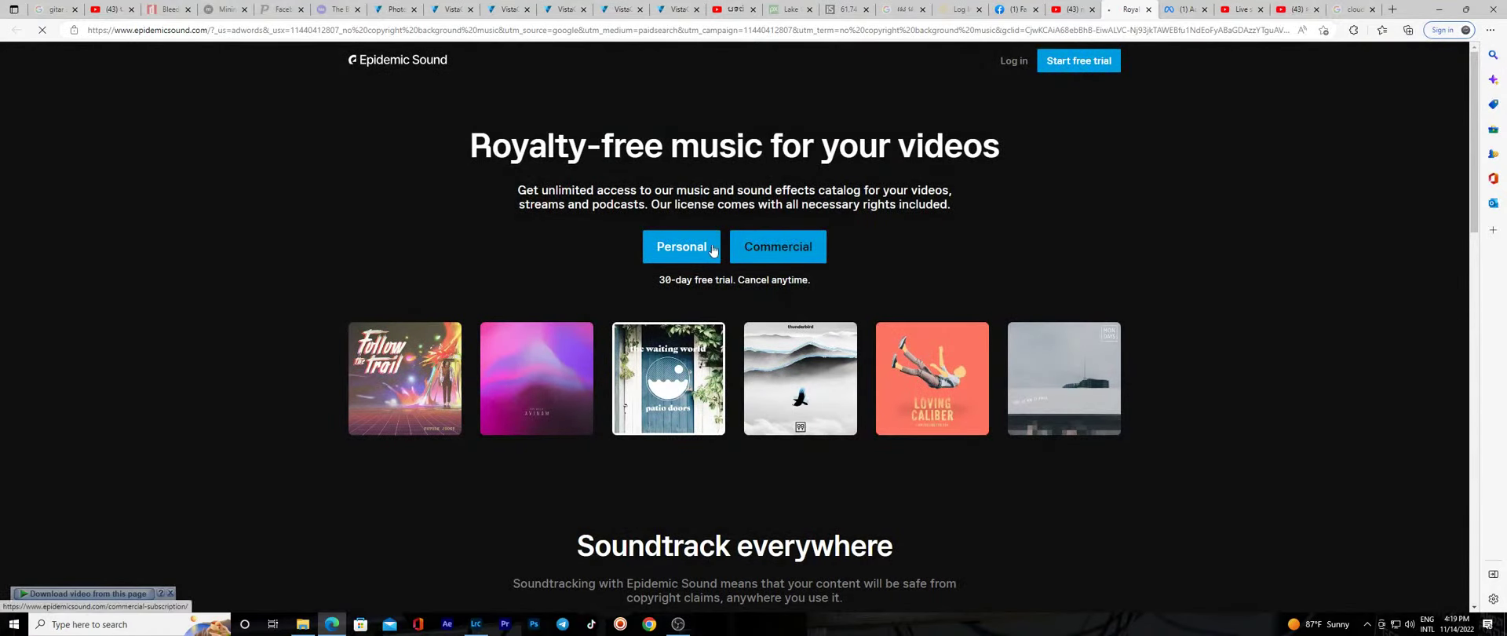
left_click(644, 240)
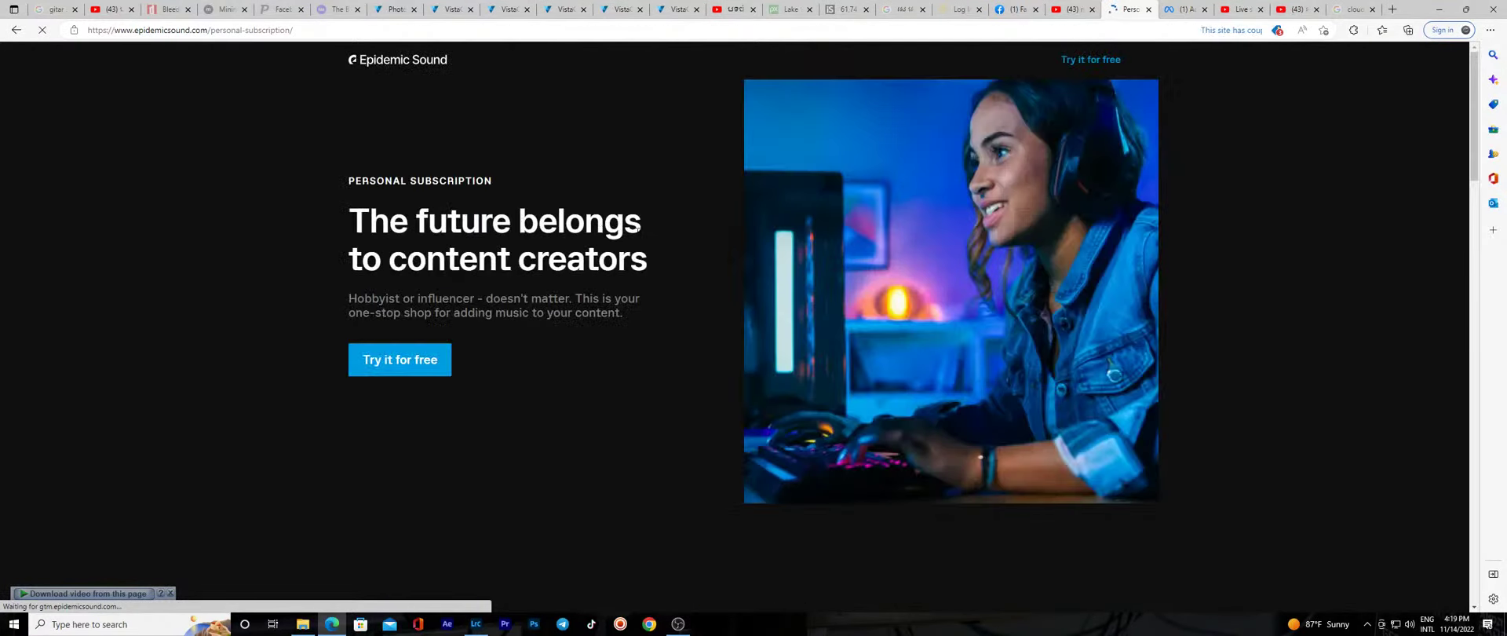
left_click(395, 361)
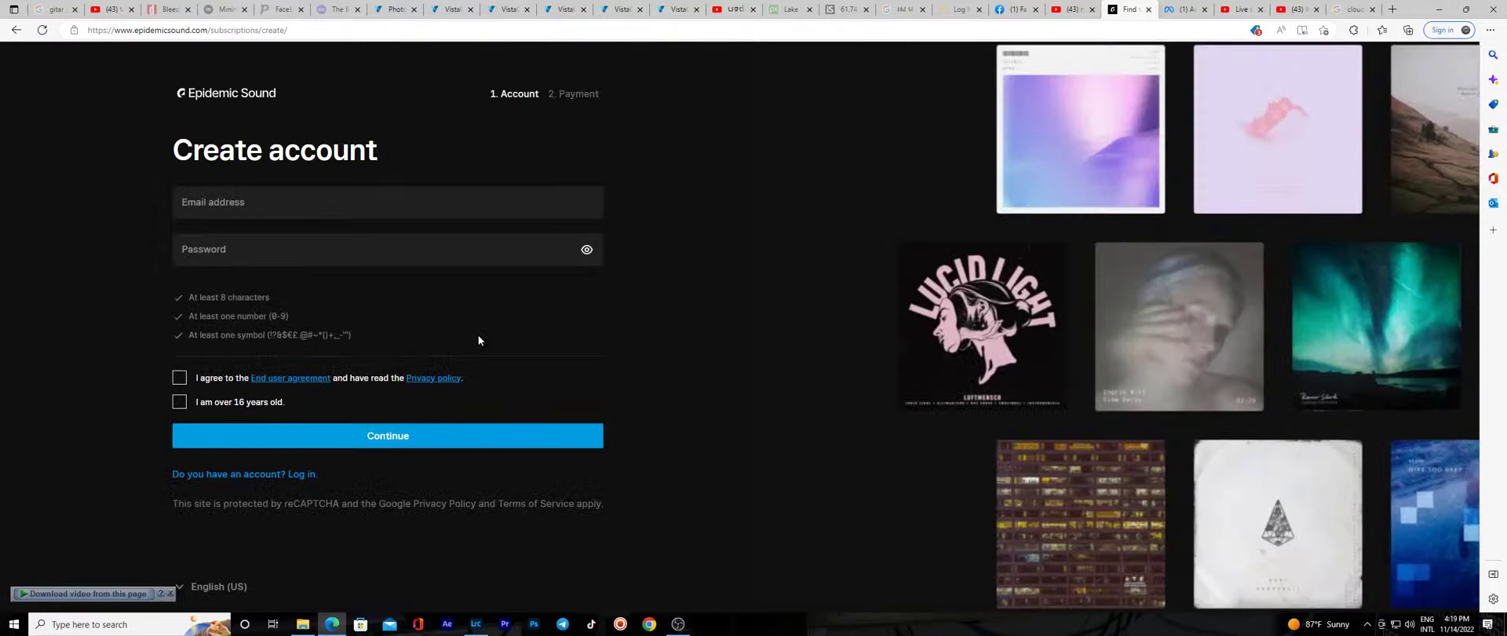
left_click(1147, 10)
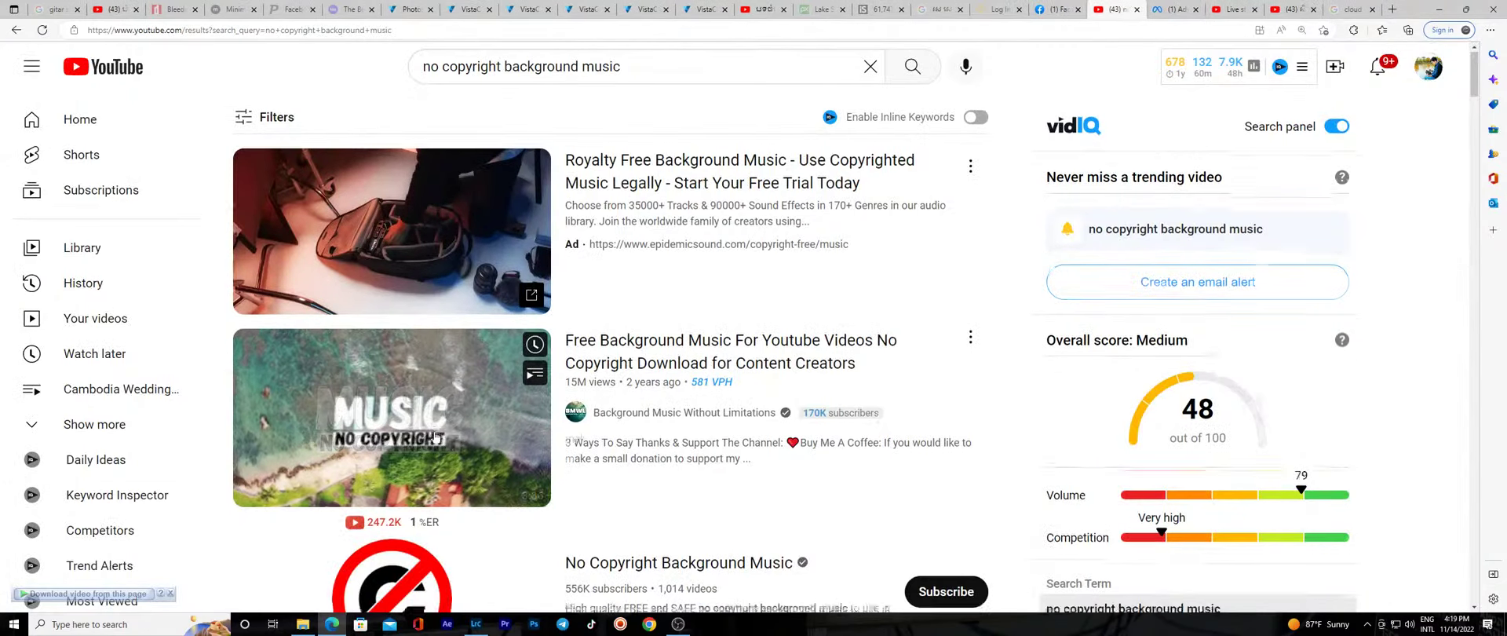
Play the no-copyright lo-fi mix with audio routed to the LG HDR WFHD display.
scroll(436, 436, "down", 4)
left_click(433, 430)
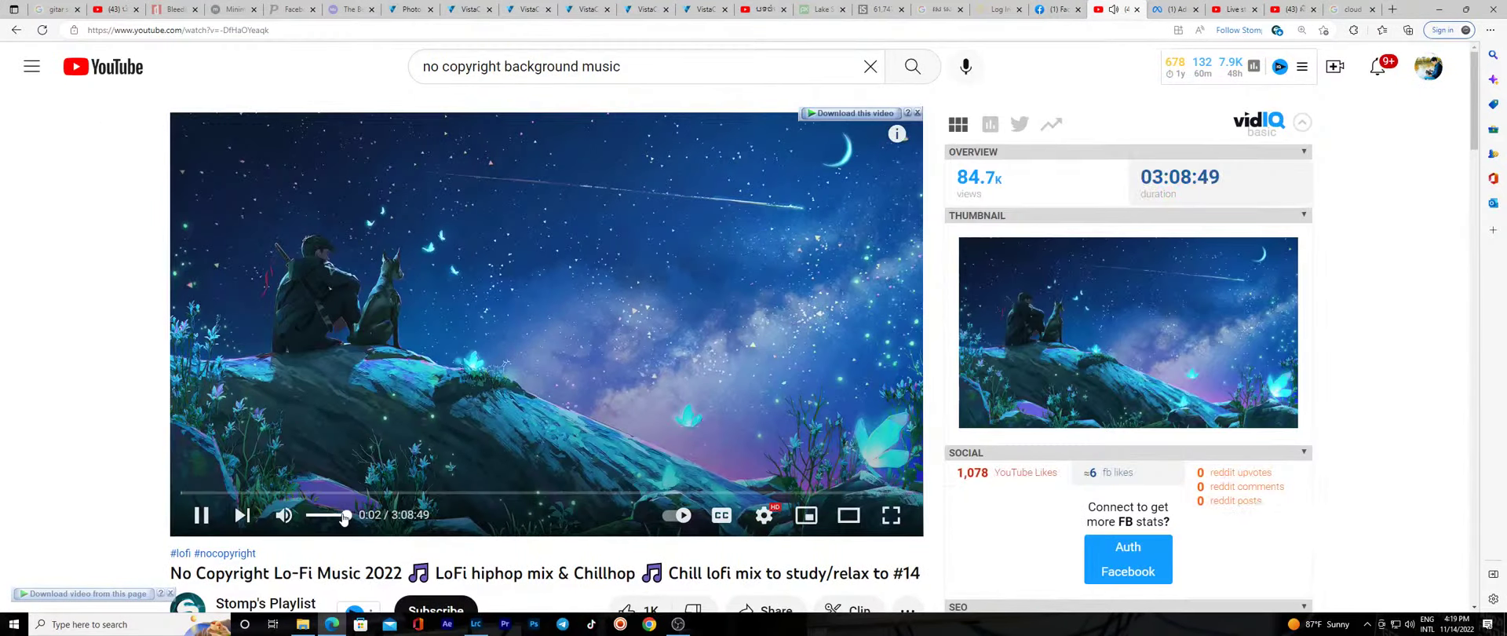
left_click(1410, 624)
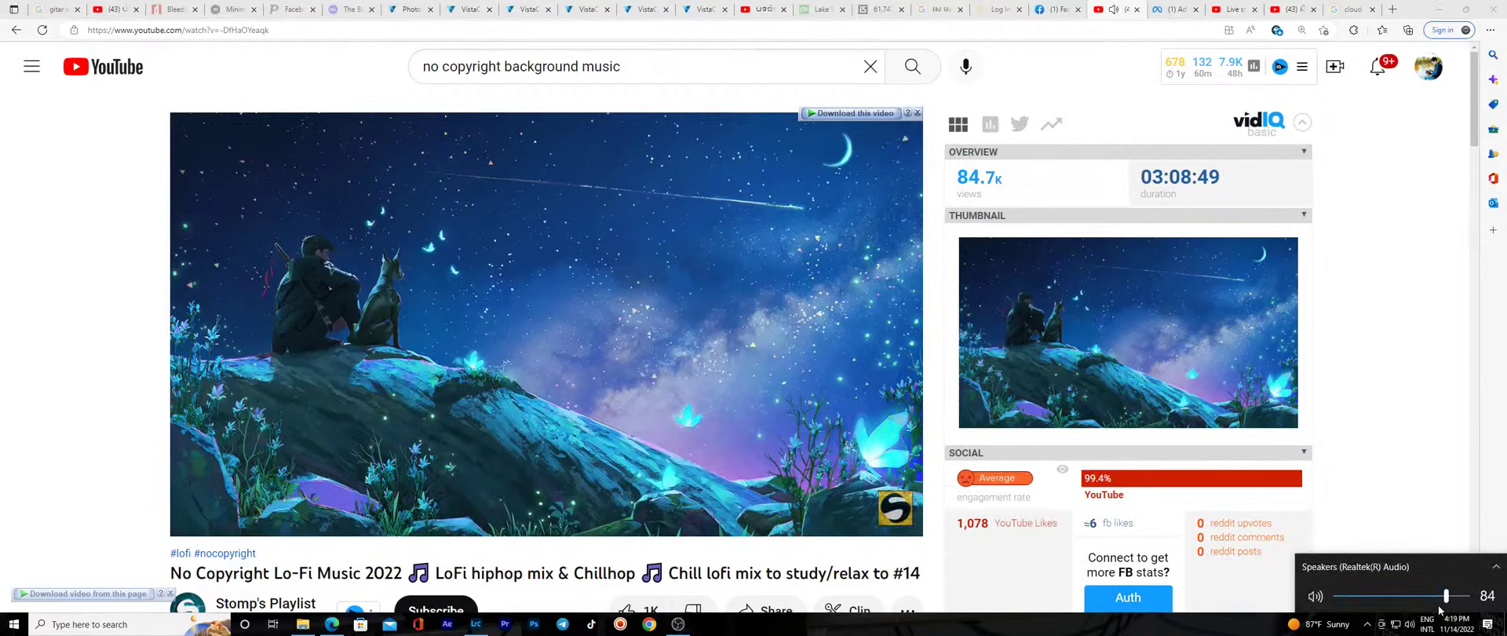
scroll(1417, 604, "down", 6)
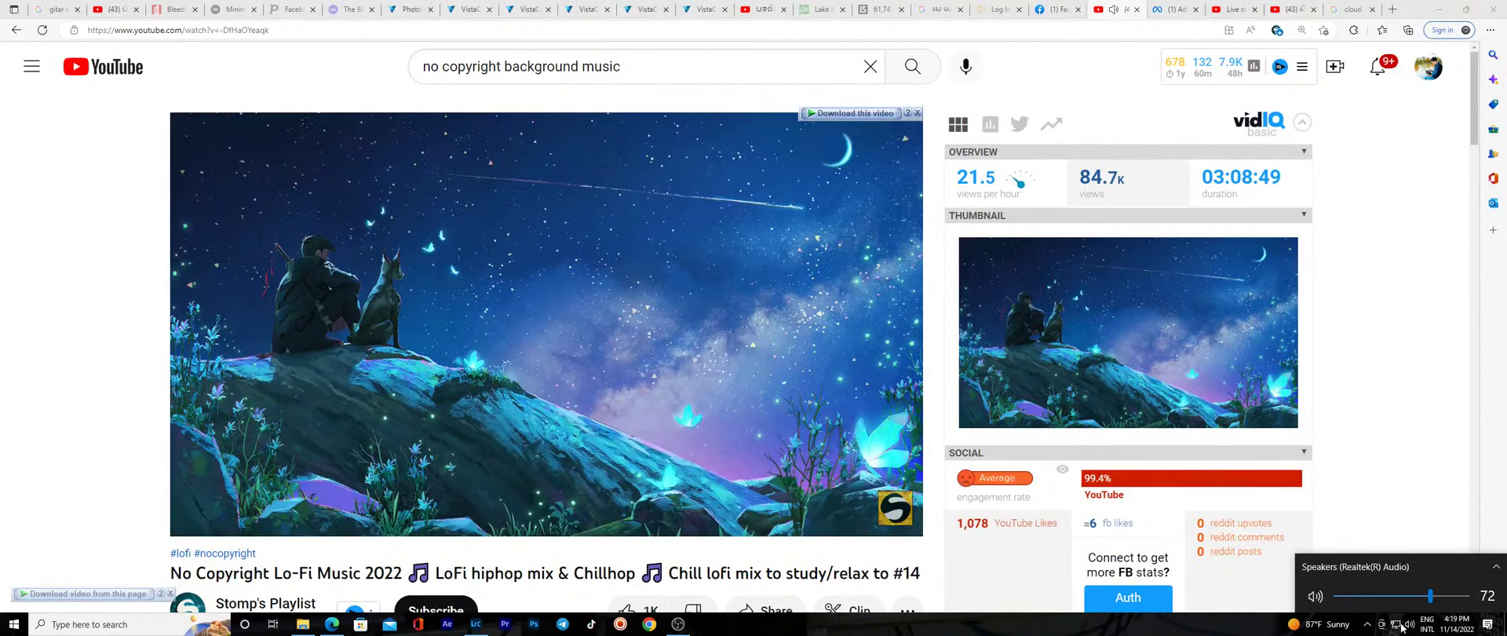
left_click(1381, 566)
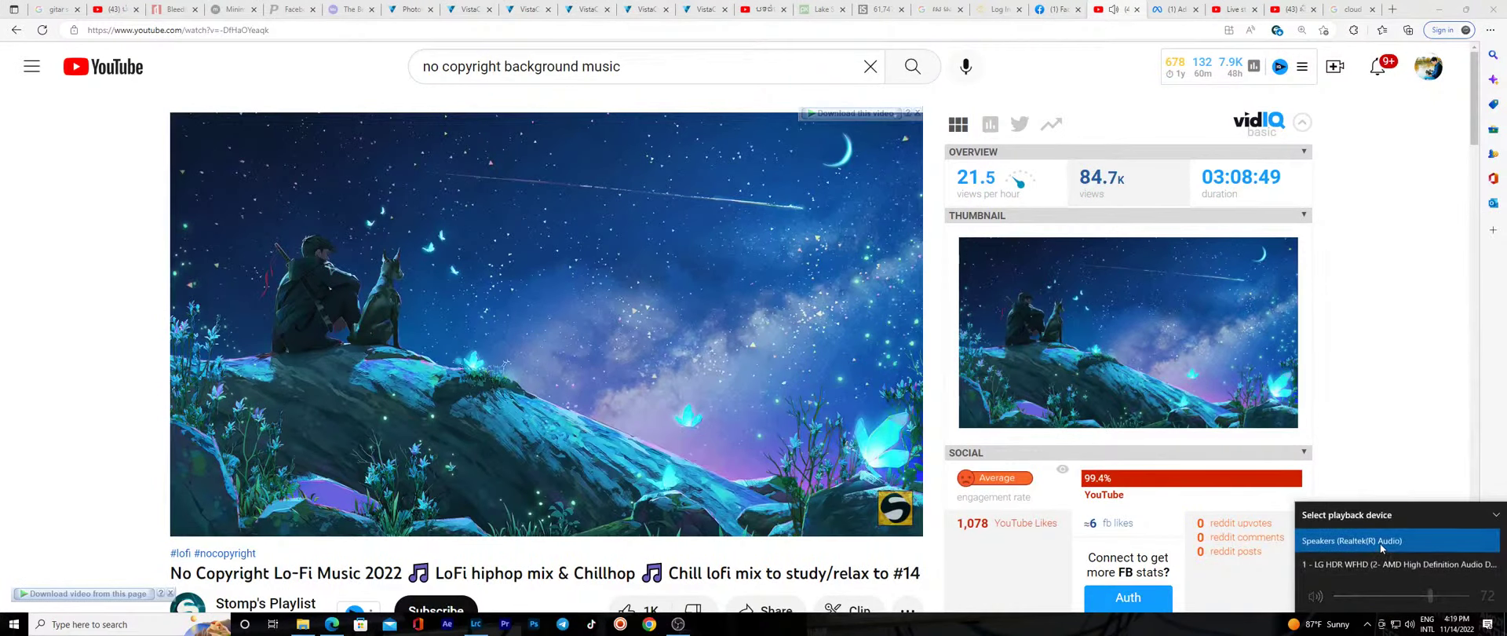
left_click(1381, 564)
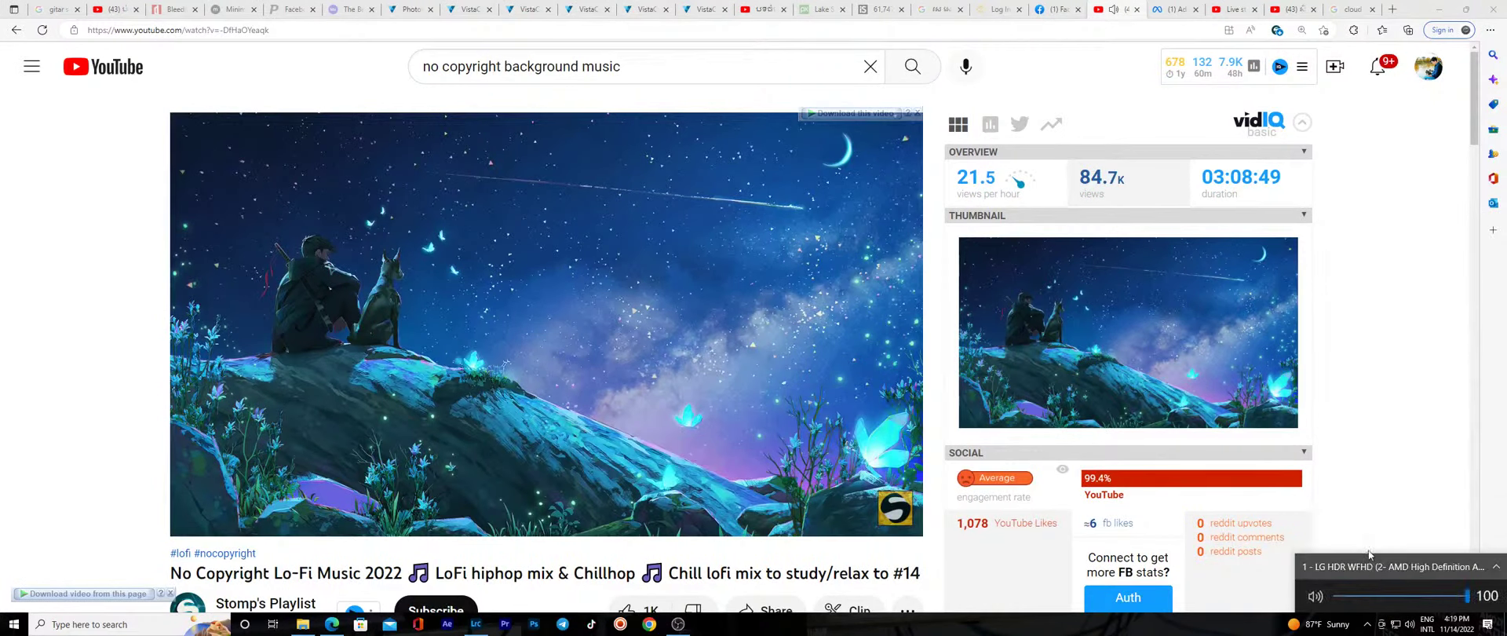
left_click(1441, 8)
Brighten the woman's face with a radial mask and her ear and hair with another mask.
left_click(749, 349)
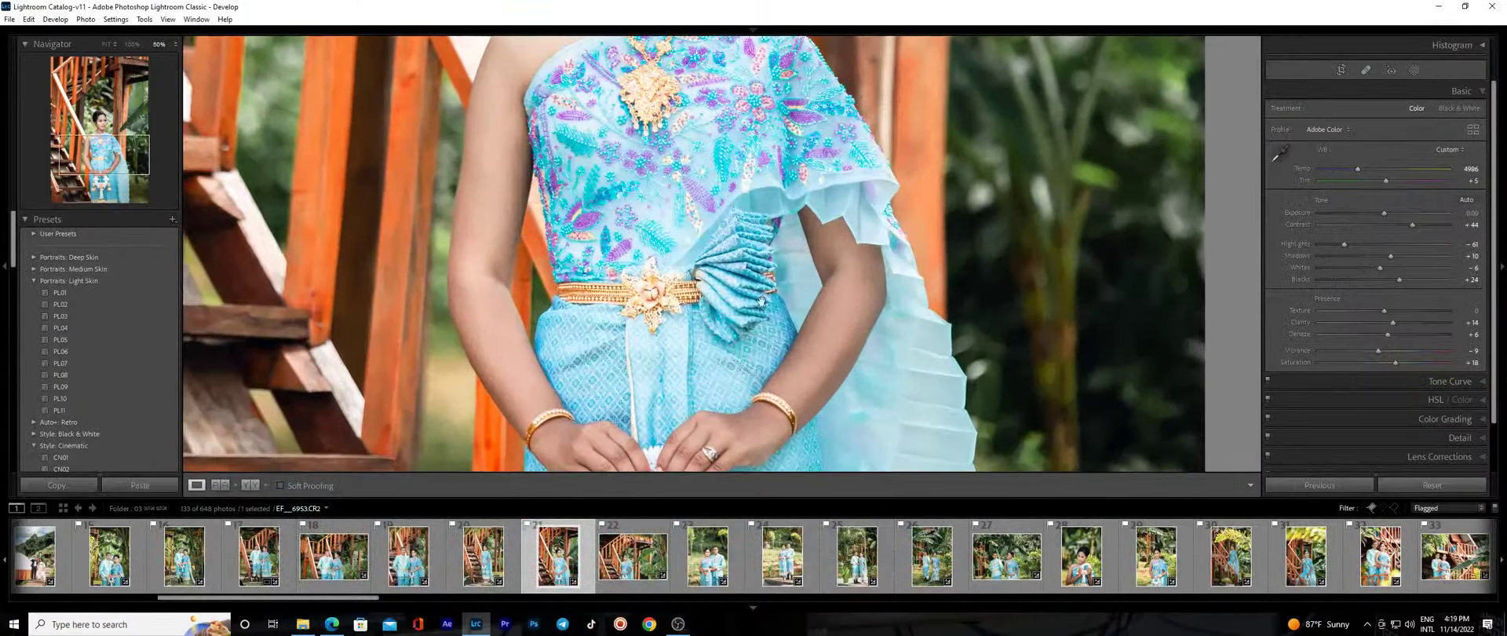
scroll(805, 370, "up", 5)
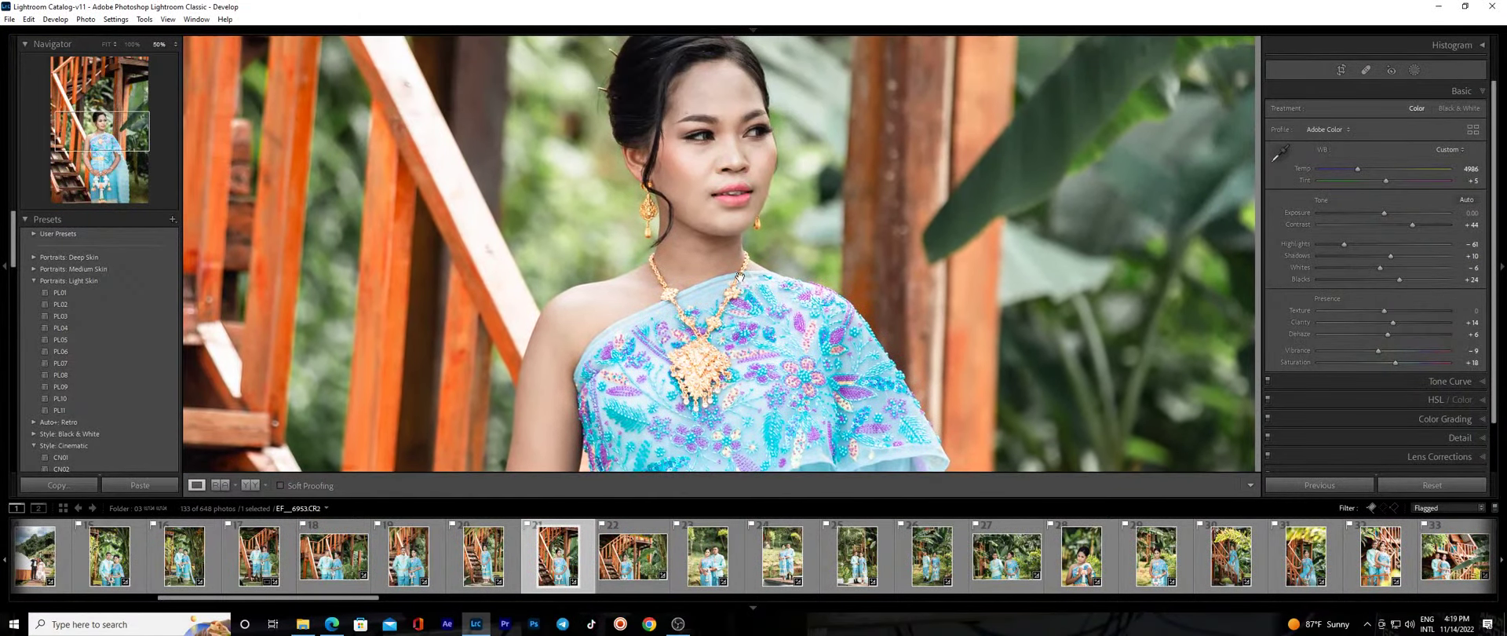
key("shift+w")
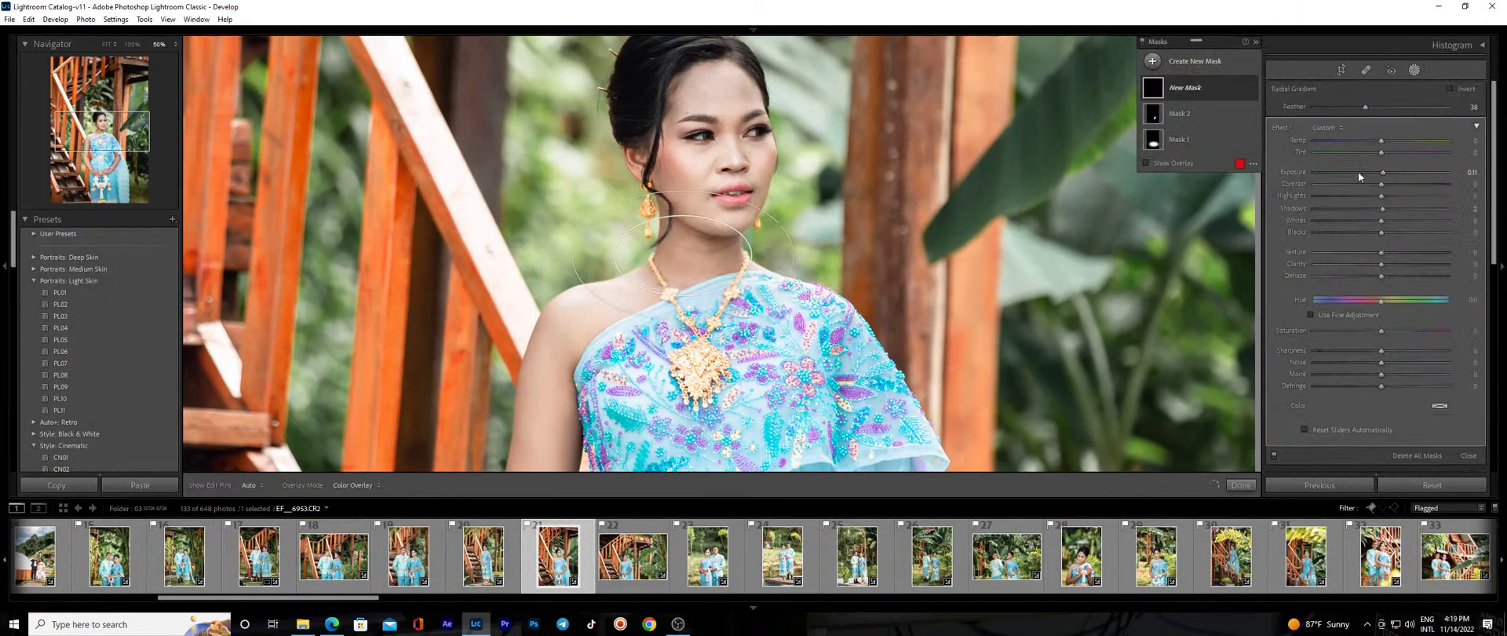
left_click_drag(1383, 175, 1388, 178)
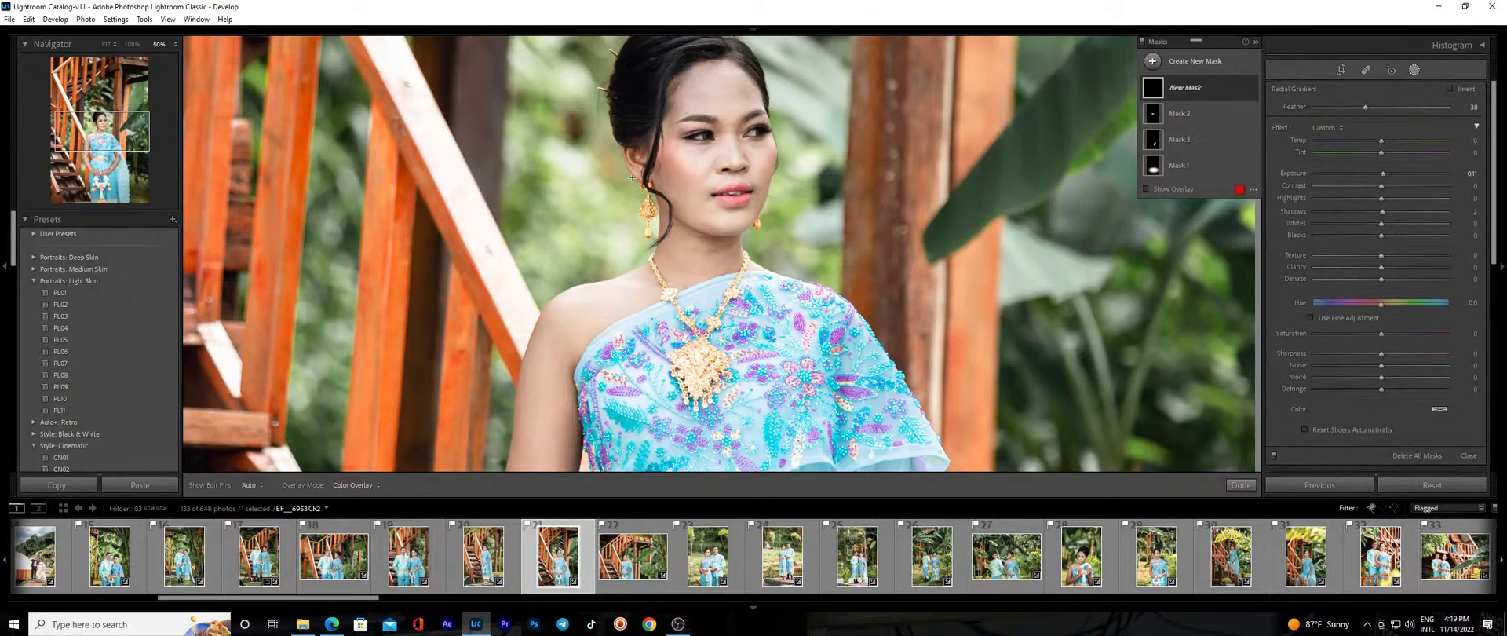
left_click_drag(635, 161, 644, 71)
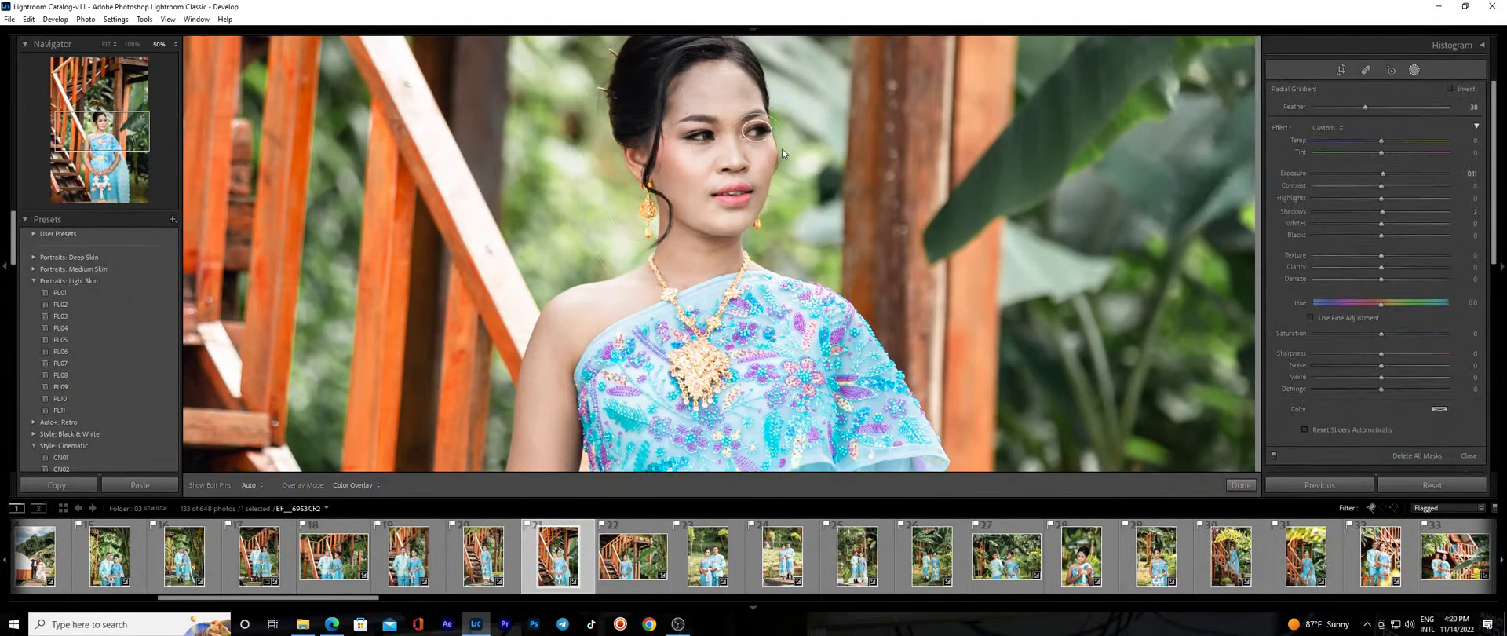
Add a radial mask over her left eye and brighten her hands, then view the whole portrait.
key("shift+m")
left_click_drag(699, 134, 733, 149)
key("shift+w")
key("shift+w")
key("shift+w")
left_click_drag(798, 103, 799, 167)
left_click(800, 167)
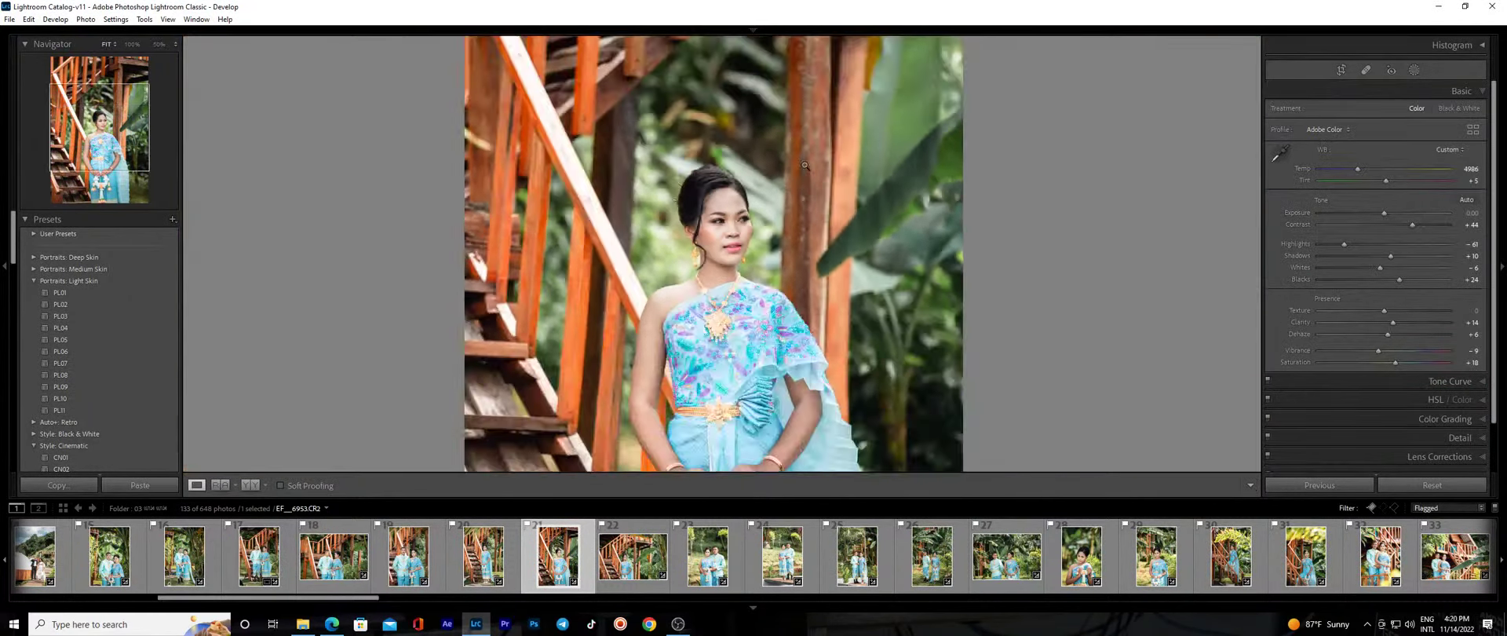
left_click_drag(643, 365, 730, 372)
key("shift+w")
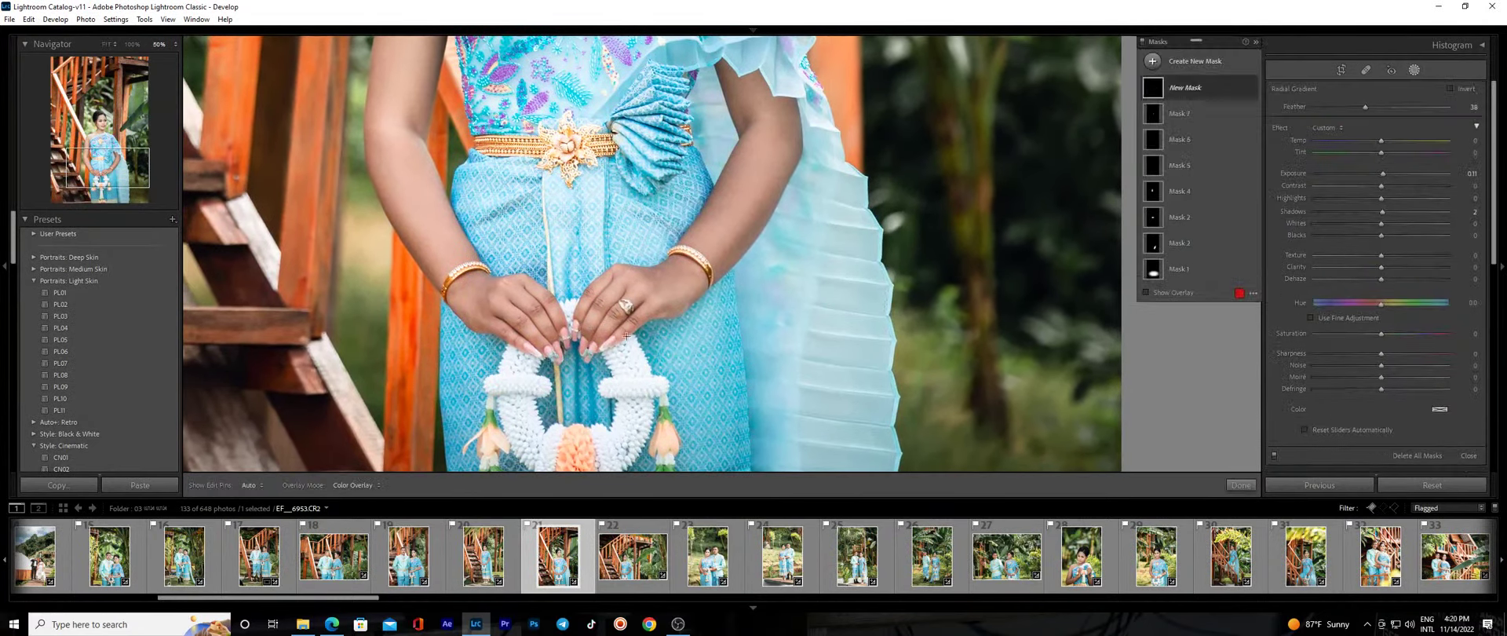
key("shift+w")
left_click(811, 275)
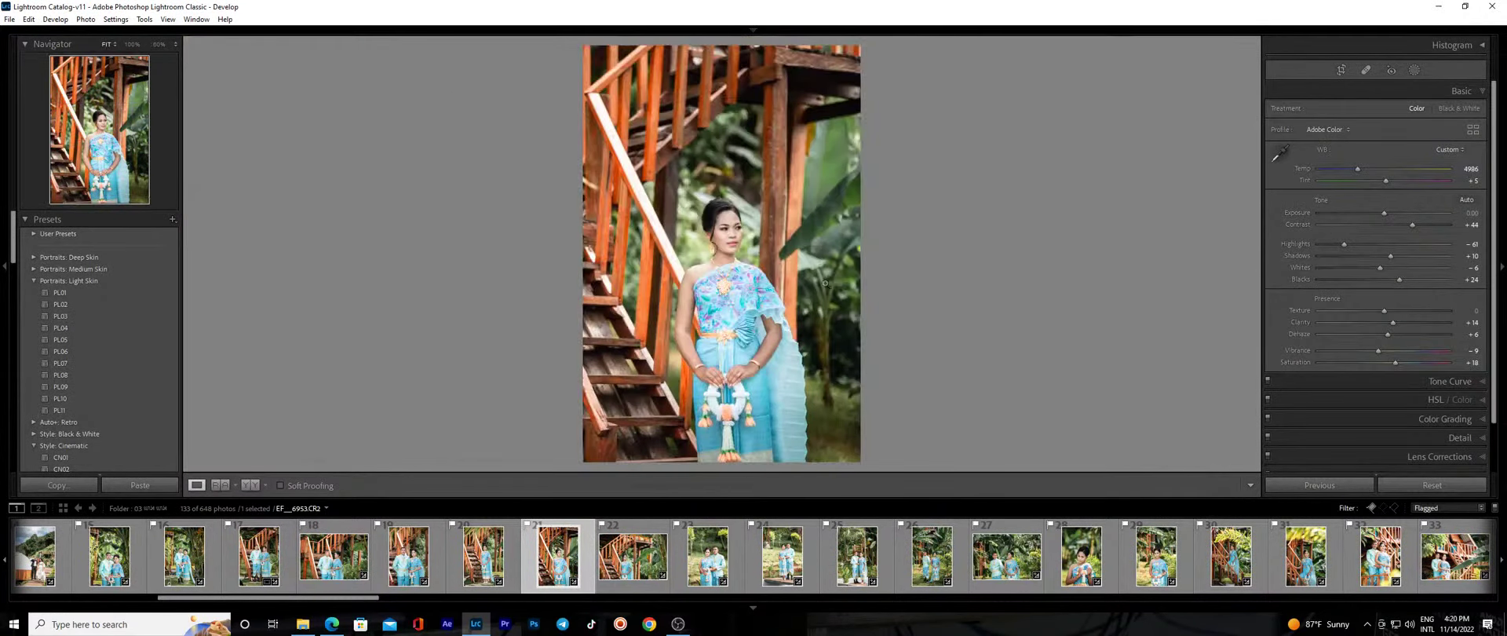
On the next stairs photo, add a radial mask around the woman's figure.
left_click(637, 567)
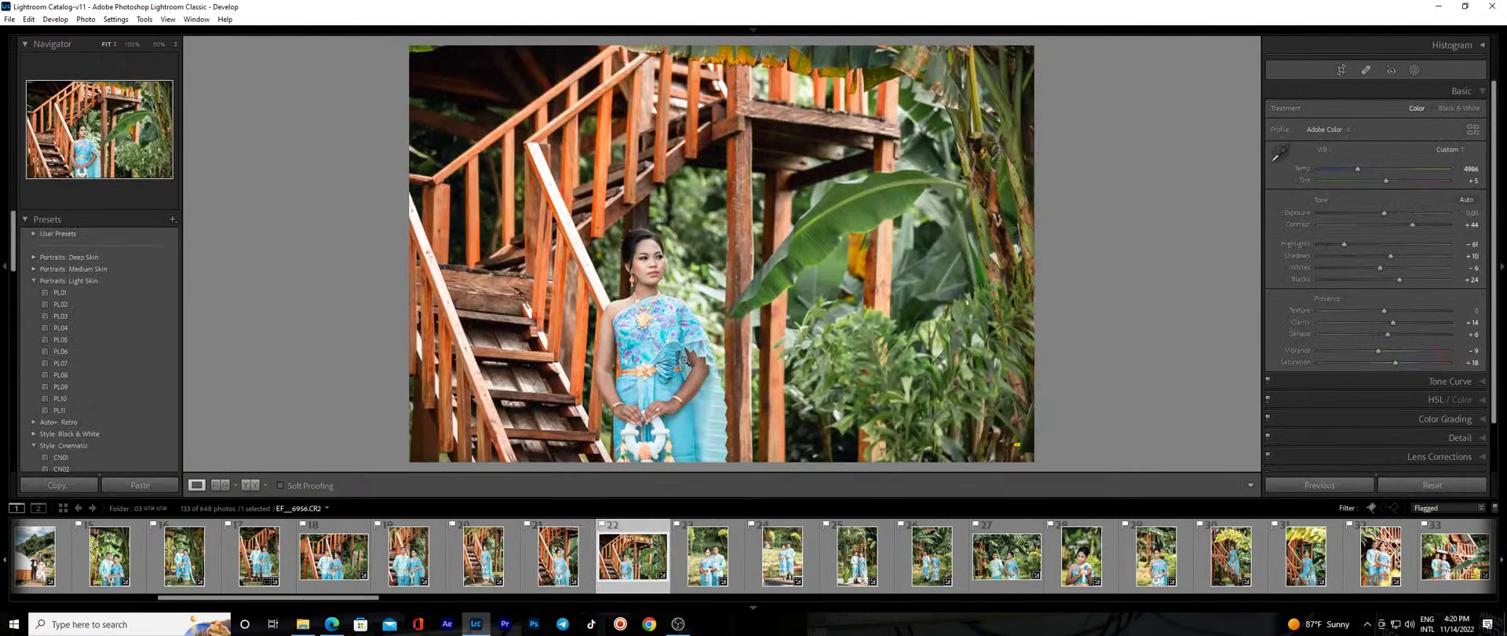
key("shift+m")
left_click_drag(656, 349, 737, 471)
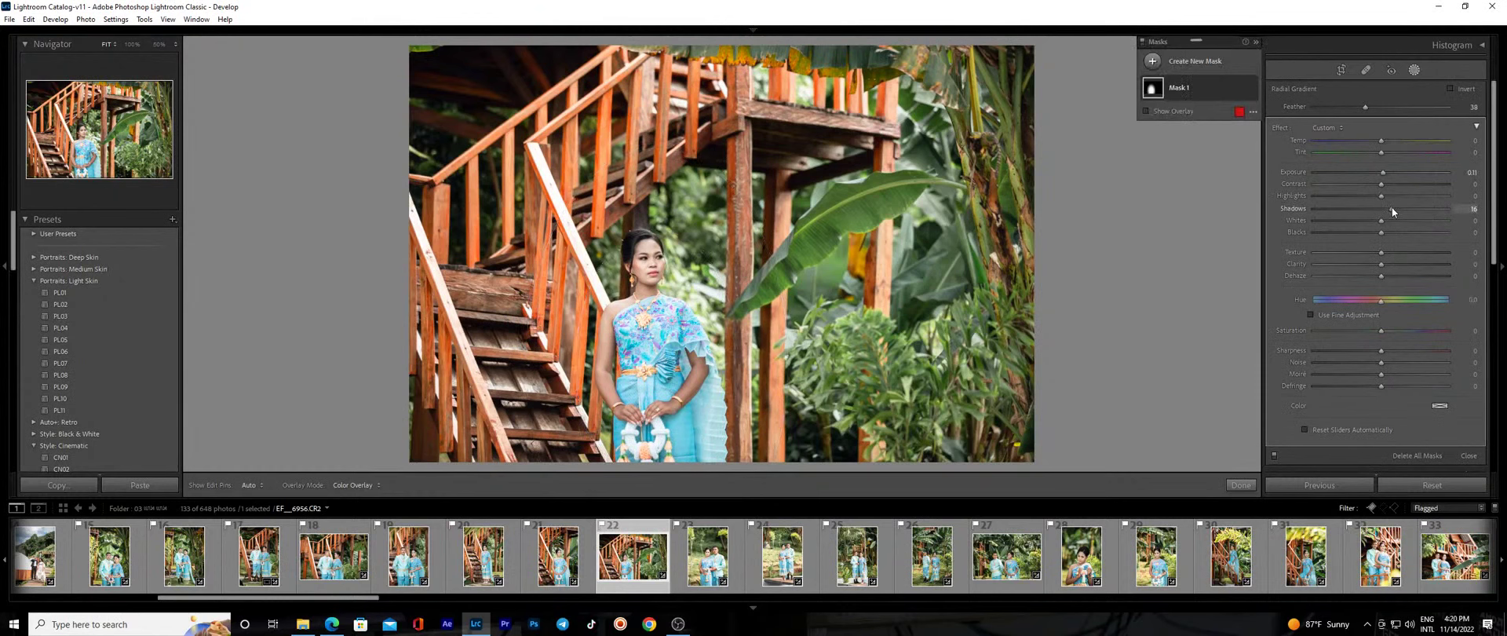
left_click(1241, 484)
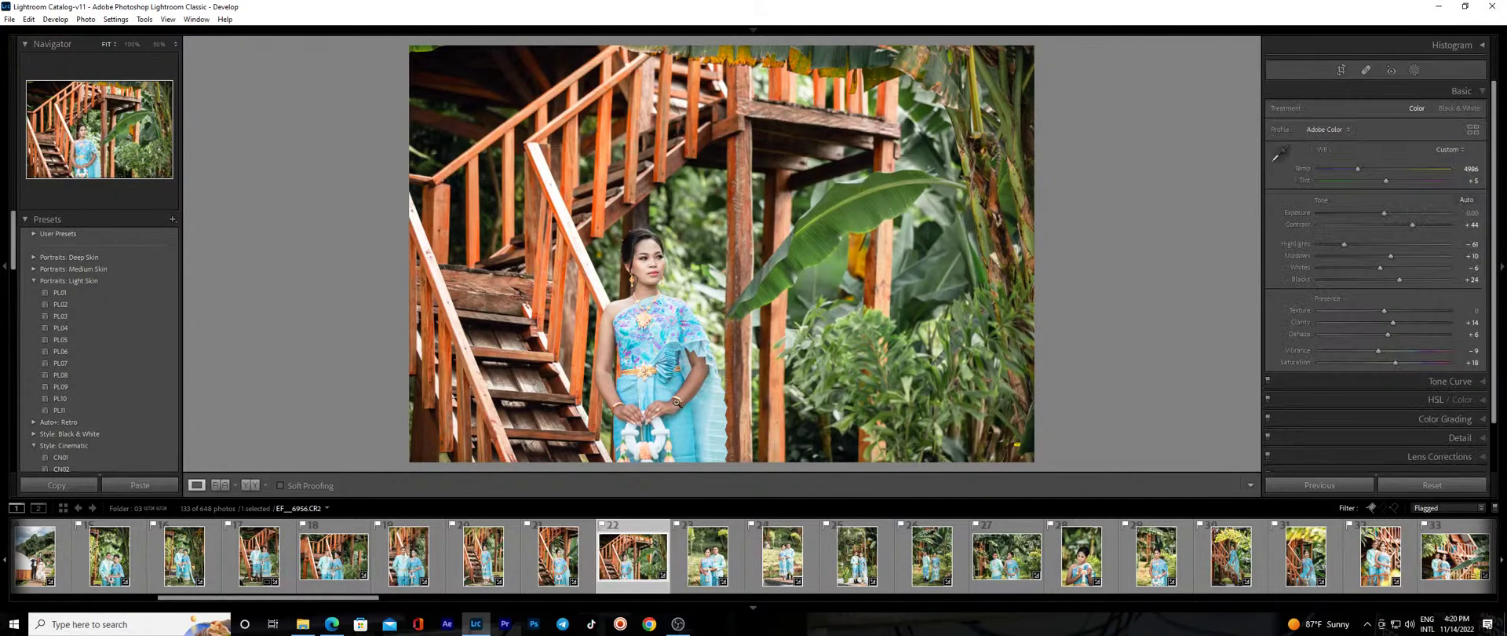
left_click(717, 360)
left_click(717, 359)
Add a radial mask on her arm: slightly less saturation, Exposure 0.35, Shadows 12.
left_click(698, 330)
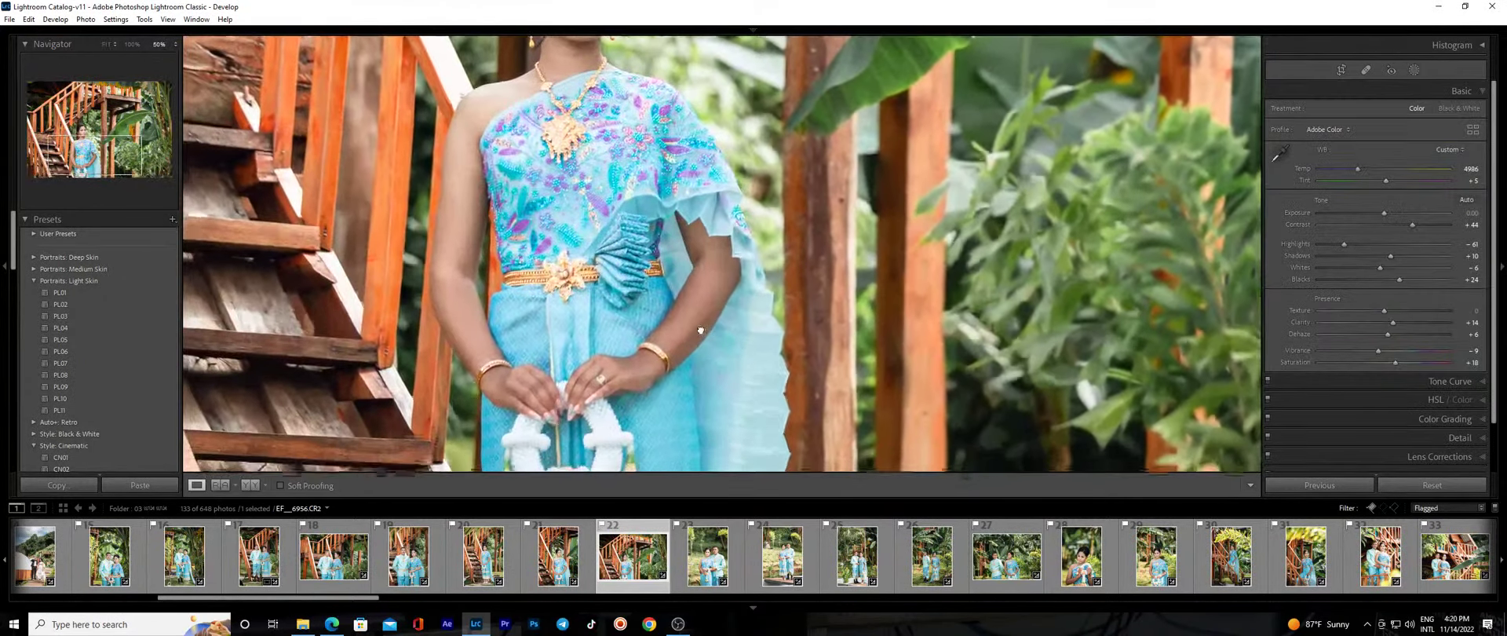
key("shift+m")
left_click_drag(676, 304, 710, 345)
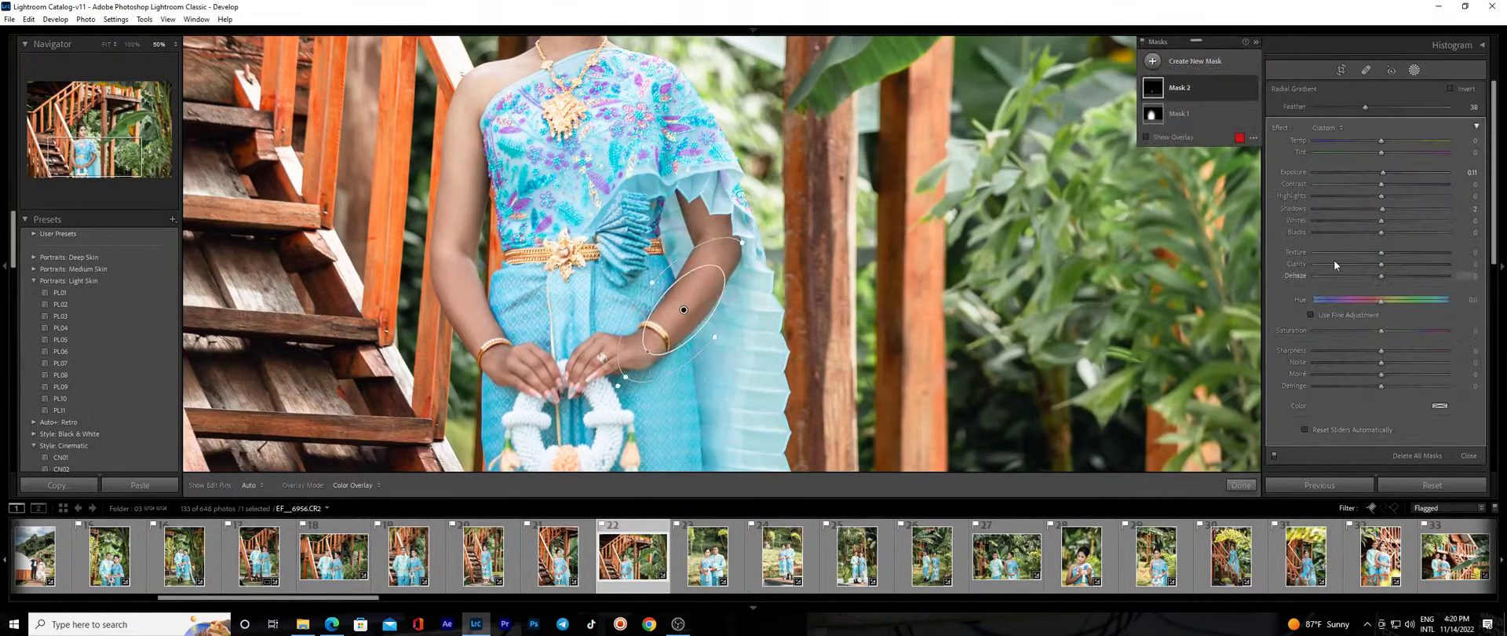
left_click_drag(1375, 336, 1374, 333)
left_click_drag(1382, 172, 1390, 169)
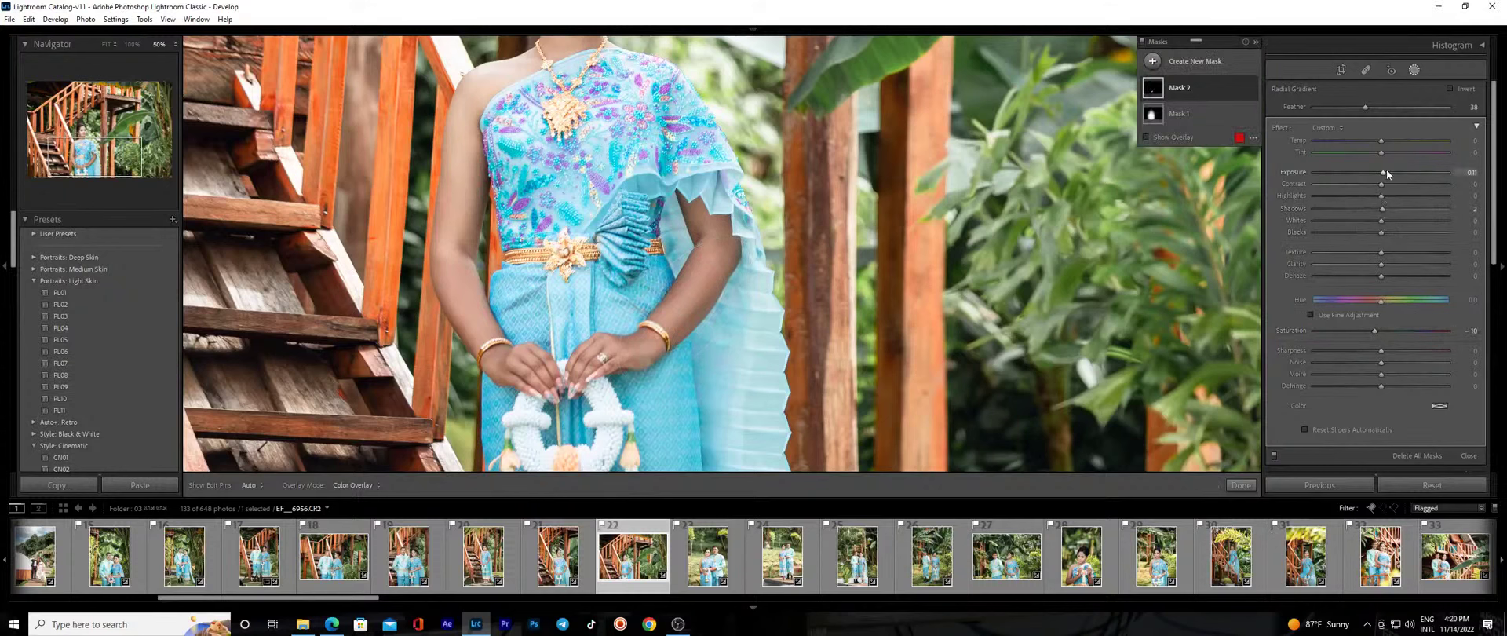
left_click_drag(1381, 209, 1388, 208)
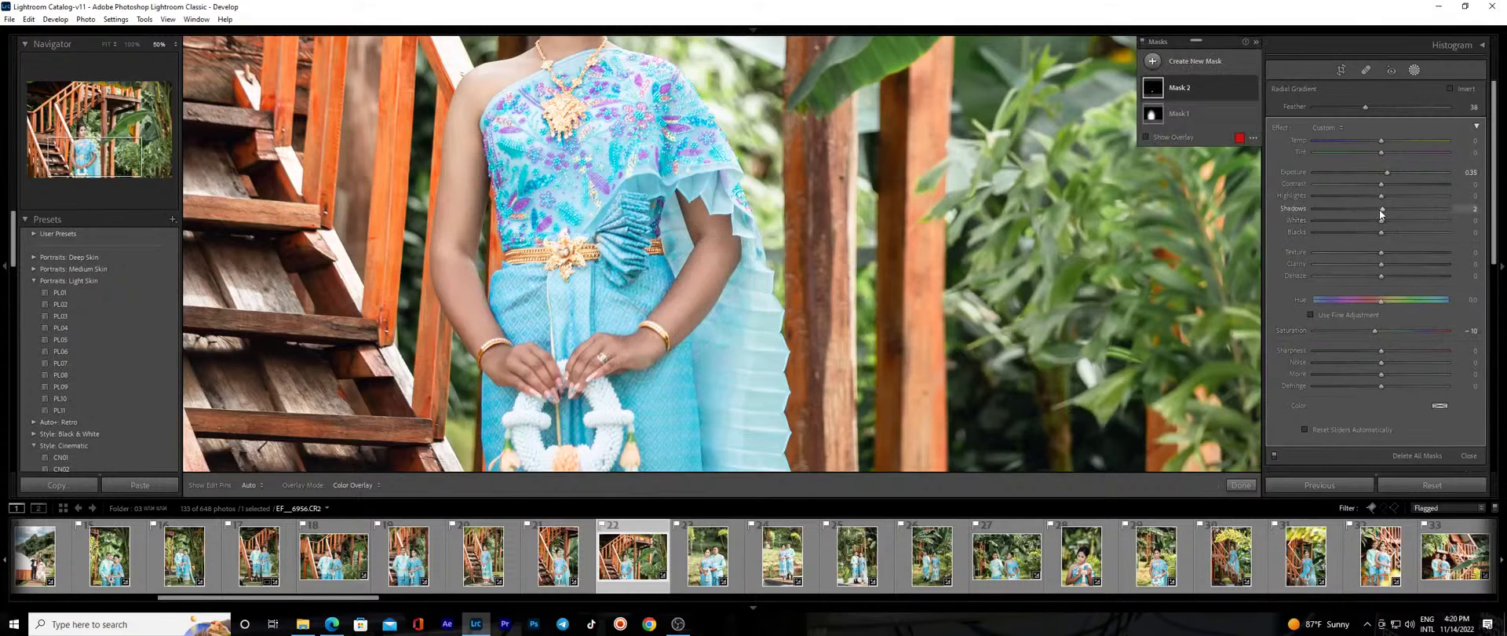
Add radial masks around her hands and right arm.
key("shift+m")
left_click_drag(483, 339, 520, 364)
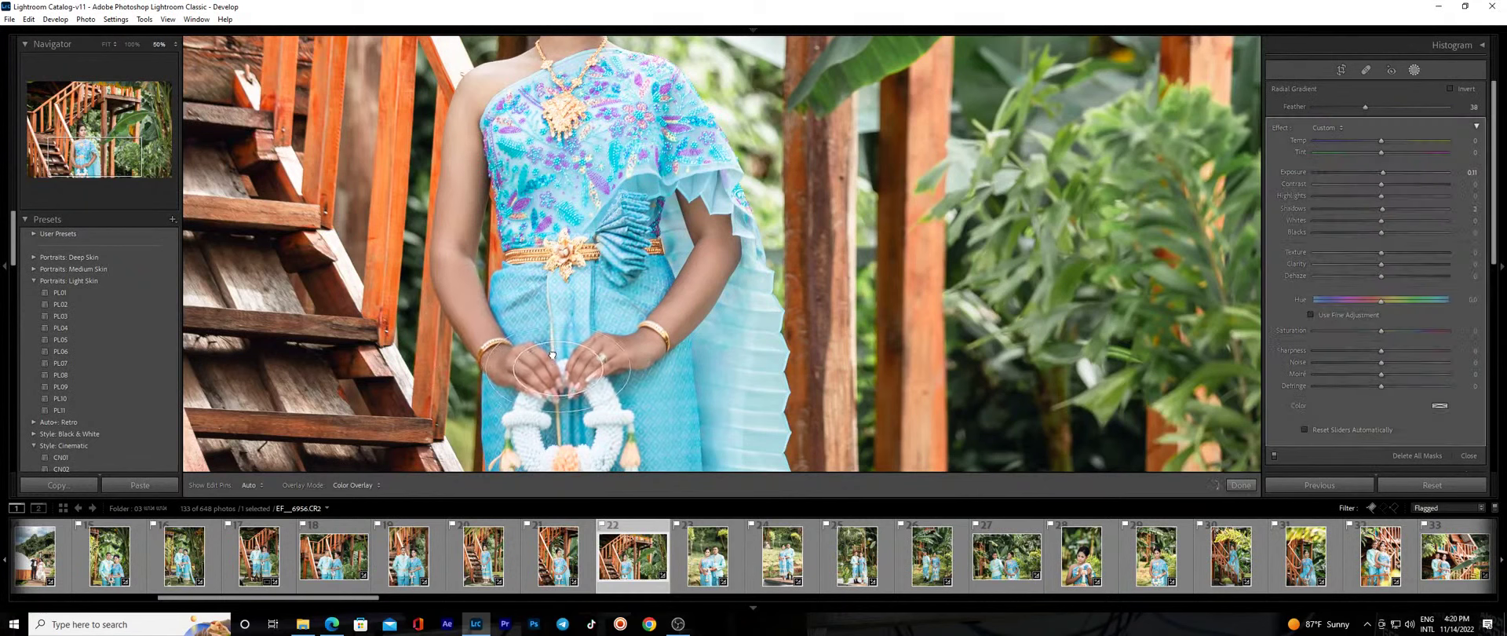
left_click_drag(709, 233, 768, 314)
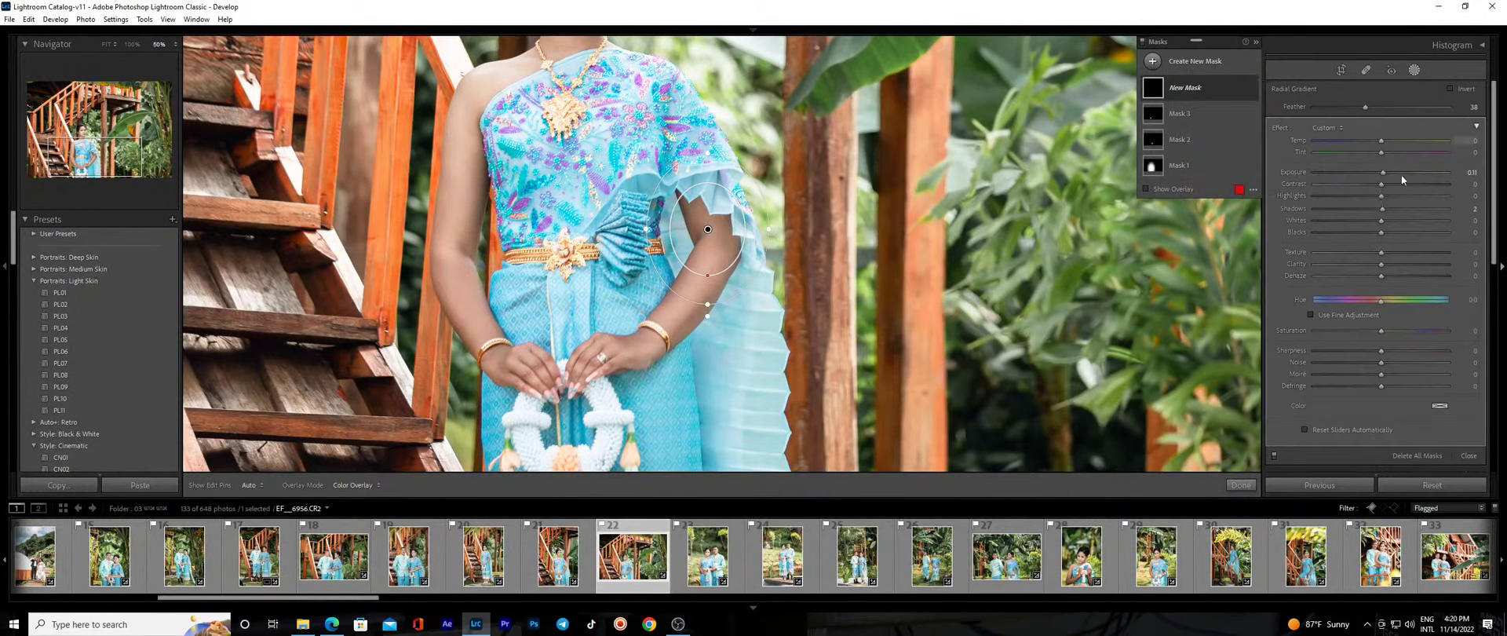
key("ctrl+z")
key("ctrl+z")
key("ctrl+z")
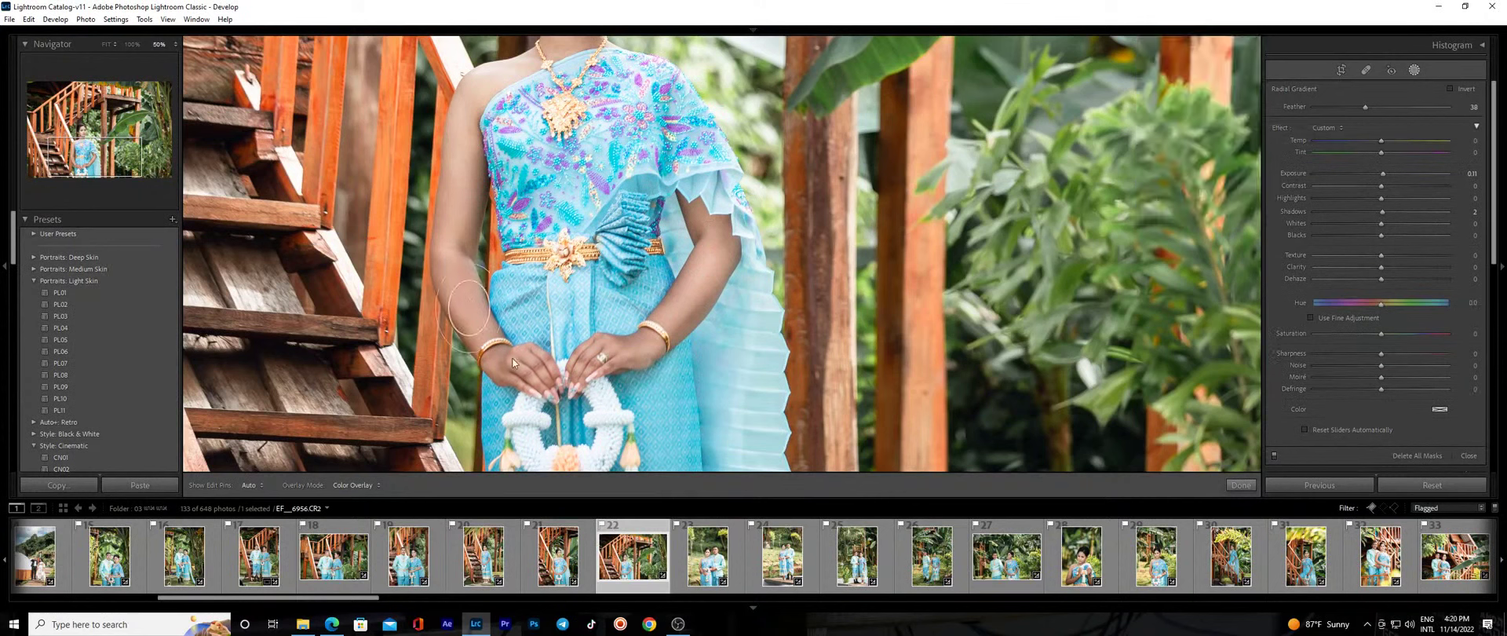
left_click_drag(518, 402, 516, 328)
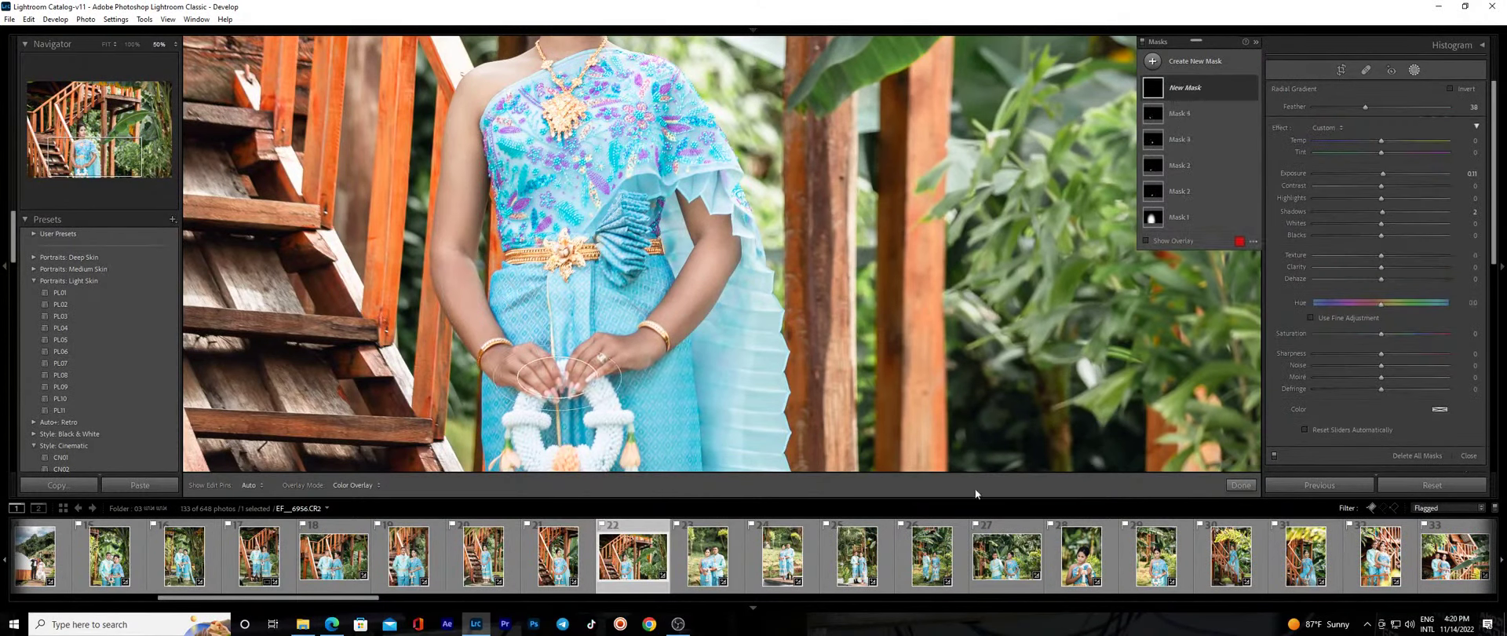
left_click_drag(526, 268, 573, 449)
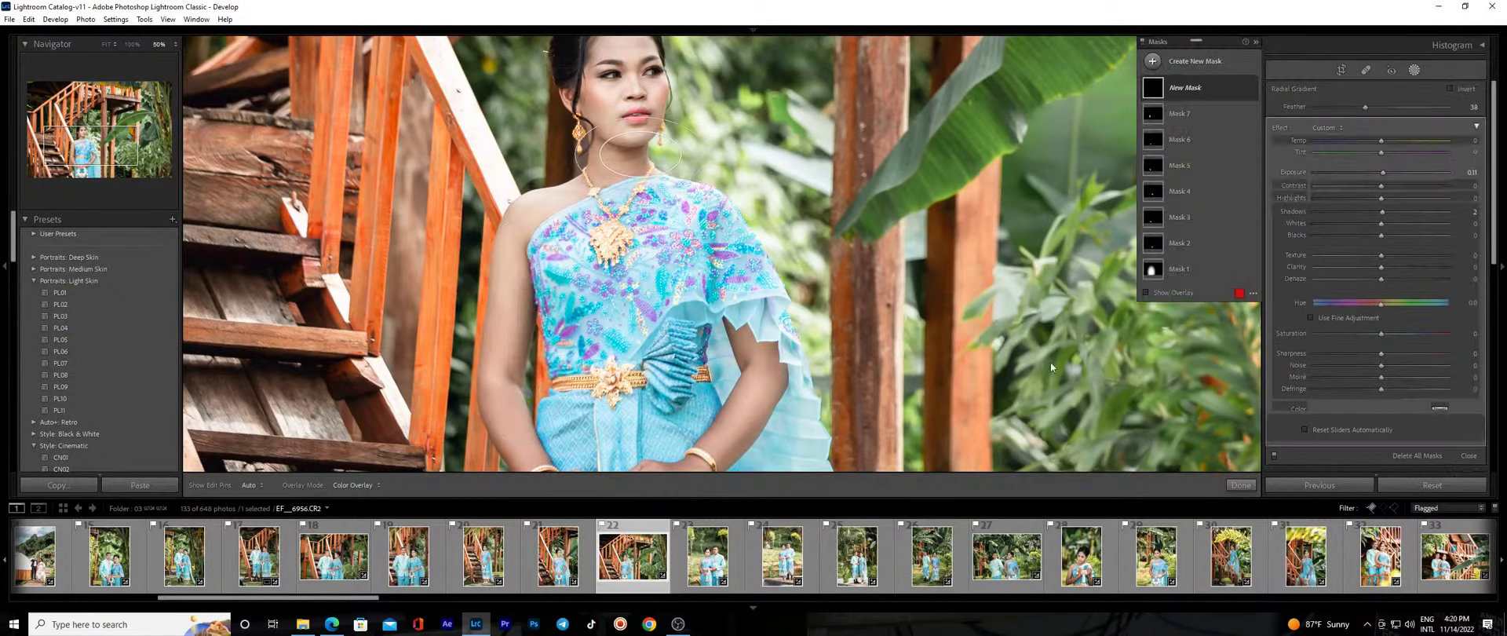
left_click(1237, 484)
Move on to the couple portrait and lower its Contrast slightly.
left_click(784, 256)
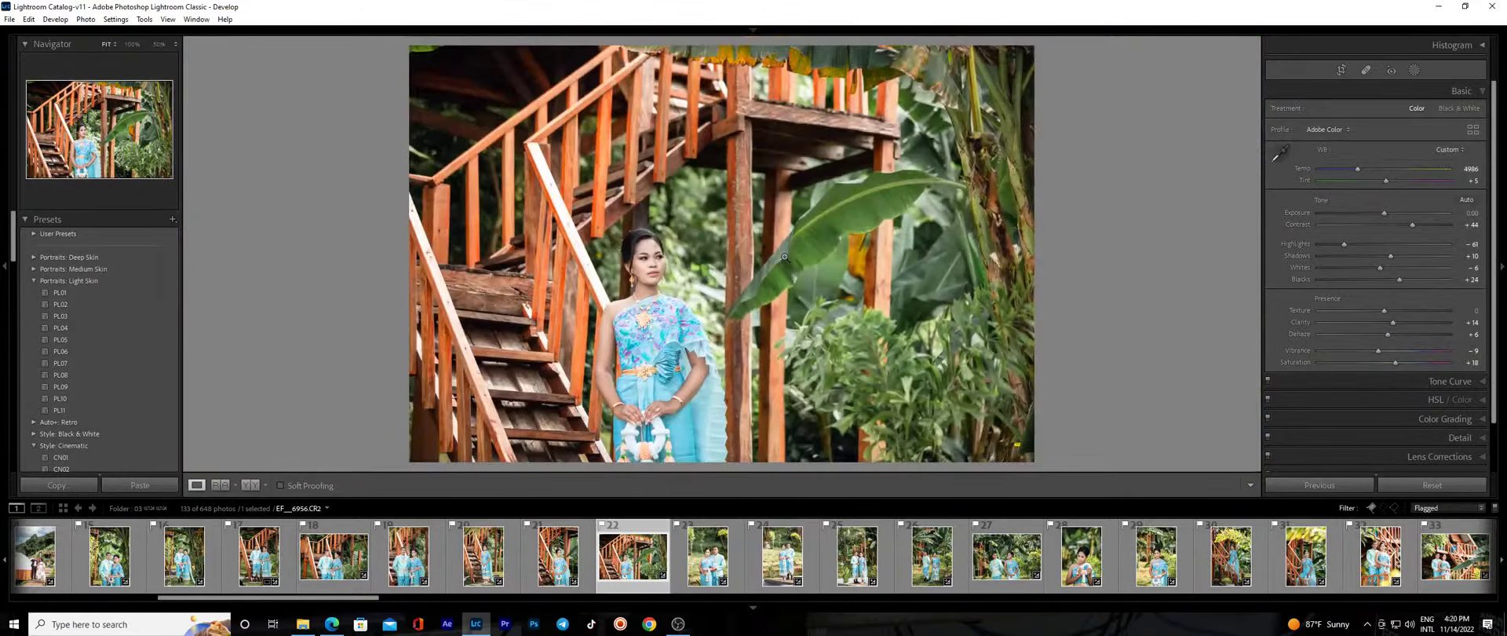
key("Right")
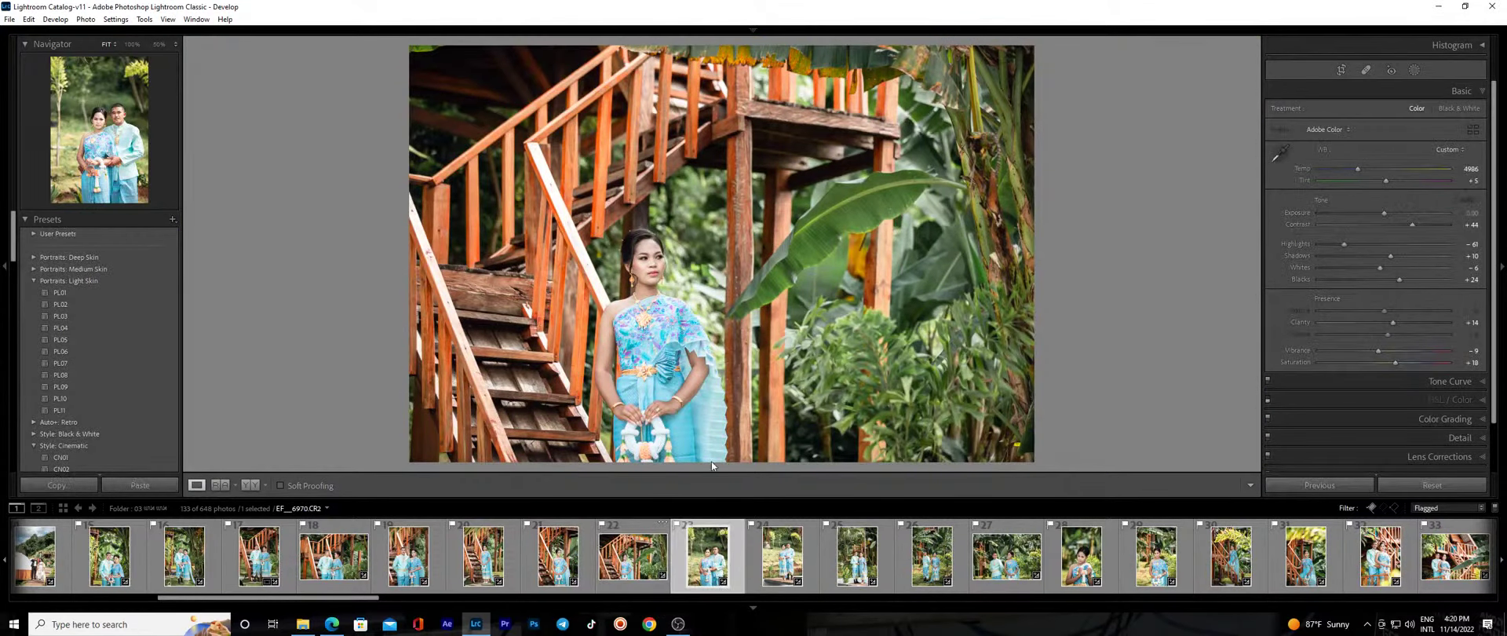
left_click(768, 253)
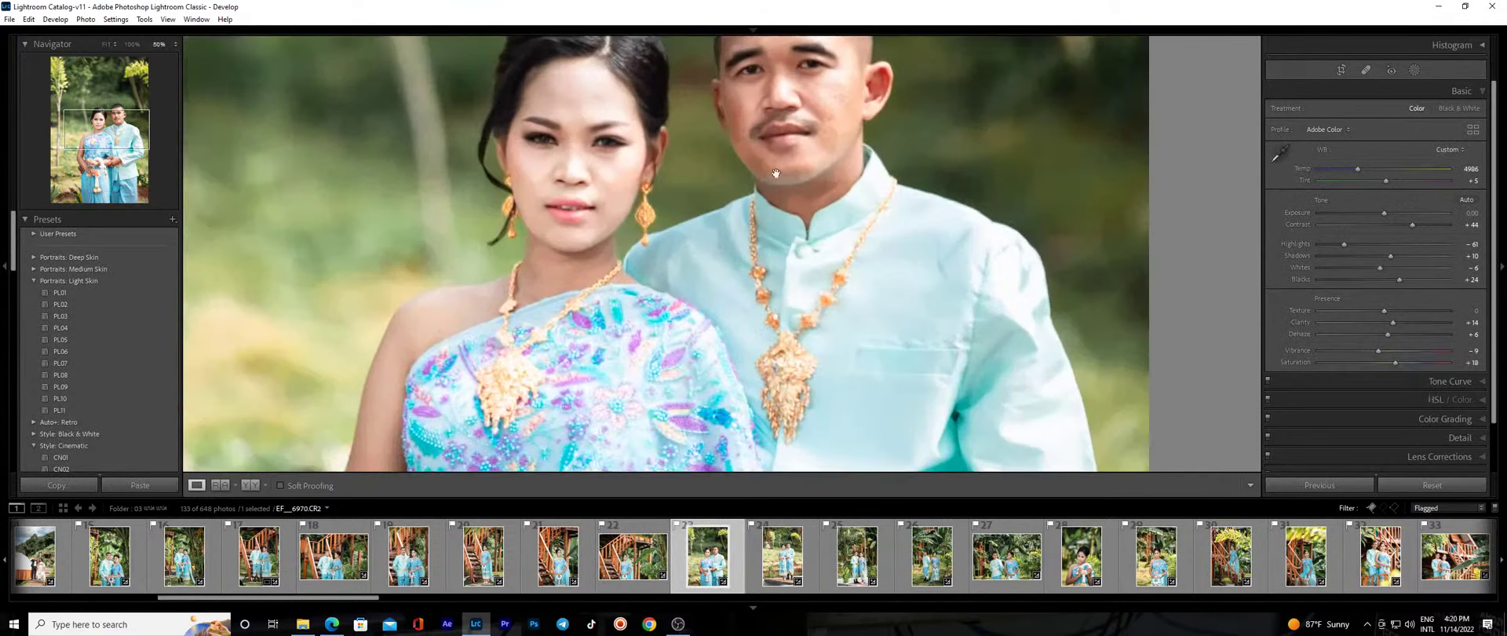
left_click_drag(768, 254, 764, 267)
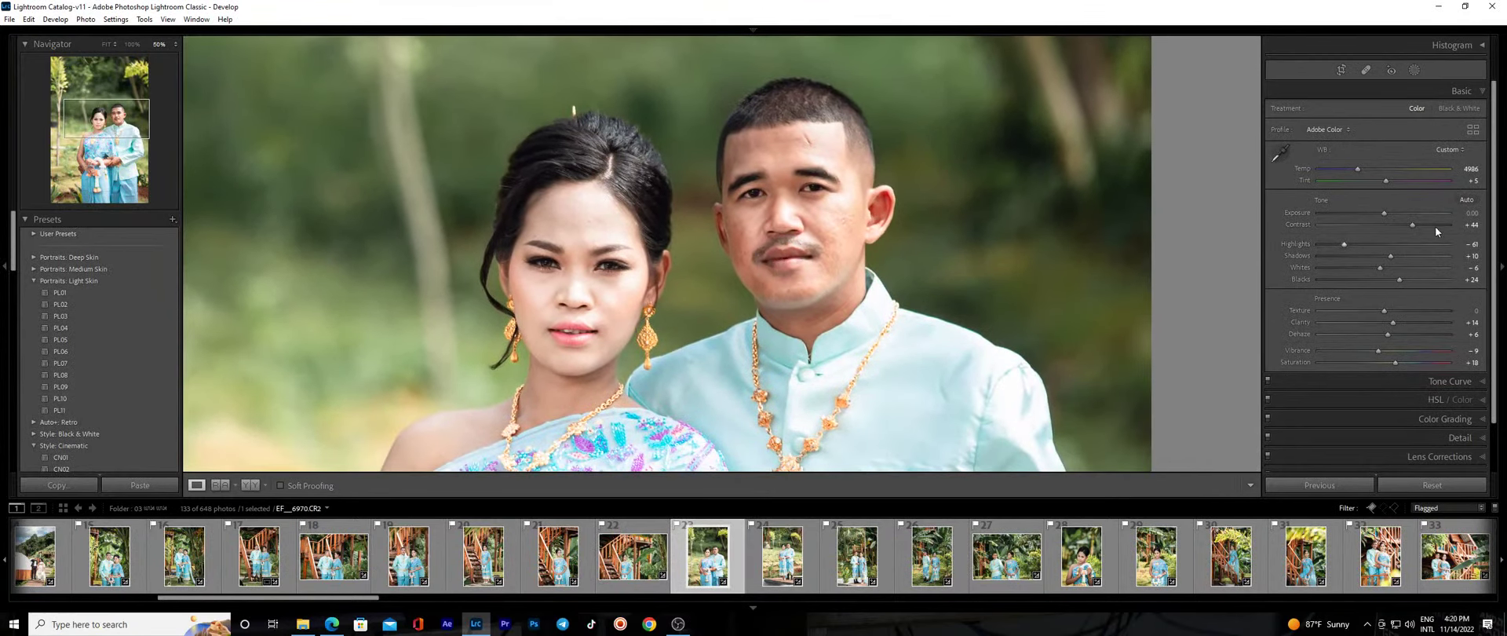
left_click_drag(1398, 226, 1389, 227)
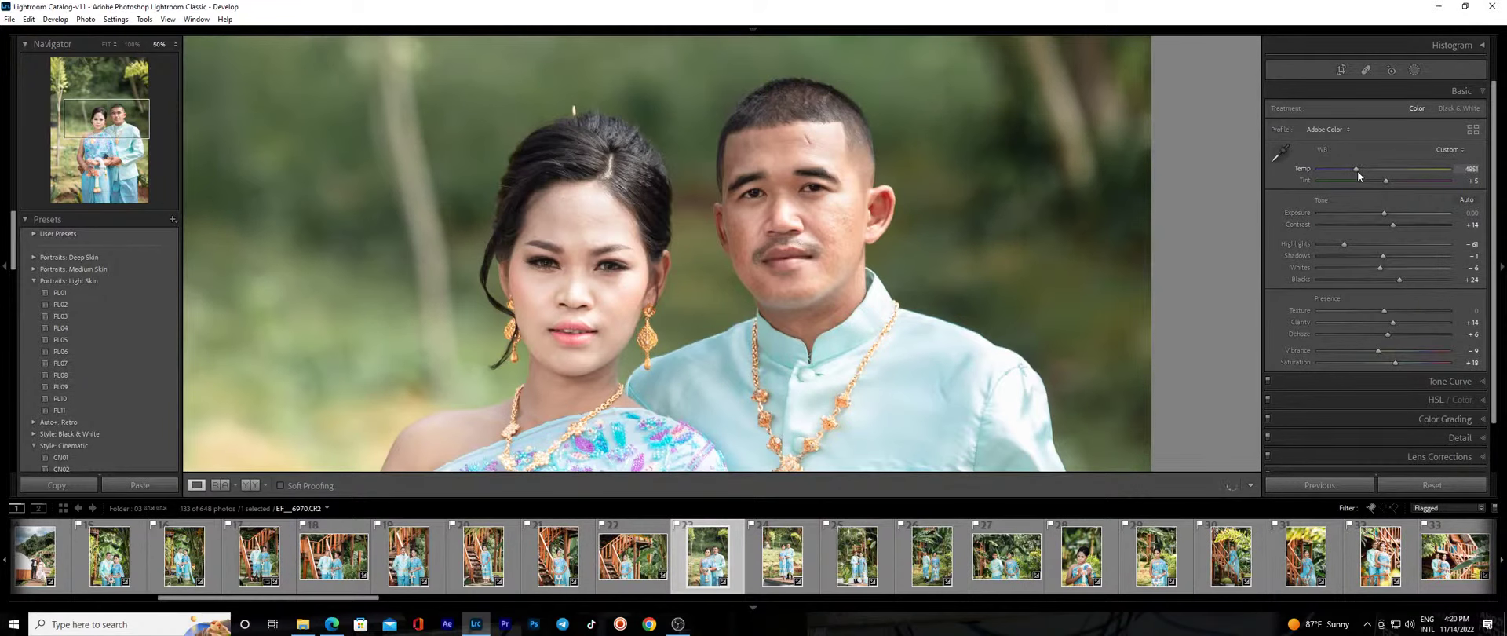
Reduce Blacks from +16 to +7 and darken the Aqua luminance in HSL/Color.
left_click(826, 355)
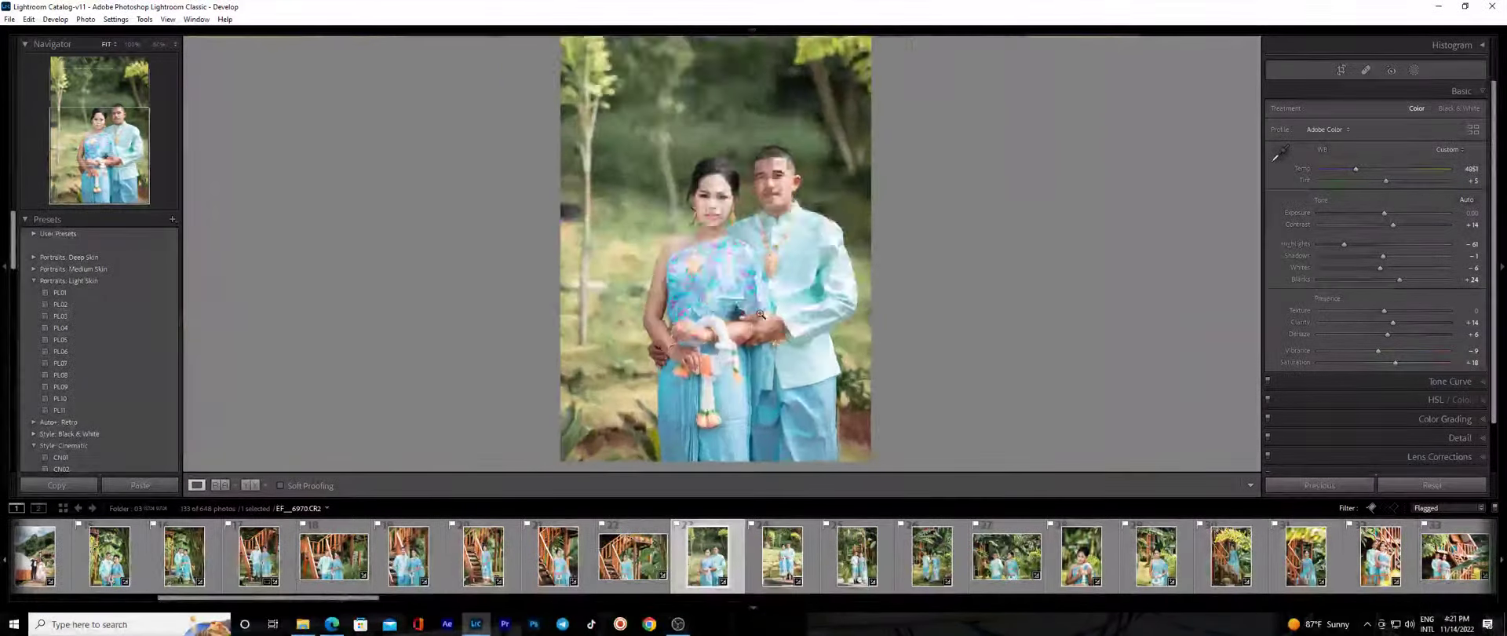
left_click(760, 316)
left_click(764, 321)
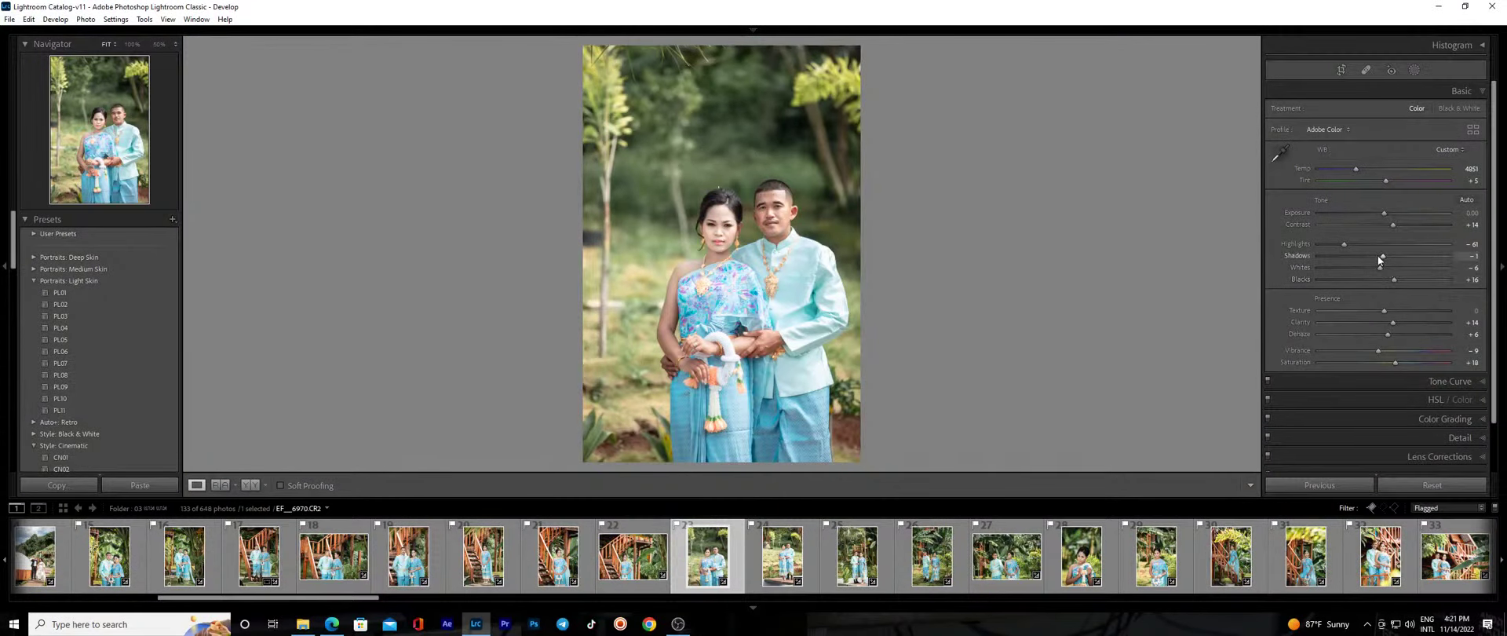
left_click_drag(1395, 280, 1384, 277)
left_click(1388, 398)
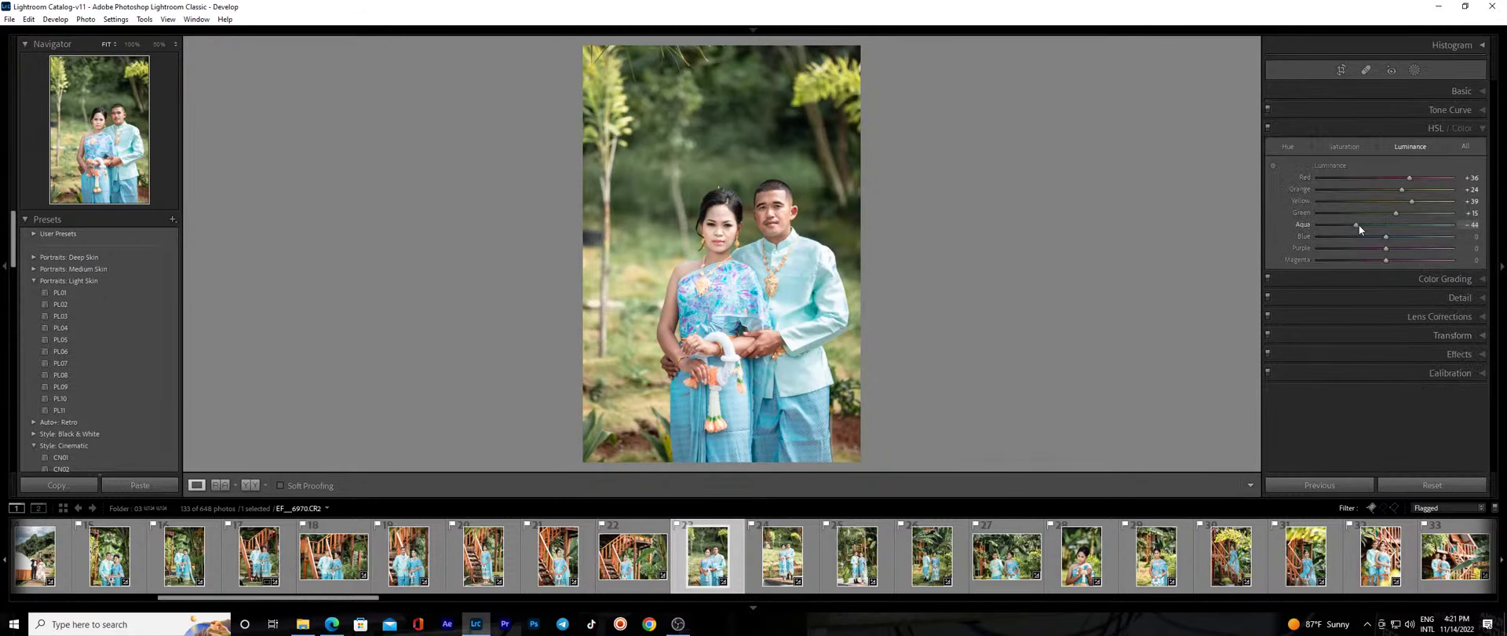
mouse_move(1370, 223)
left_mouse_down()
mouse_move(1345, 224)
mouse_move(1378, 237)
left_mouse_up()
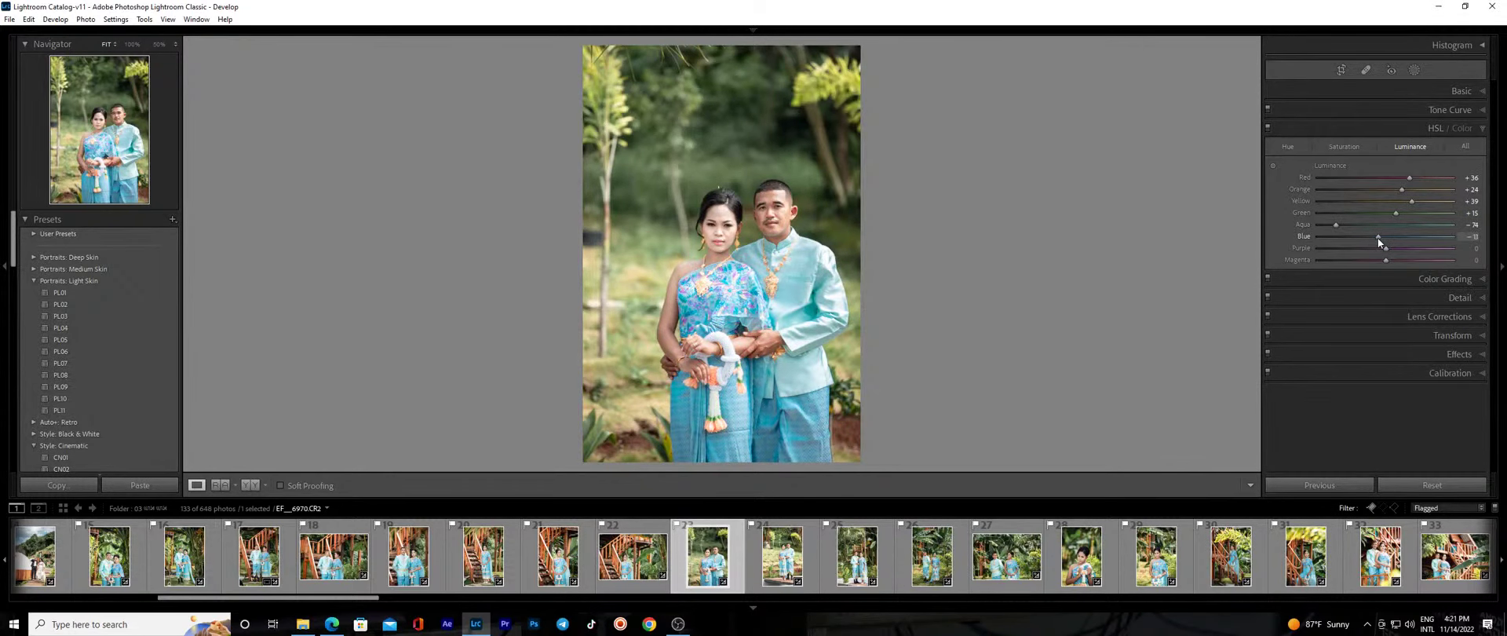
Add a brightening radial gradient mask over the woman's arm.
left_click(737, 345)
key("shift+m")
left_click_drag(764, 316, 783, 322)
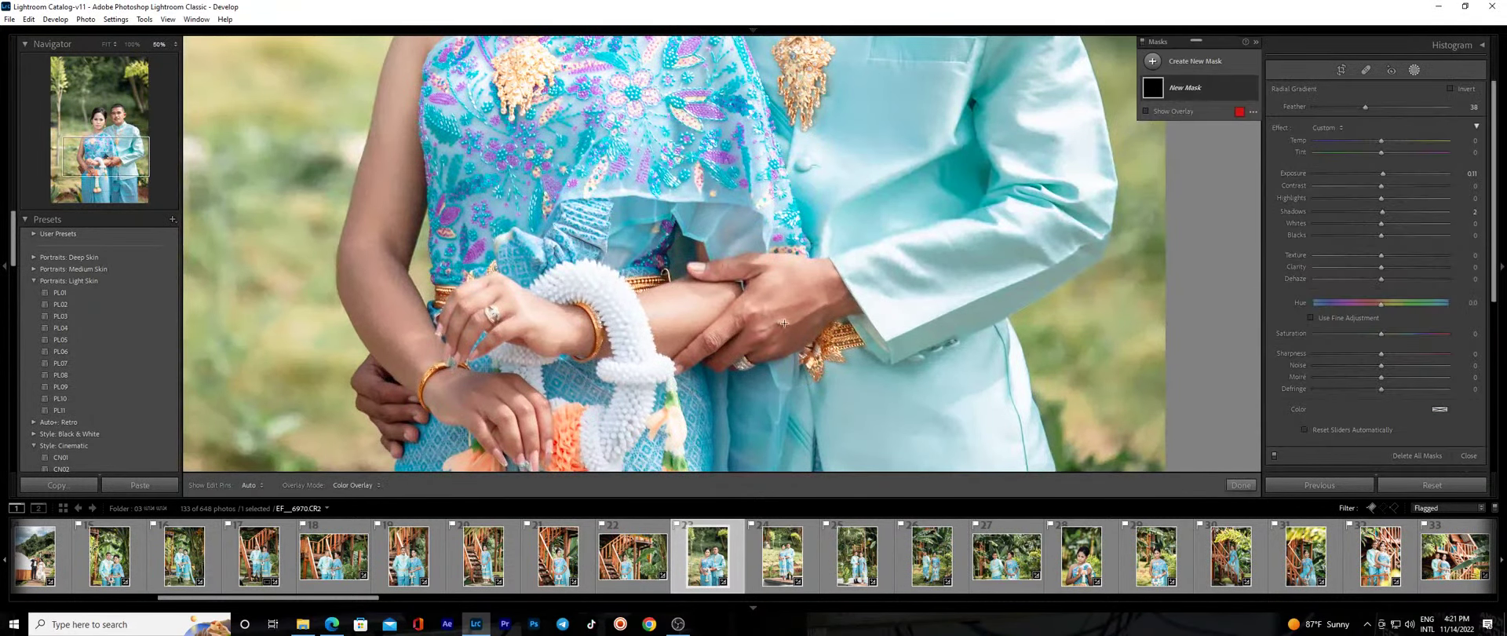
left_click_drag(389, 315, 486, 312)
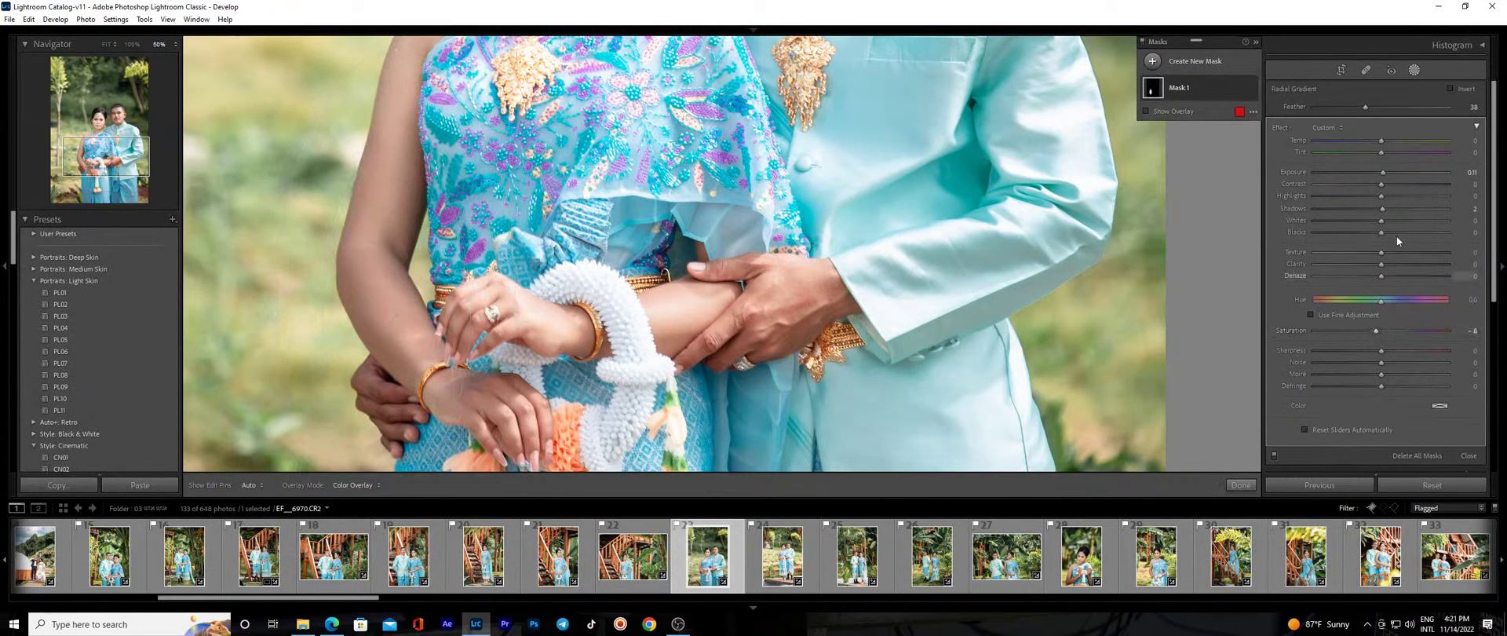
left_click_drag(1384, 175, 1387, 176)
Add radial masks on the woman's and man's hands, raising saturation from -15 to -12.
key("shift+m")
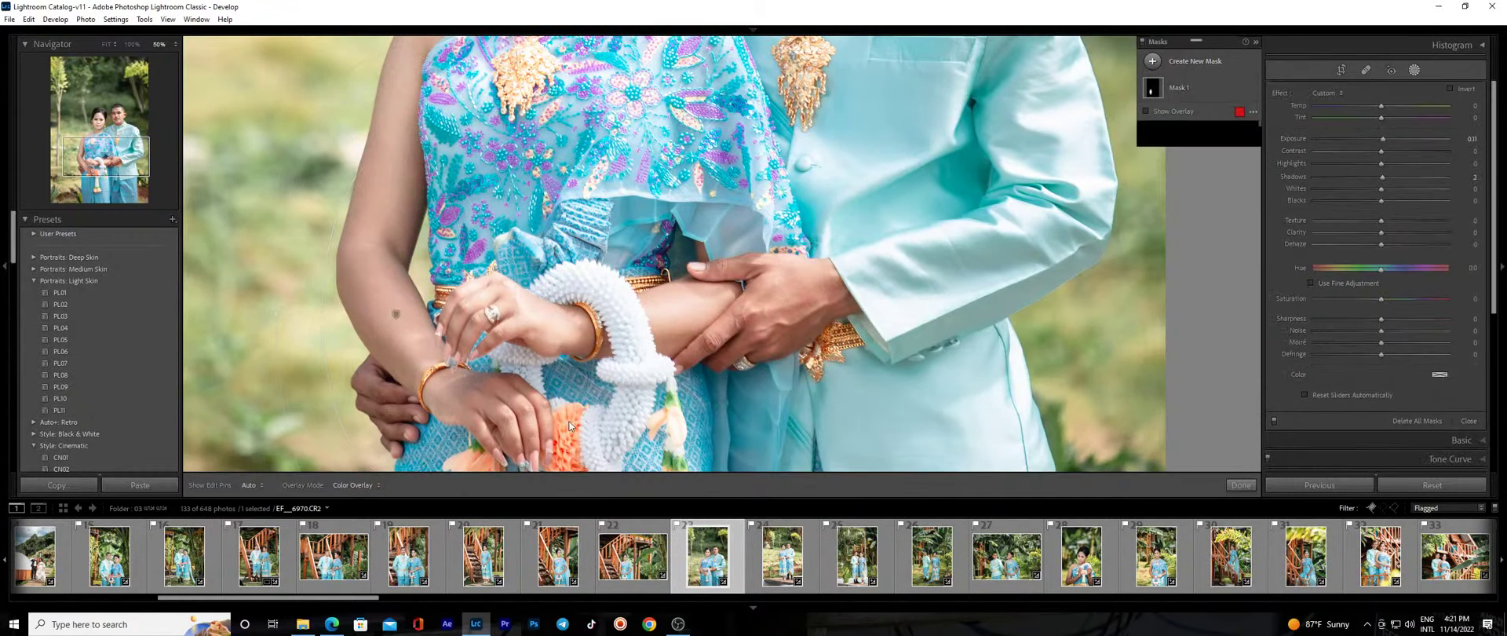
left_click(495, 408)
key("shift+m")
left_click_drag(377, 405, 395, 403)
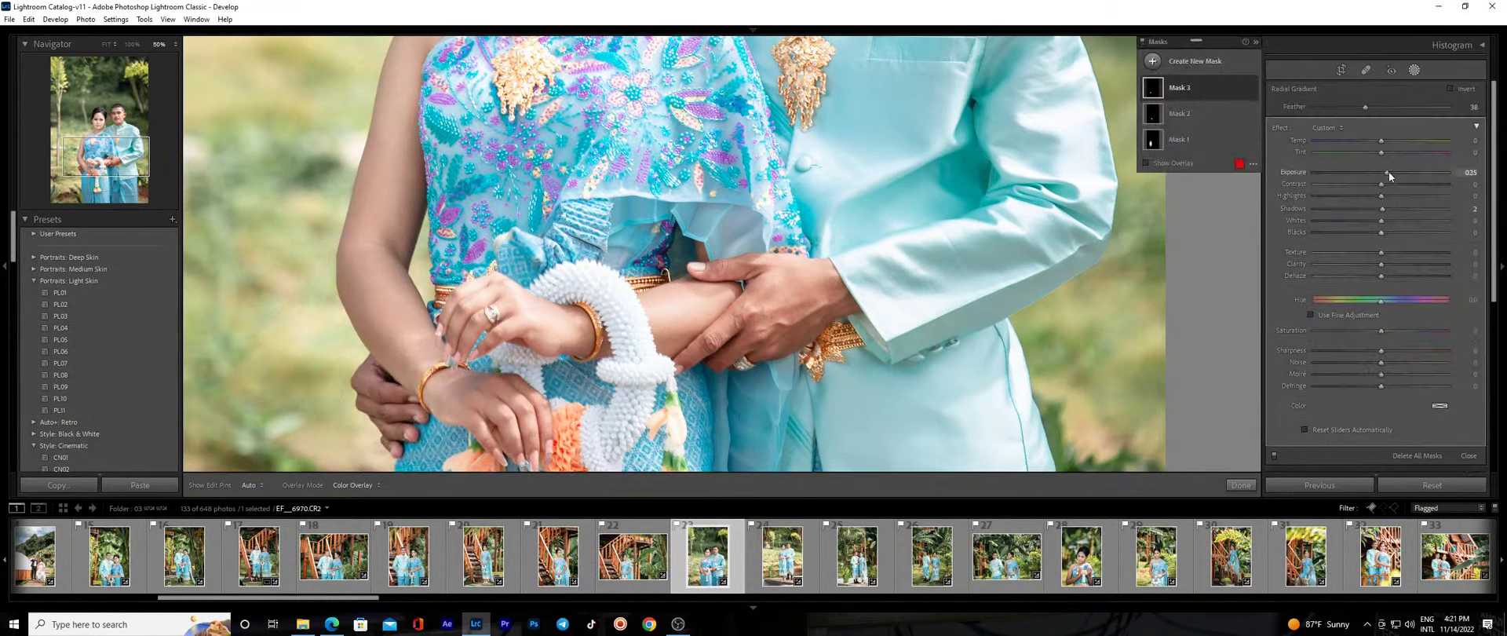
key("shift+m")
left_click_drag(781, 328, 844, 361)
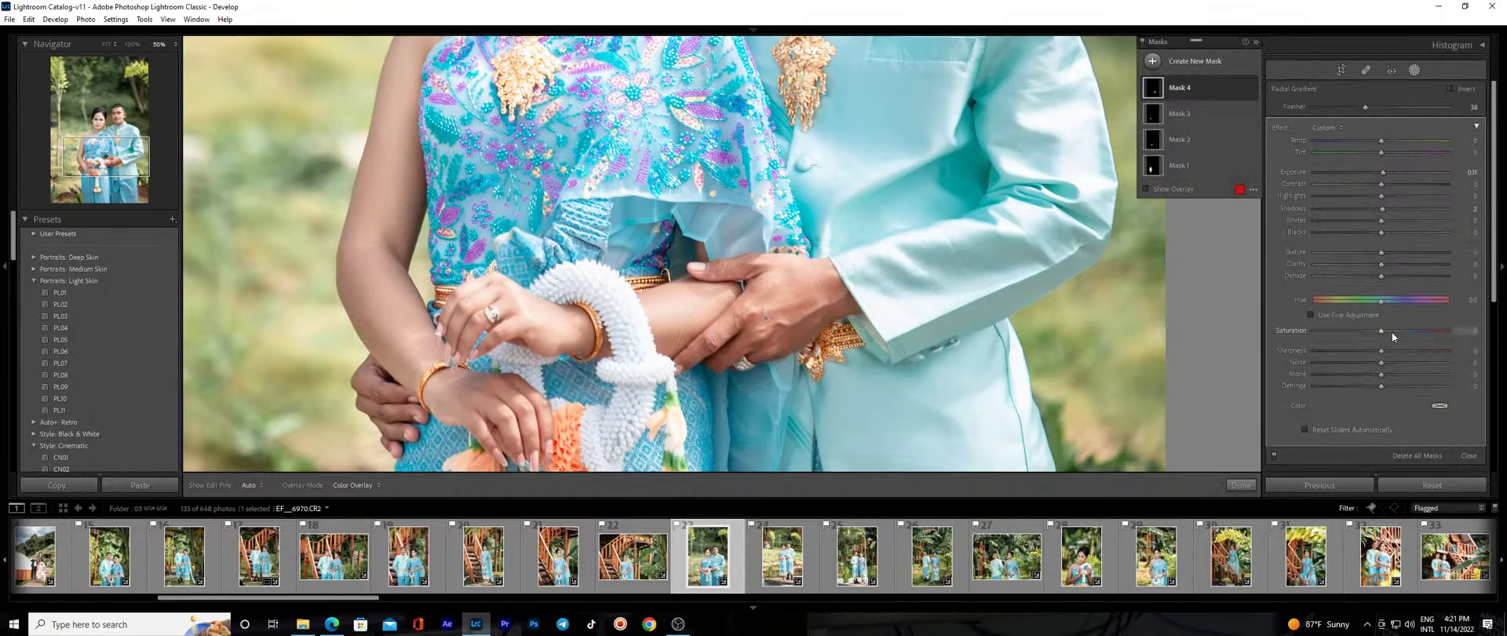
left_click_drag(1372, 331, 1374, 329)
scroll(809, 384, "up", 2)
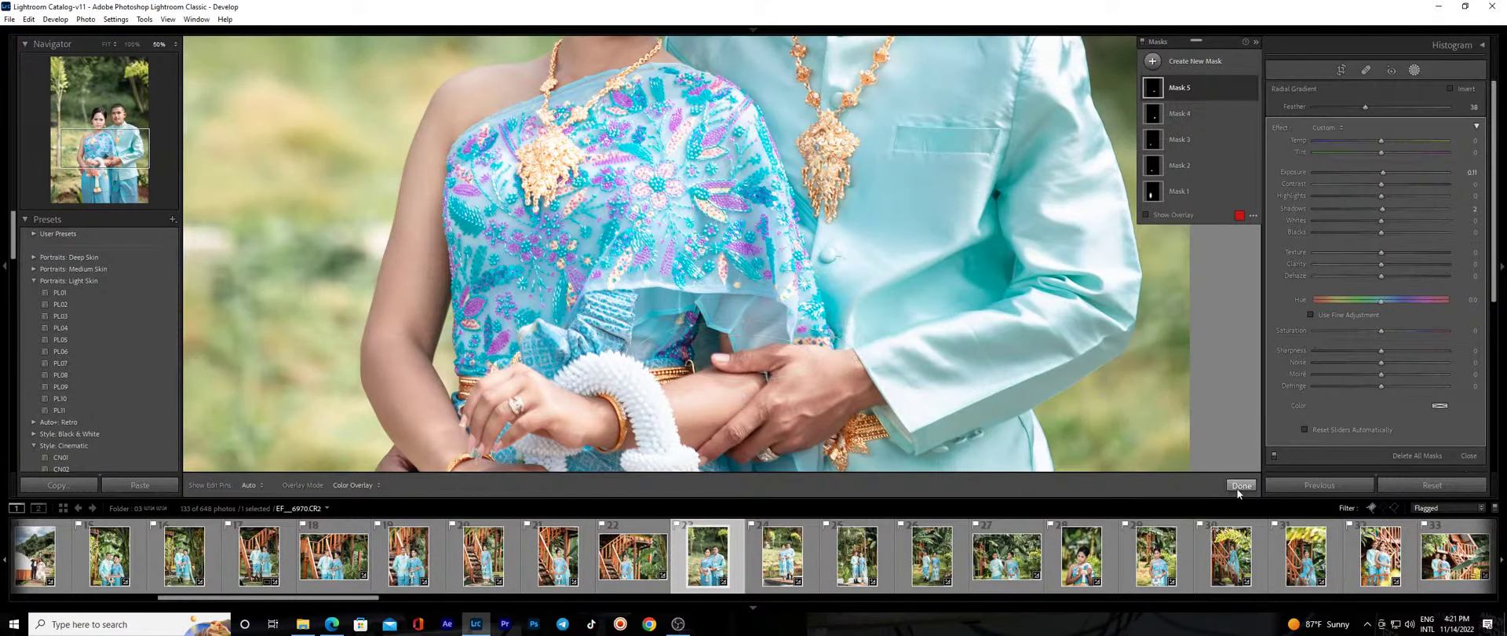
left_click(1241, 484)
Add radial masks on the man's face, eye and ear, brightening and desaturating the face.
scroll(906, 423, "up", 1)
scroll(905, 423, "up", 2)
key("shift+m")
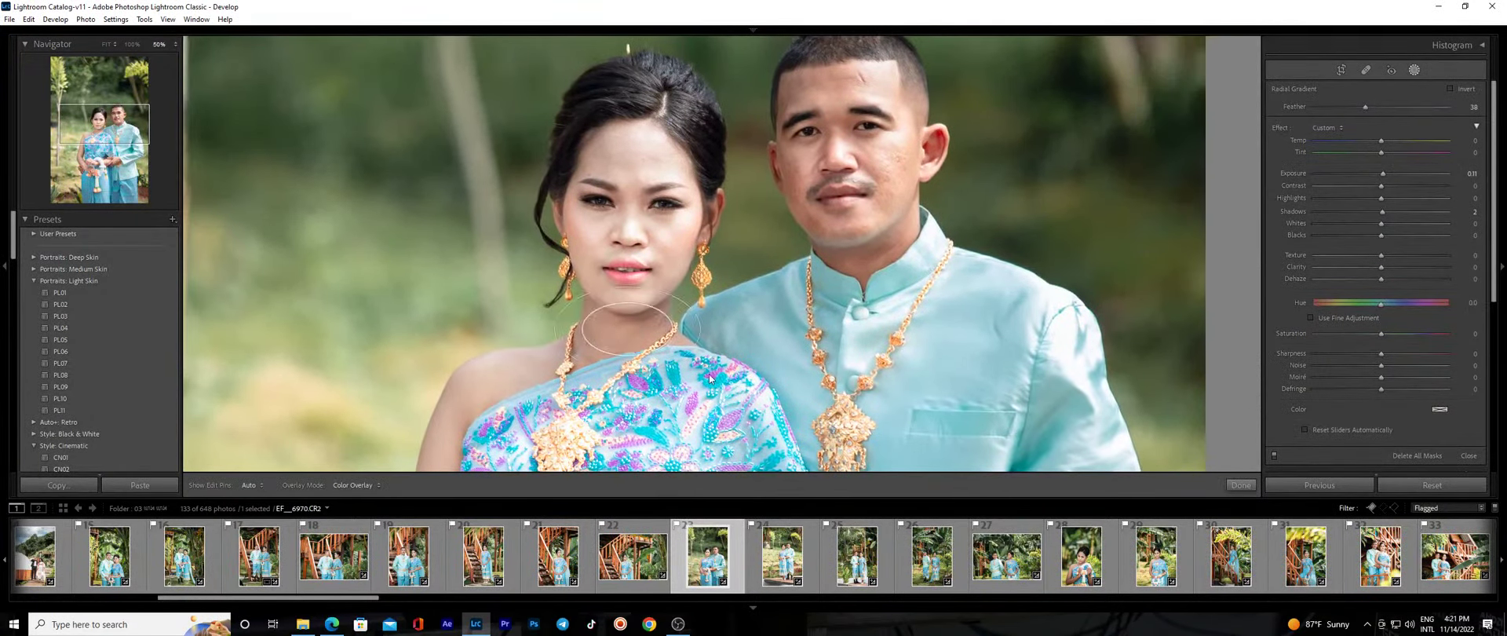
left_click_drag(814, 139, 909, 174)
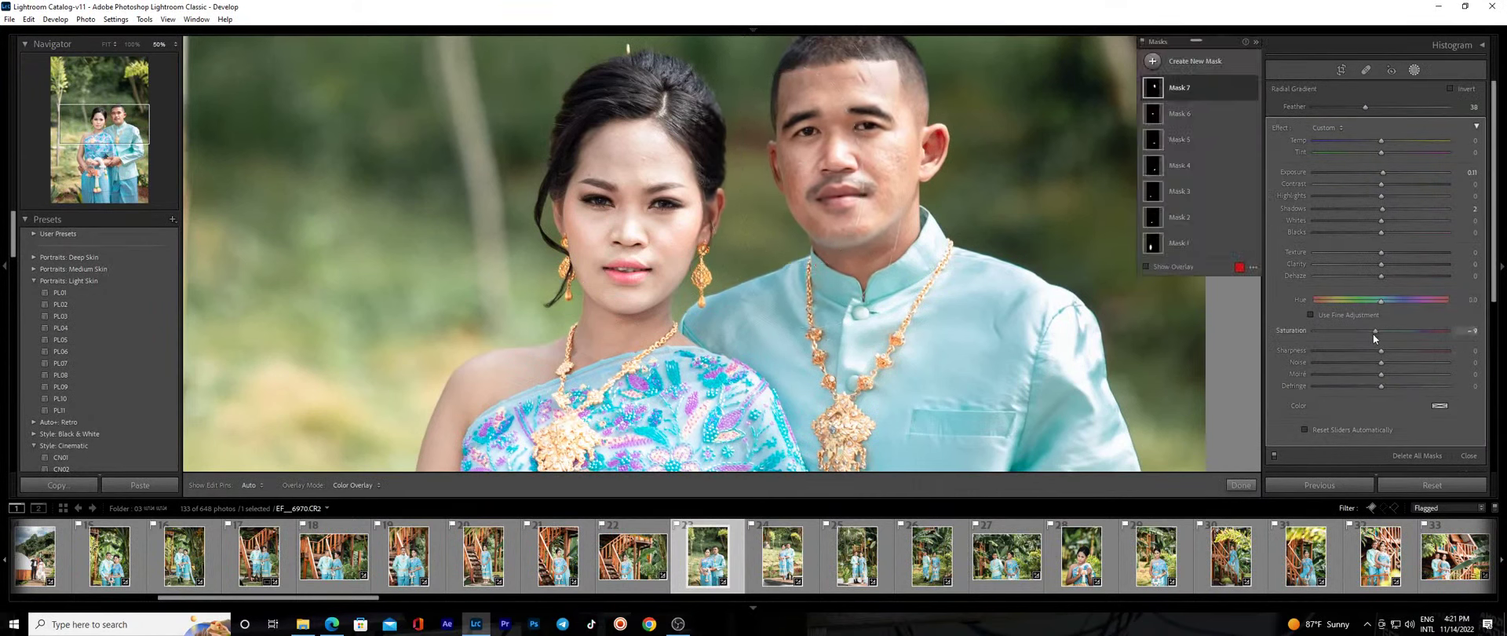
left_click_drag(1372, 333, 1371, 332)
left_click_drag(1382, 173, 1387, 172)
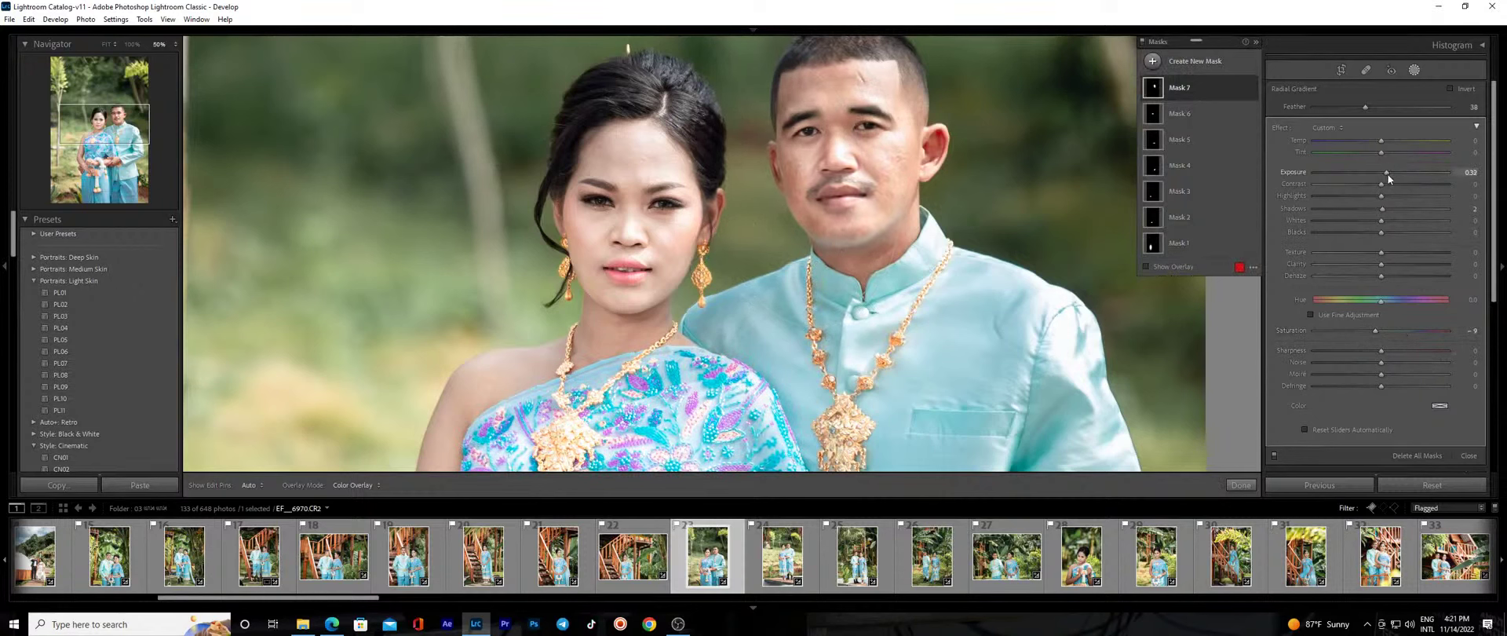
left_click(852, 154)
left_click(809, 132)
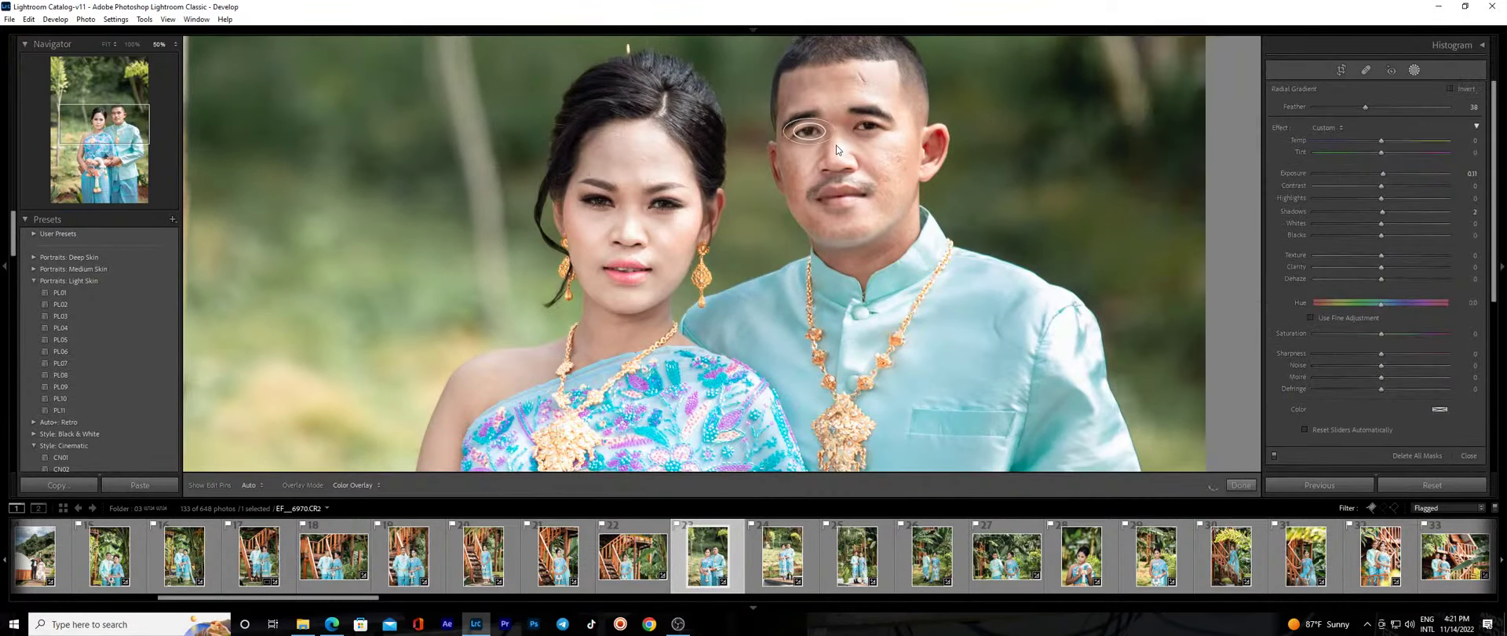
left_click_drag(938, 151, 954, 168)
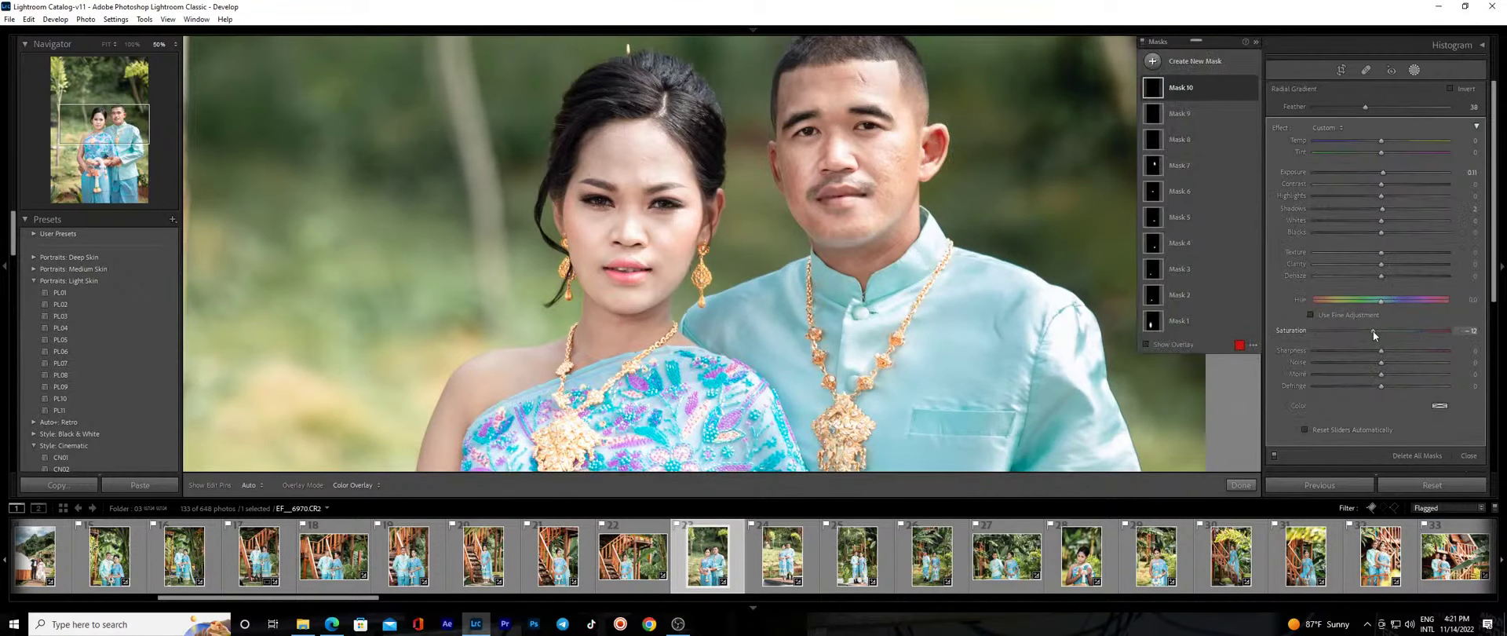
left_click(1240, 485)
Add radial gradient masks over the couple's hands and the woman's neck.
left_click(777, 263)
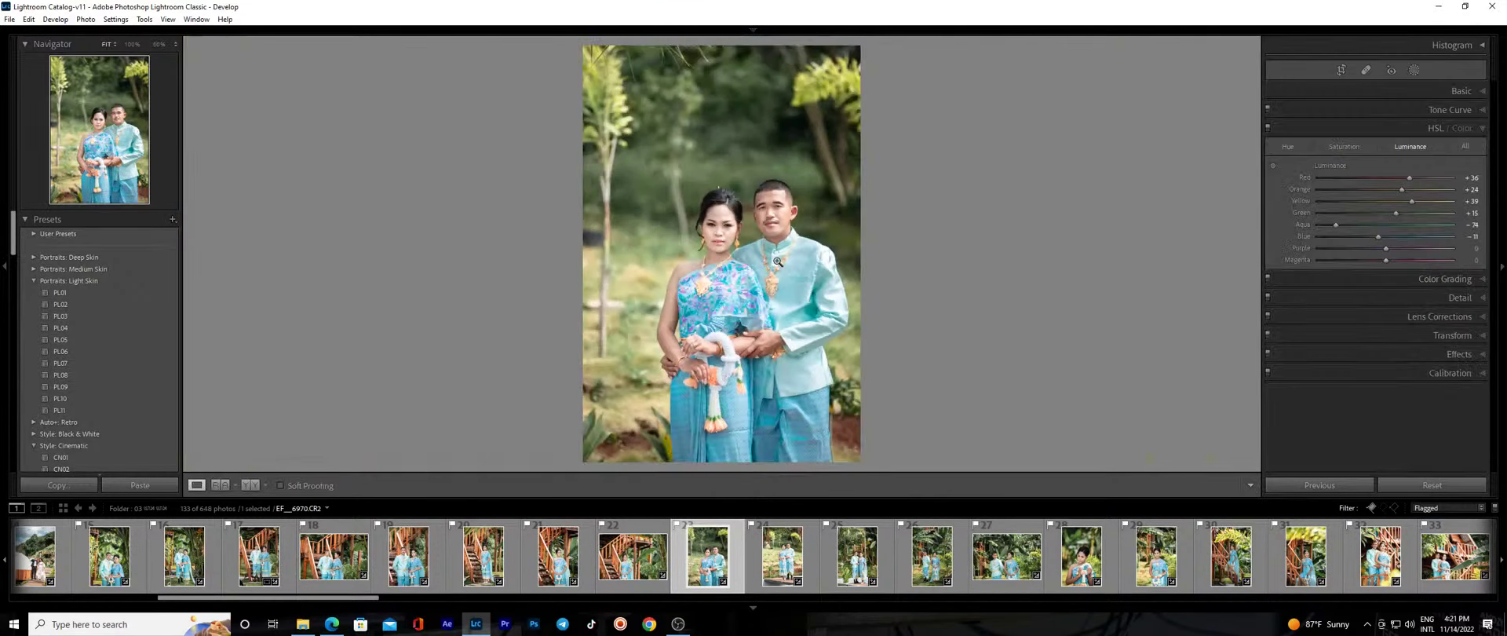
left_click(755, 345)
key("shift+m")
left_click_drag(744, 410, 806, 392)
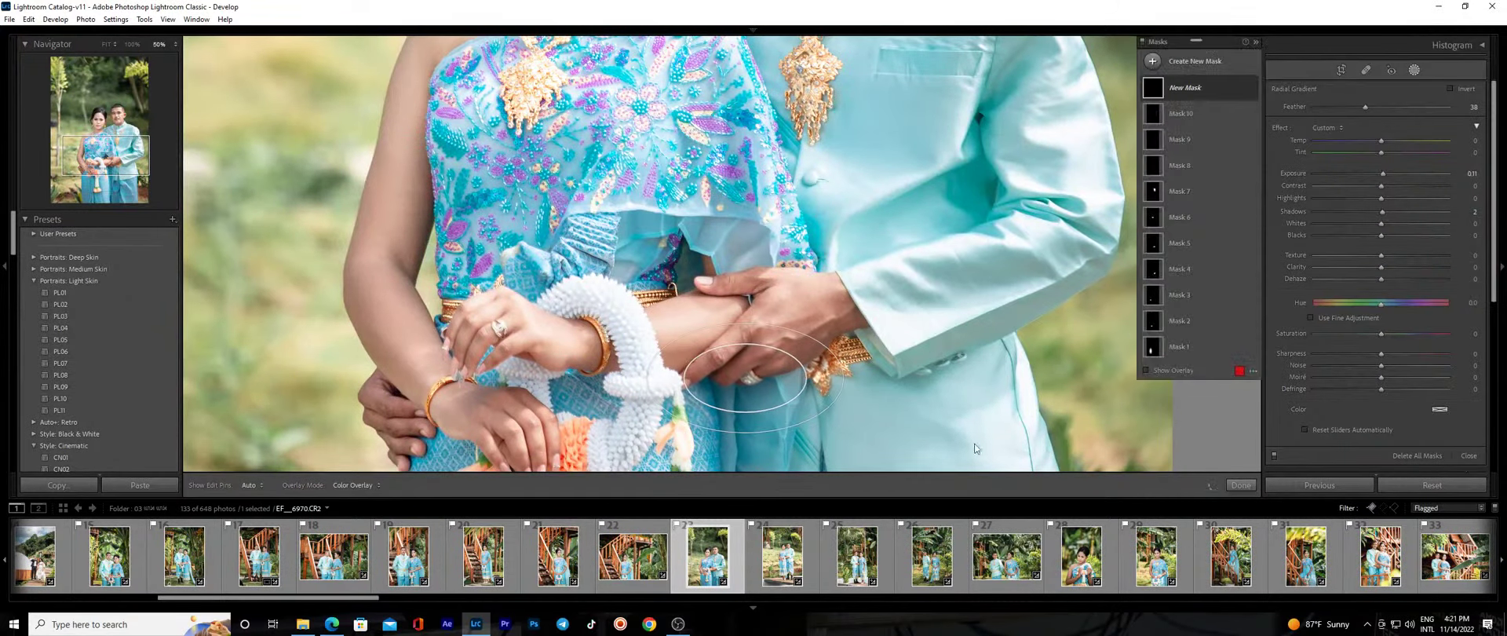
left_click(1240, 485)
left_click(738, 231)
left_click(732, 224)
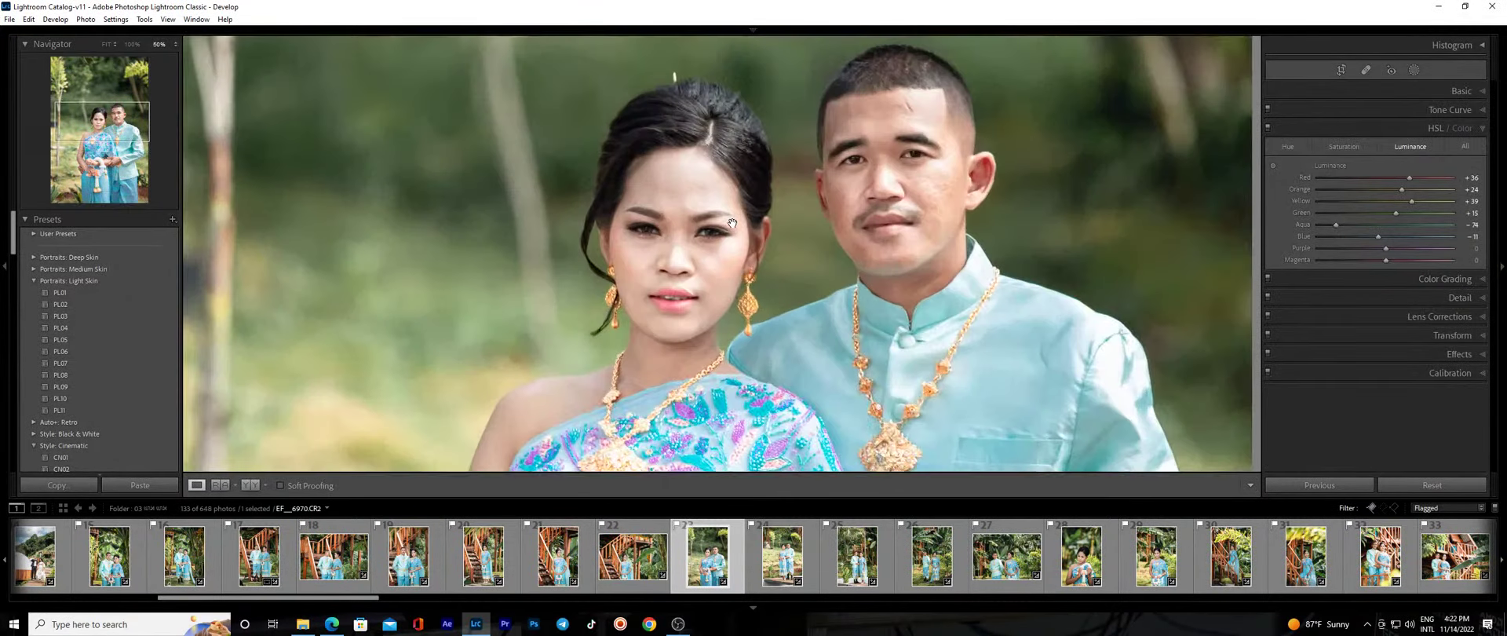
key("shift+m")
left_click_drag(668, 362, 802, 404)
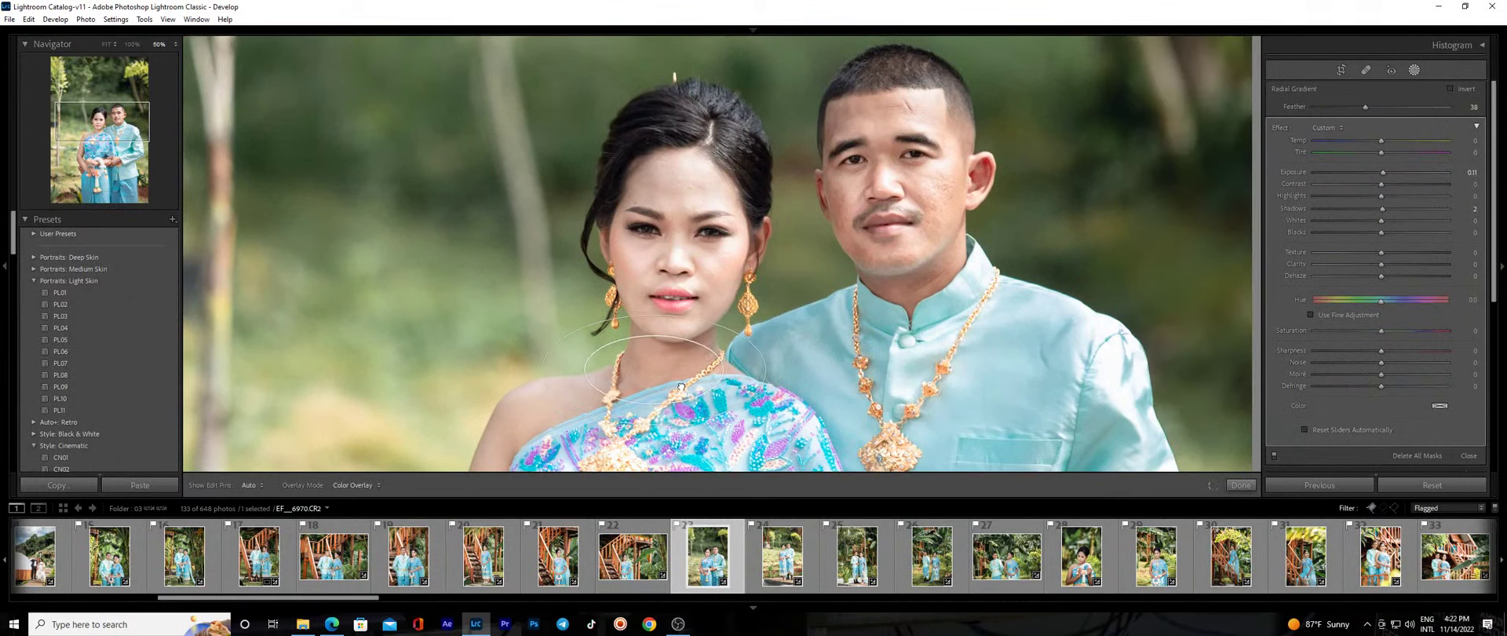
left_click(1240, 485)
Show the photo in side-by-side Before/After view and zoom in to compare the couple's faces.
left_click(824, 227)
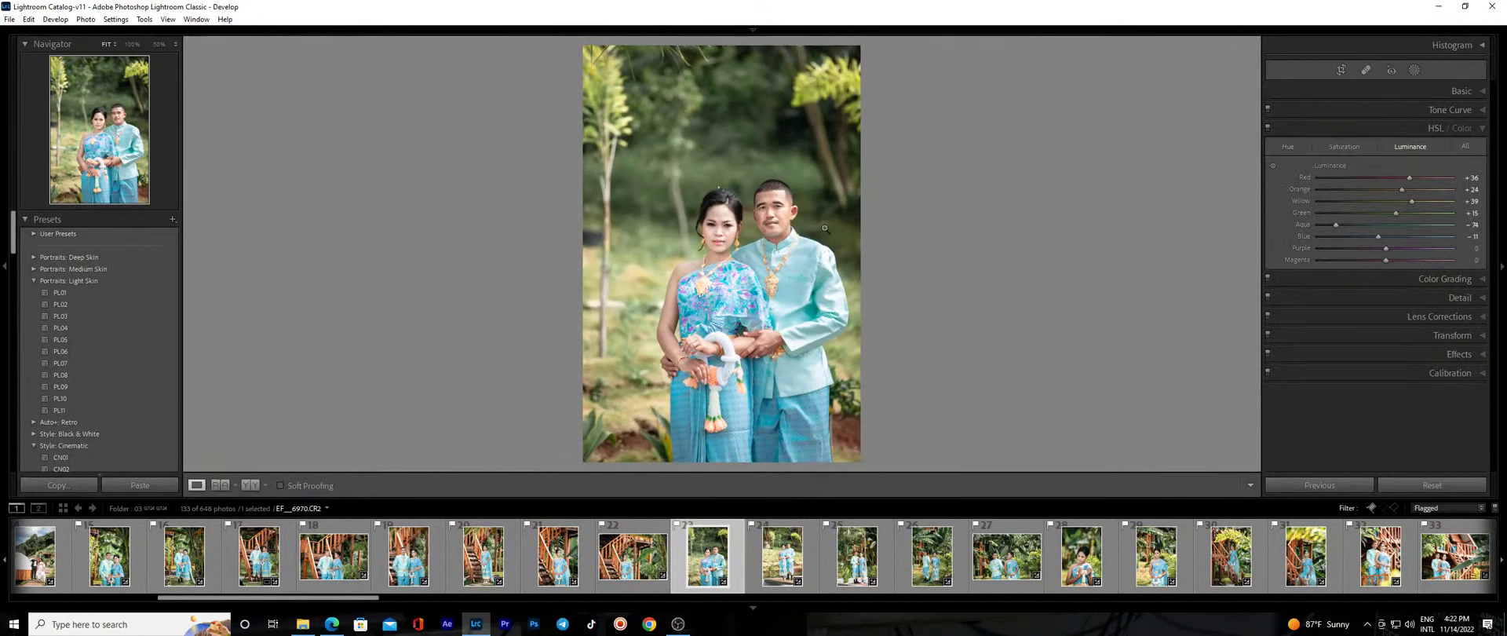
left_click(251, 487)
left_click(885, 314)
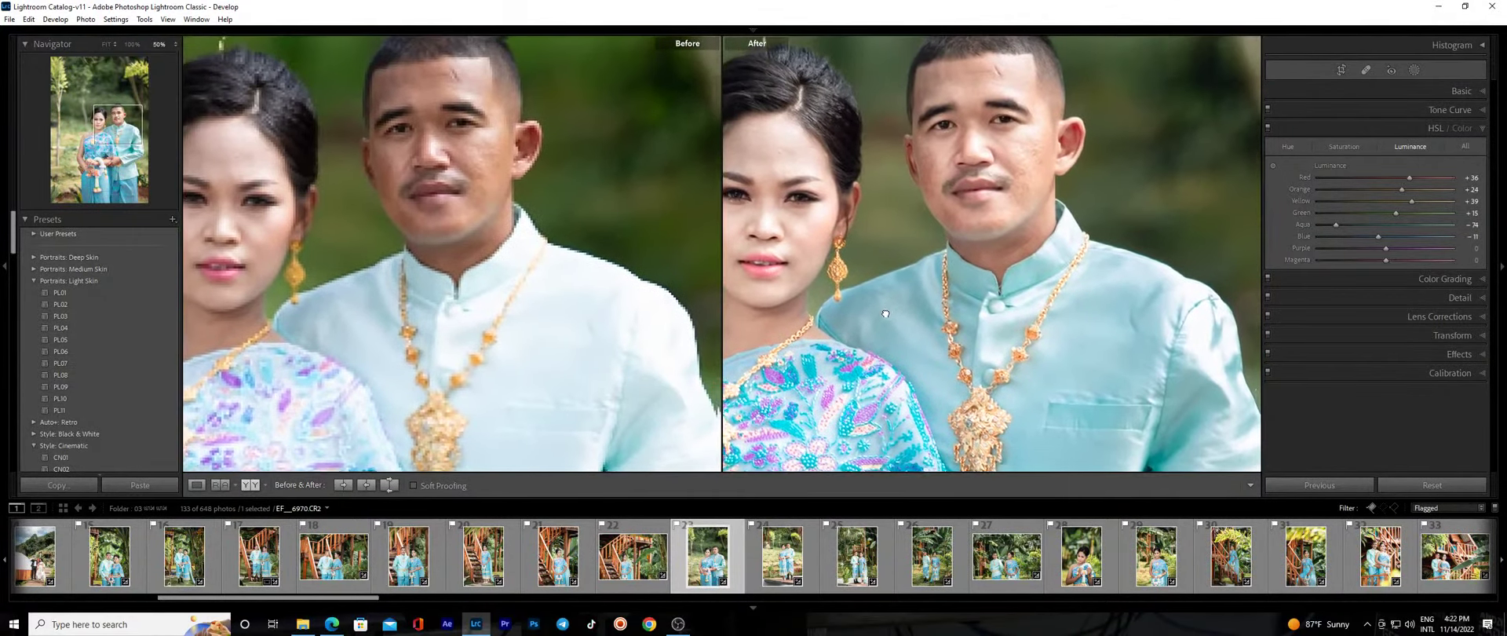
mouse_move(969, 287)
left_mouse_down()
mouse_move(863, 313)
mouse_move(958, 295)
mouse_move(940, 314)
left_mouse_up()
left_click(939, 315)
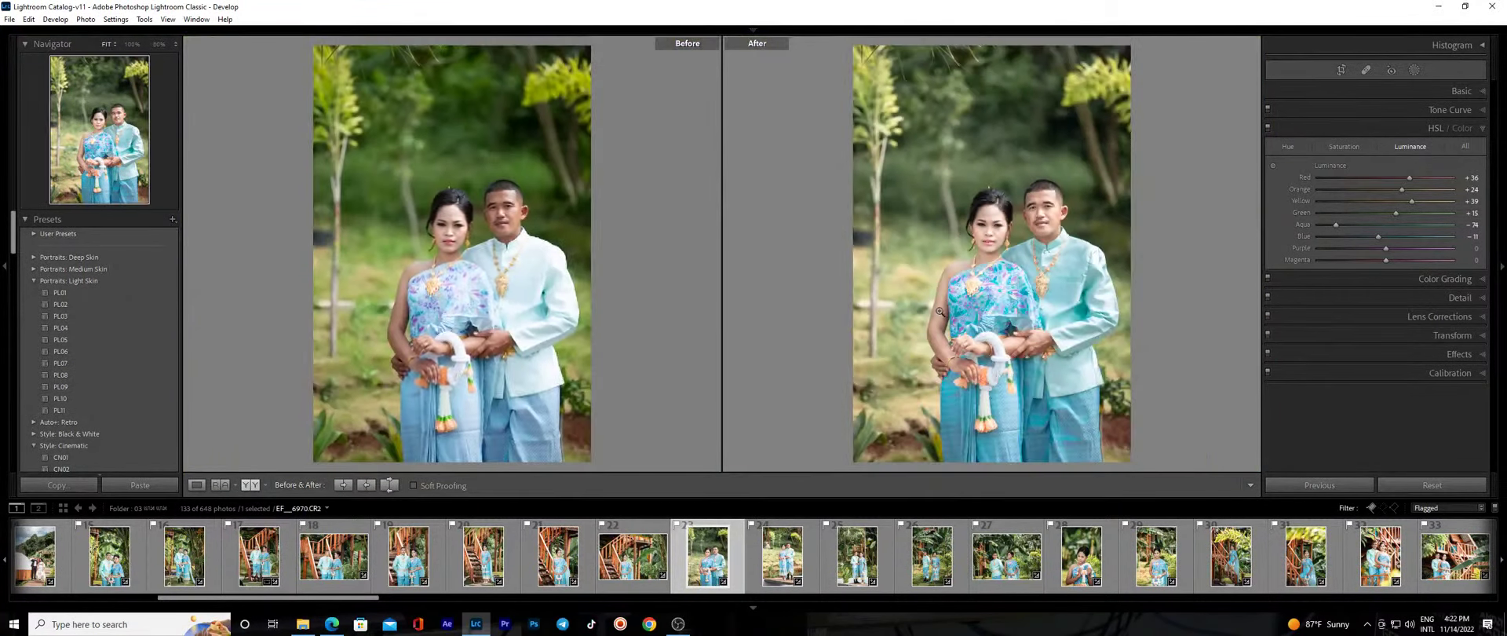
Lower the Whites slightly in the Basic panel.
left_click(1040, 274)
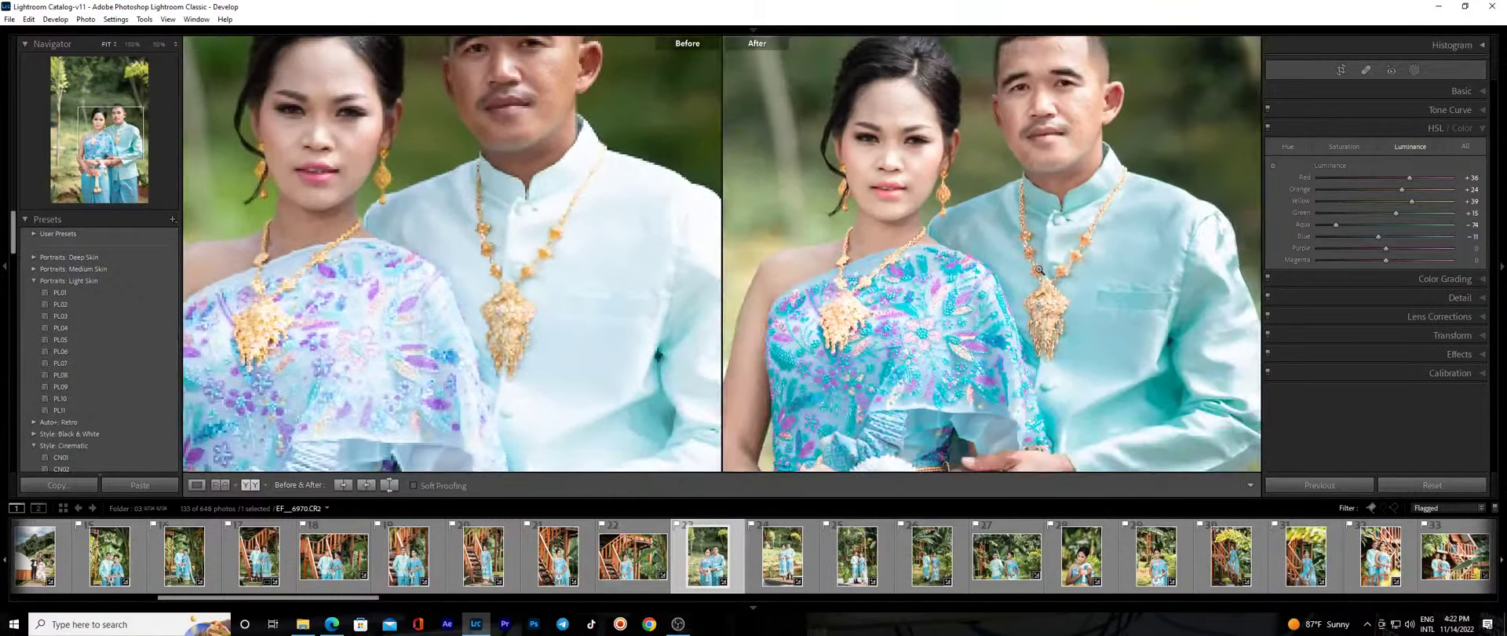
left_click(1040, 273)
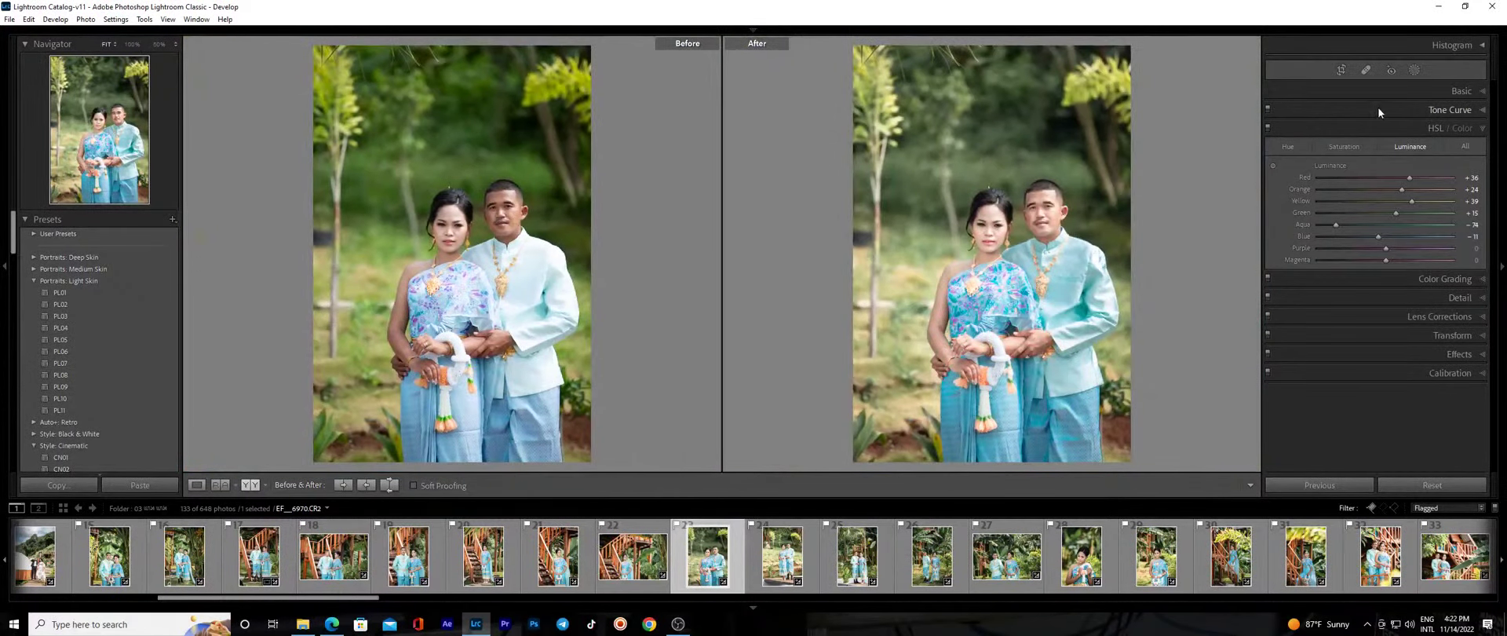
left_click(1373, 90)
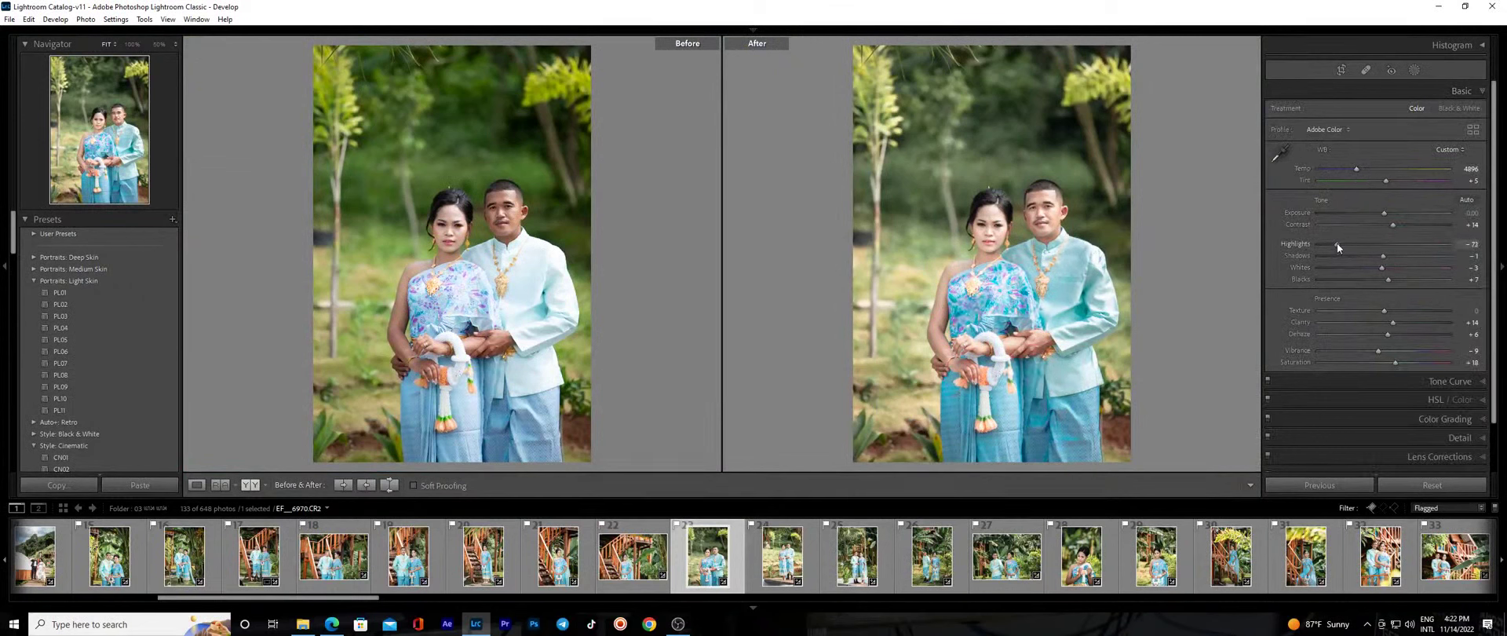
left_click_drag(1383, 267, 1382, 254)
Preview the next wedding photo zoomed in, then return to the edited portrait.
left_click(779, 554)
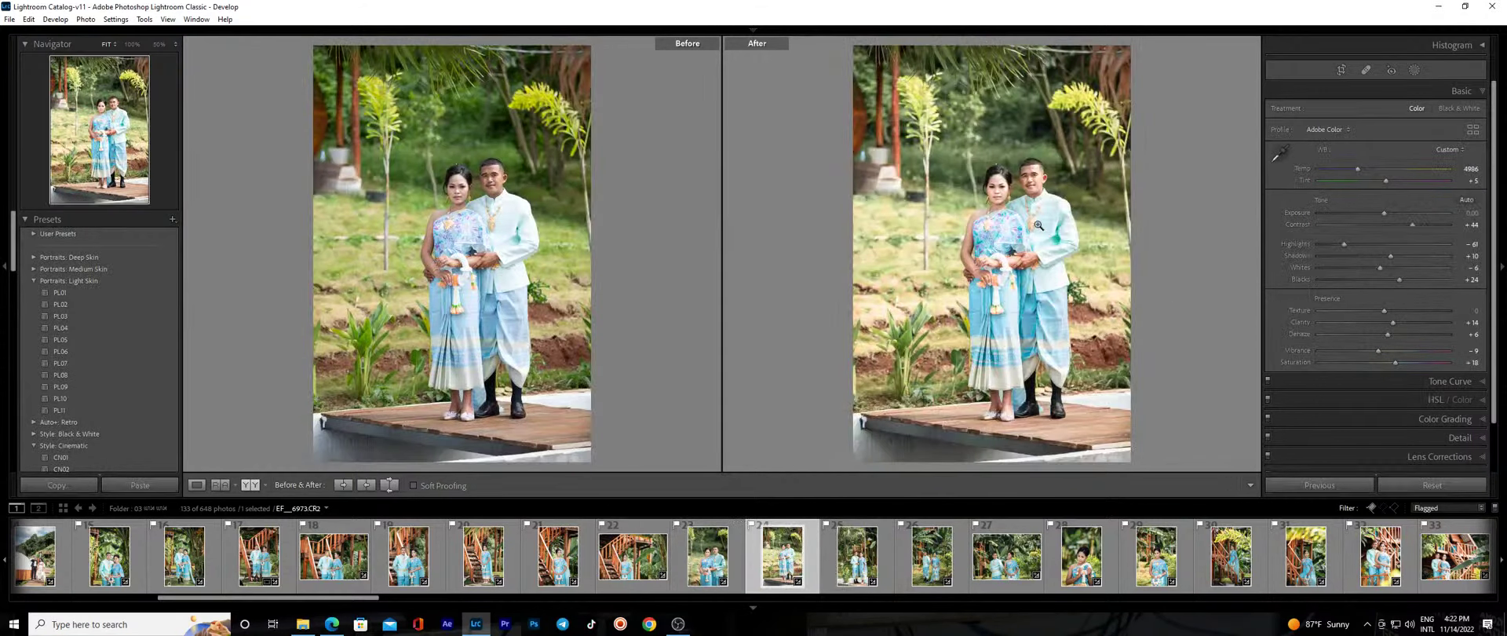
left_click(1020, 236)
left_click_drag(1018, 247, 1030, 277)
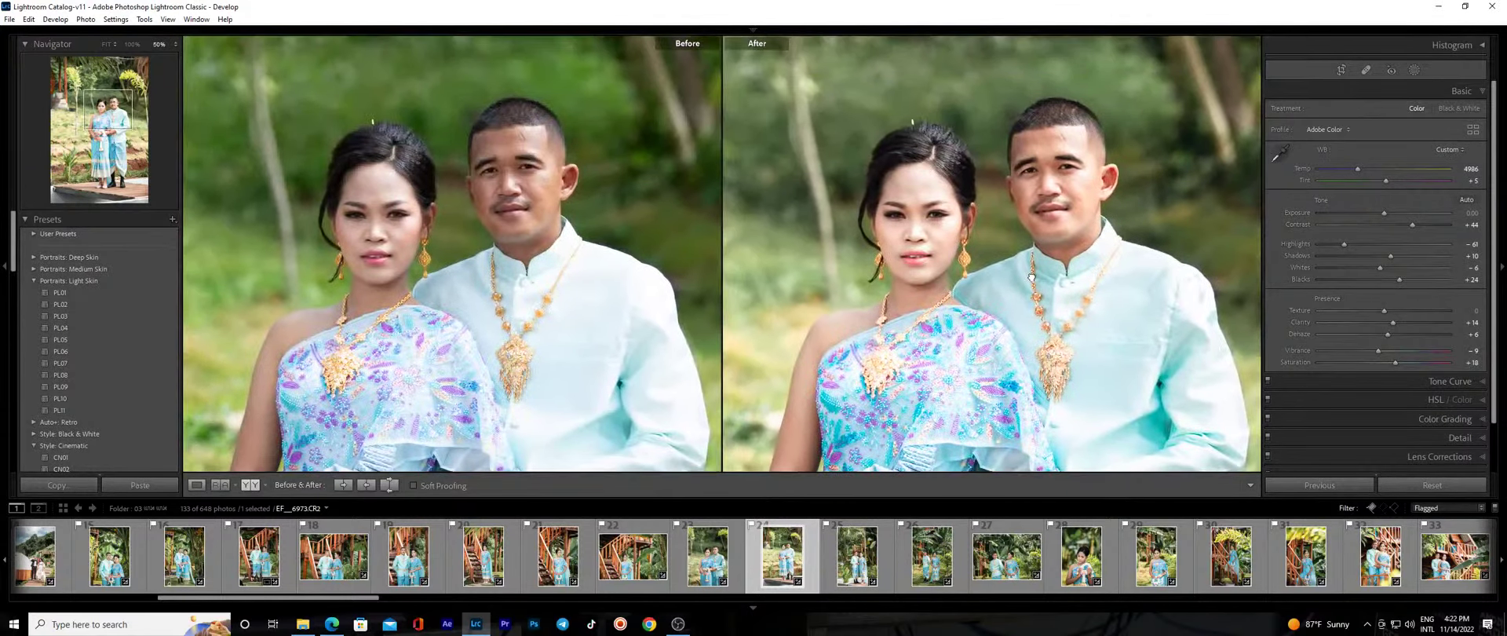
left_click(1030, 276)
left_click(707, 554)
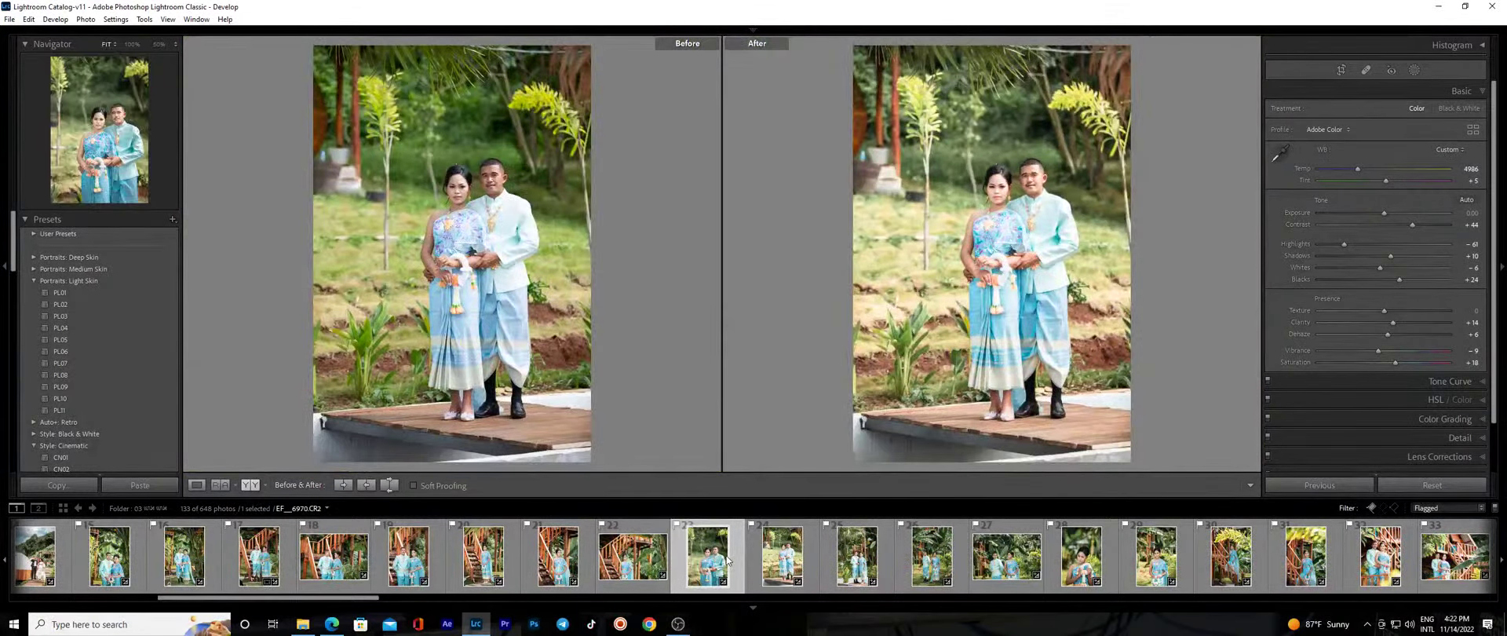
Synchronize the portrait's settings to the two following photos and view the next one.
left_click(870, 567, "shift")
left_click(1297, 480)
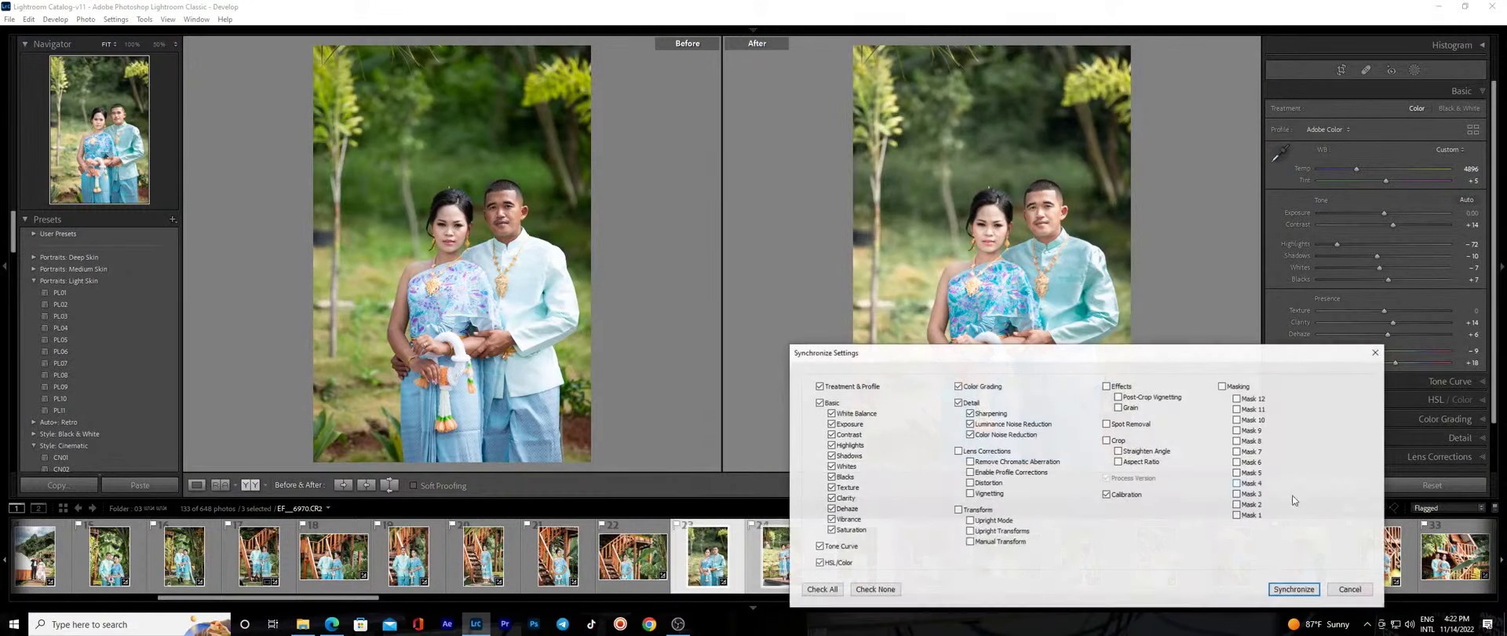
left_click(1281, 590)
left_click(812, 552)
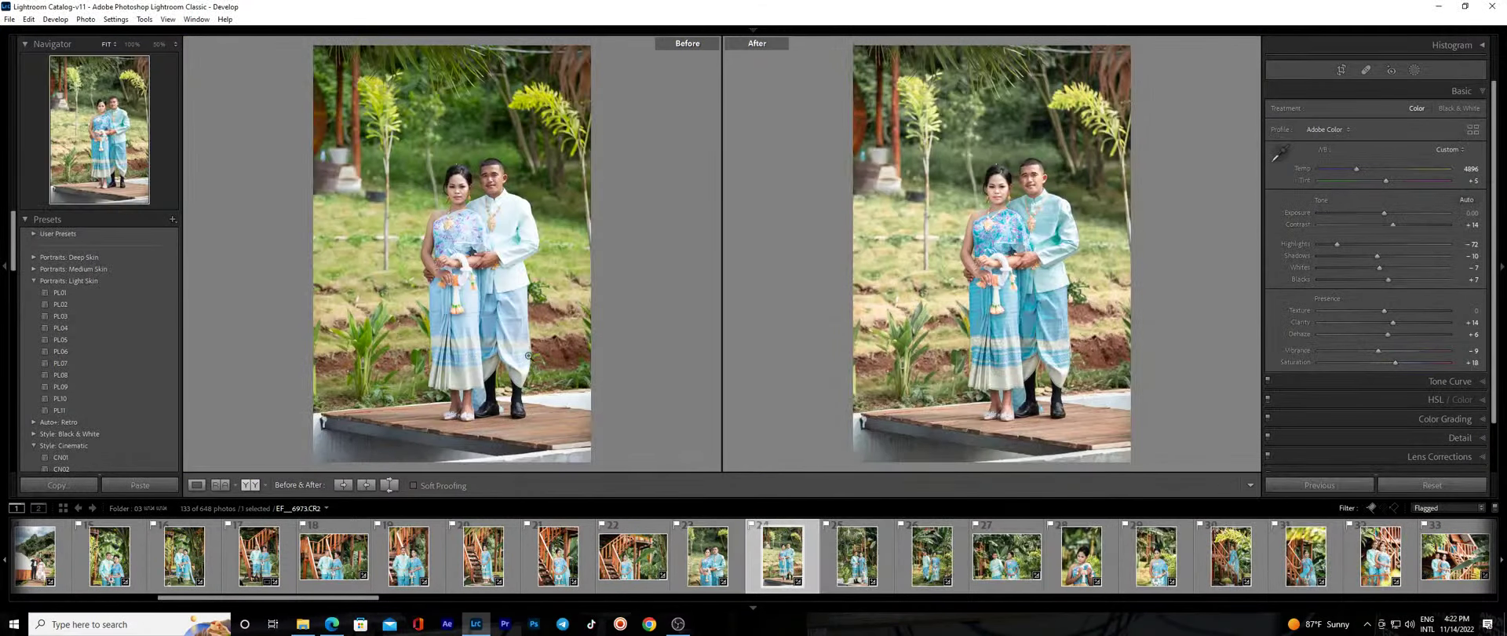
left_click(1062, 237)
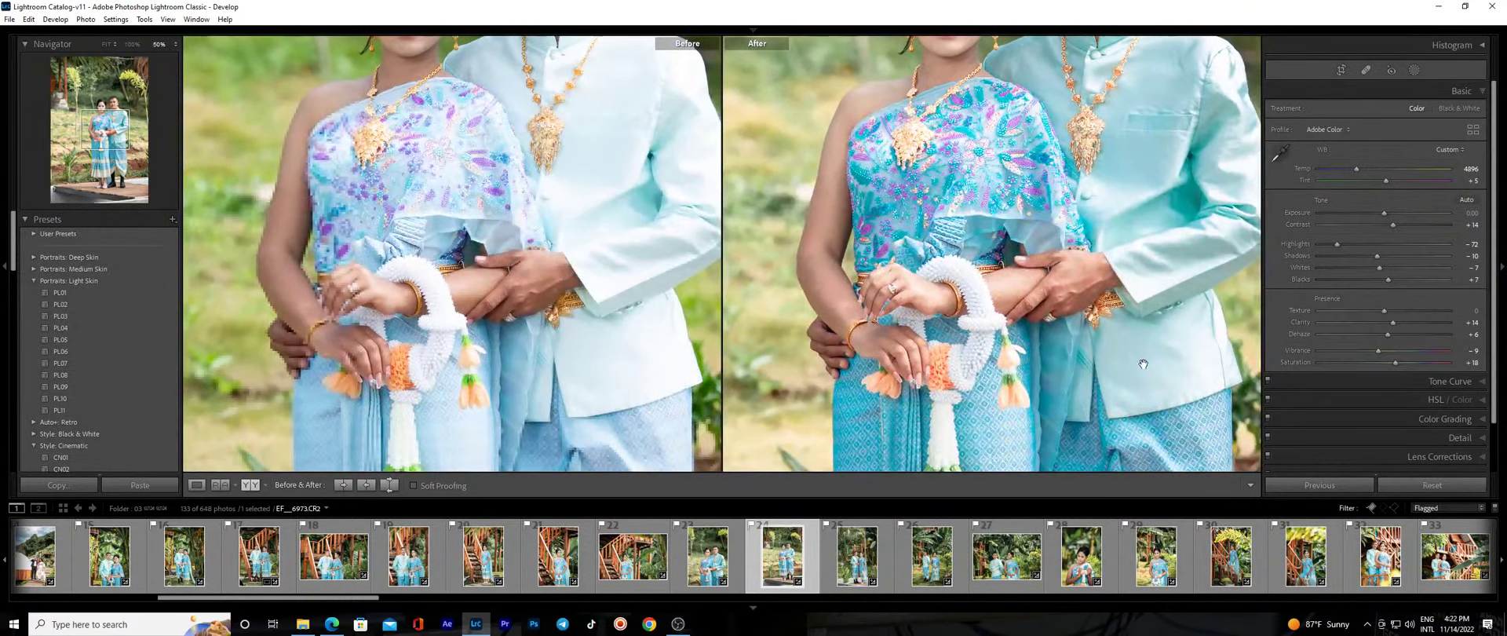
Add a radial mask over the man's hands, warming, brightening and easing its desaturation.
key("shift+m")
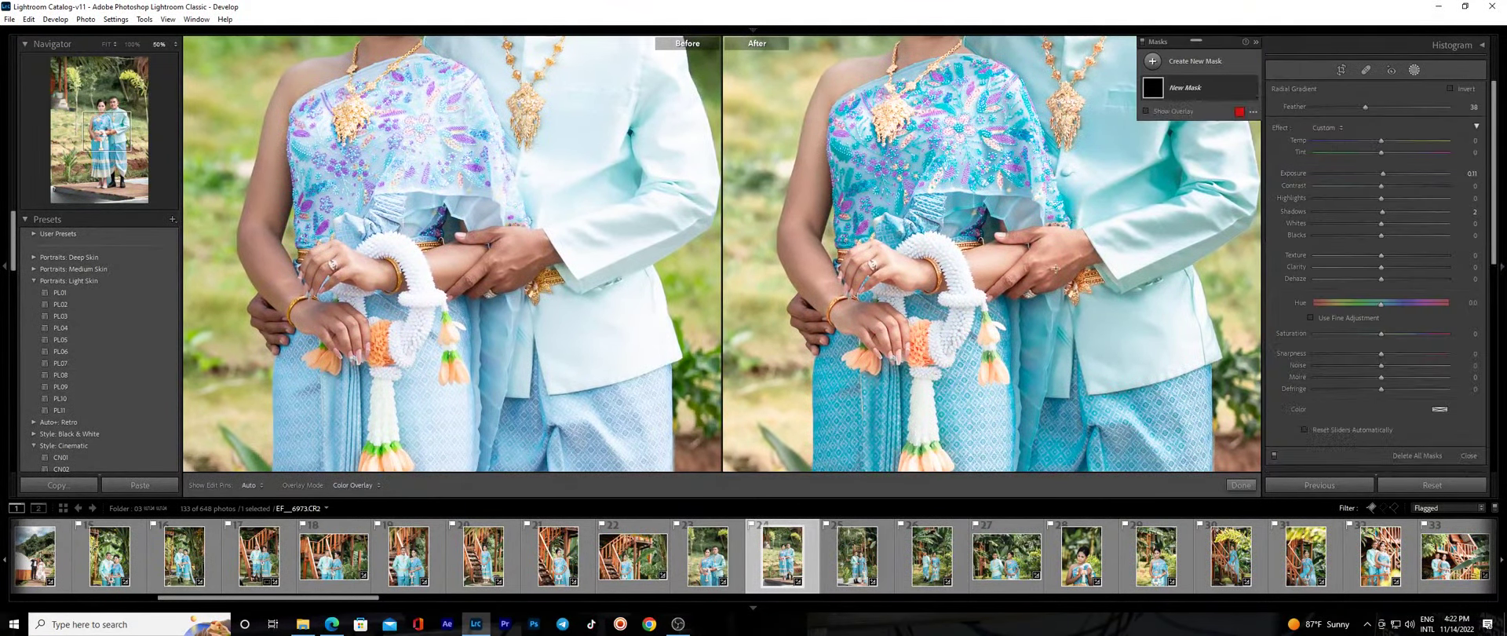
left_click_drag(1050, 269, 1099, 323)
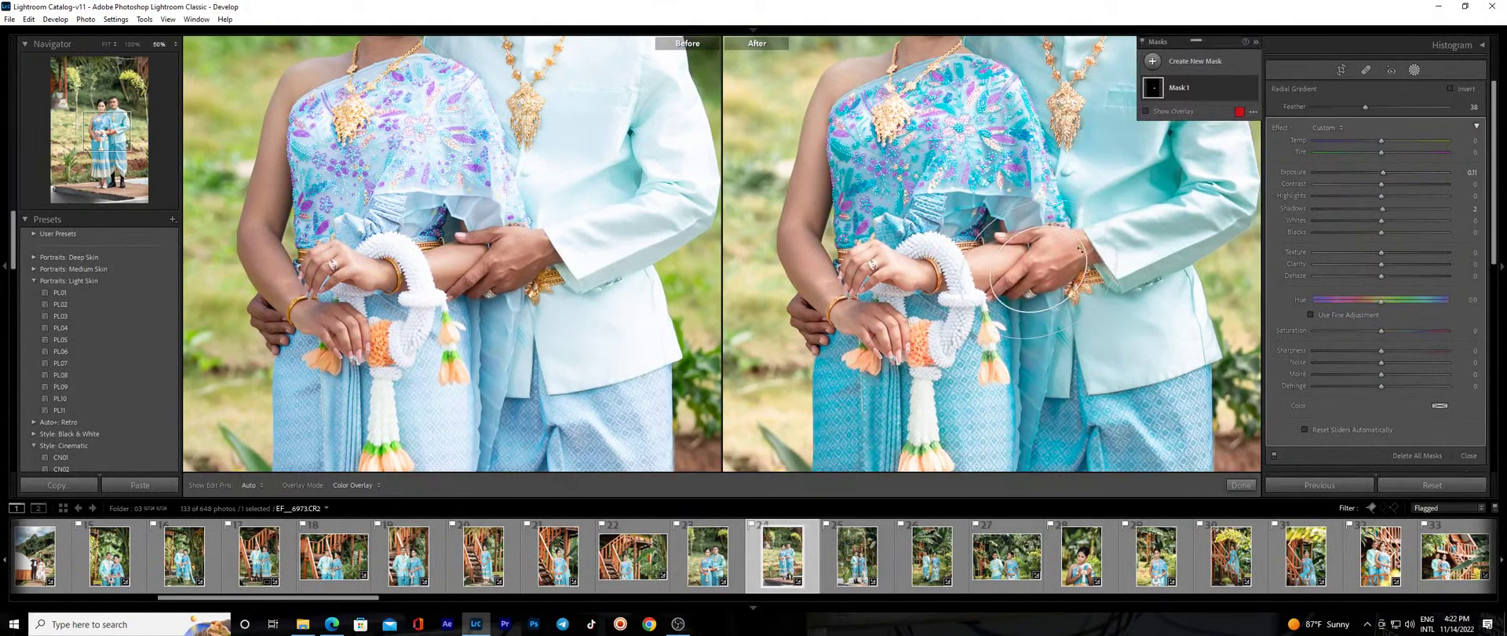
key("shift+m")
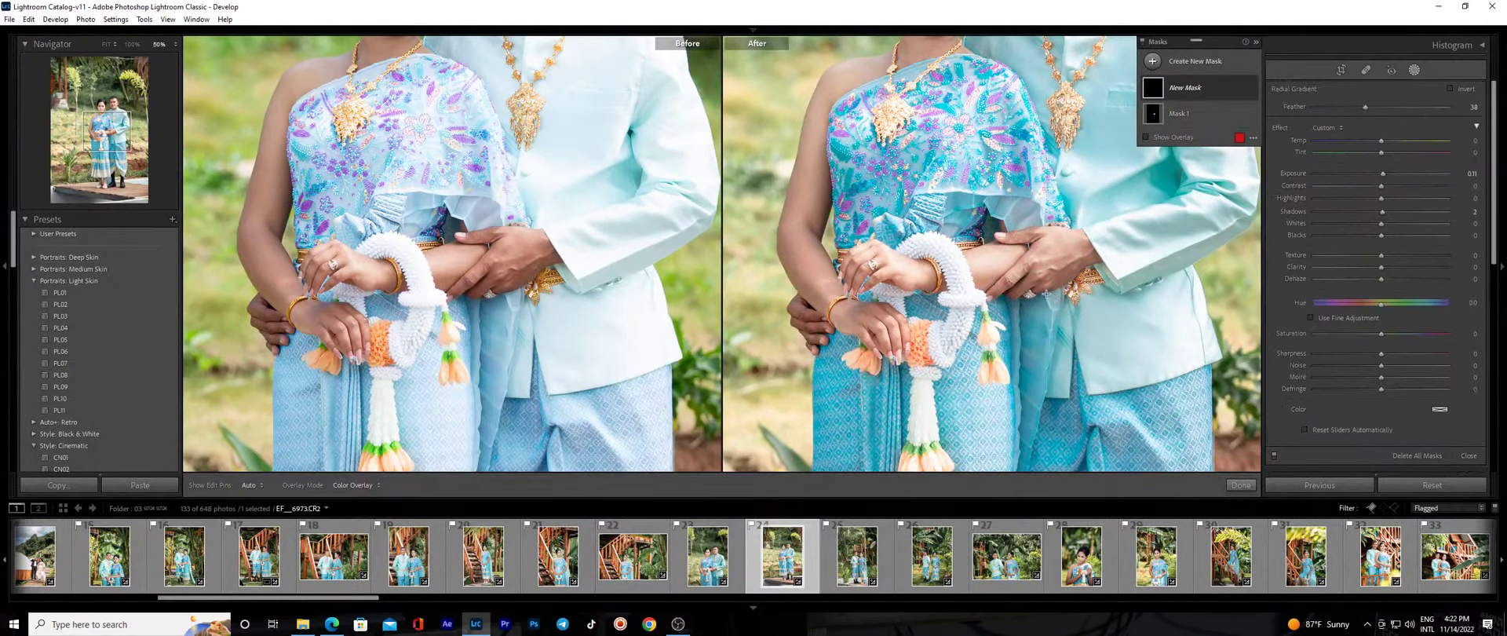
left_click_drag(1041, 275, 1089, 329)
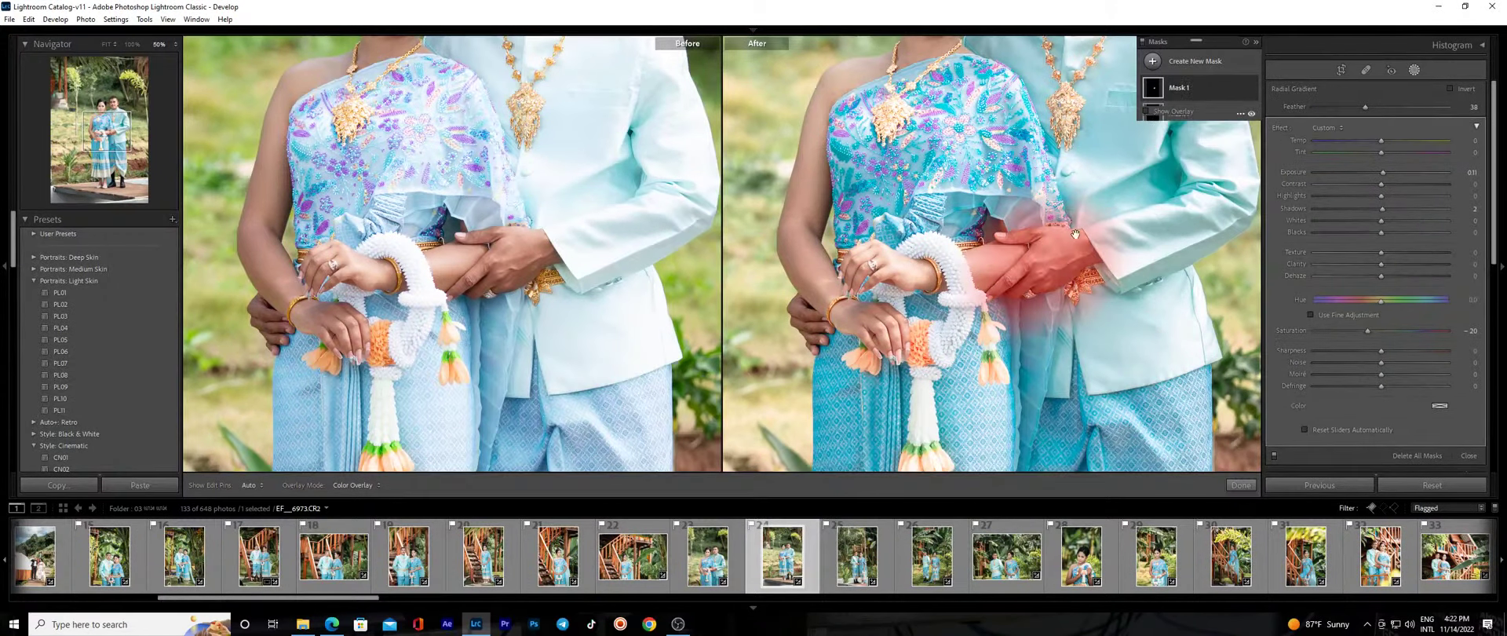
left_click_drag(1044, 263, 1032, 241)
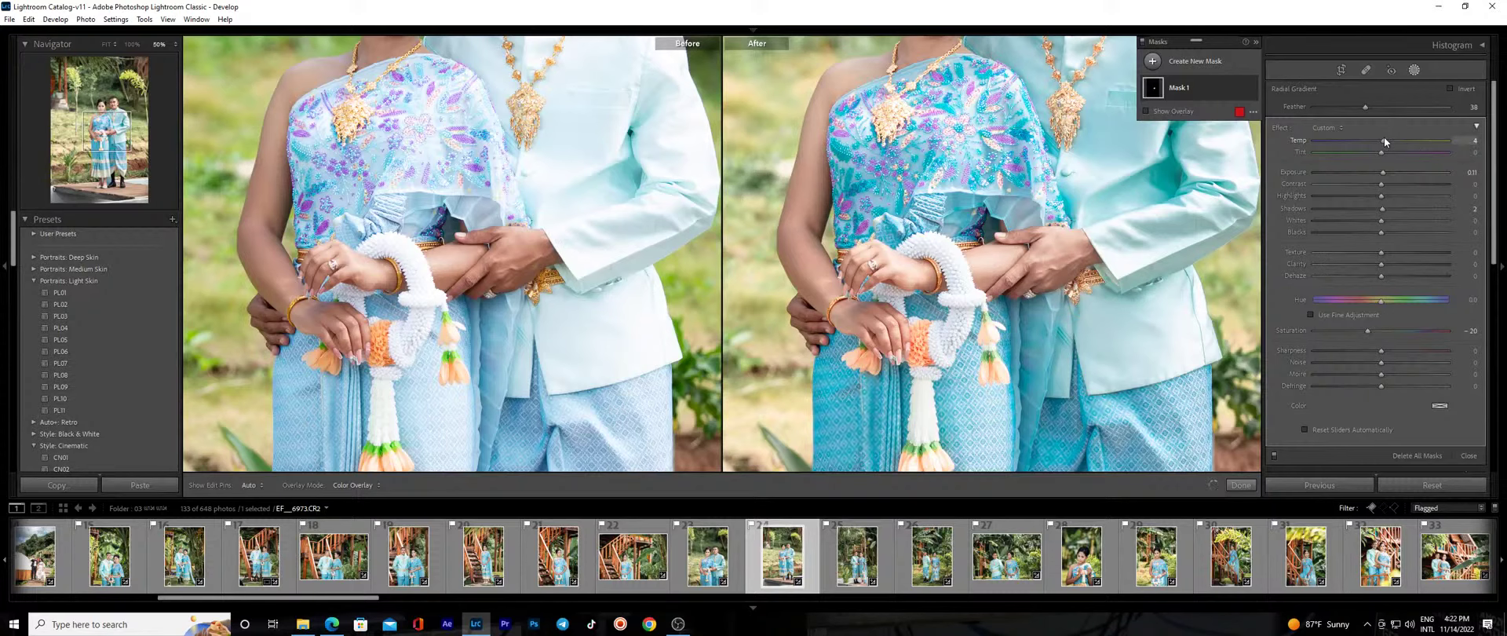
left_click_drag(1381, 140, 1385, 139)
left_click_drag(1367, 333, 1371, 336)
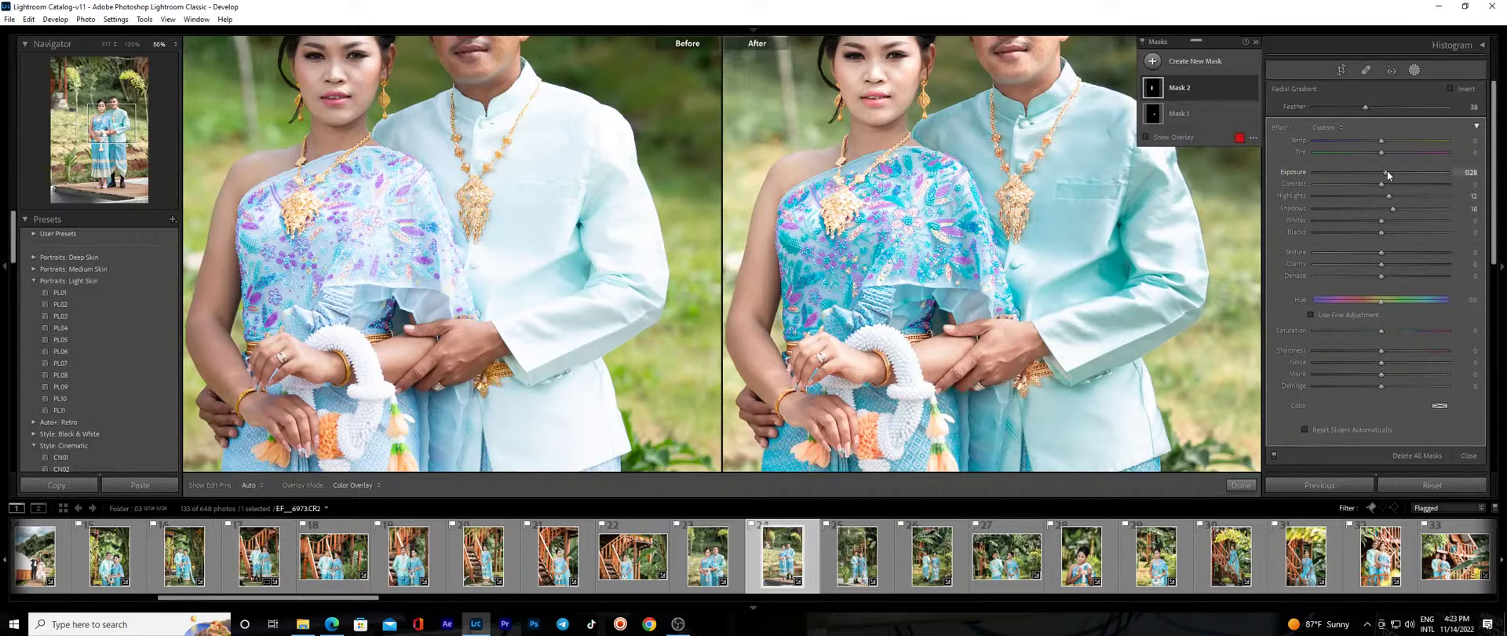
left_click_drag(1388, 175, 1389, 175)
Add a taller radial mask over the man's face, lifting shadows, reducing contrast and cooling it.
key("shift+r")
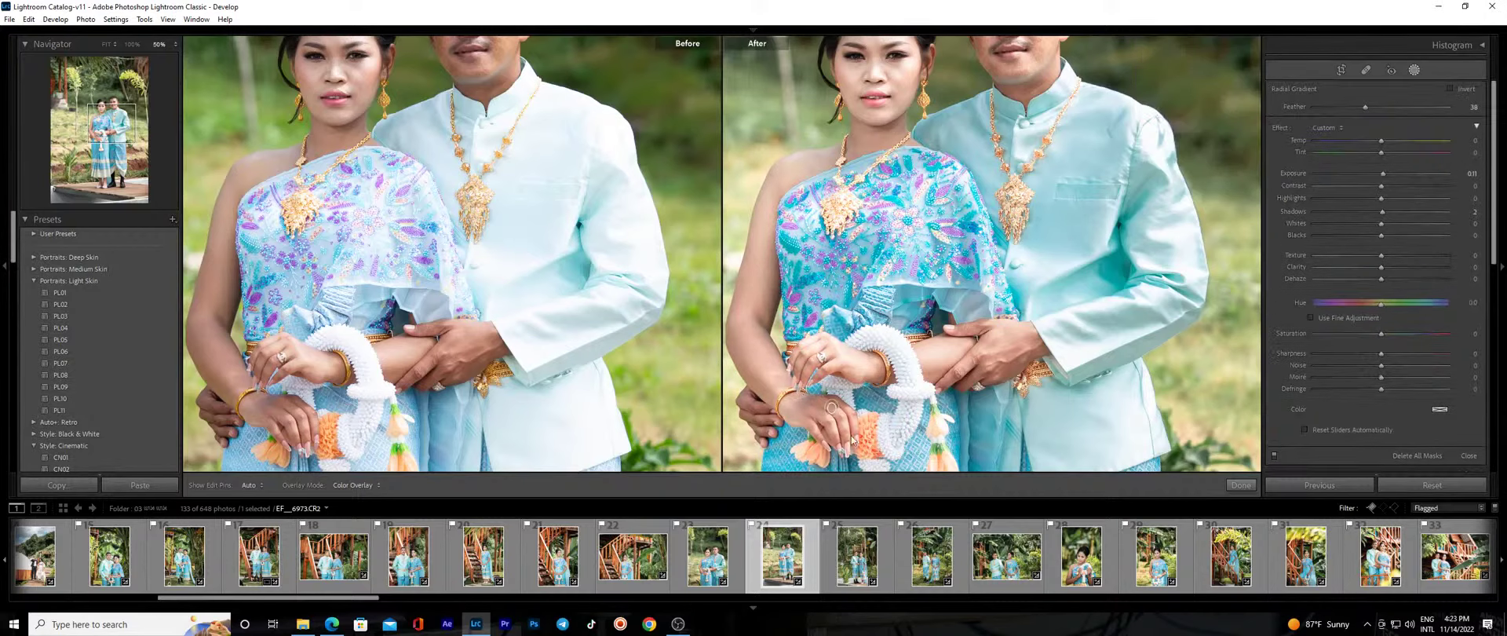
left_click_drag(1013, 65, 1078, 167)
scroll(1020, 196, "up", 3)
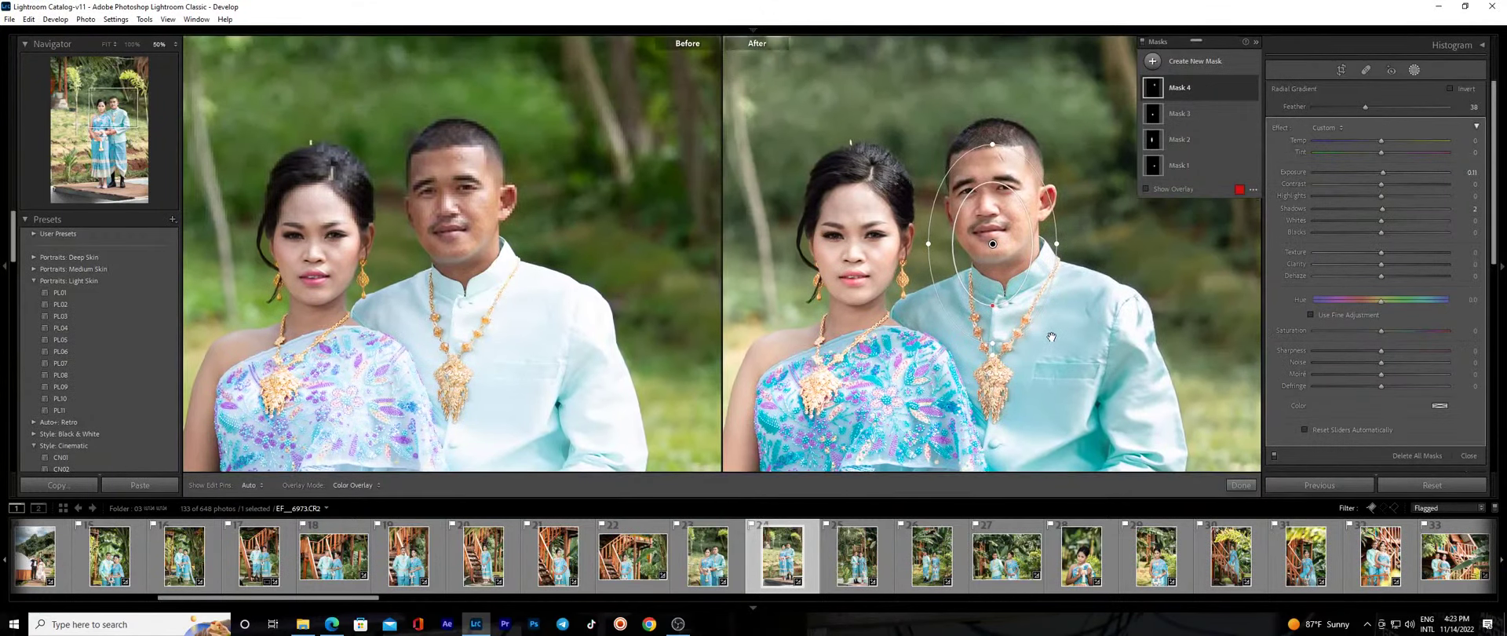
left_click_drag(980, 214, 995, 193)
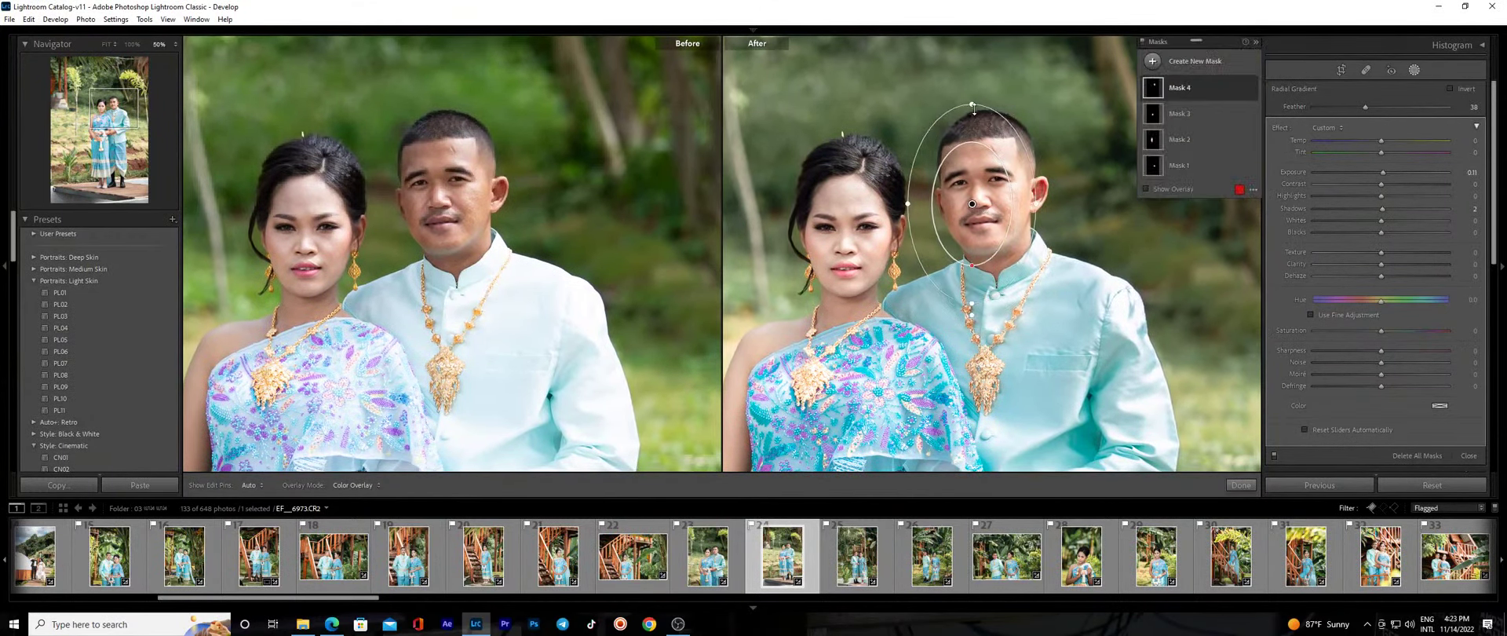
left_click_drag(973, 104, 971, 78)
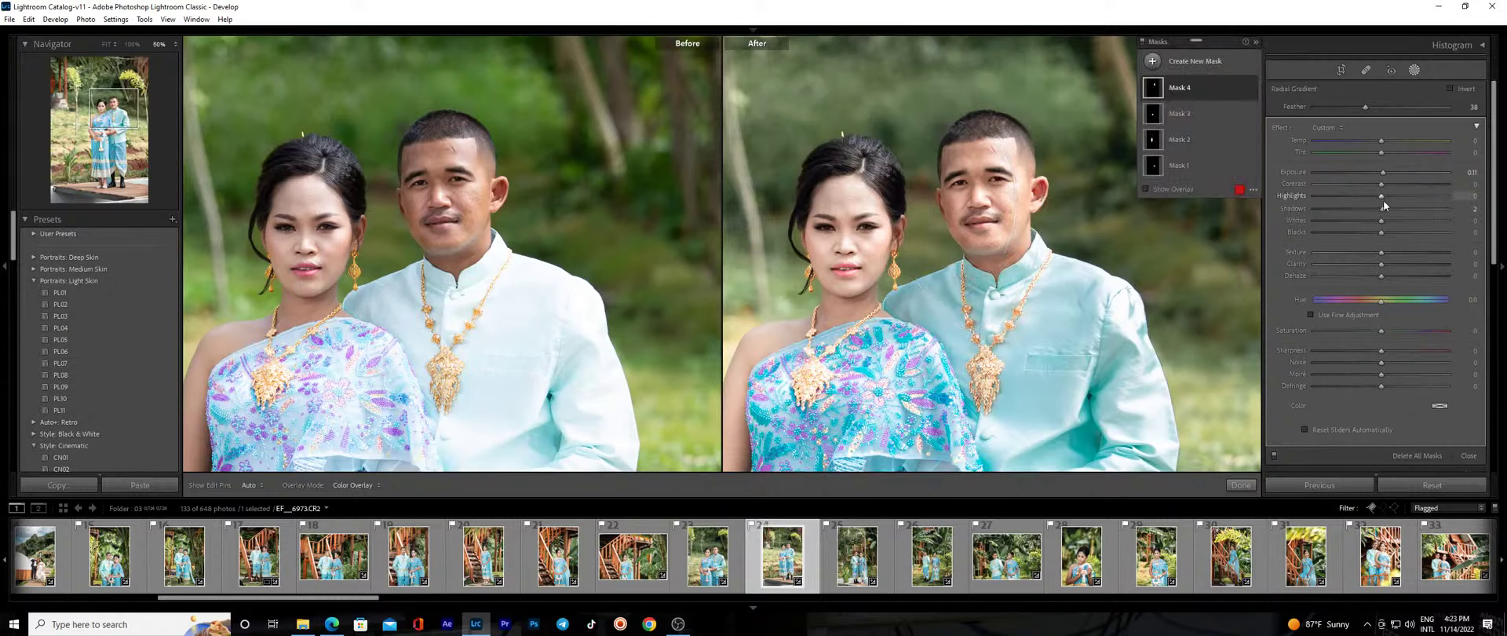
left_click_drag(1381, 208, 1375, 184)
left_click_drag(1381, 140, 1375, 140)
Draw further radial masks on the After photo, including one around the man's face.
key("shift+m")
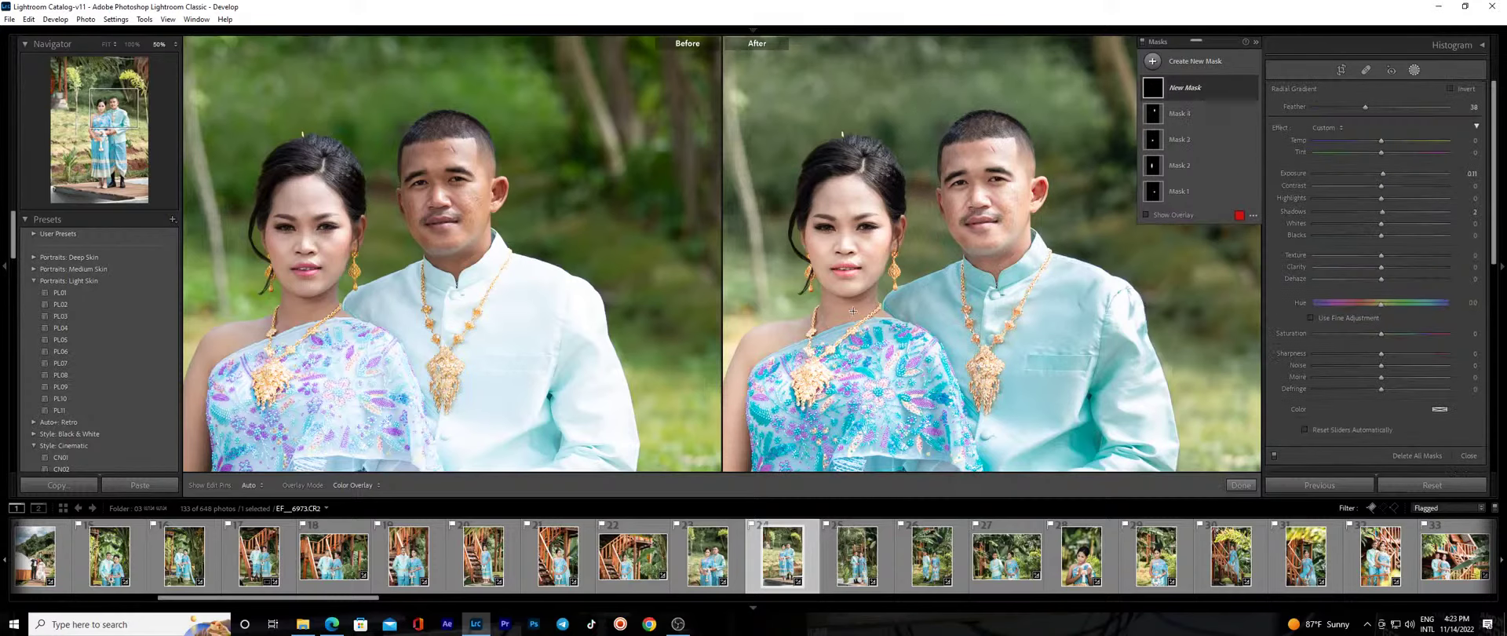
left_click_drag(882, 325, 911, 349)
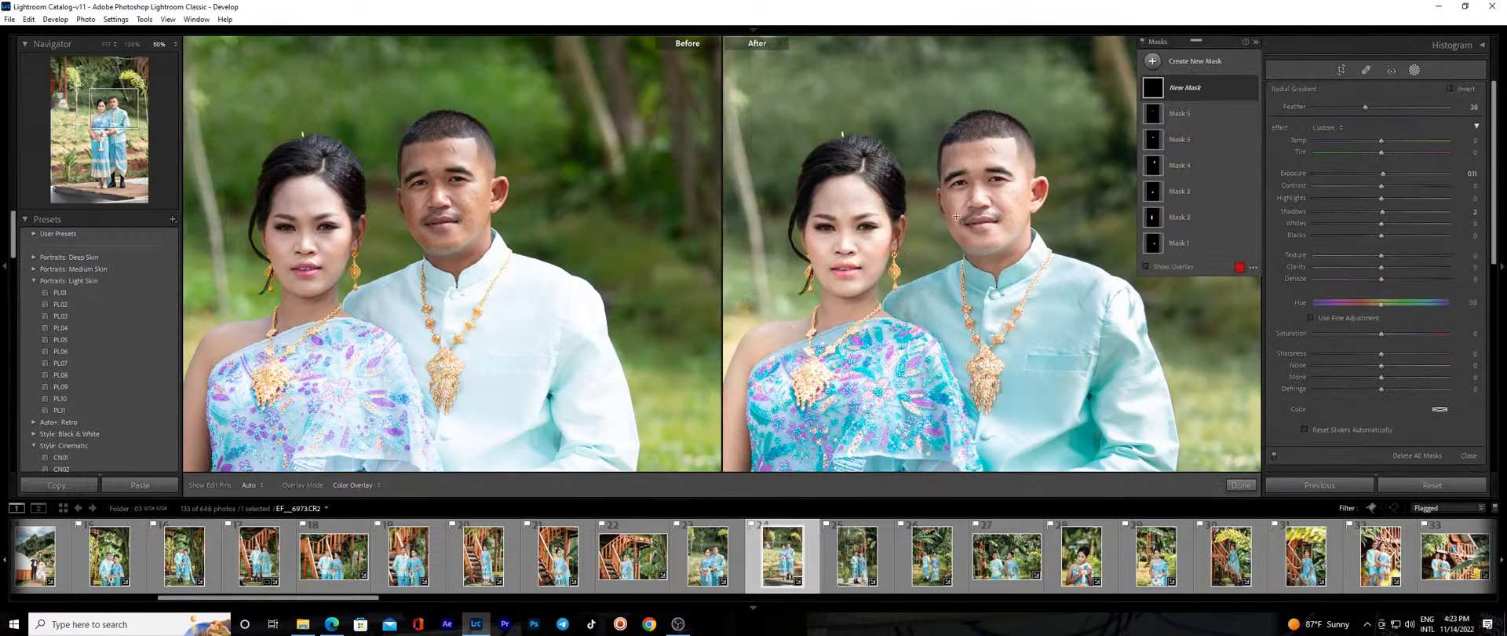
left_click_drag(944, 182, 1003, 327)
Add a radial gradient mask over the bride's hands.
left_click(1241, 485)
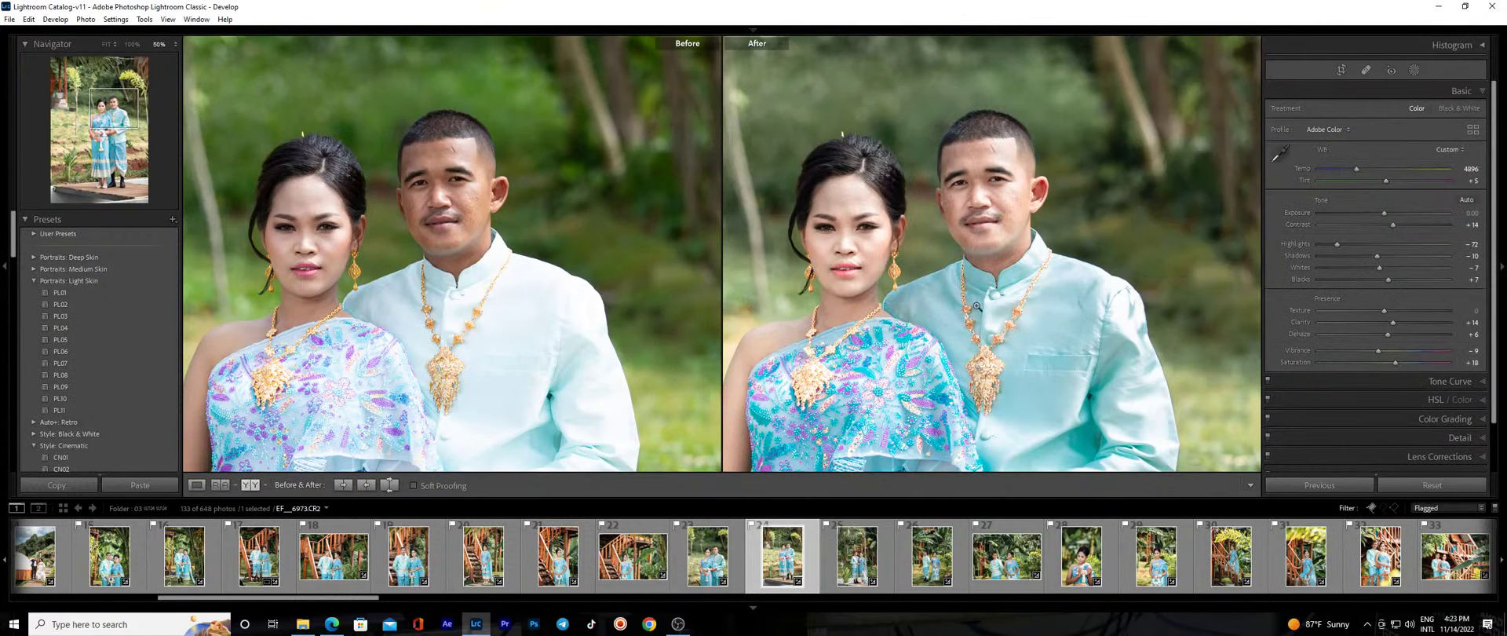
left_click(959, 351)
left_click(978, 281)
key("shift+m")
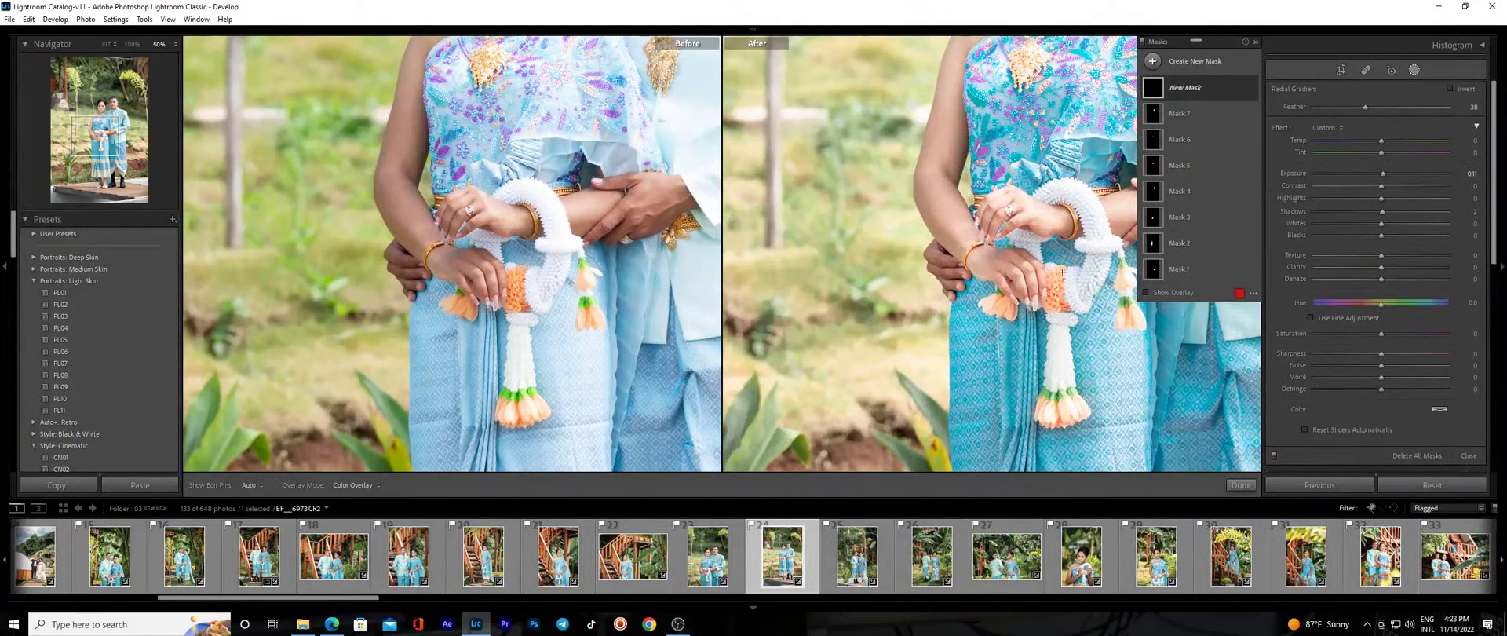
mouse_move(954, 265)
left_mouse_down()
mouse_move(973, 292)
mouse_move(1016, 249)
left_mouse_up()
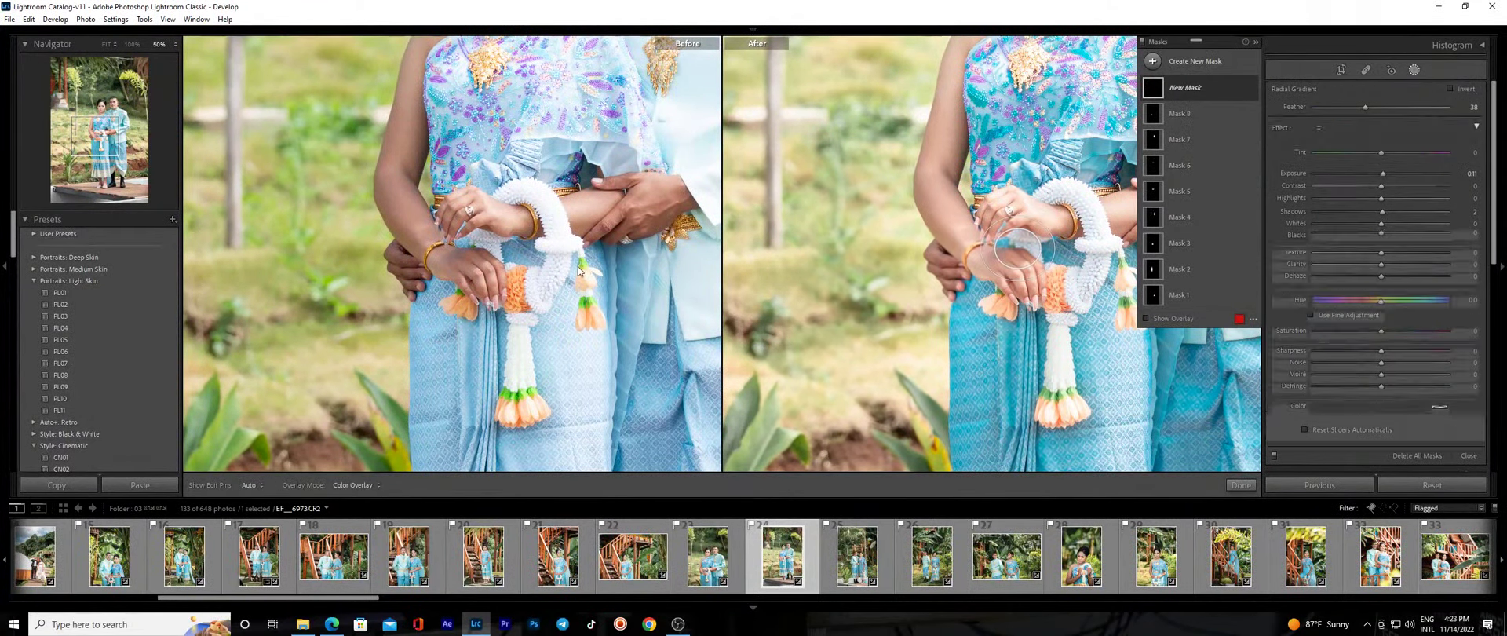
left_click(1241, 484)
Add a radial mask over the bride's feet with Exposure 0.35 and Saturation -12.
left_click(993, 308)
left_click(1008, 415)
key("shift+m")
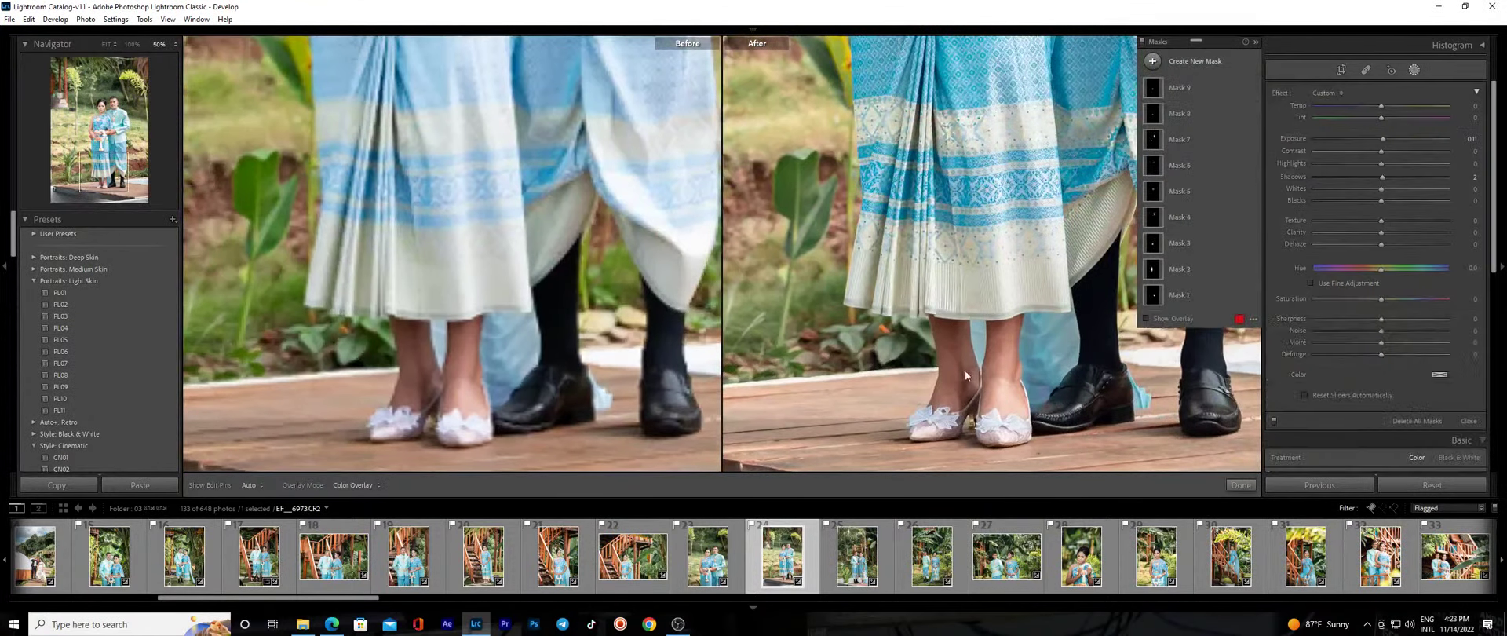
left_click_drag(964, 369, 1060, 440)
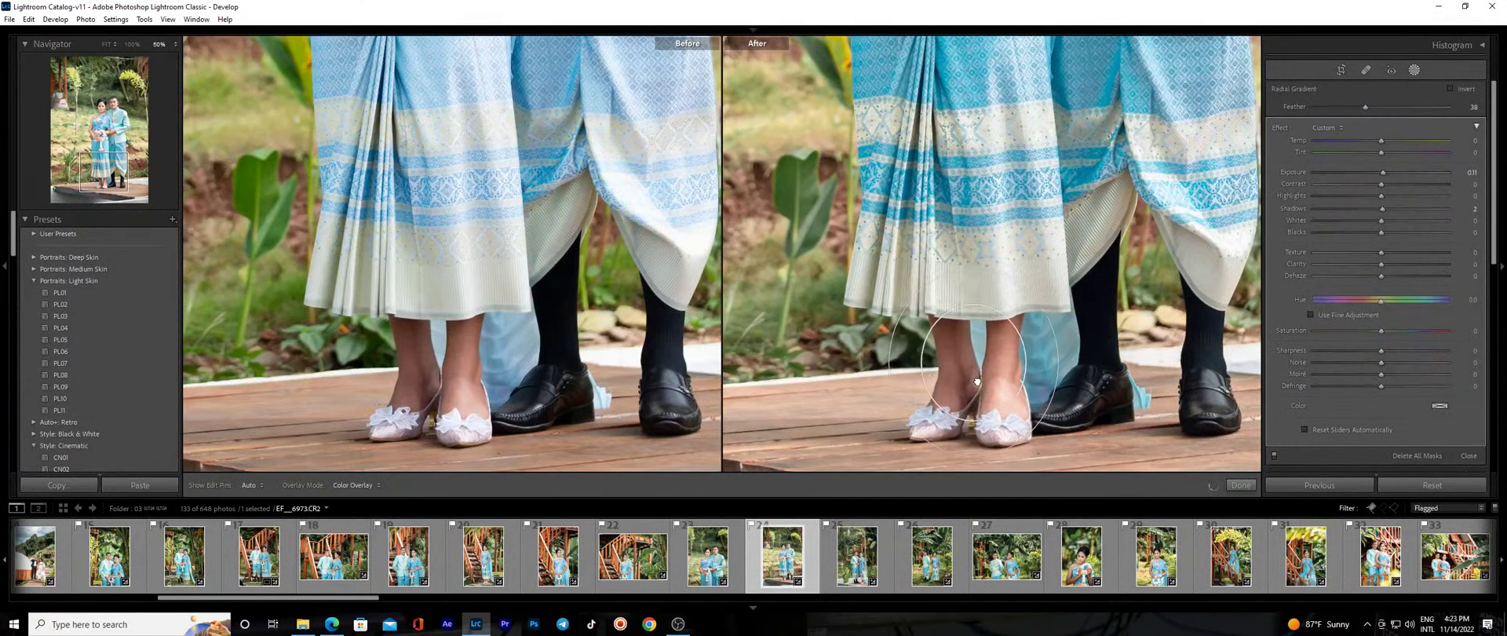
left_click_drag(1382, 172, 1386, 172)
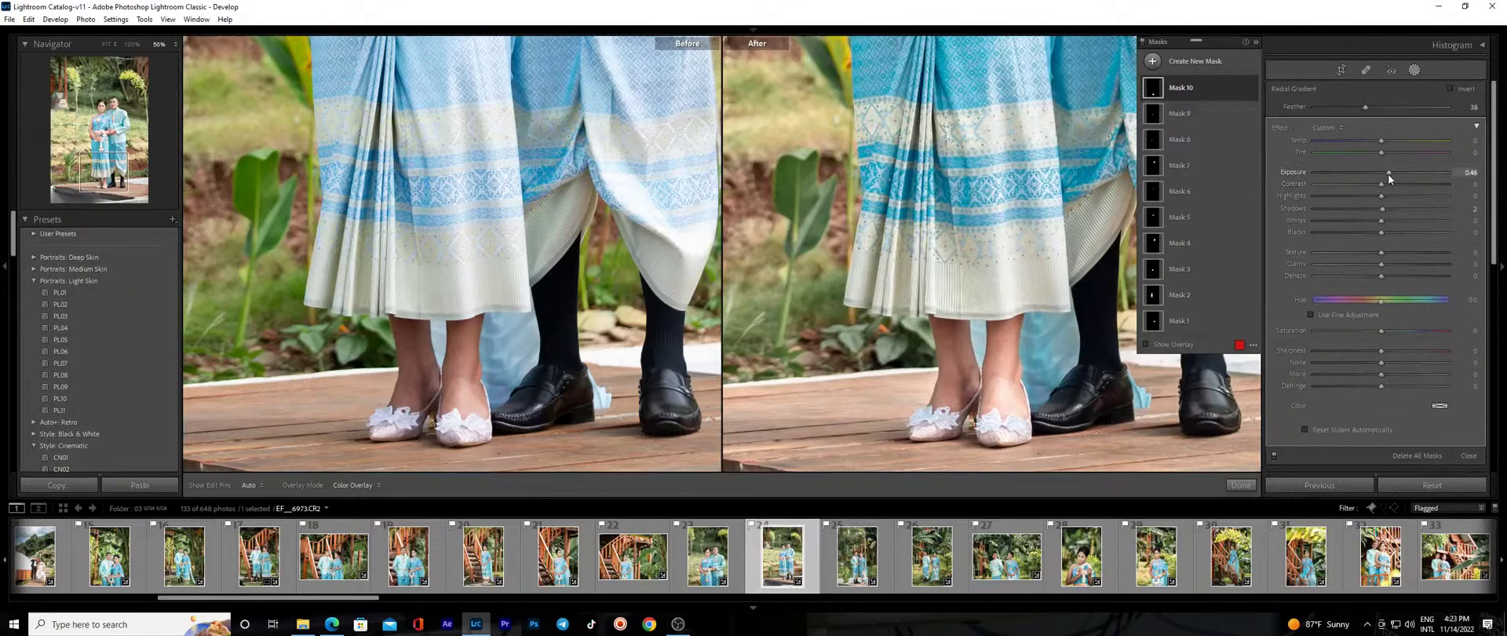
left_click_drag(1381, 331, 1372, 331)
left_click(1238, 485)
Review the radial mask settings near the faces, then return to the full-photo view.
left_click(1020, 295)
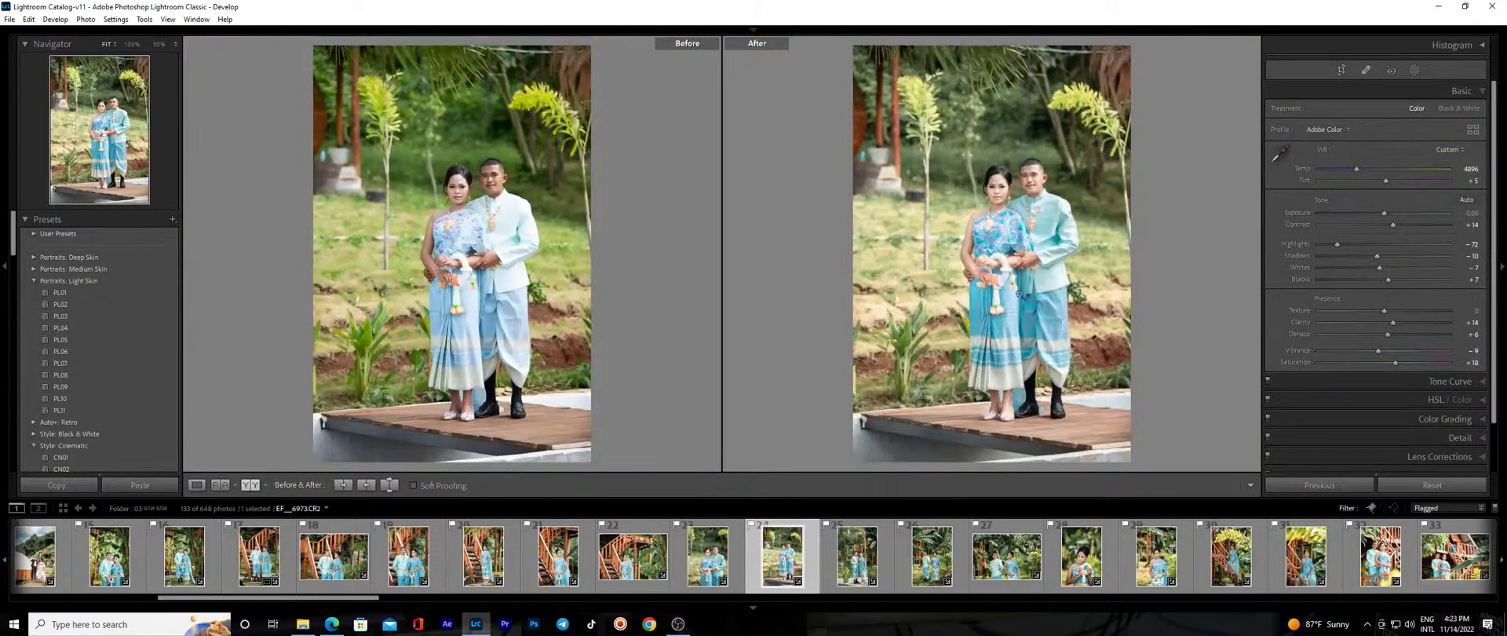
left_click(1042, 213)
key("shift+w")
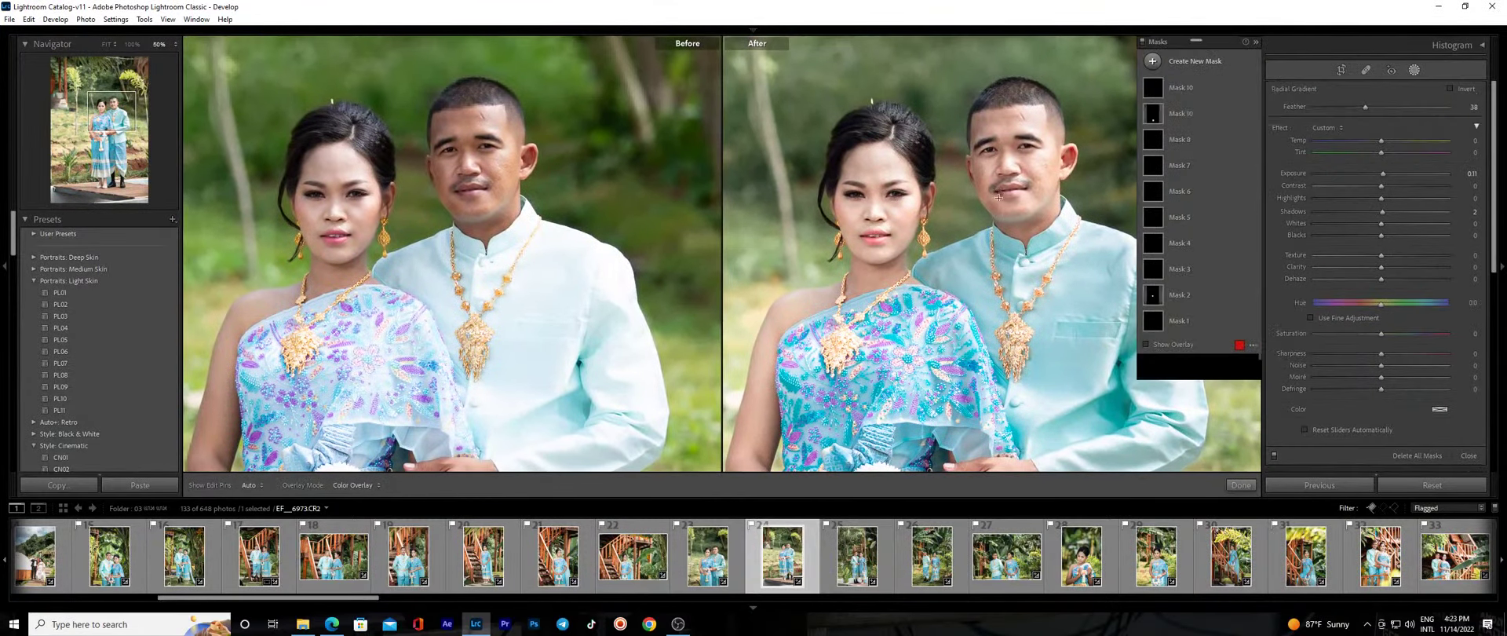
left_click(1240, 485)
left_click(785, 456)
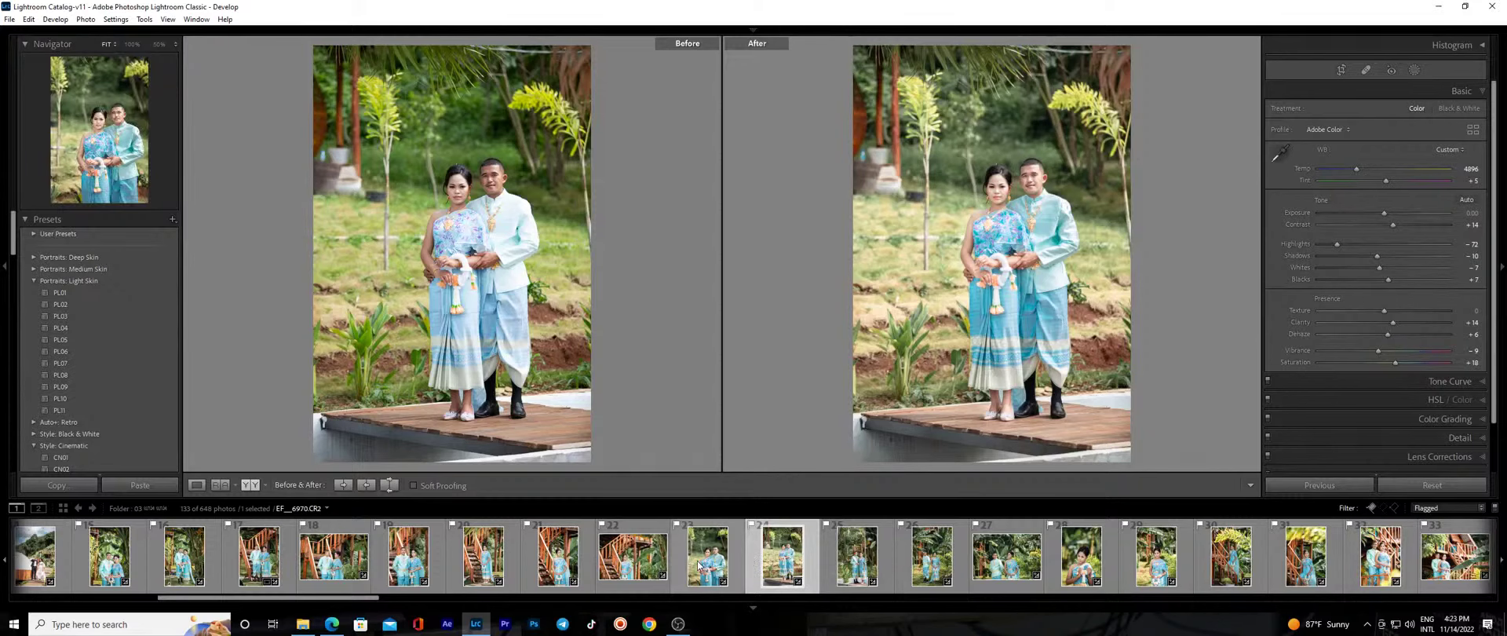
Switch to the Facebook tab in the browser and reload the home feed.
left_click(331, 624)
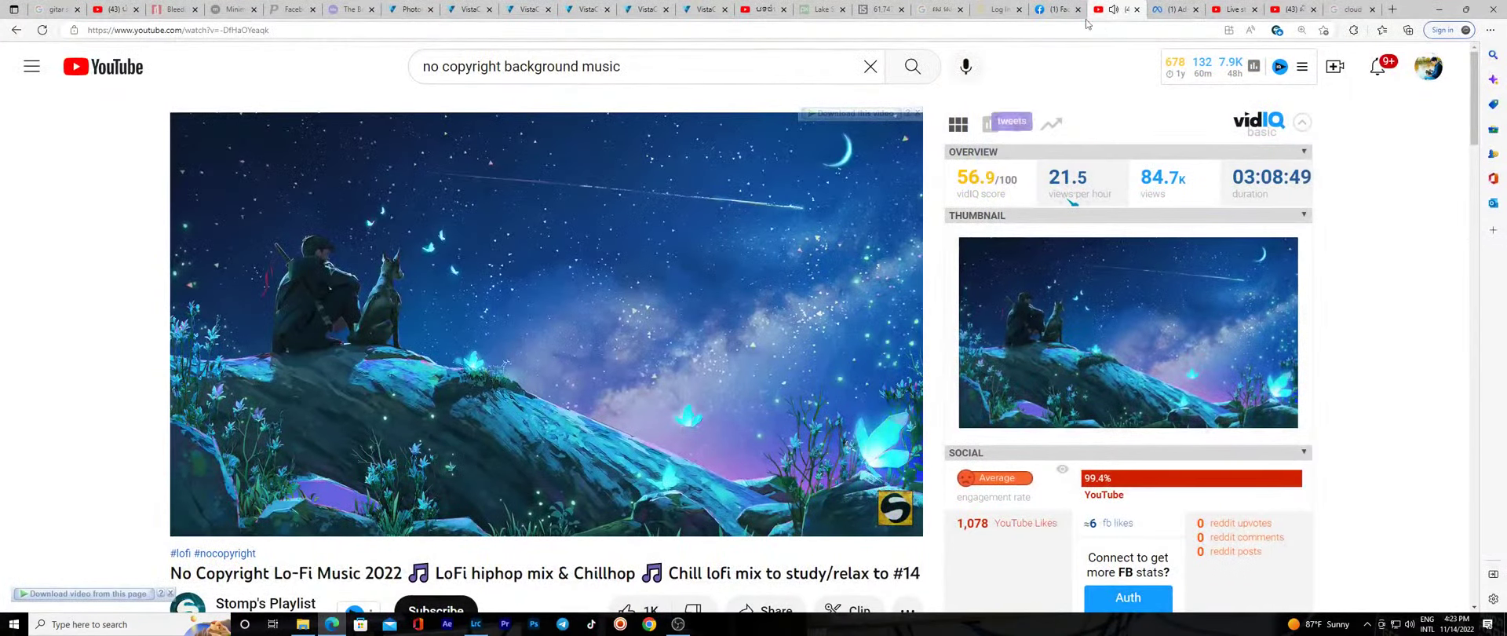
left_click(1055, 9)
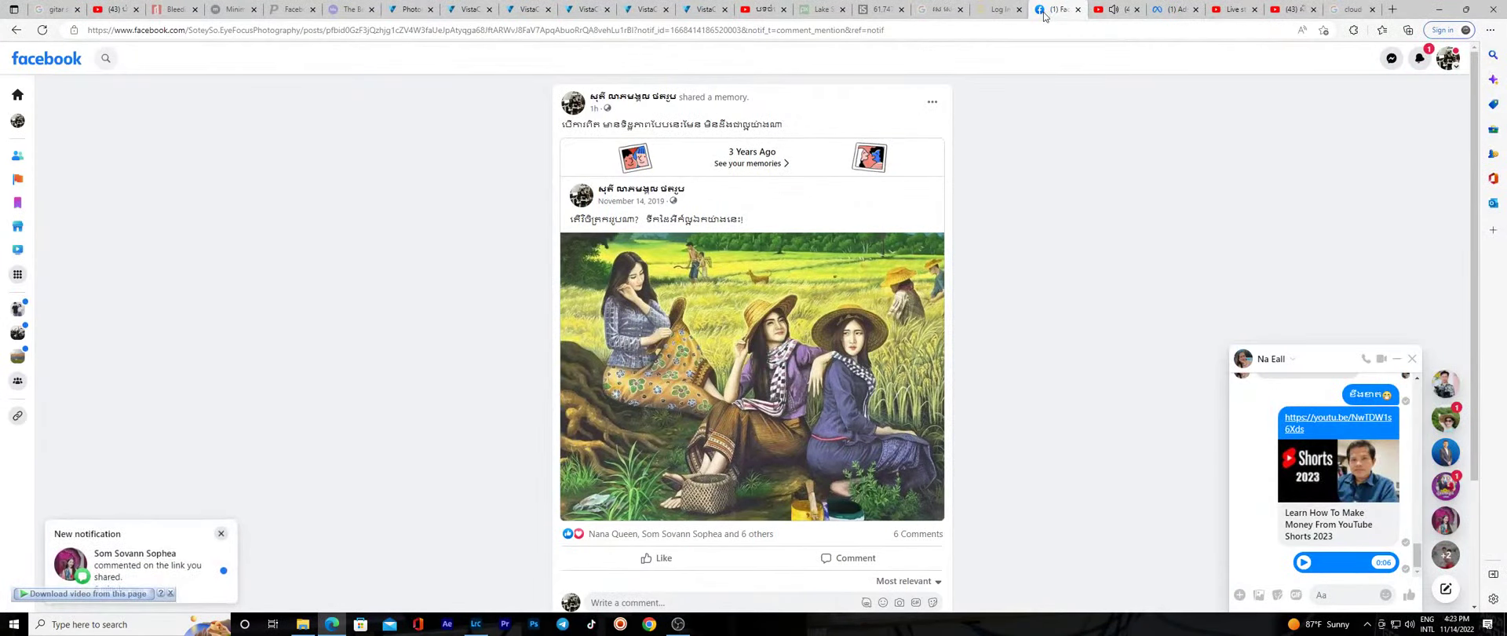
left_click(19, 94)
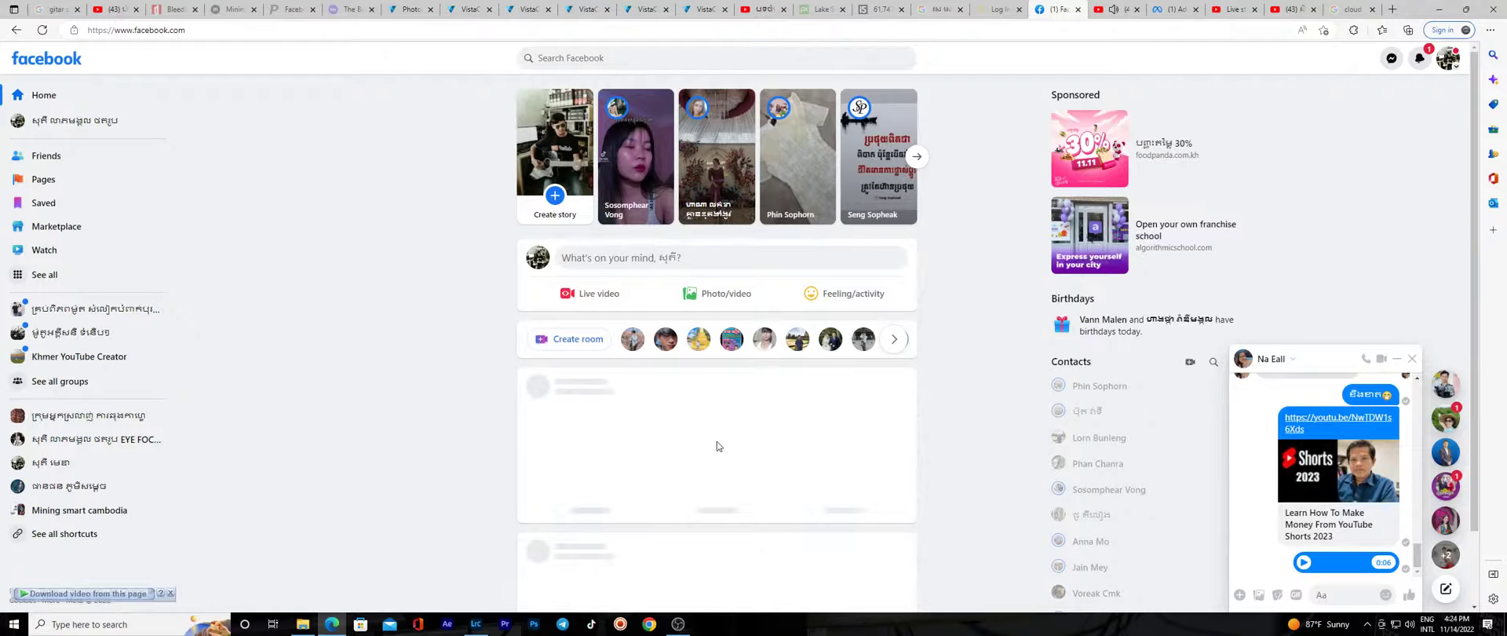
left_click(43, 29)
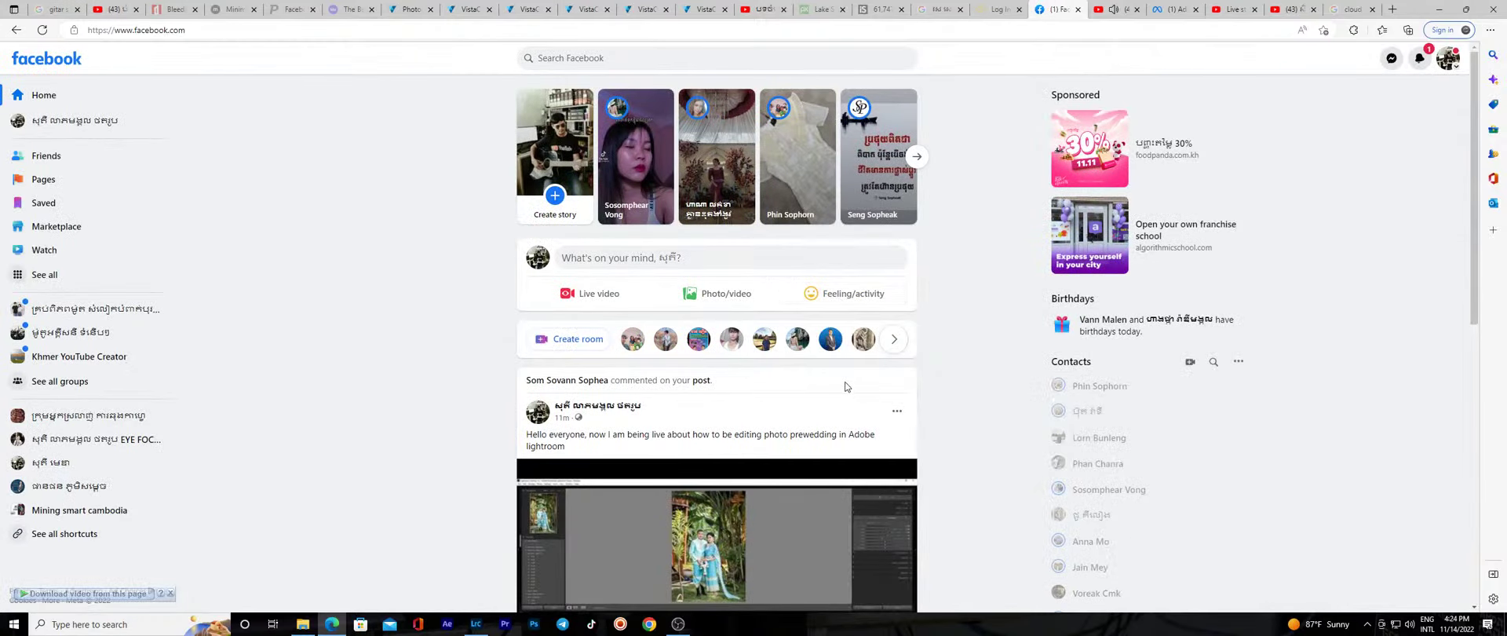
scroll(845, 386, "down", 2)
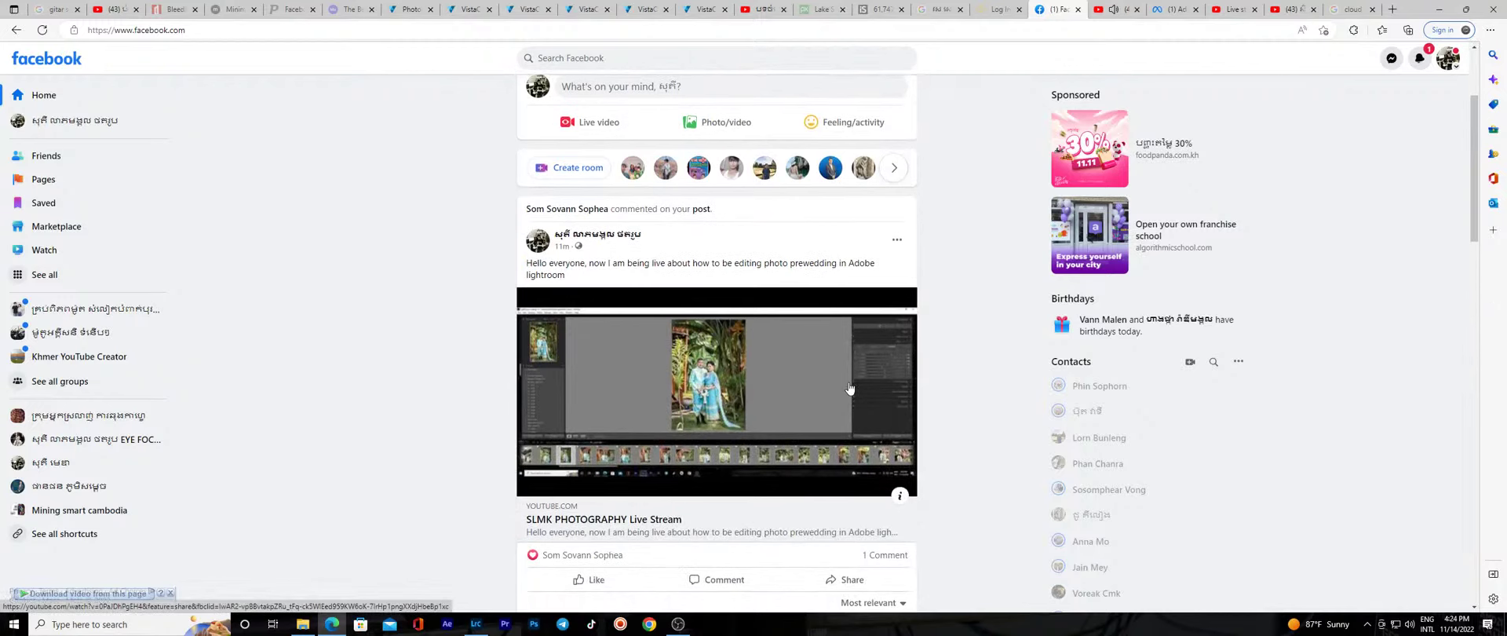
scroll(848, 388, "down", 1)
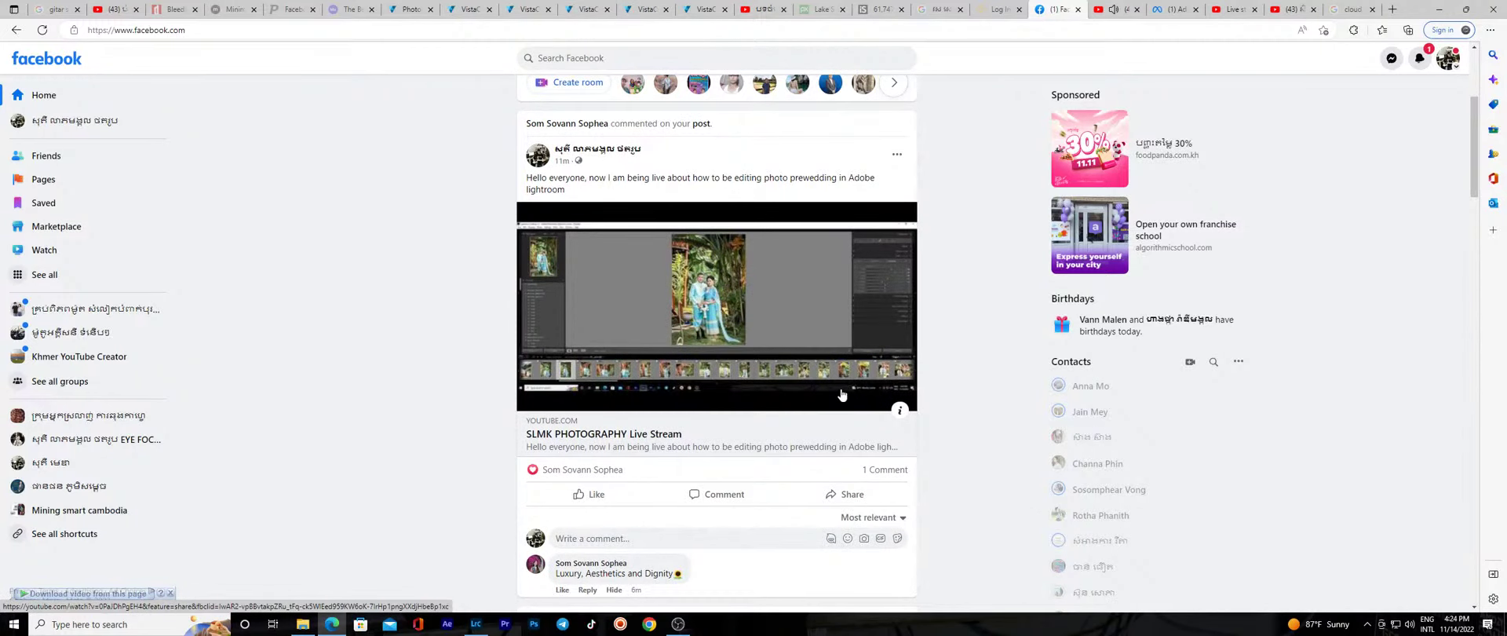
scroll(843, 394, "down", 1)
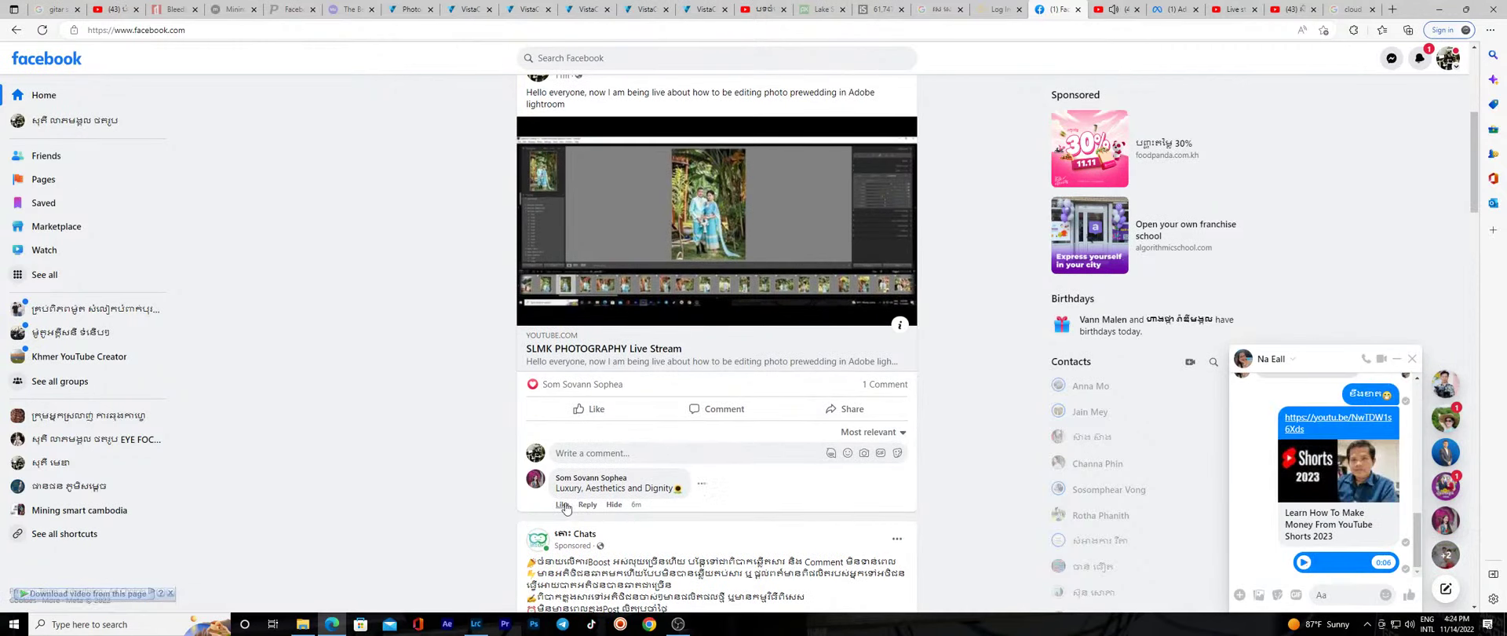
React Haha to the comment on the live-stream post and list the post's options.
mouse_move(562, 503)
left_click(645, 483)
scroll(727, 436, "up", 1)
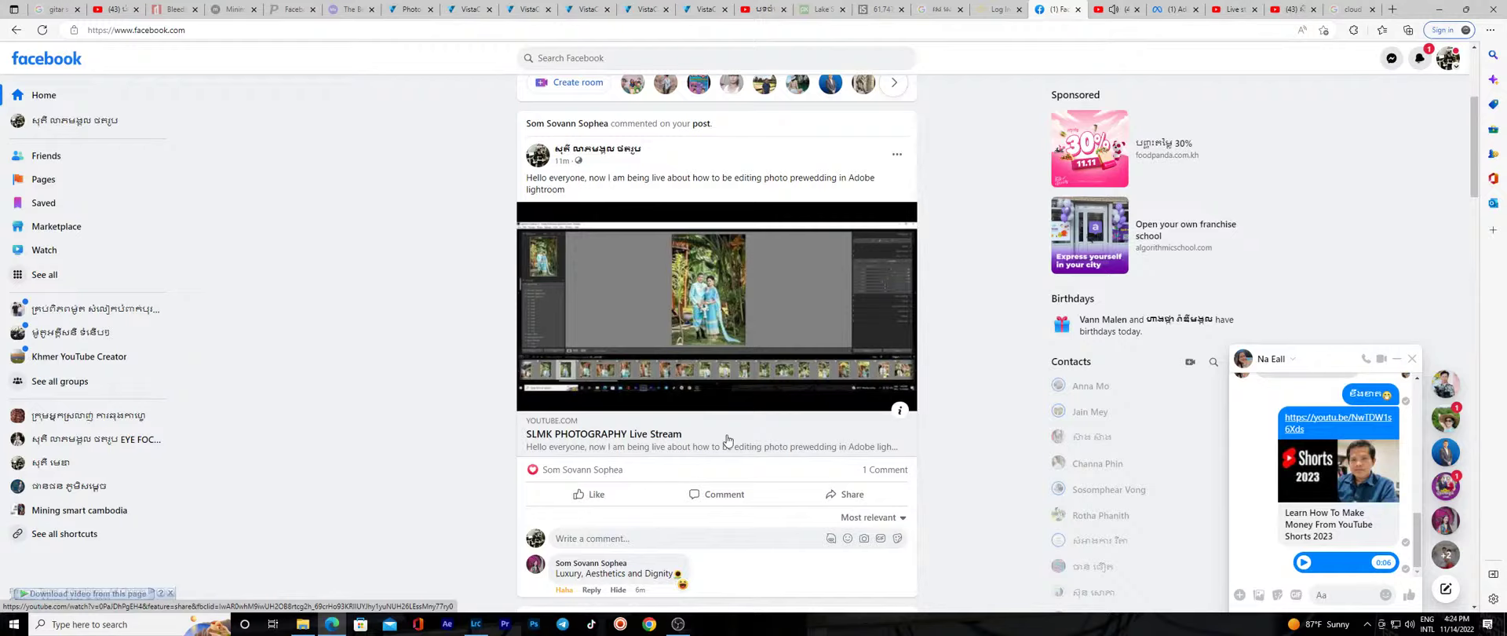
left_click(897, 155)
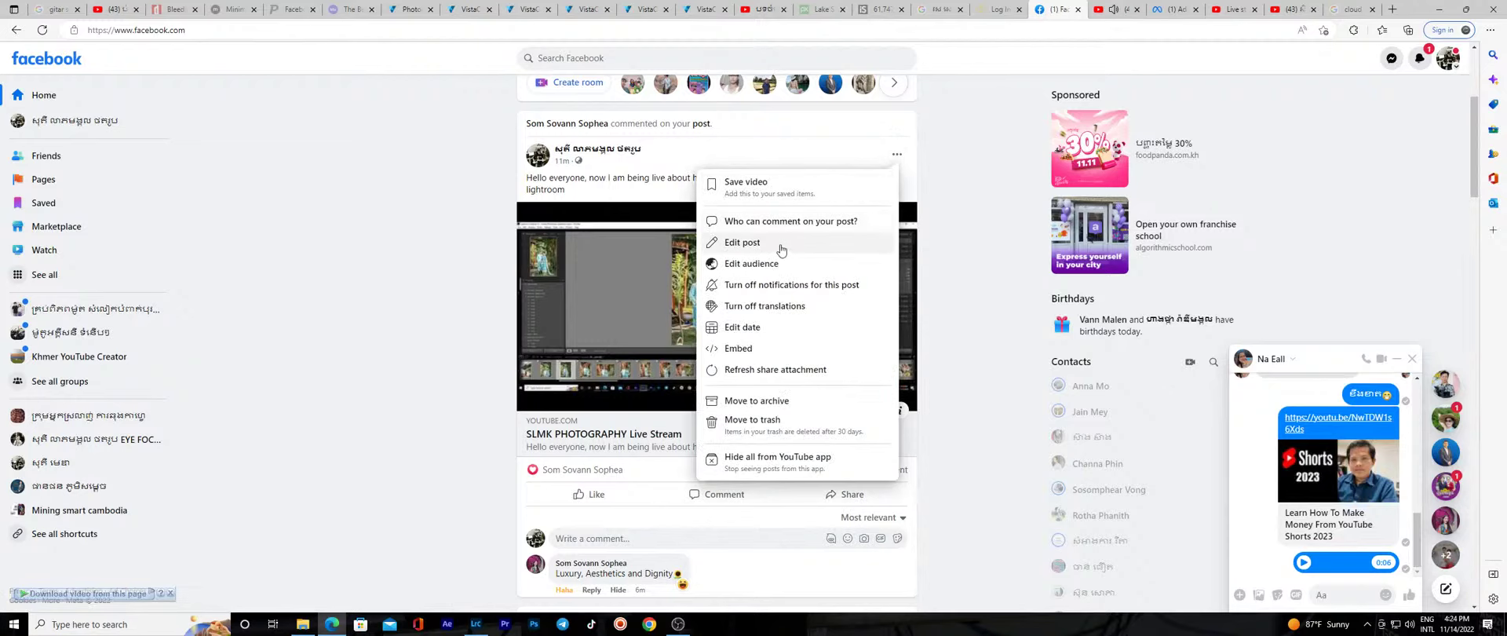
Edit the post, appending '2022' and a new line asking readers to subscribe to the channel.
left_click(777, 245)
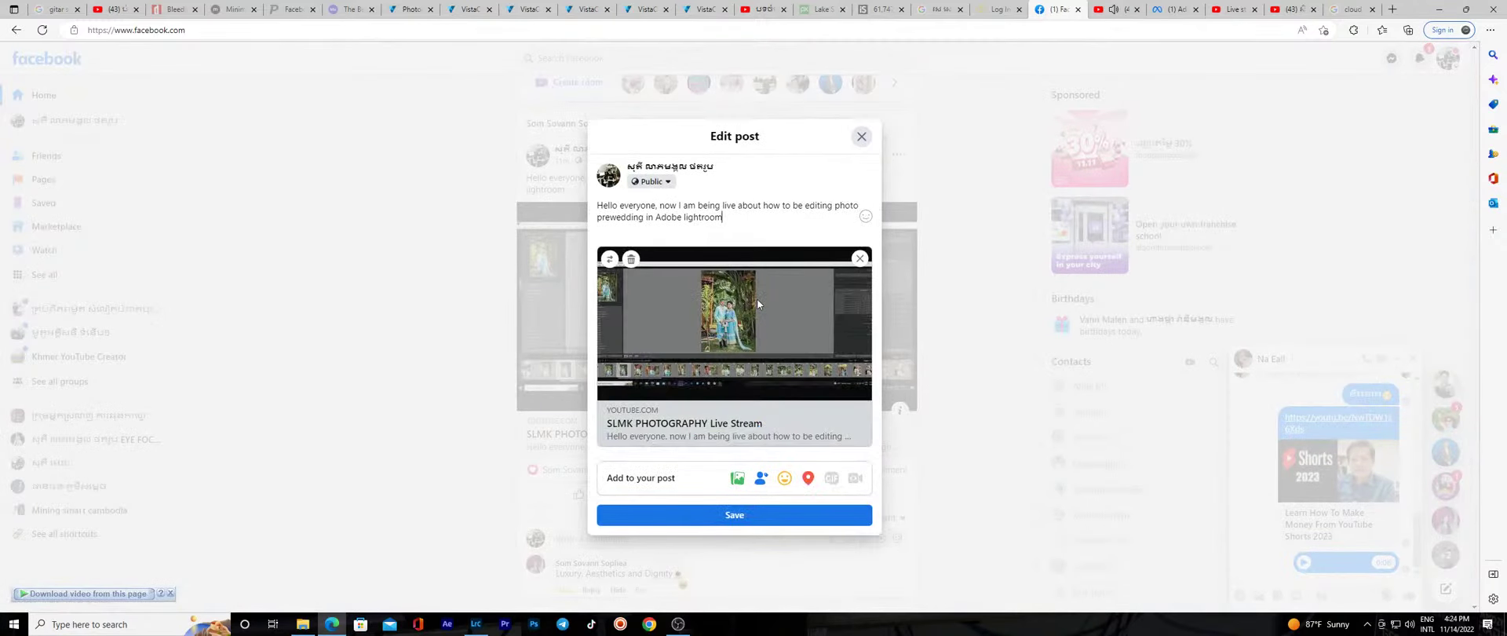
type(" 2022")
key("Return")
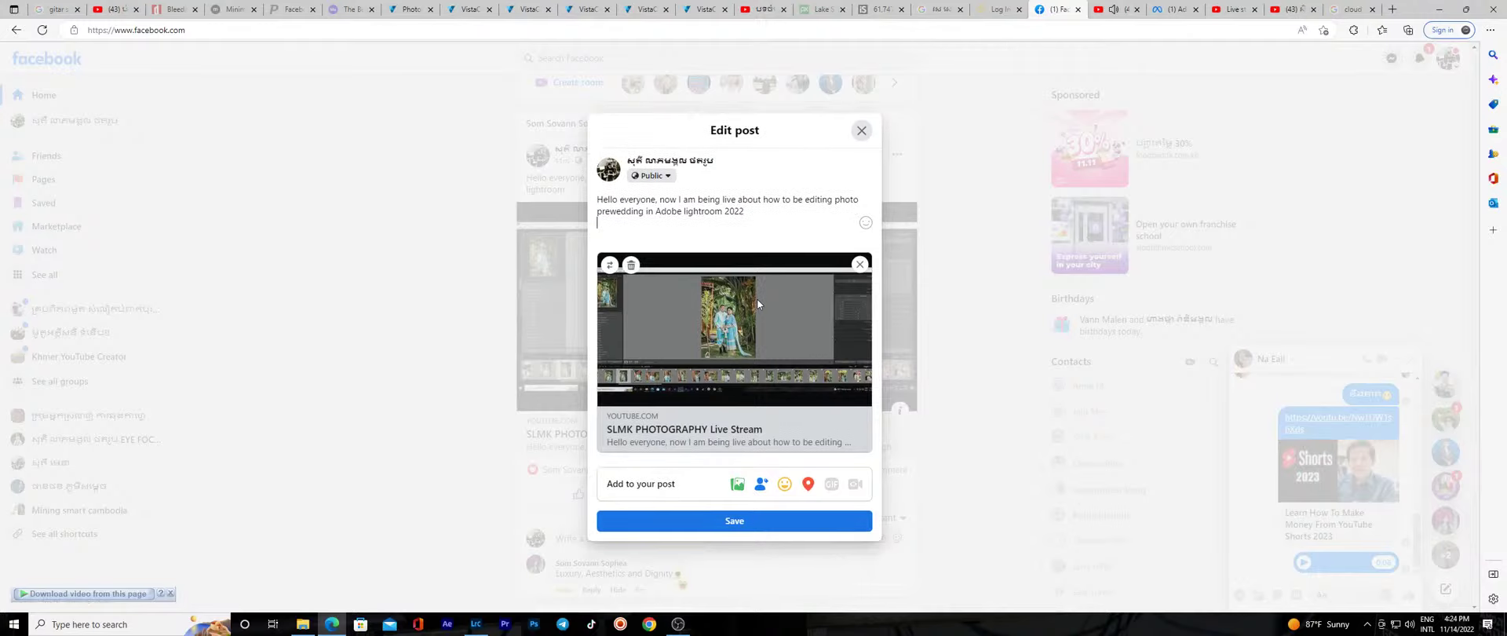
type("eas")
type("e h")
type("elp ")
type("to")
type(" seb")
key("BackSpace")
key("BackSpace")
type("ub")
type("s")
type("cribe m")
type("y Ca")
key("BackSpace")
type("h")
type("anell")
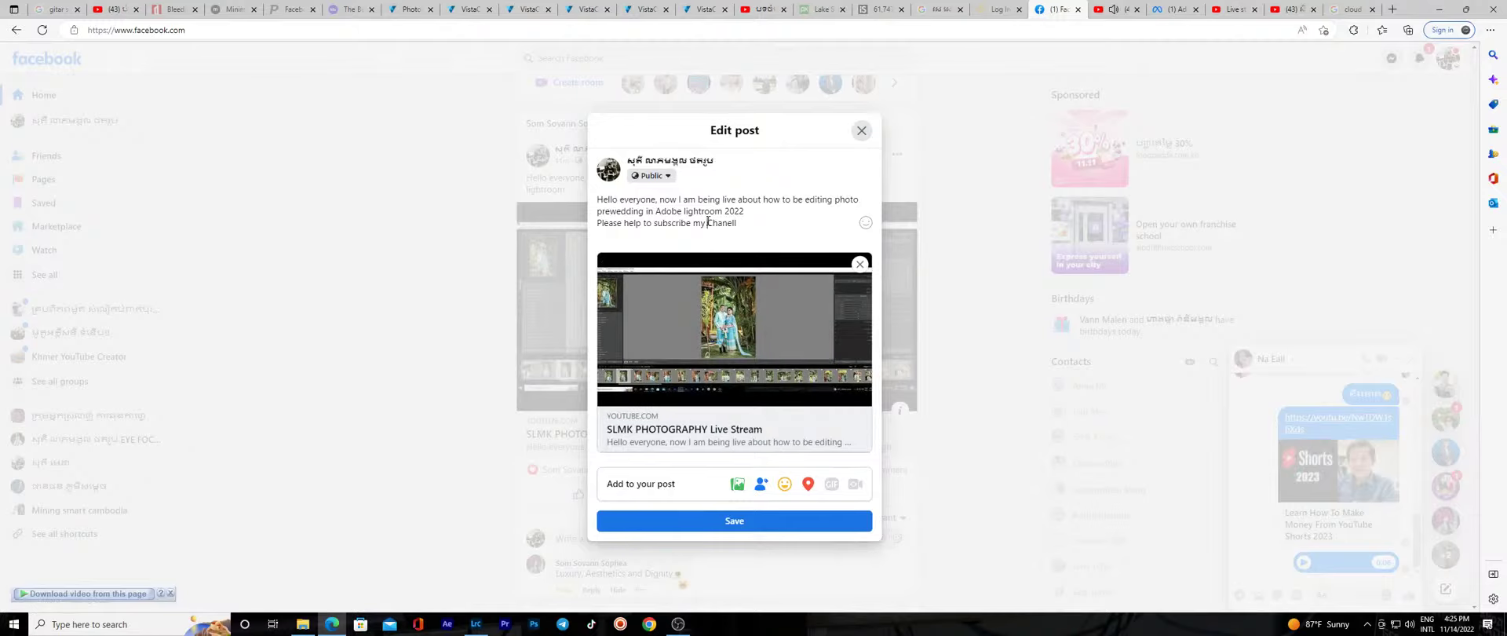
Insert 'YouTube' before the channel word, spell-corrected, and add 'for more.'.
left_click(707, 222)
type("Y")
key("BackSpace")
type("Yo")
type("utube")
left_click(729, 223)
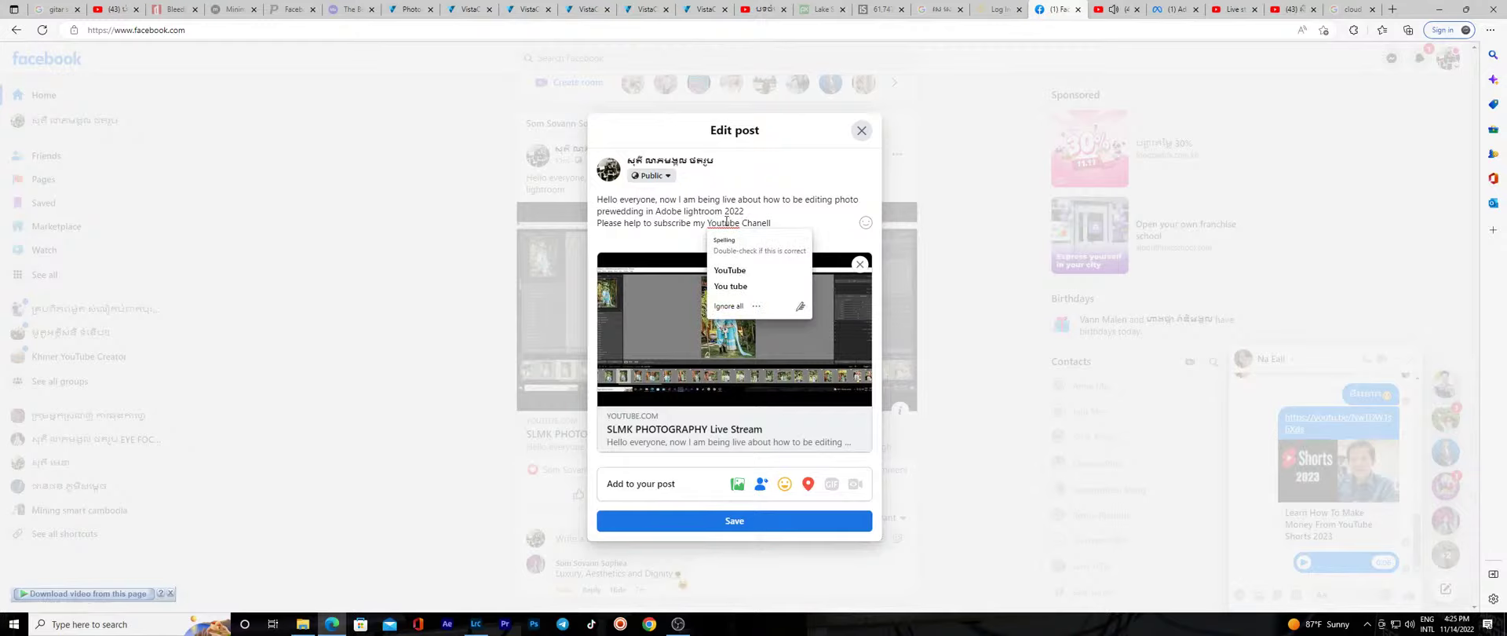
left_click(729, 269)
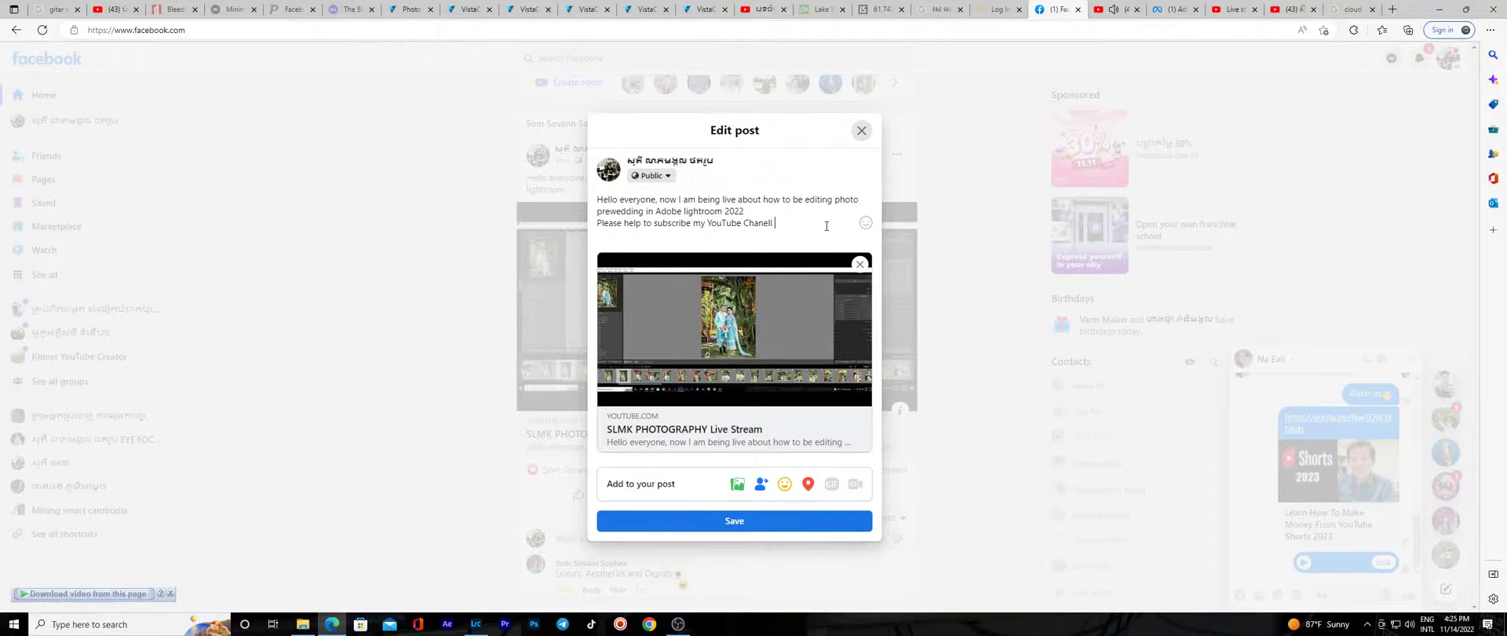
type("fo")
type("r more")
type("....")
Add a closing line 'SLMK Photography. Thanks!' and save the post.
key("Return")
type("S")
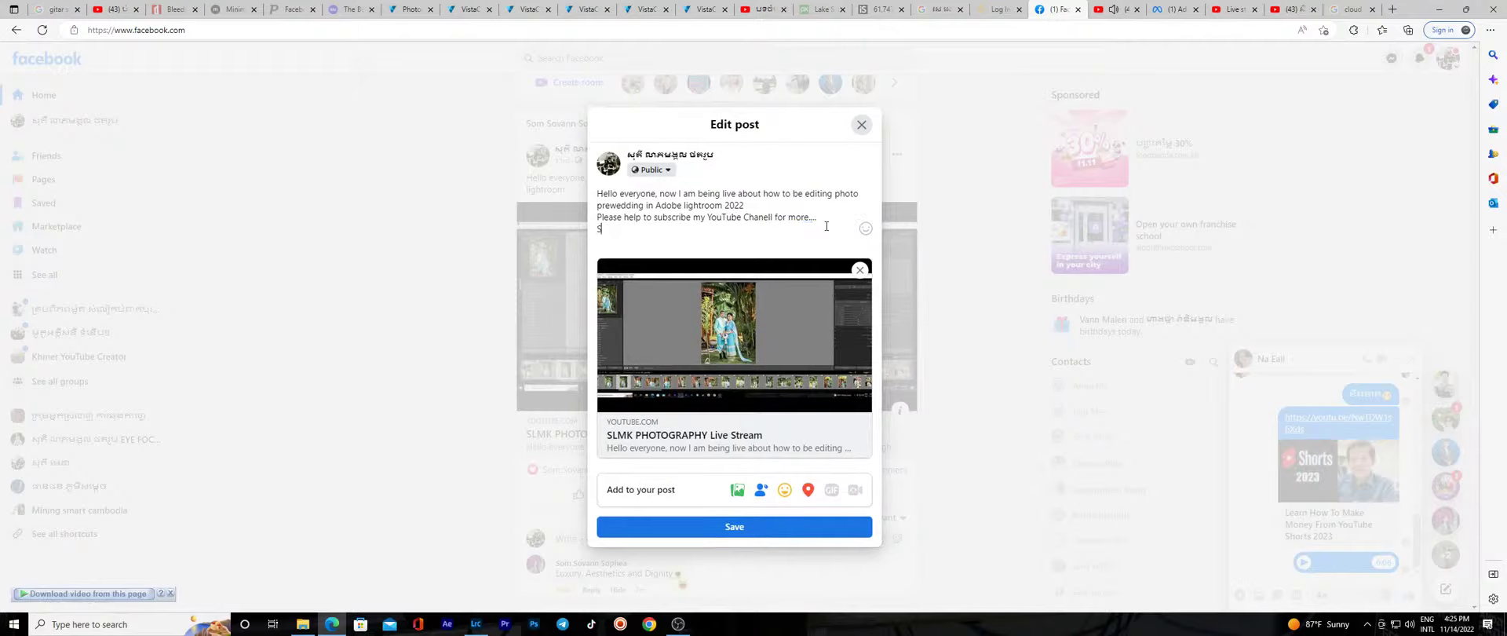
type("LM")
type("K P")
type("hotog")
type("raphy. ")
type("Thanks!")
left_click(735, 528)
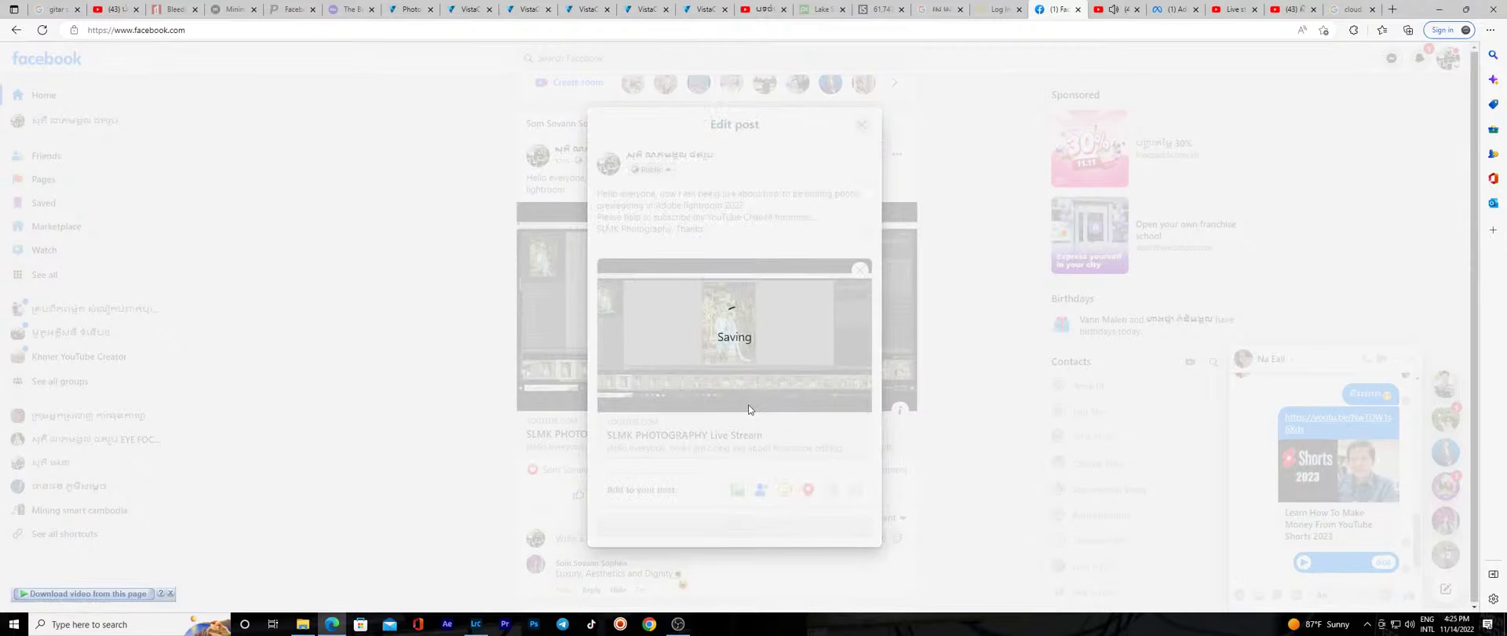
Go through the YouTube tabs and open the SLMK PHOTOGRAPHY channel via Your channel.
left_click(1268, 7)
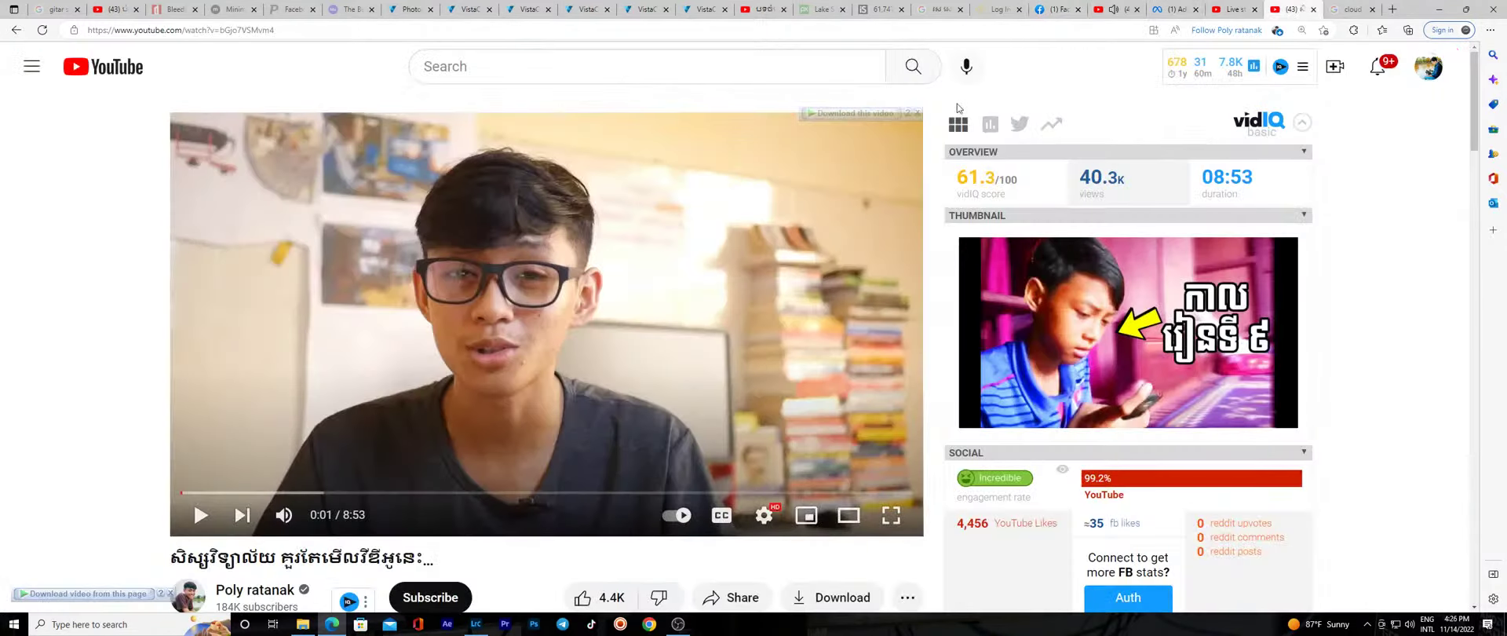
left_click(1229, 8)
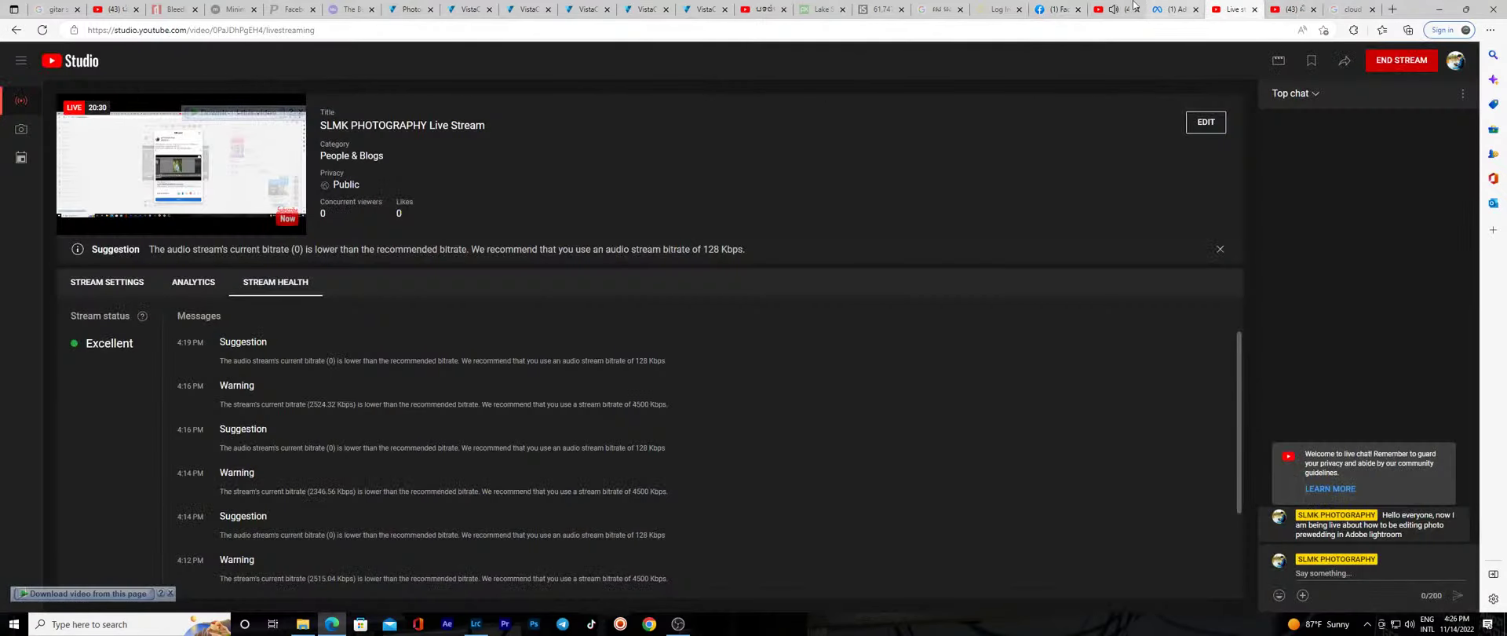
left_click(761, 9)
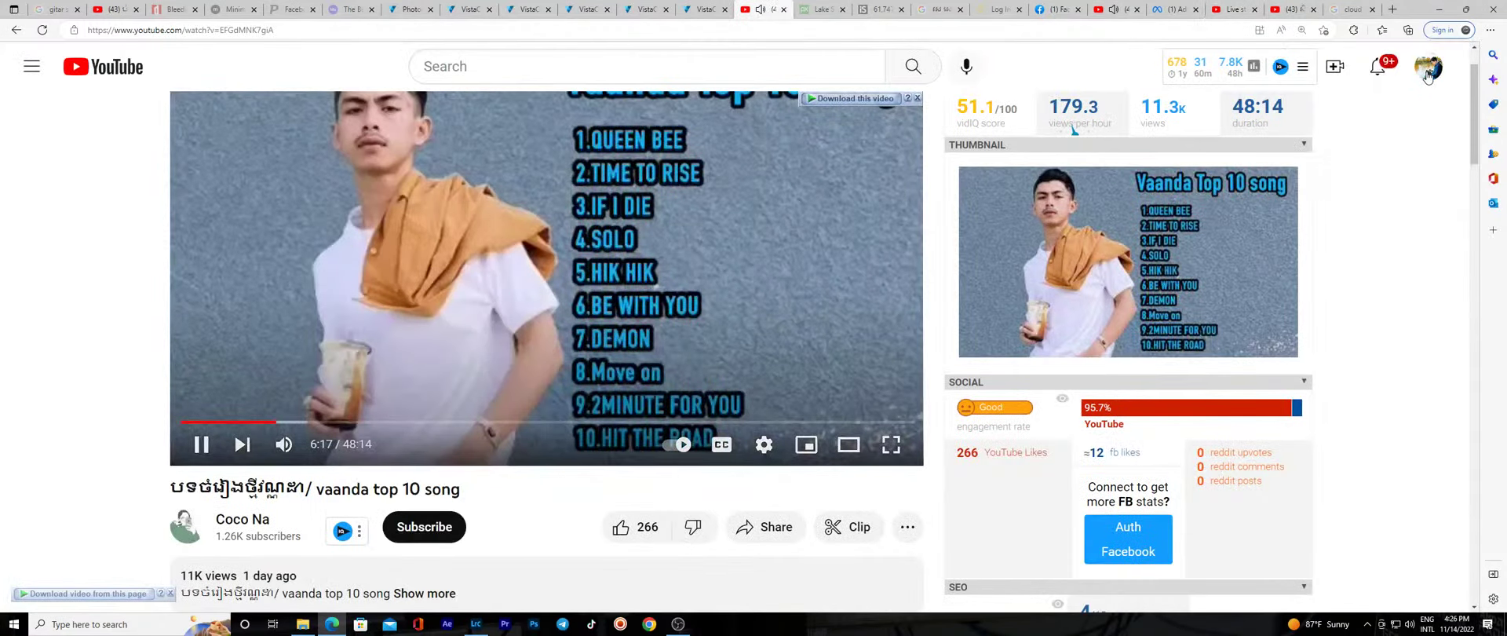
left_click(1428, 67)
left_click(1244, 171)
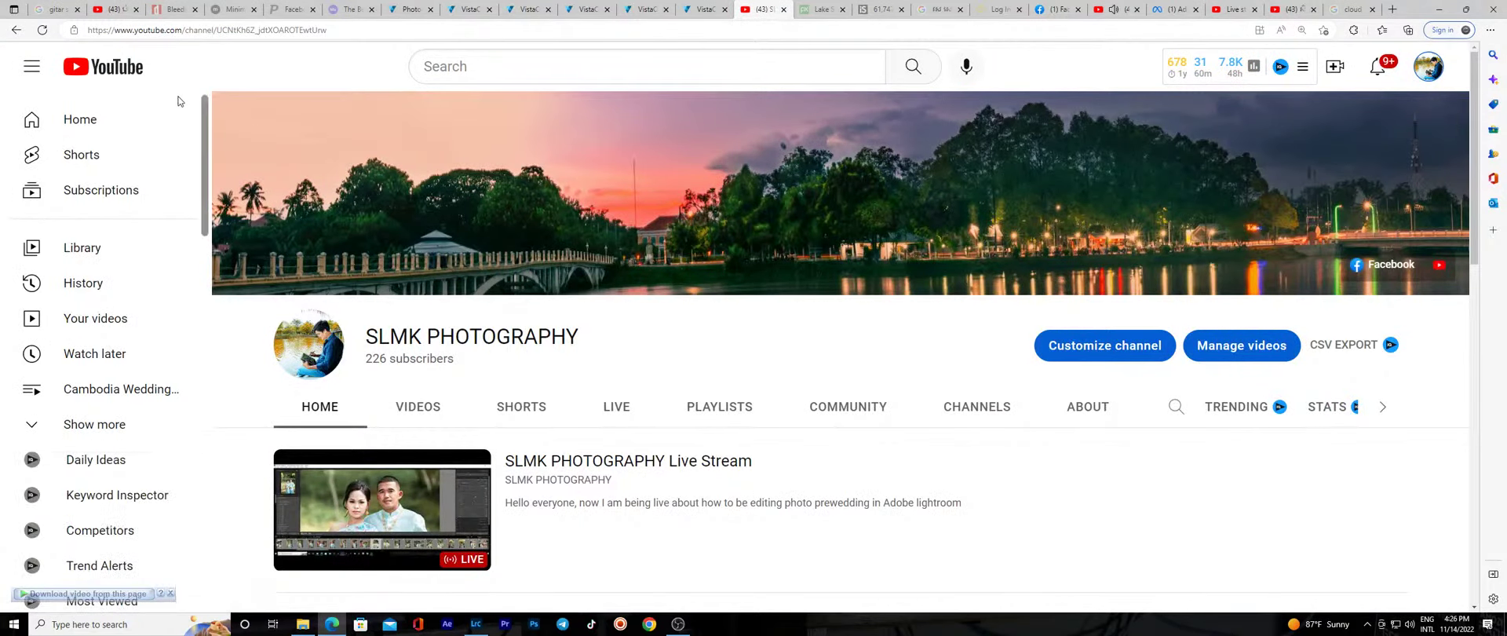
left_click(1425, 68)
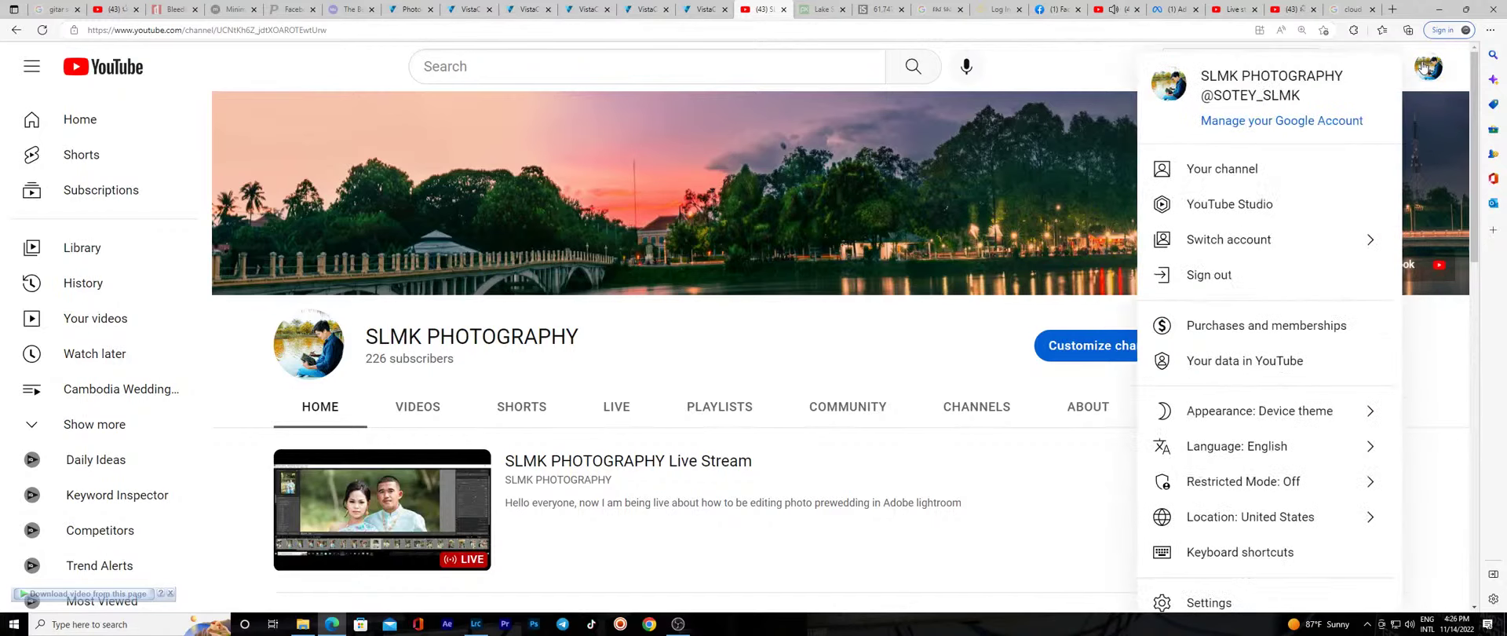
left_click(1245, 176)
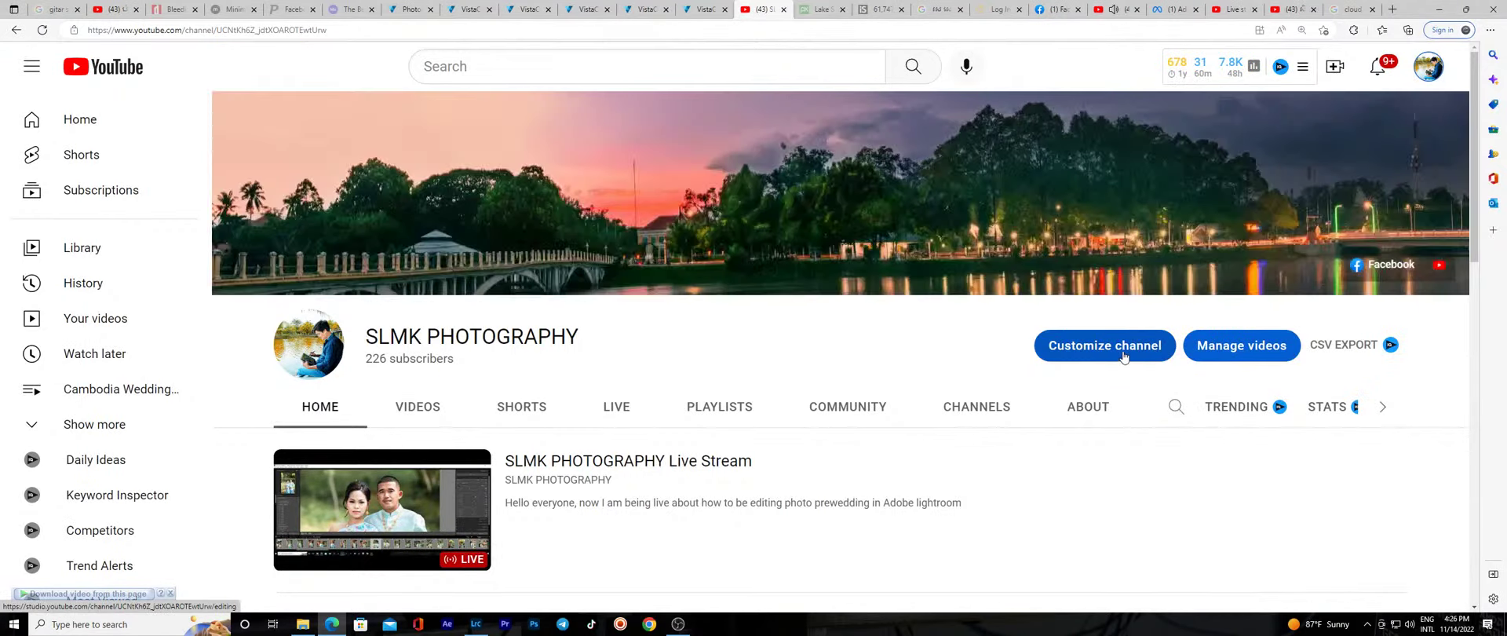
In channel customization's Basic info, select the channel handle URL, then return to Facebook.
left_click(1123, 356)
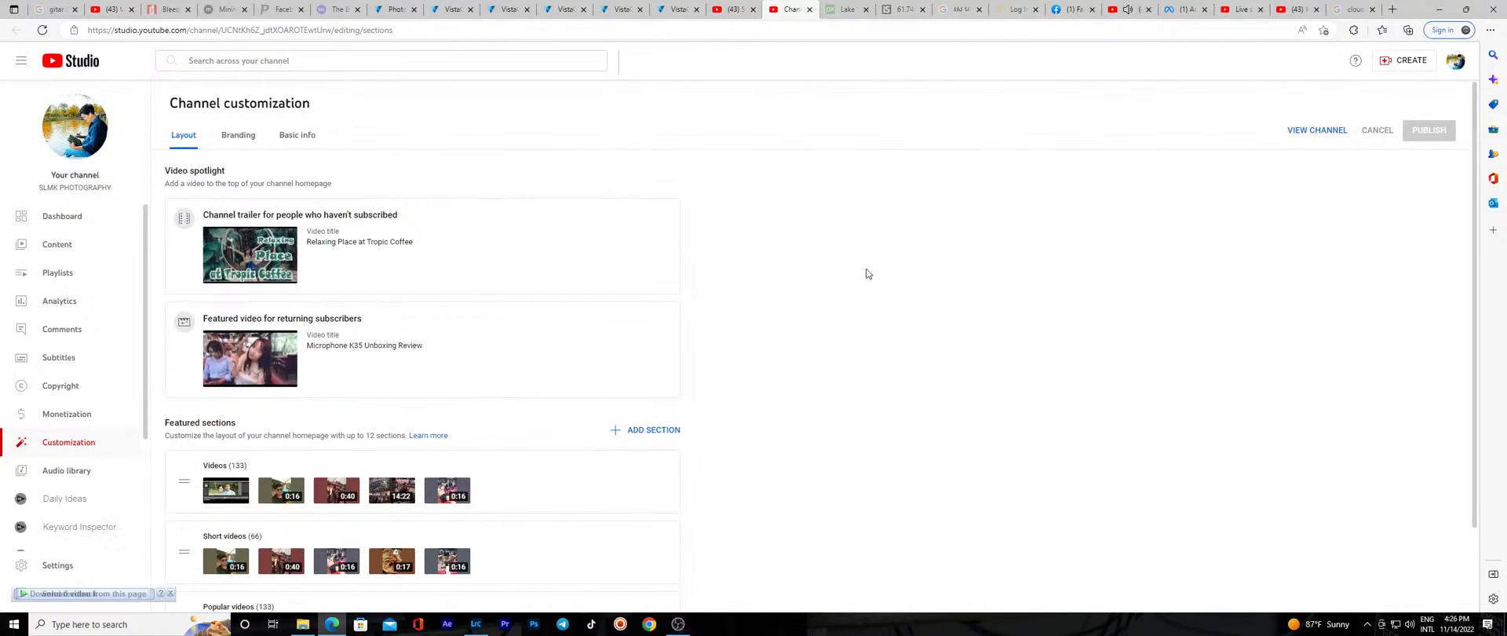
left_click(236, 141)
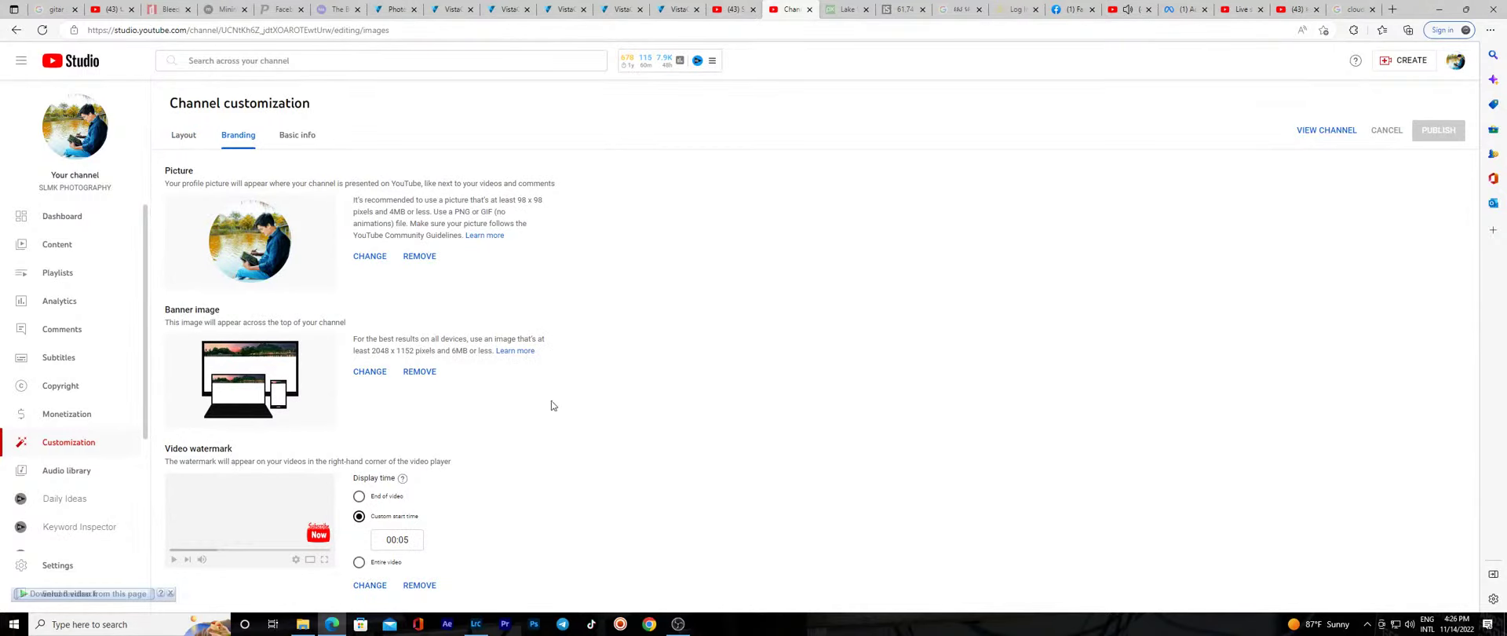
left_click(297, 137)
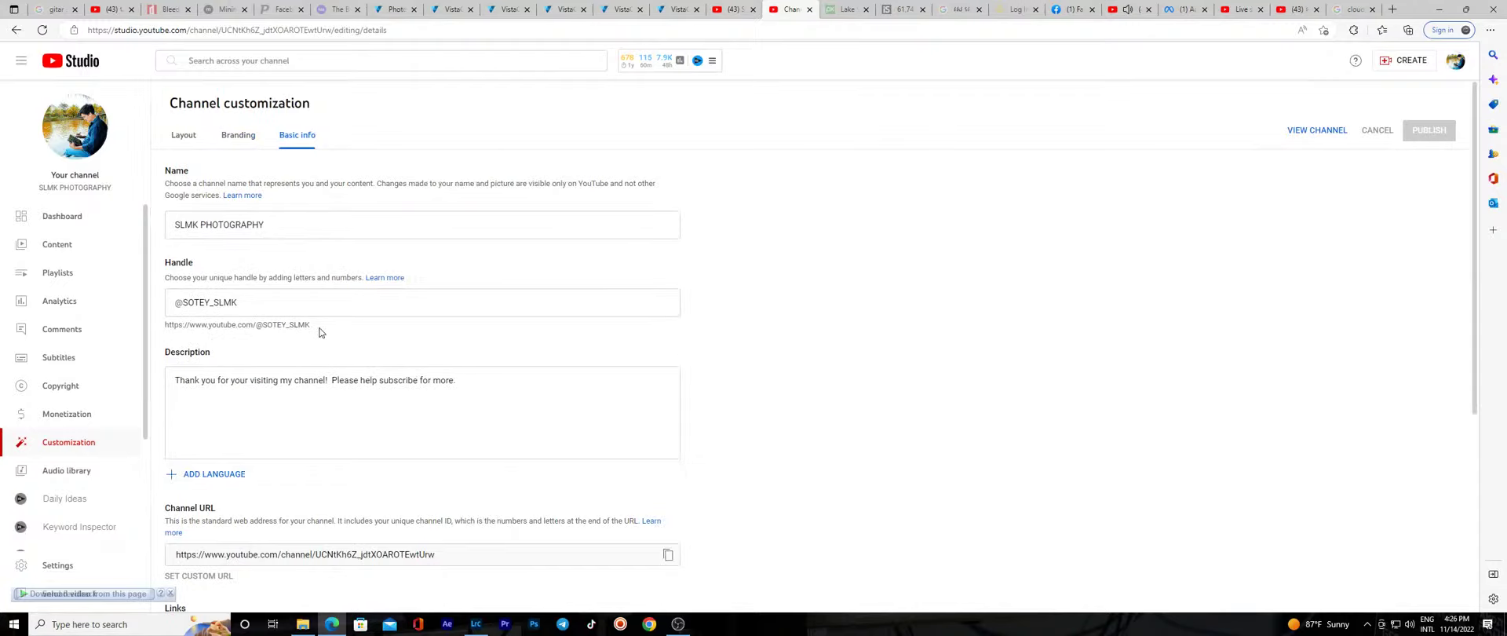
left_click_drag(319, 331, 163, 330)
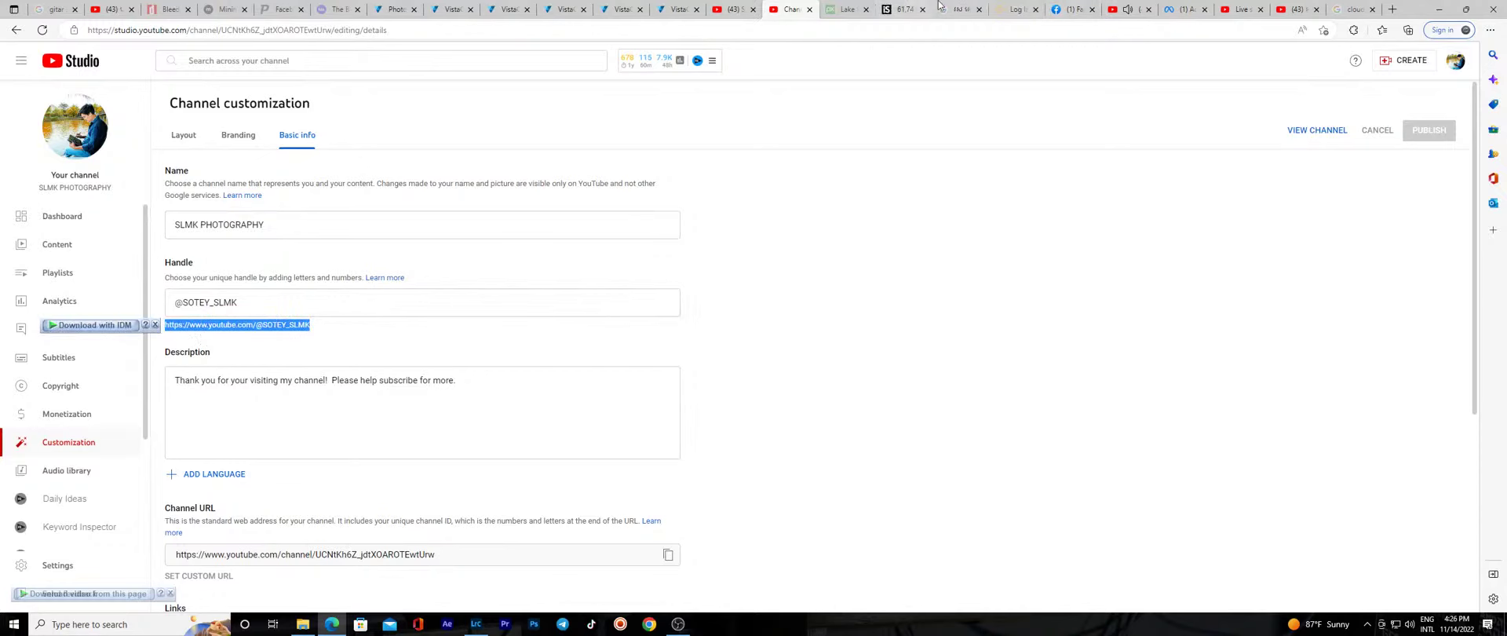
left_click(1071, 9)
Edit the live-stream post to add the channel handle link on a new line, save, and minimize the browser.
left_click(897, 155)
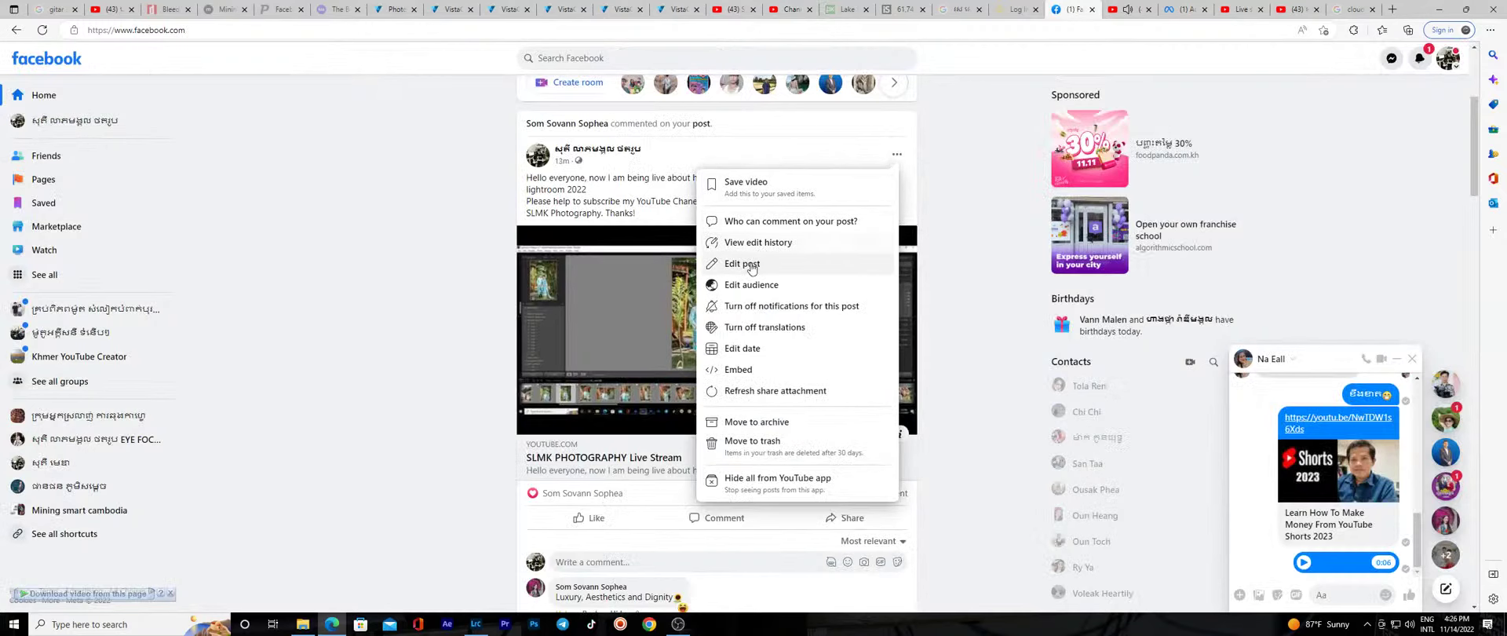
left_click(742, 264)
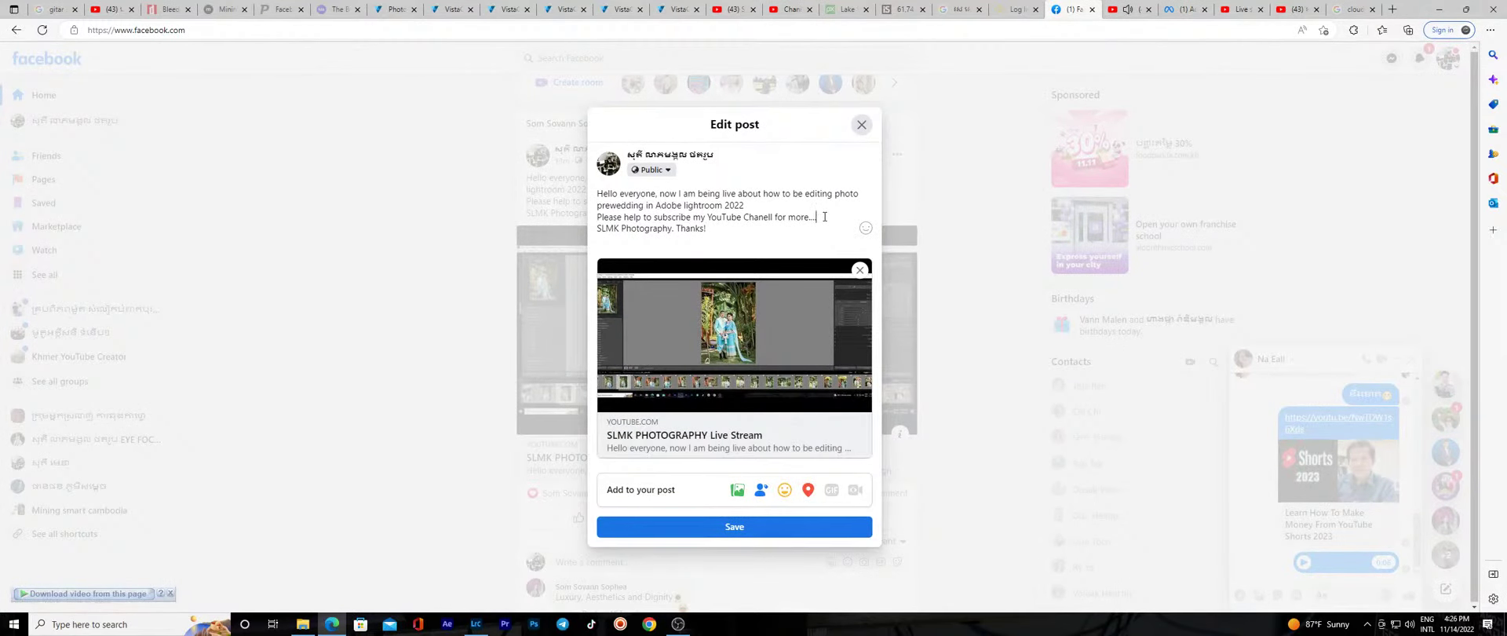
key("Return")
type("https://www.youtube.com/@SOTEY_SLMK")
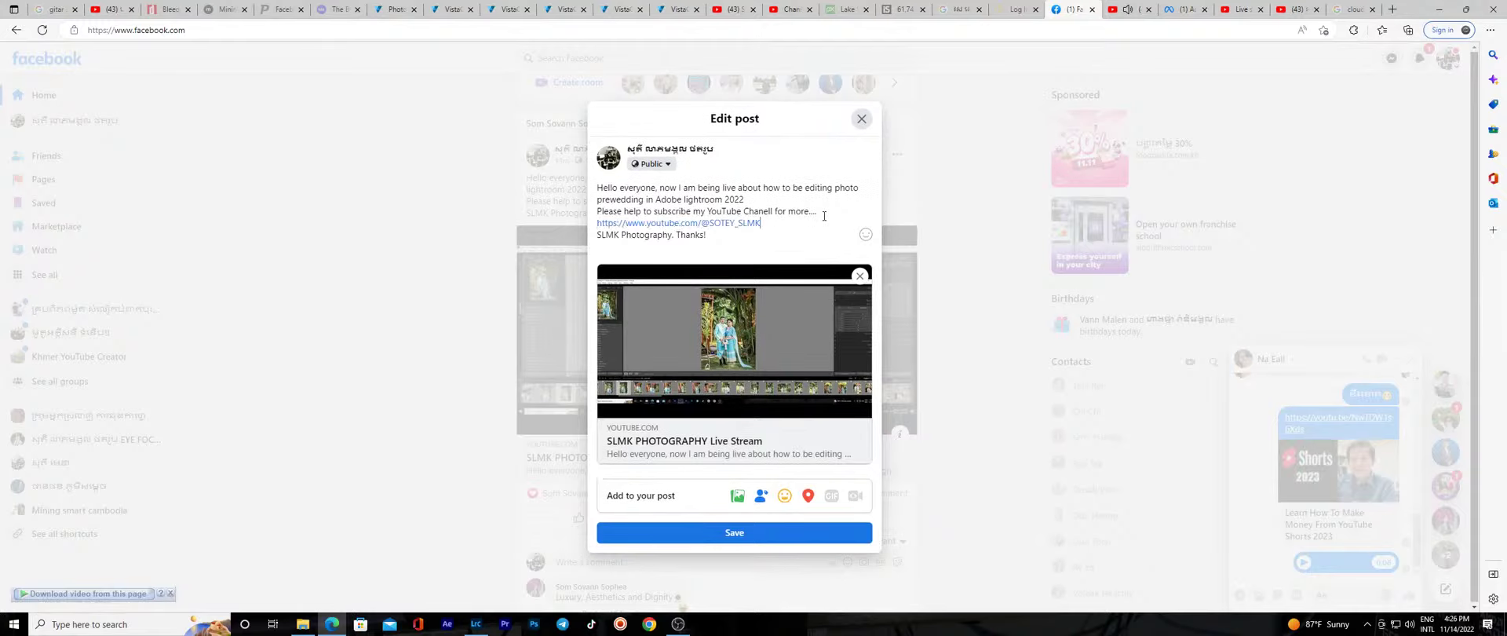
left_click(748, 534)
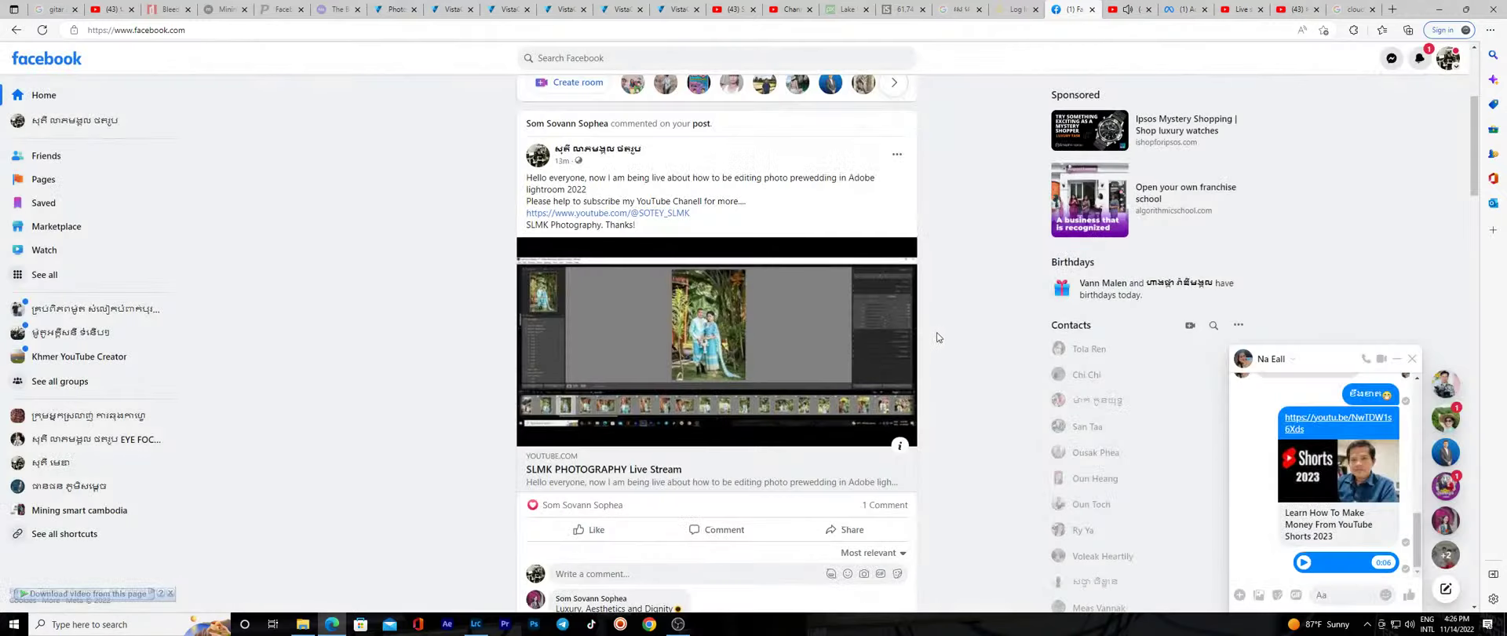
left_click(1442, 8)
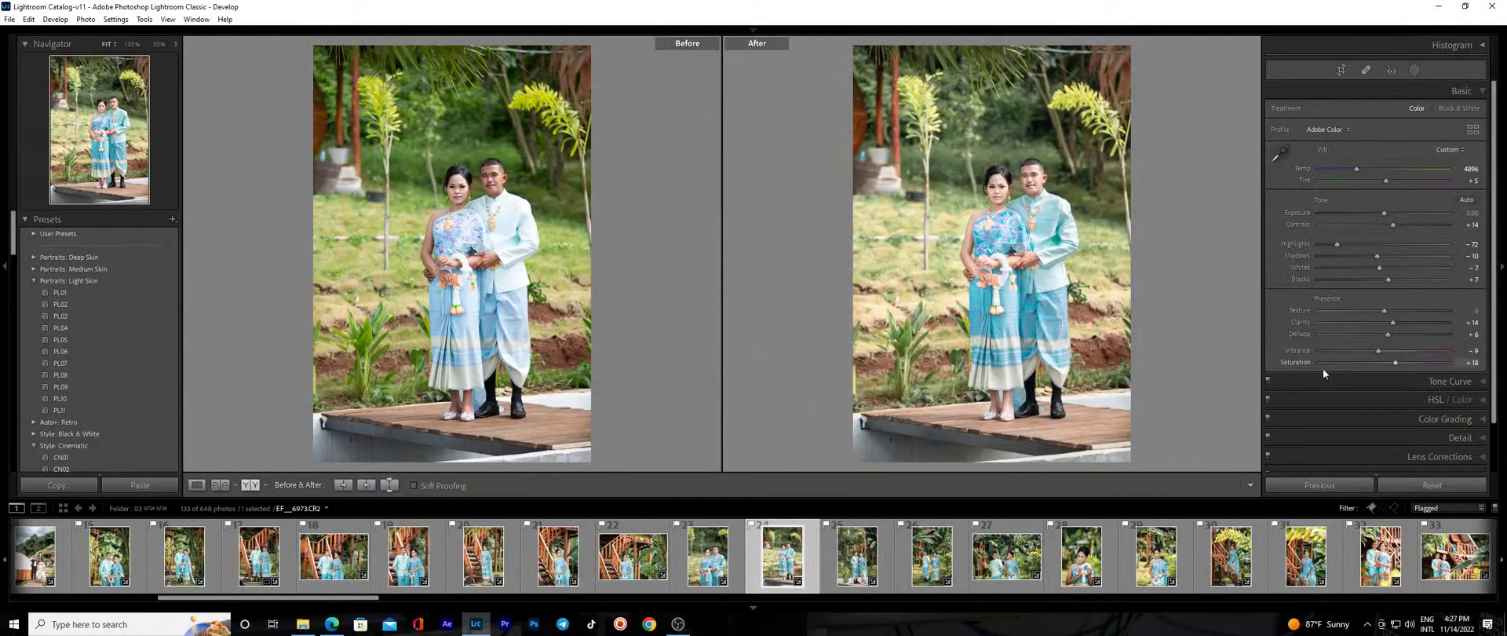
In HSL/Color, set Blue luminance to −22 and Aqua saturation to +14.
left_click(1391, 399)
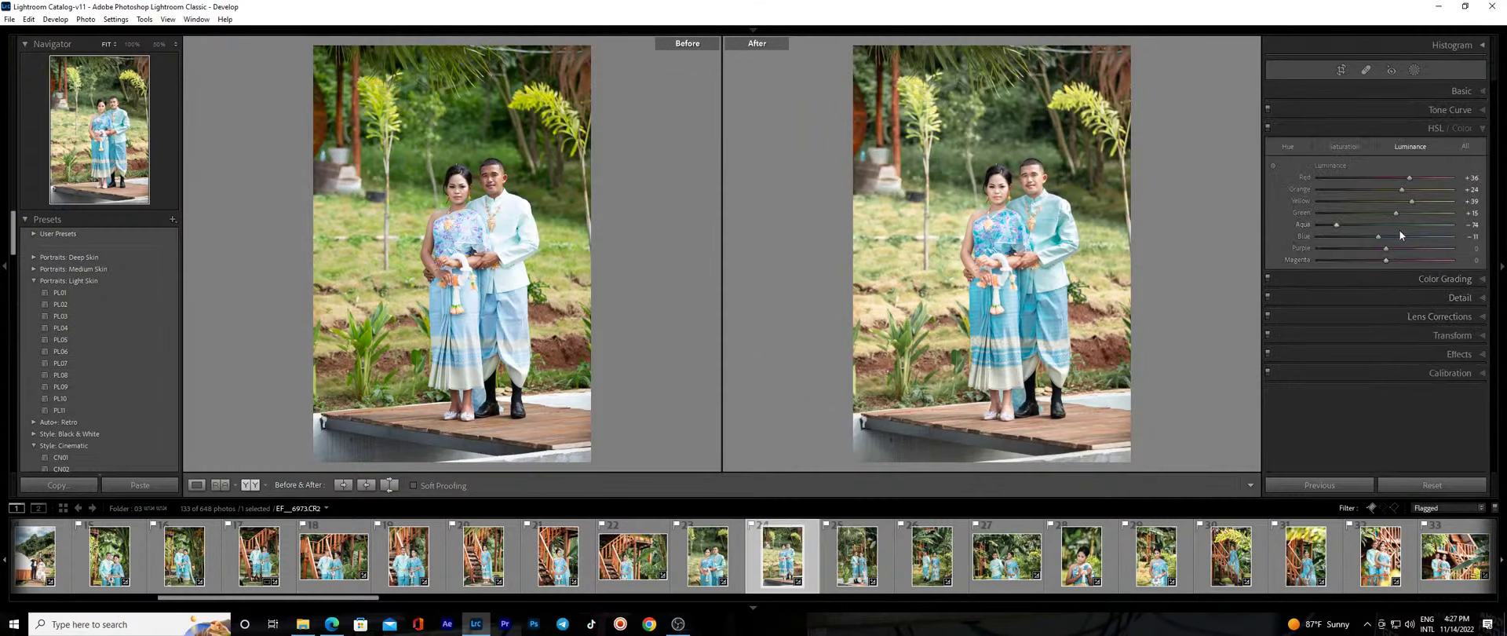
left_click_drag(1377, 236, 1369, 236)
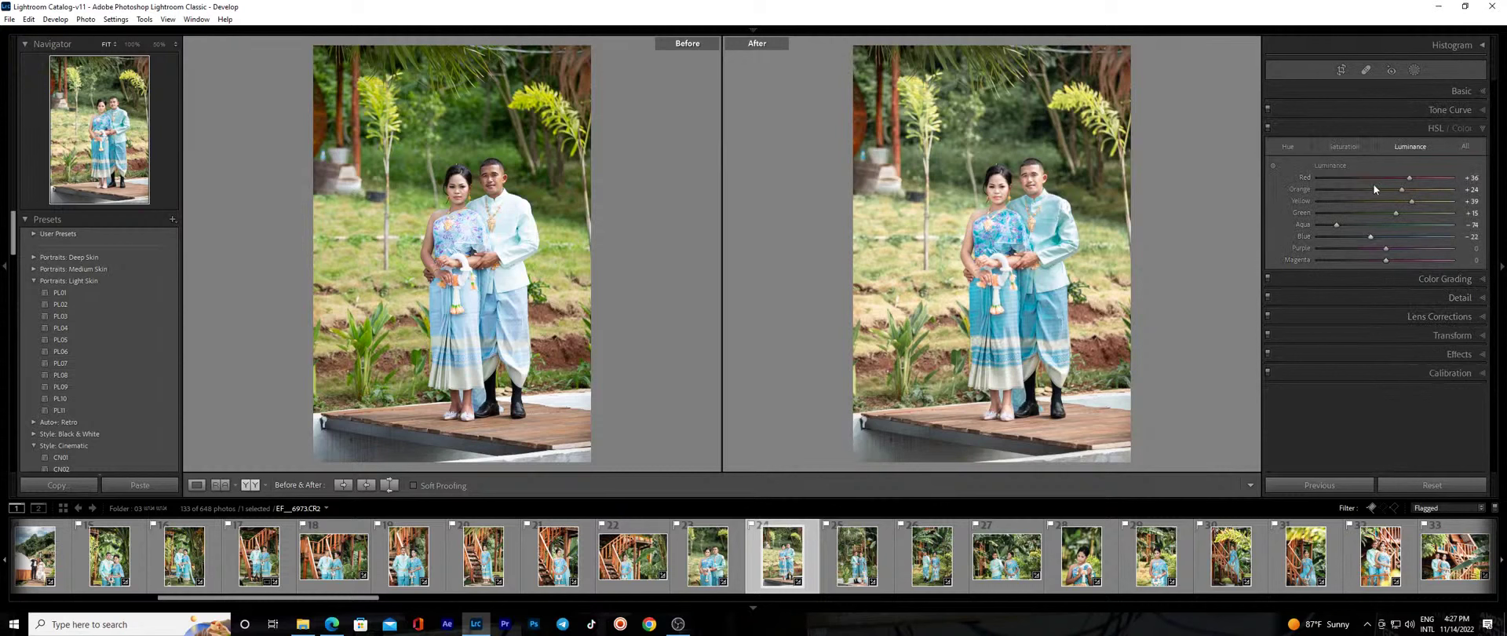
left_click(1289, 147)
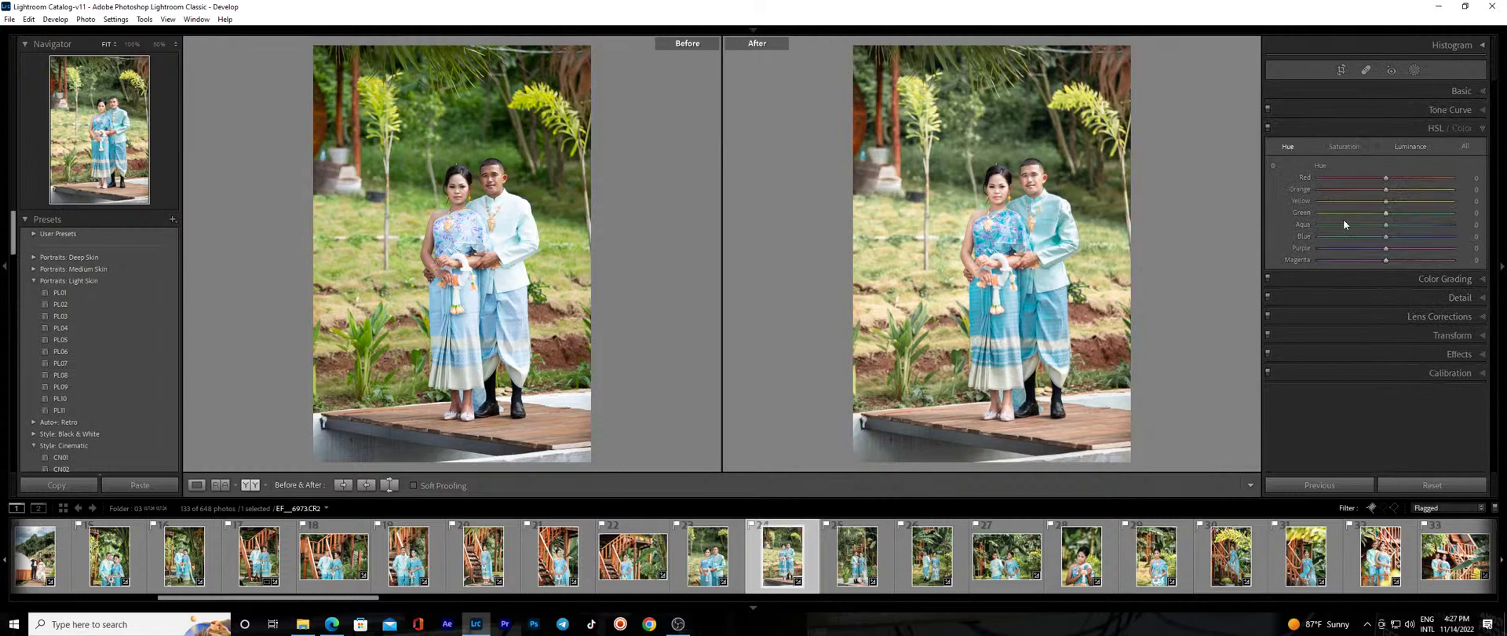
left_click(1347, 148)
left_click_drag(1386, 224, 1391, 224)
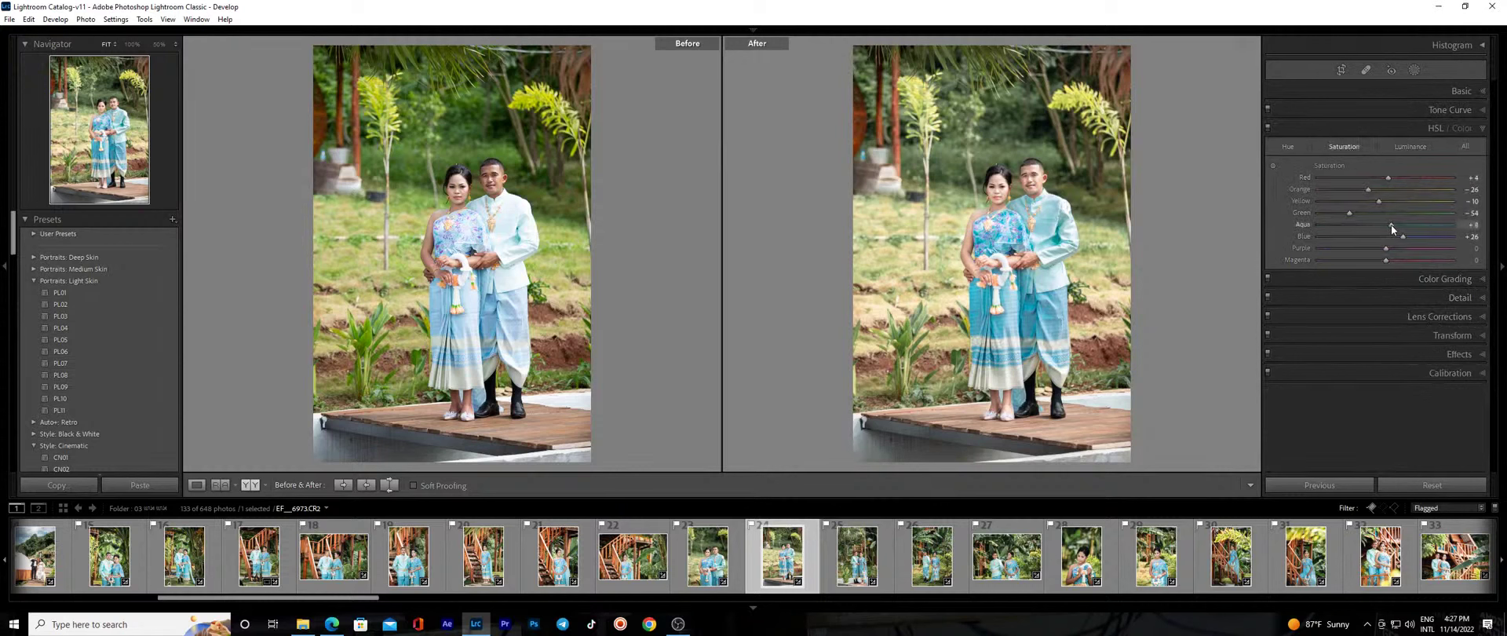
Zoom in to compare details, then move to the next couple photo by the palm.
left_click_drag(1121, 214, 1054, 222)
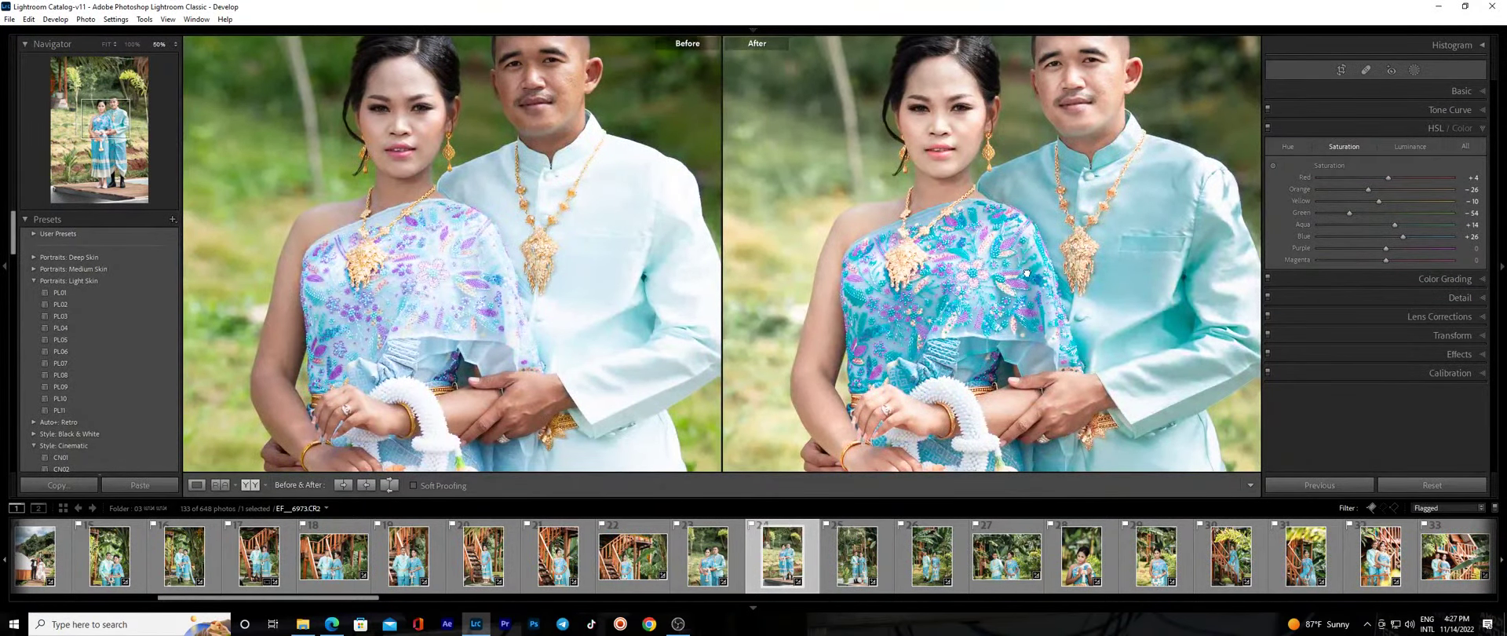
left_click(1054, 222)
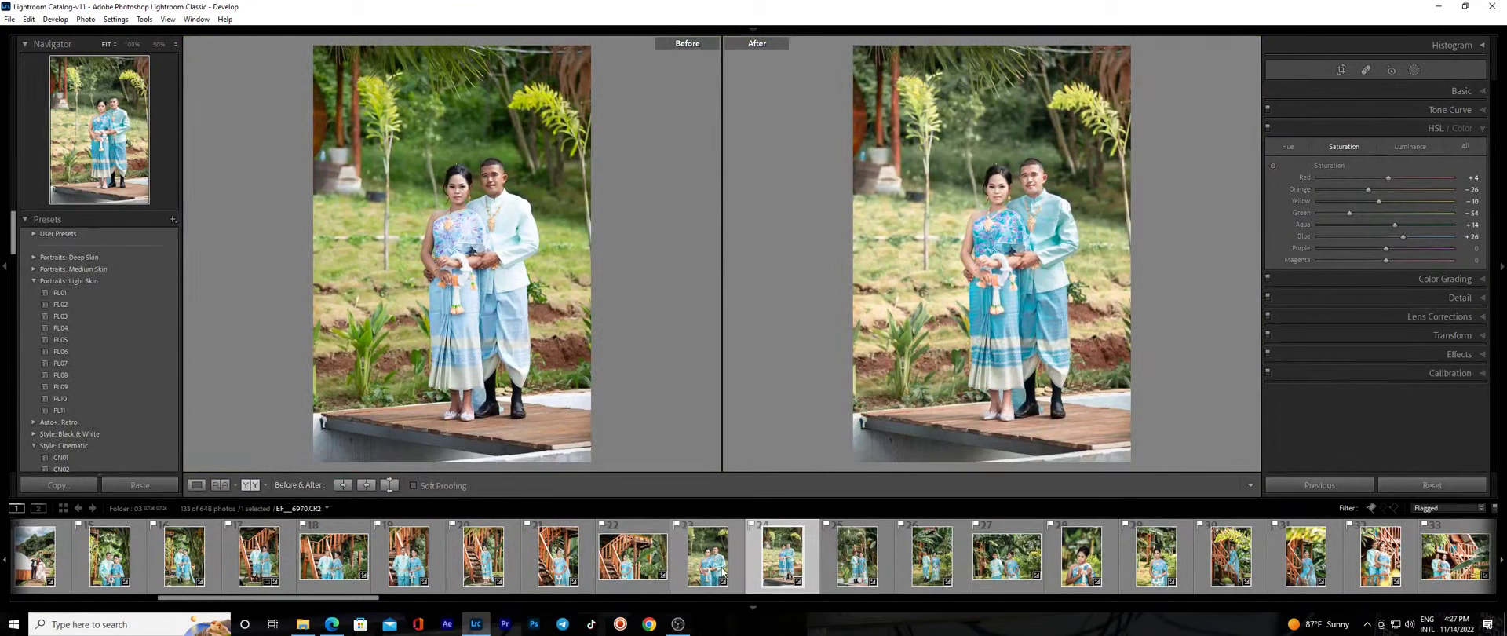
left_click(843, 569)
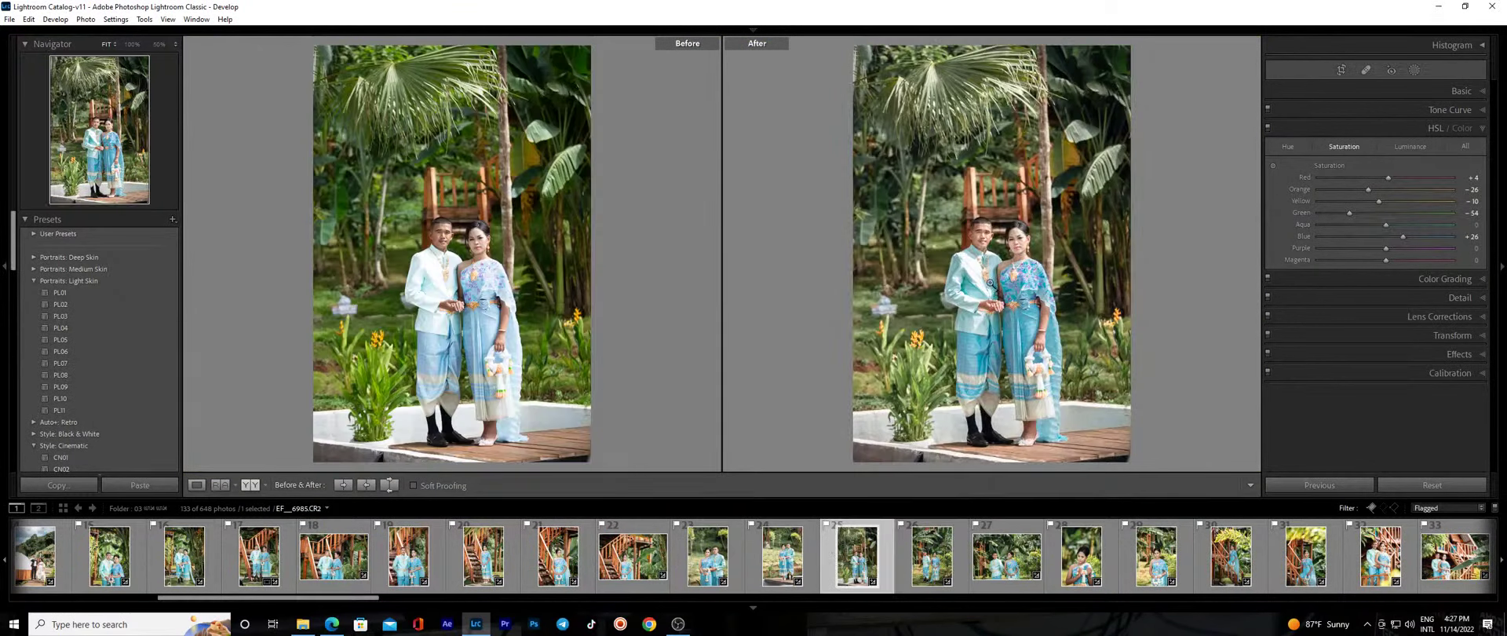
Add a radial gradient on the bride's foot with raised exposure and saturation −17.
left_click(990, 277)
scroll(1053, 303, "down", 5)
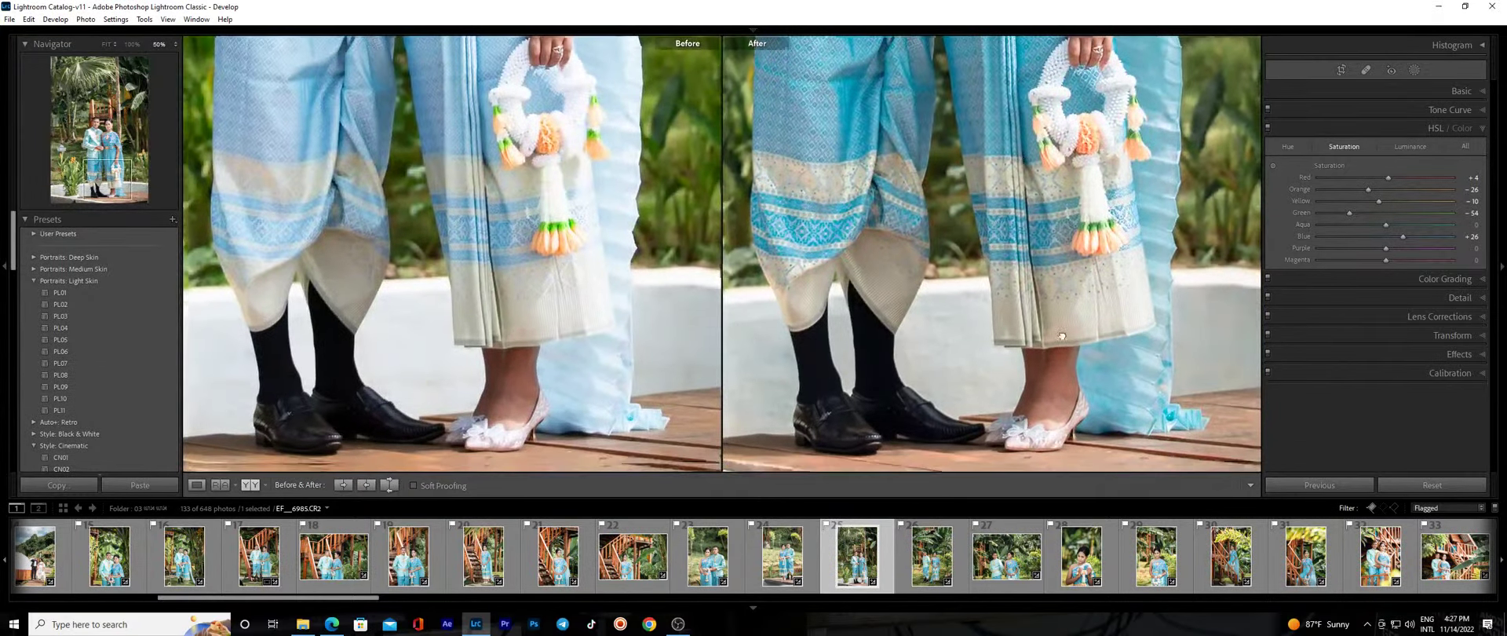
key("shift+m")
left_click_drag(1030, 322, 1079, 370)
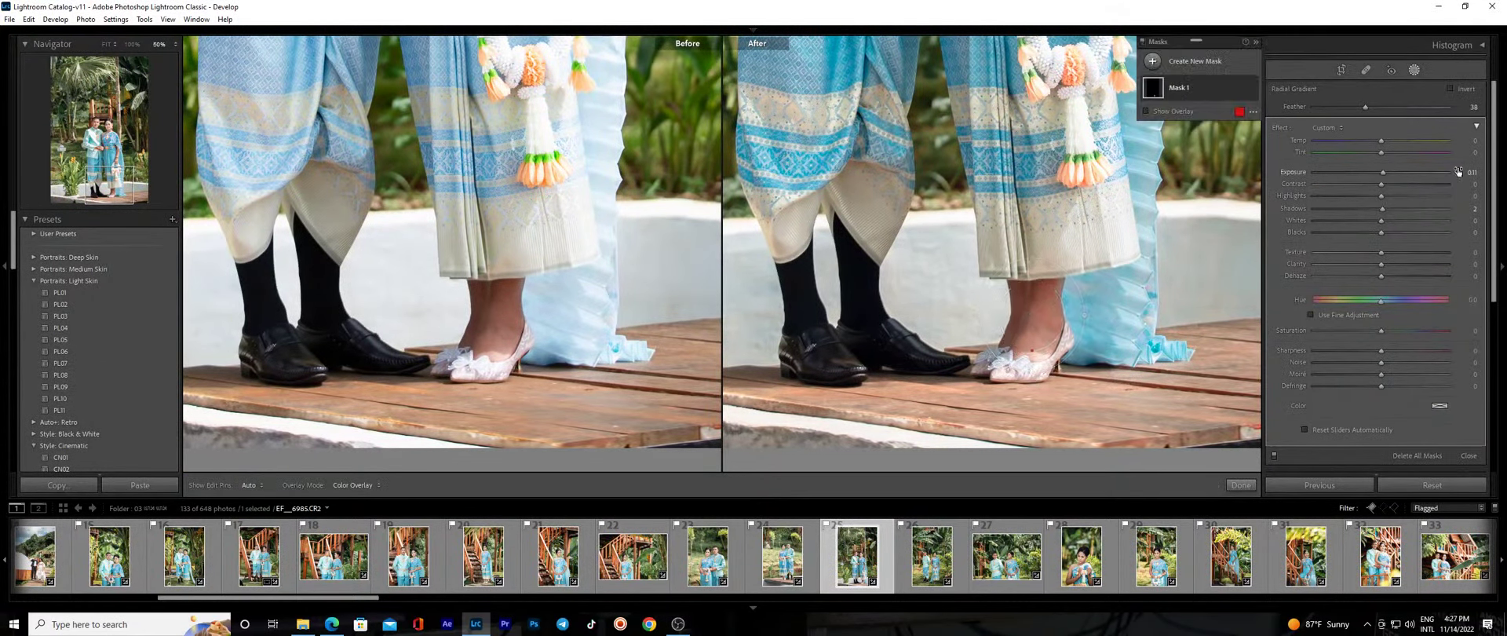
left_click_drag(1382, 172, 1389, 174)
left_click_drag(1381, 330, 1369, 331)
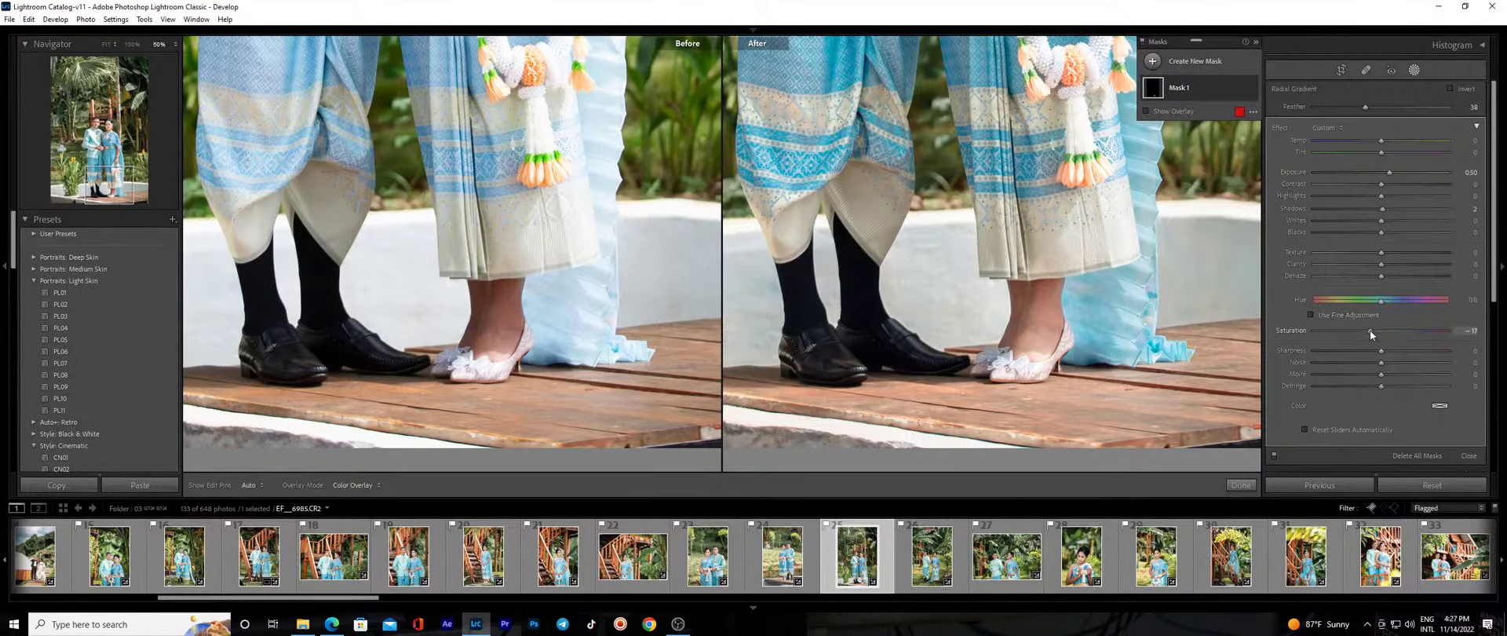
left_click(1240, 484)
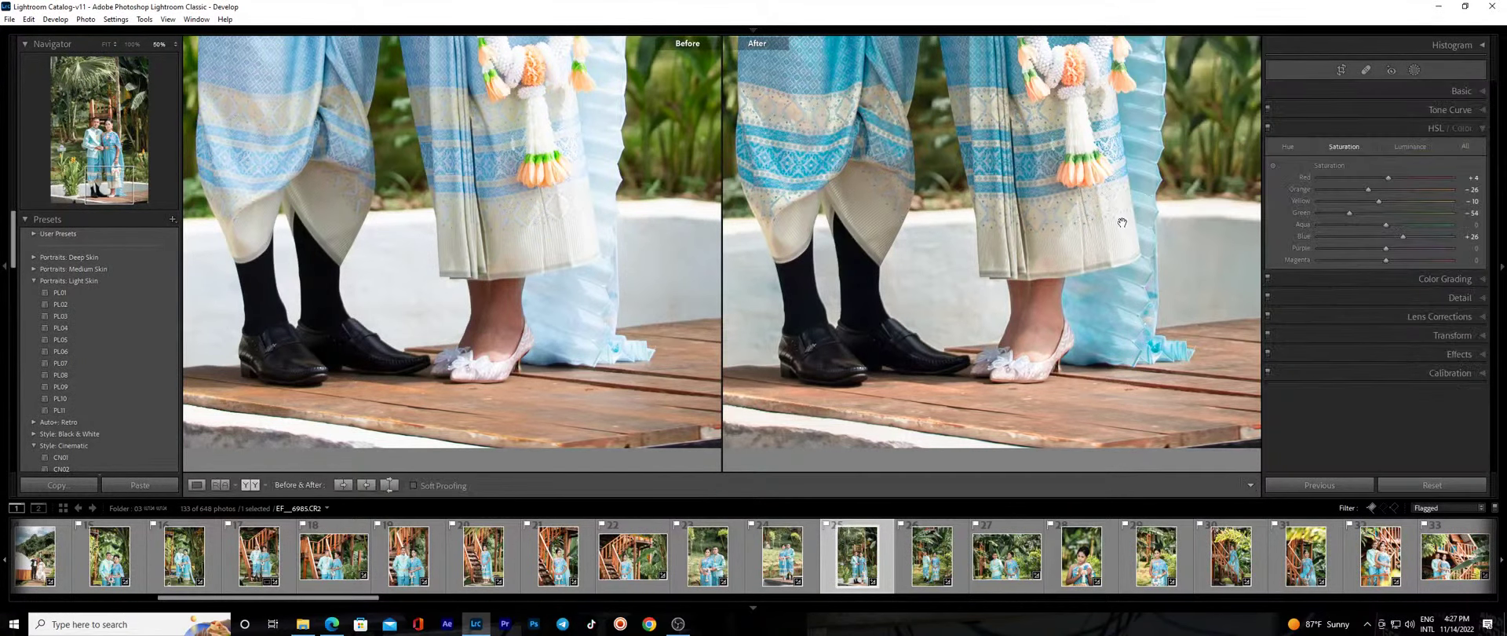
Draw a linear gradient mask across the whole photo.
left_click(1119, 318)
key("m")
left_click_drag(1044, 410, 1091, 428)
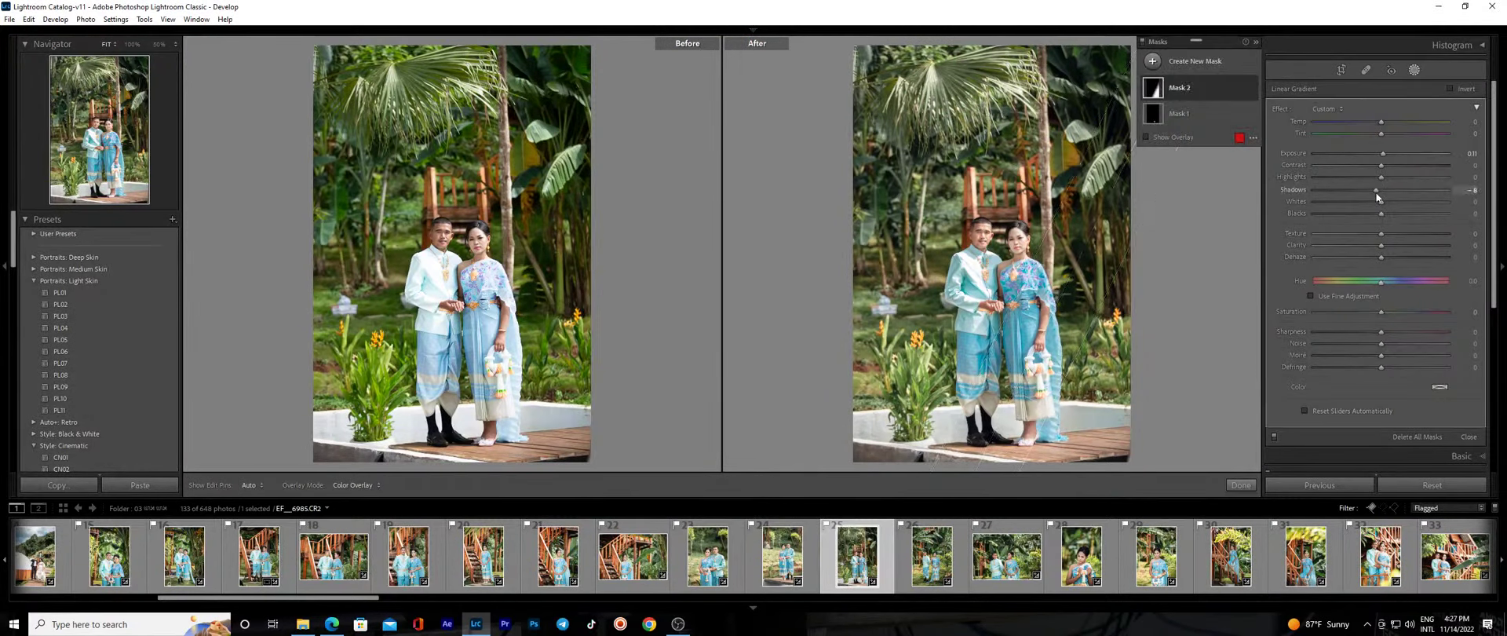
left_click(1241, 484)
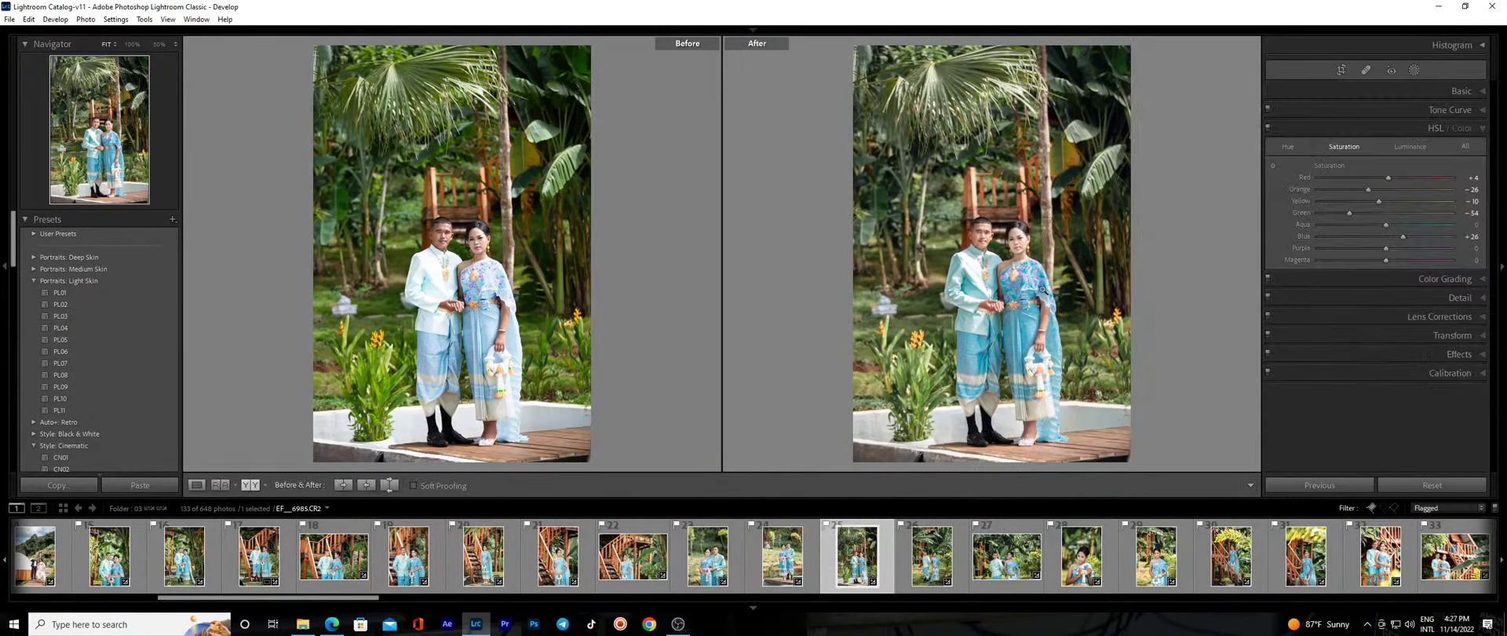
Add radial gradients on the bride's neck and groom's face with saturation −4, temperature 0, shadows 4.
left_click(1020, 292)
key("m")
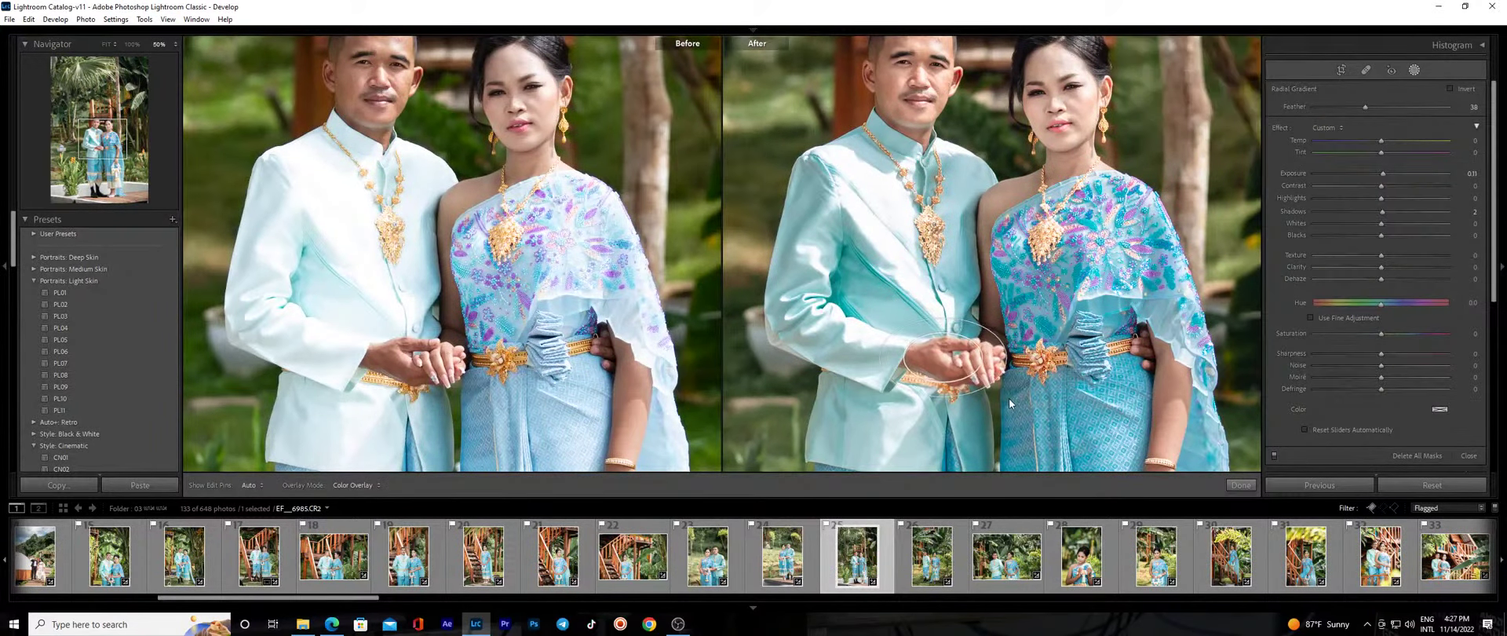
key("shift+m")
left_click_drag(1042, 167, 1081, 192)
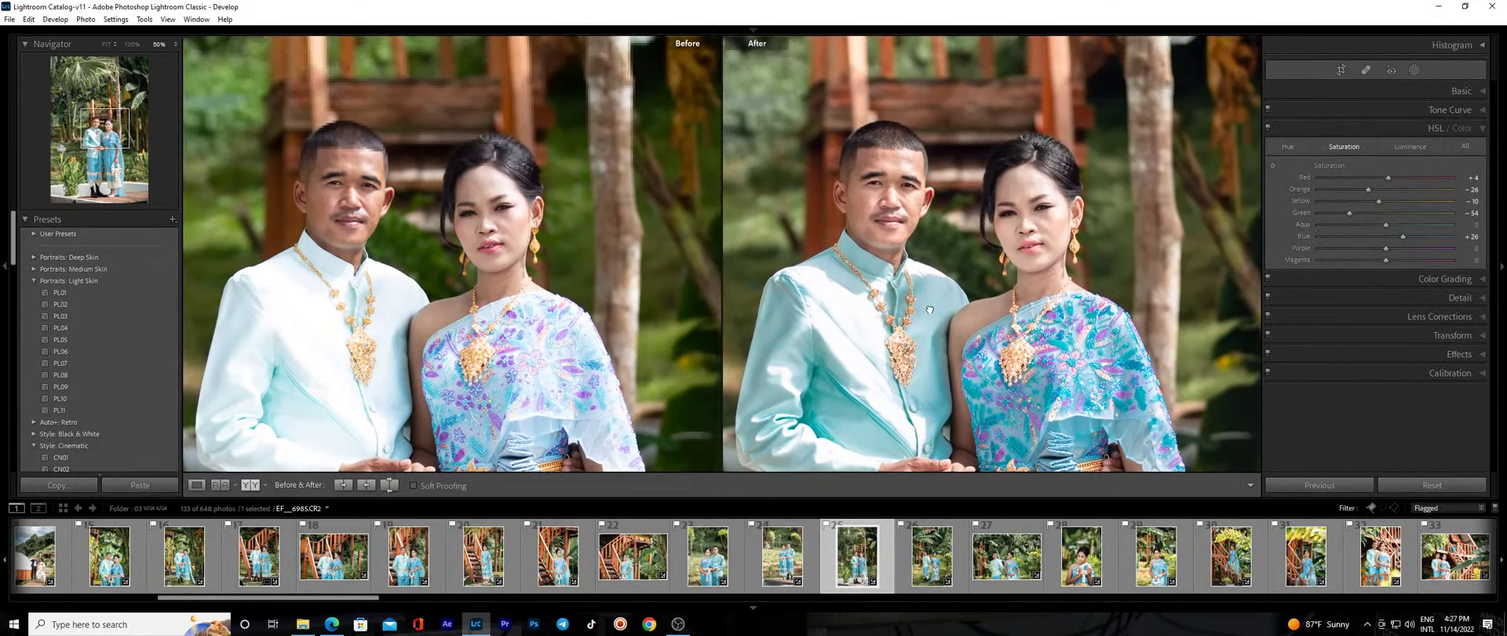
left_click_drag(880, 190, 978, 281)
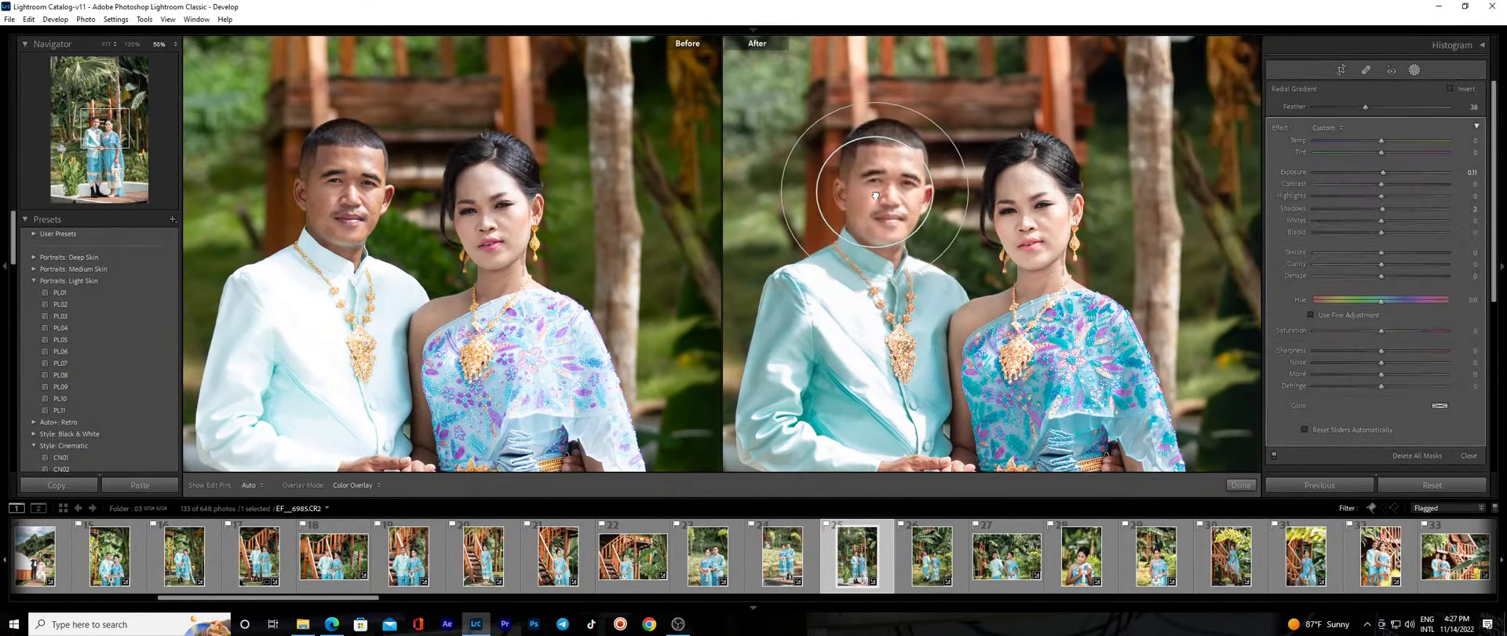
left_click_drag(787, 191, 805, 191)
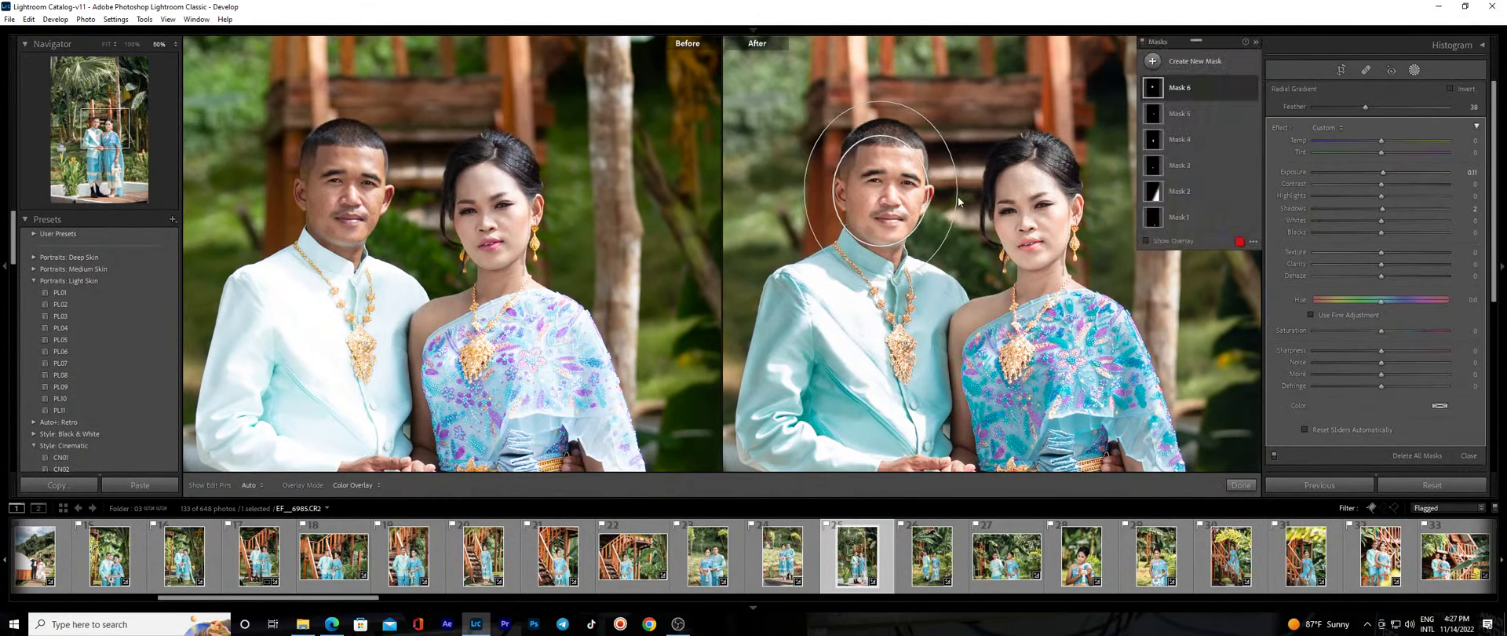
left_click_drag(1380, 329, 1377, 331)
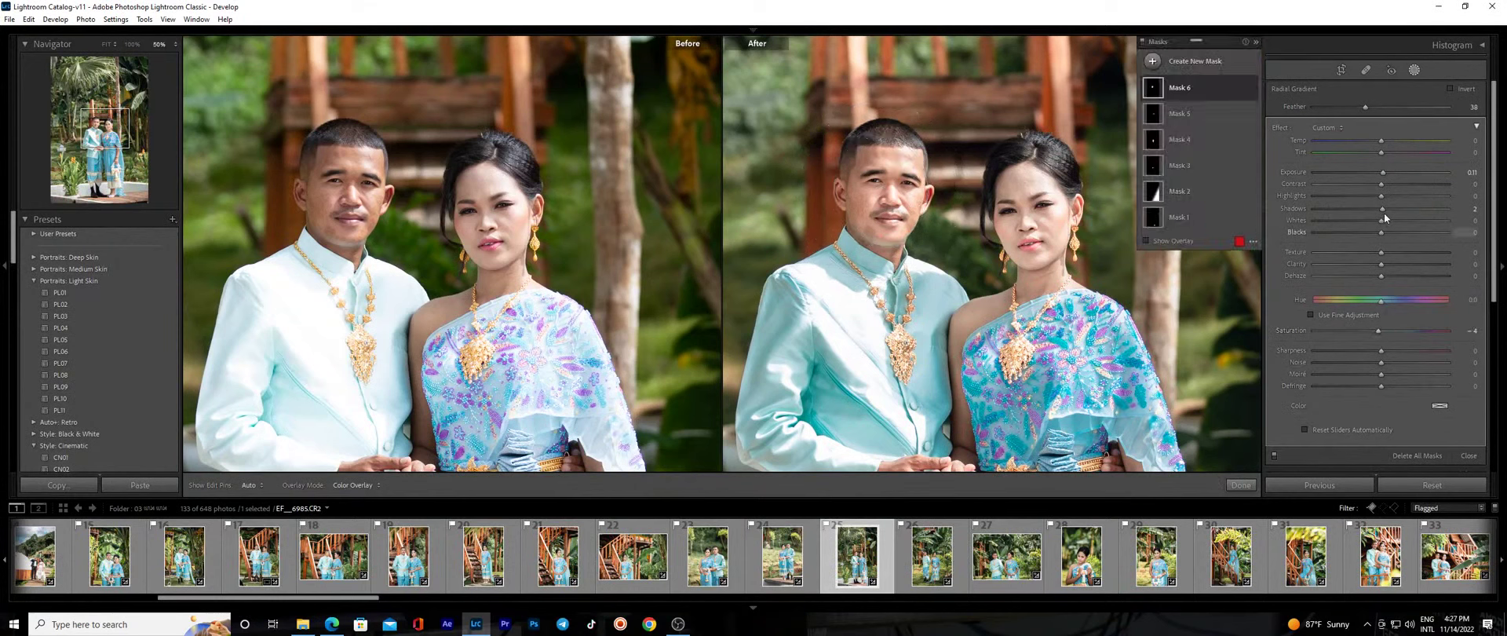
double_click(1379, 142)
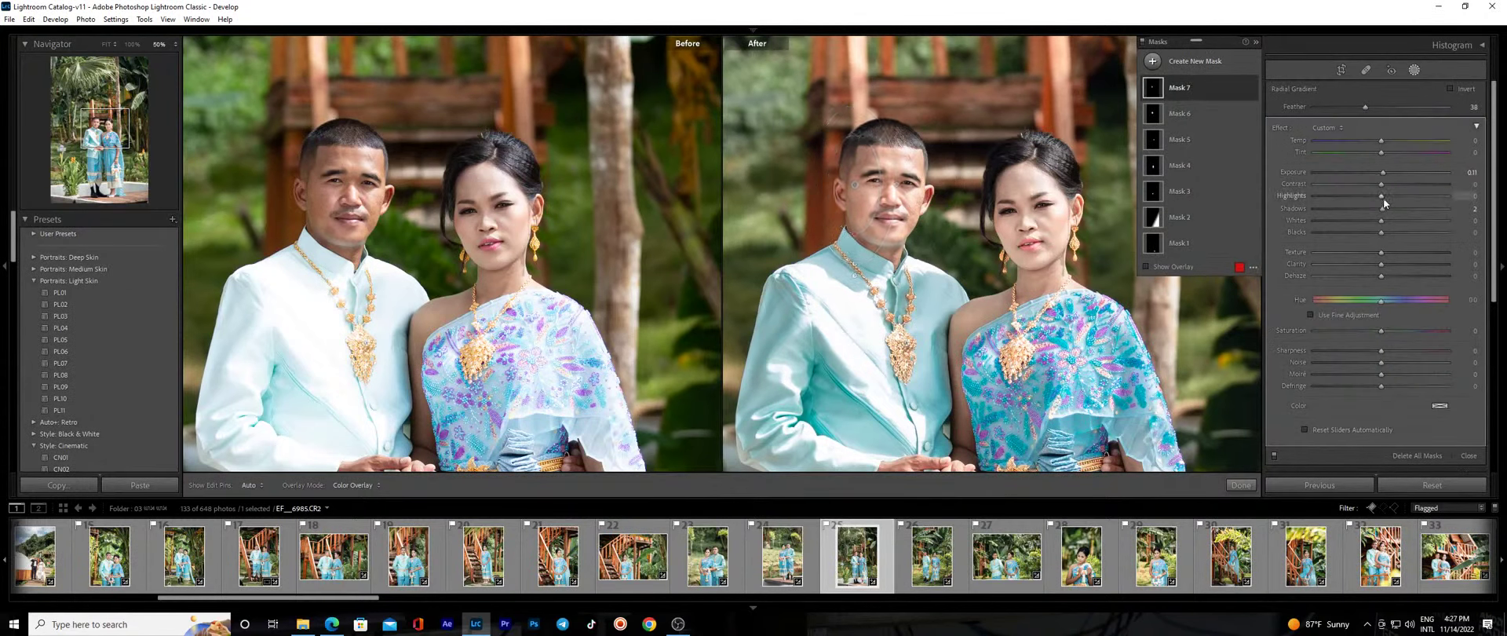
left_click_drag(1384, 208, 1385, 210)
left_click(1240, 485)
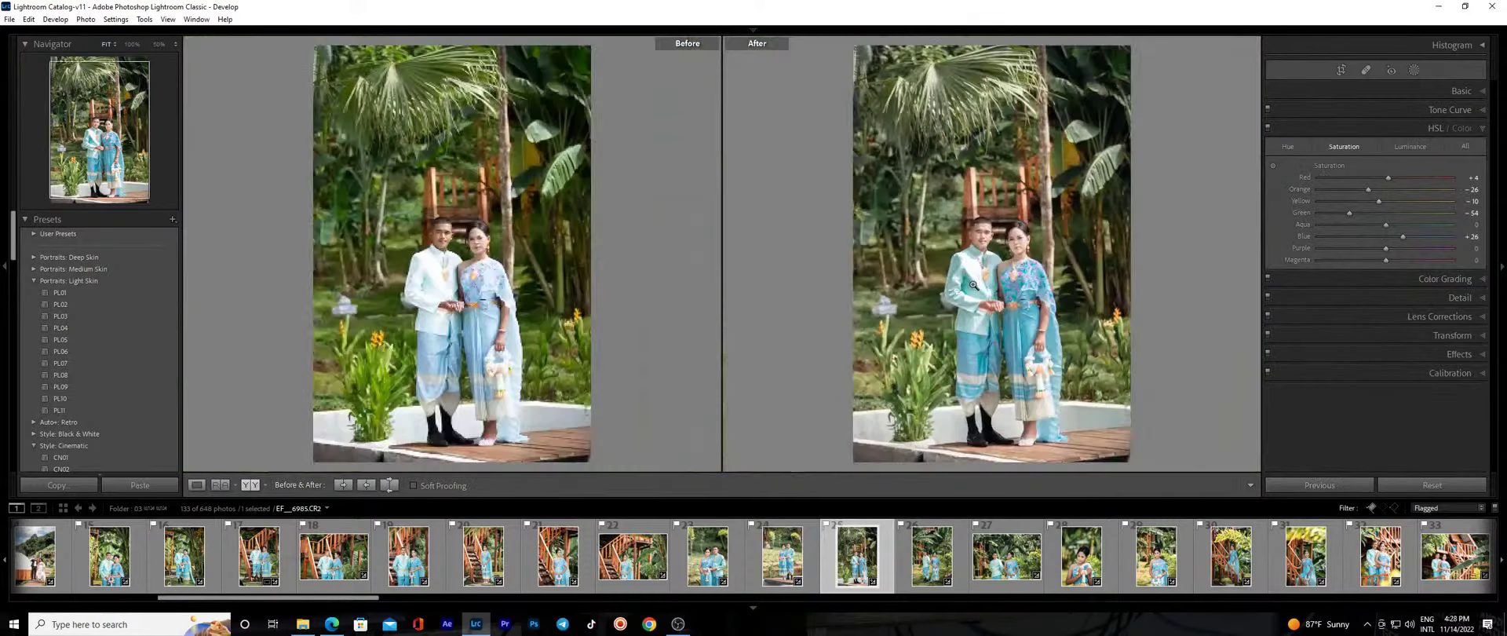
Add a radial gradient mask over the bride's hand and garland.
left_click(1062, 384)
left_click(1381, 91)
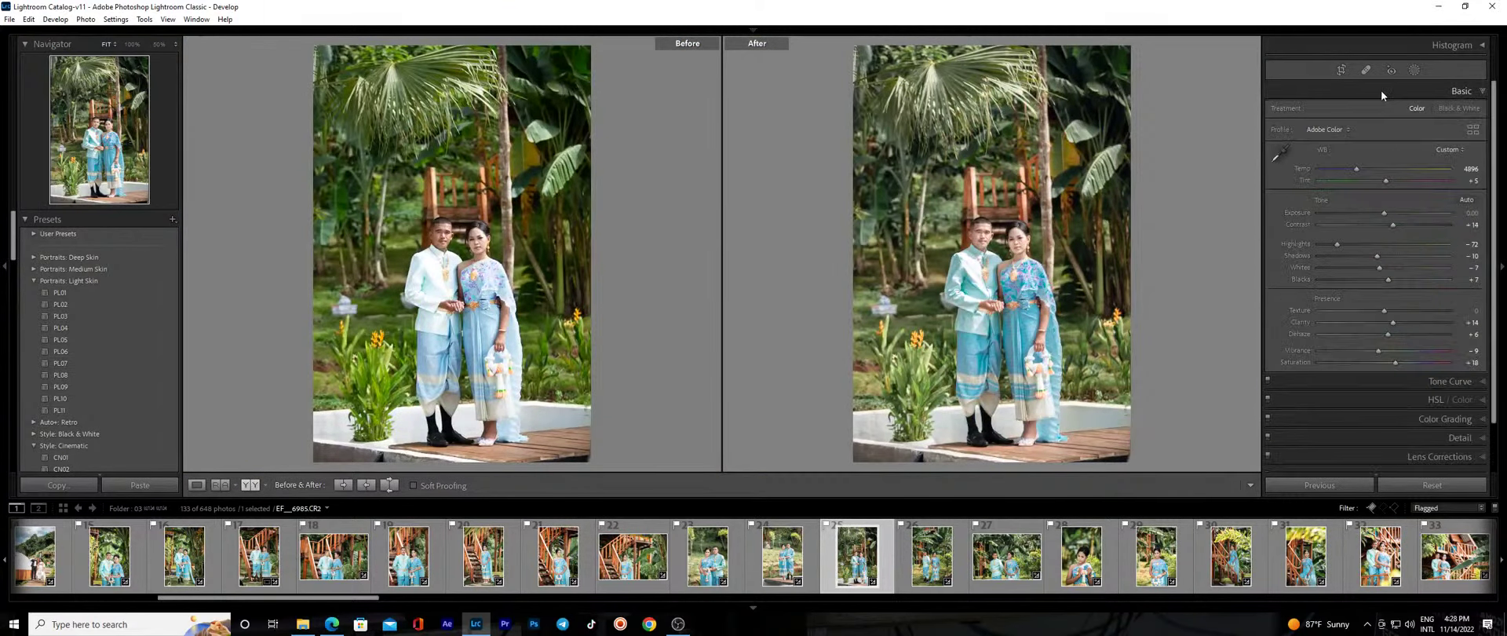
left_click(1005, 263)
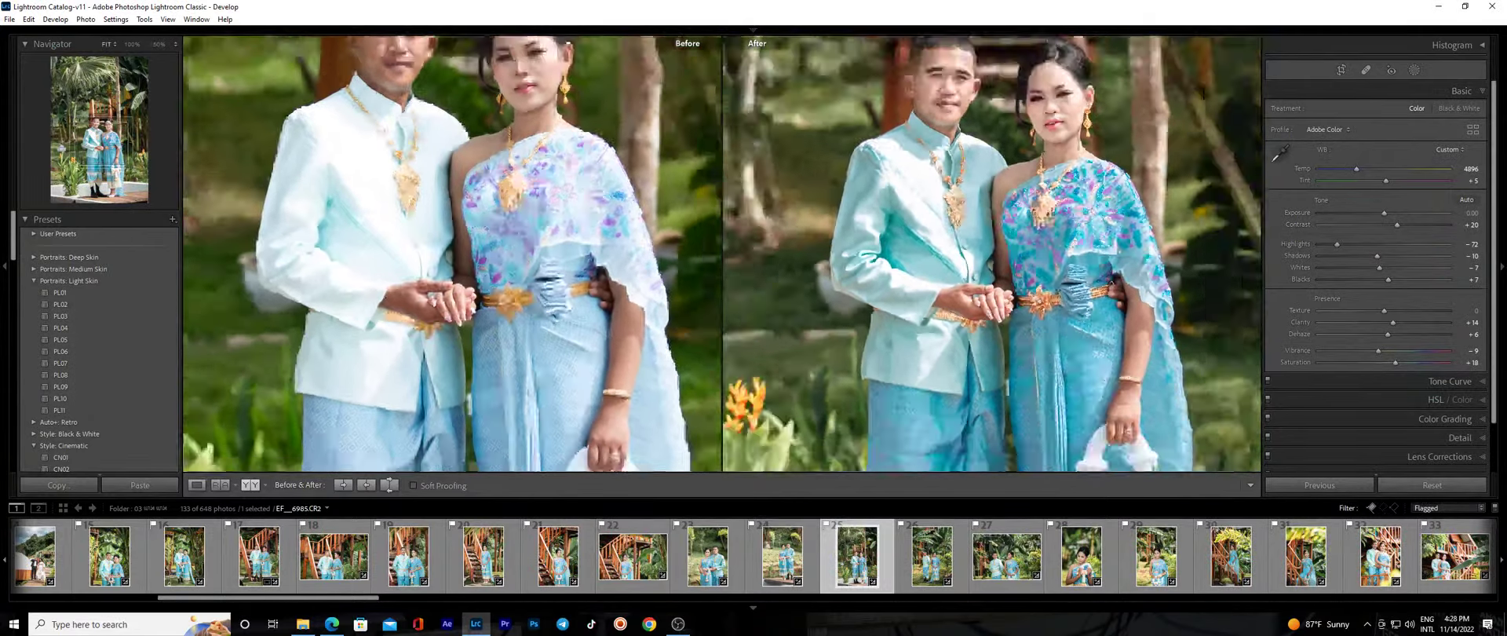
left_click(1005, 263)
left_click(1009, 320)
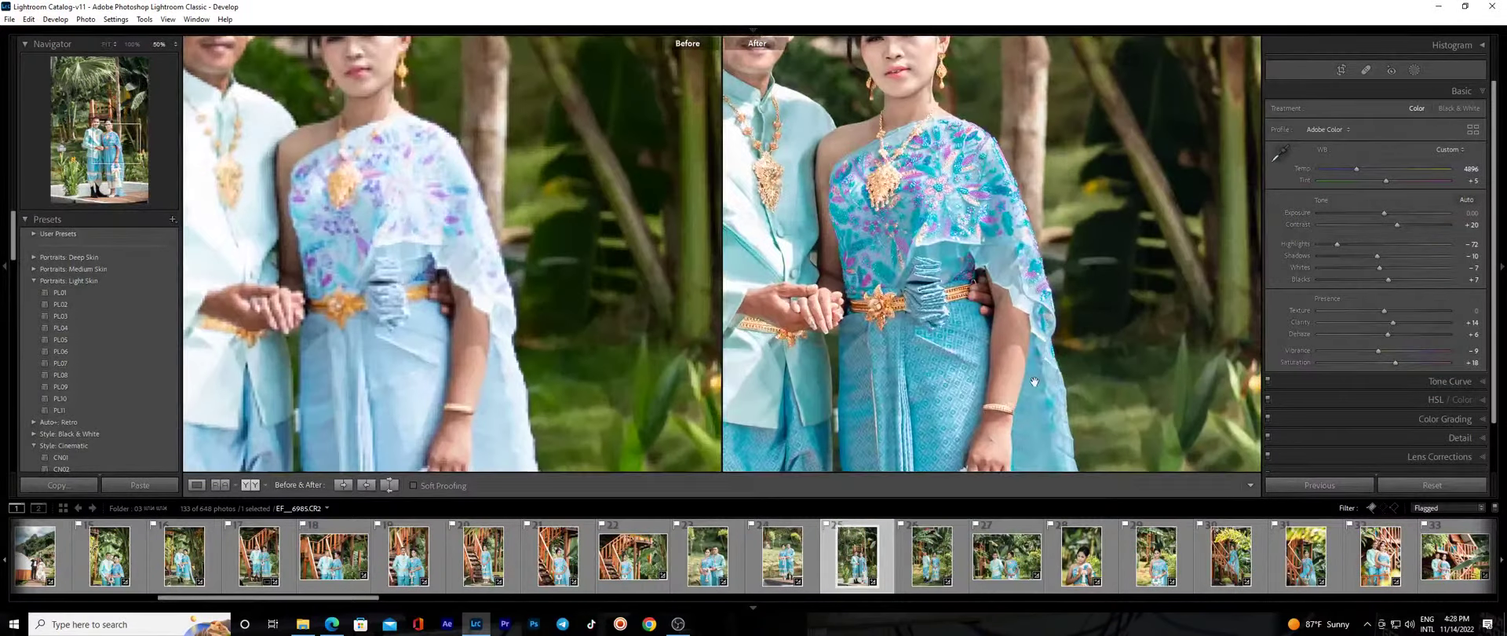
key("shift+m")
mouse_move(997, 355)
left_mouse_down()
mouse_move(1035, 427)
mouse_move(1014, 300)
left_mouse_up()
left_click(1240, 484)
key("shift+m")
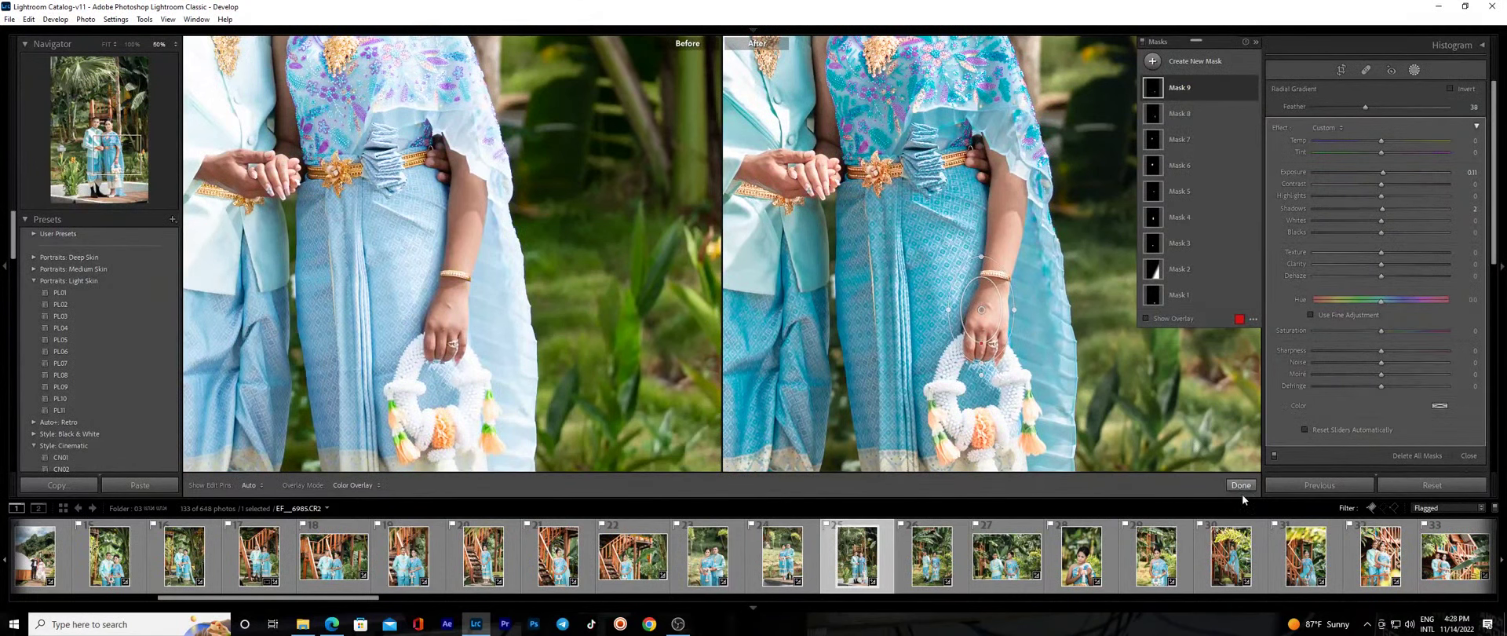
left_click(1241, 484)
Check the result up close, then move to the banana-leaf couple photo.
left_click(918, 391)
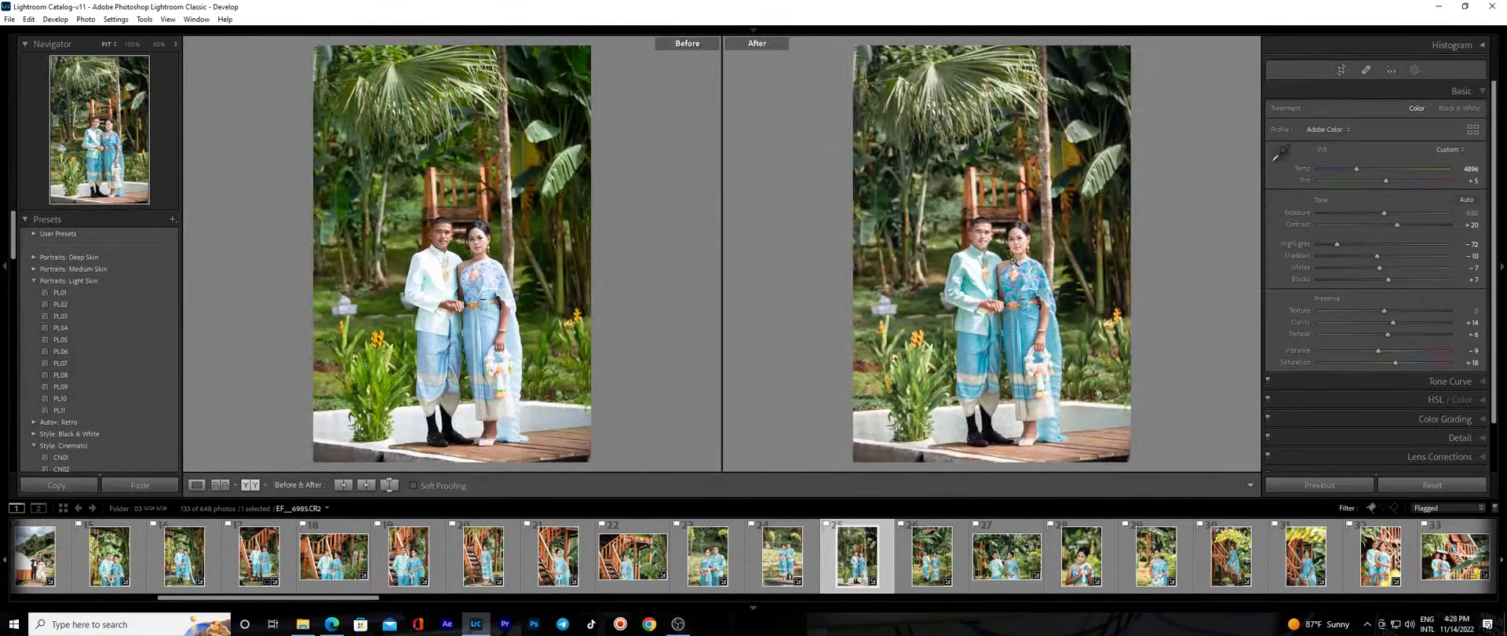
left_click(988, 271)
left_click(988, 271)
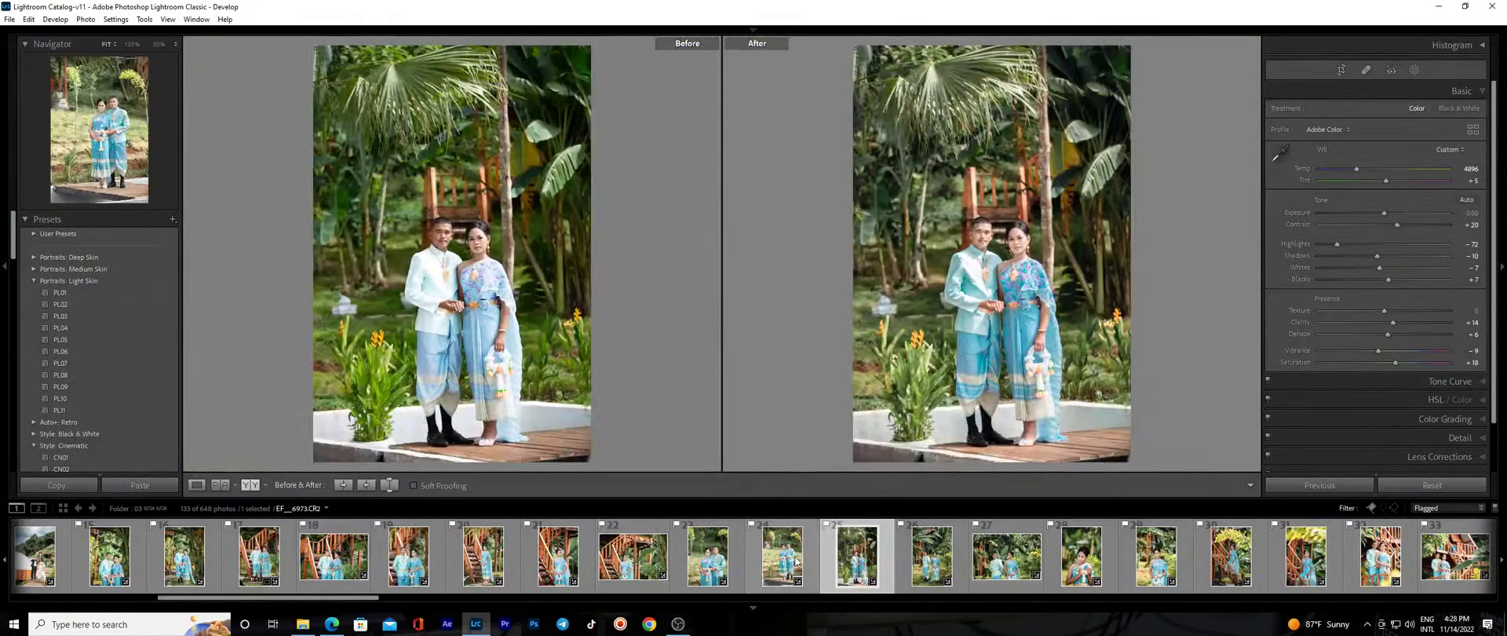
left_click(931, 567)
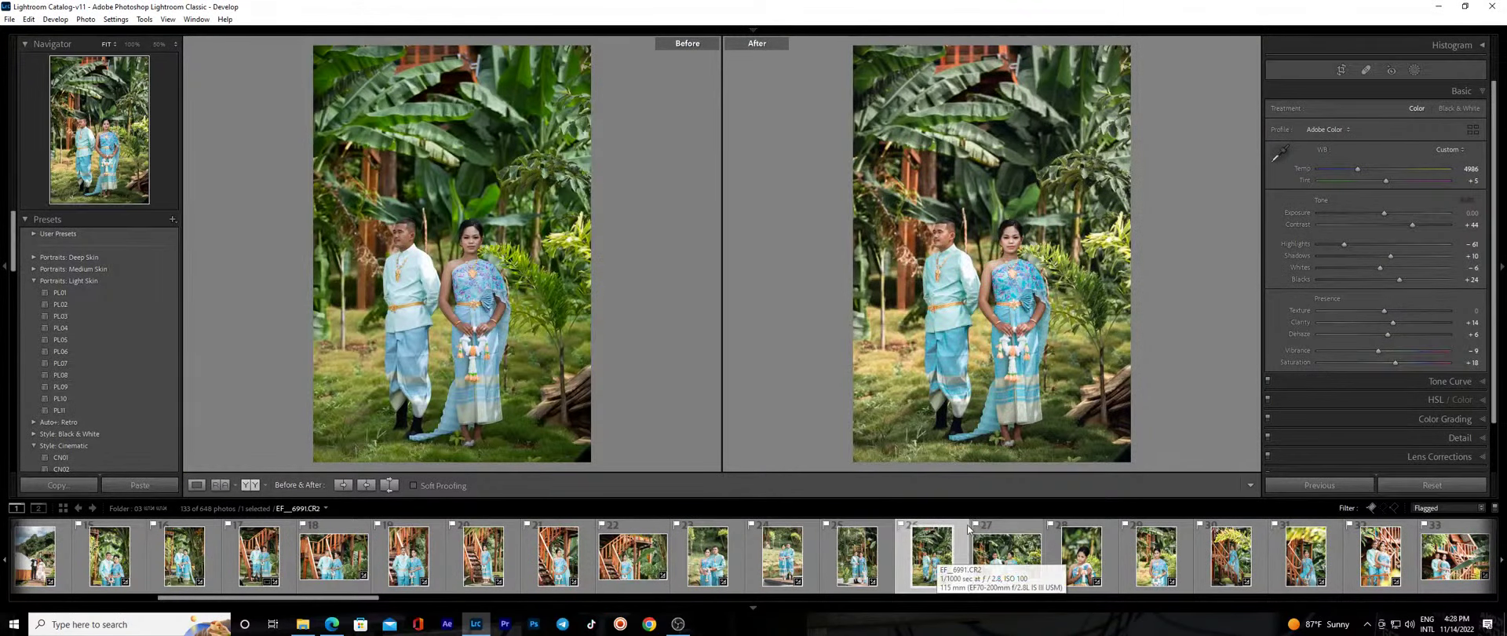
Cool the white balance temperature to 4760.
mouse_move(1024, 332)
left_mouse_down()
mouse_move(1142, 430)
mouse_move(1082, 374)
left_mouse_up()
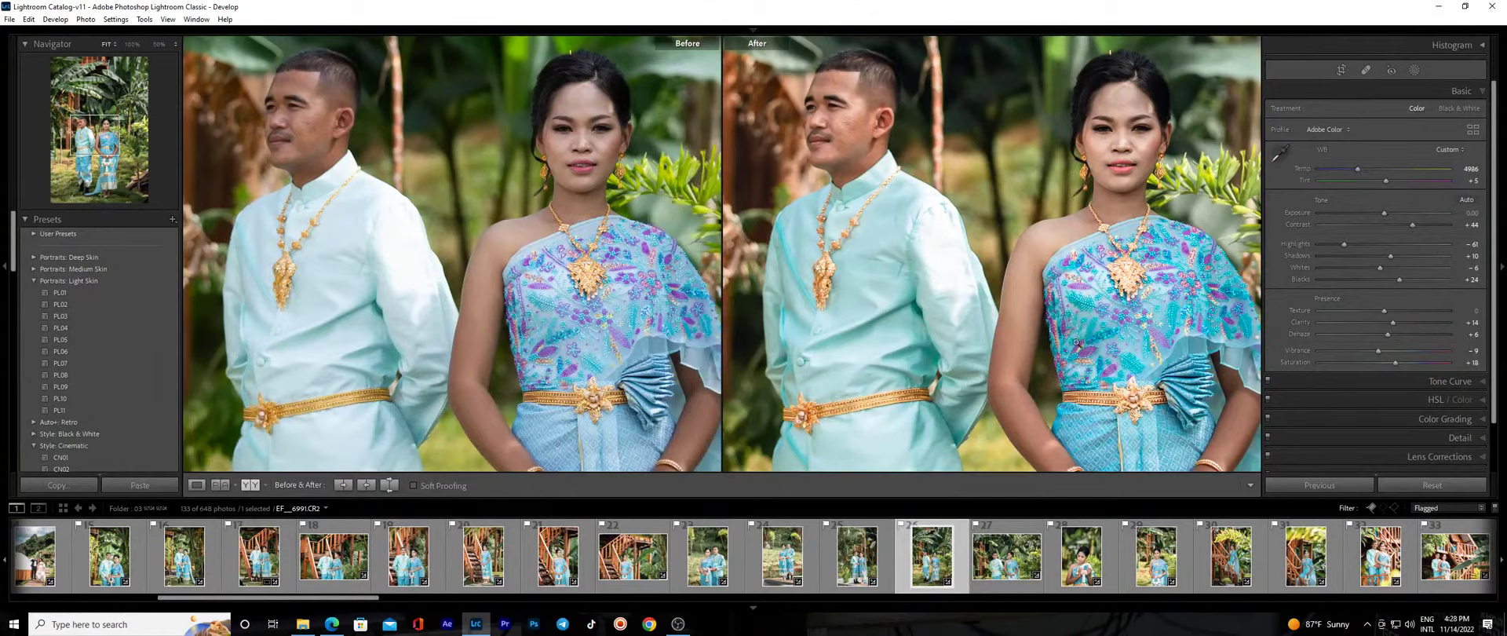
left_click(1077, 342)
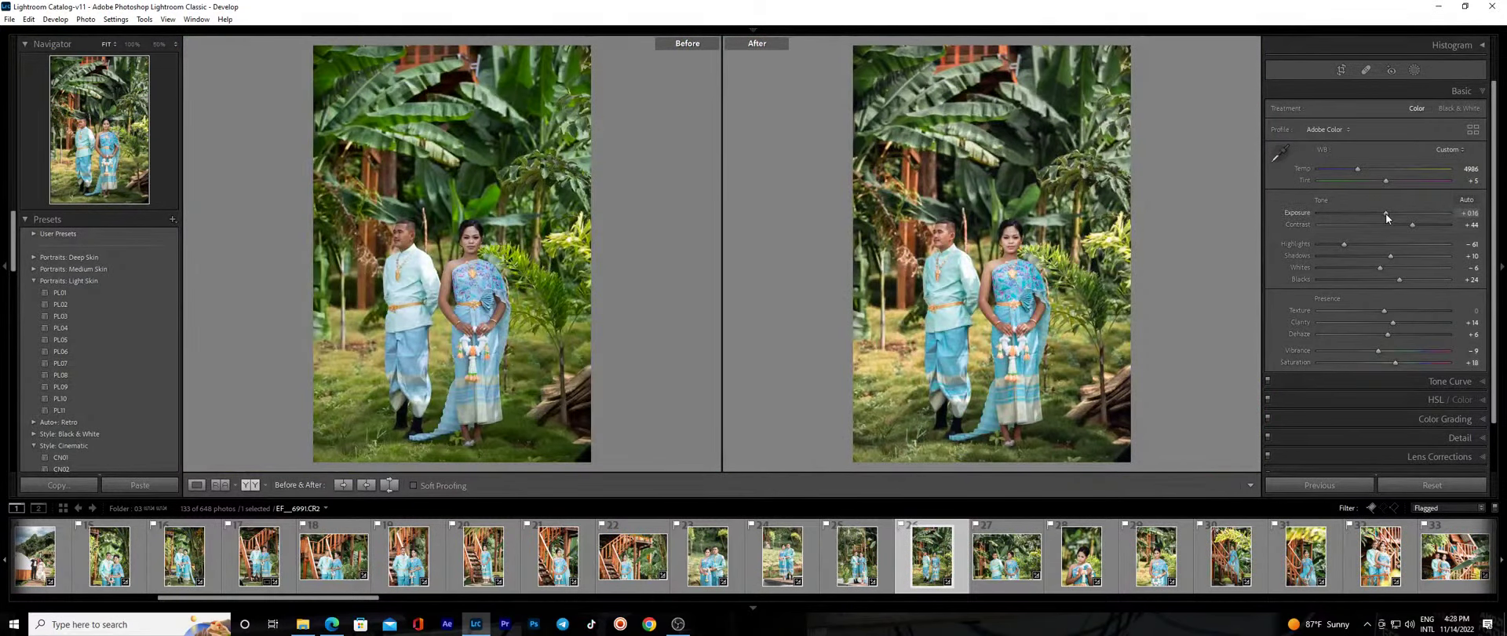
left_click(1359, 172)
left_click_drag(1358, 171, 1355, 171)
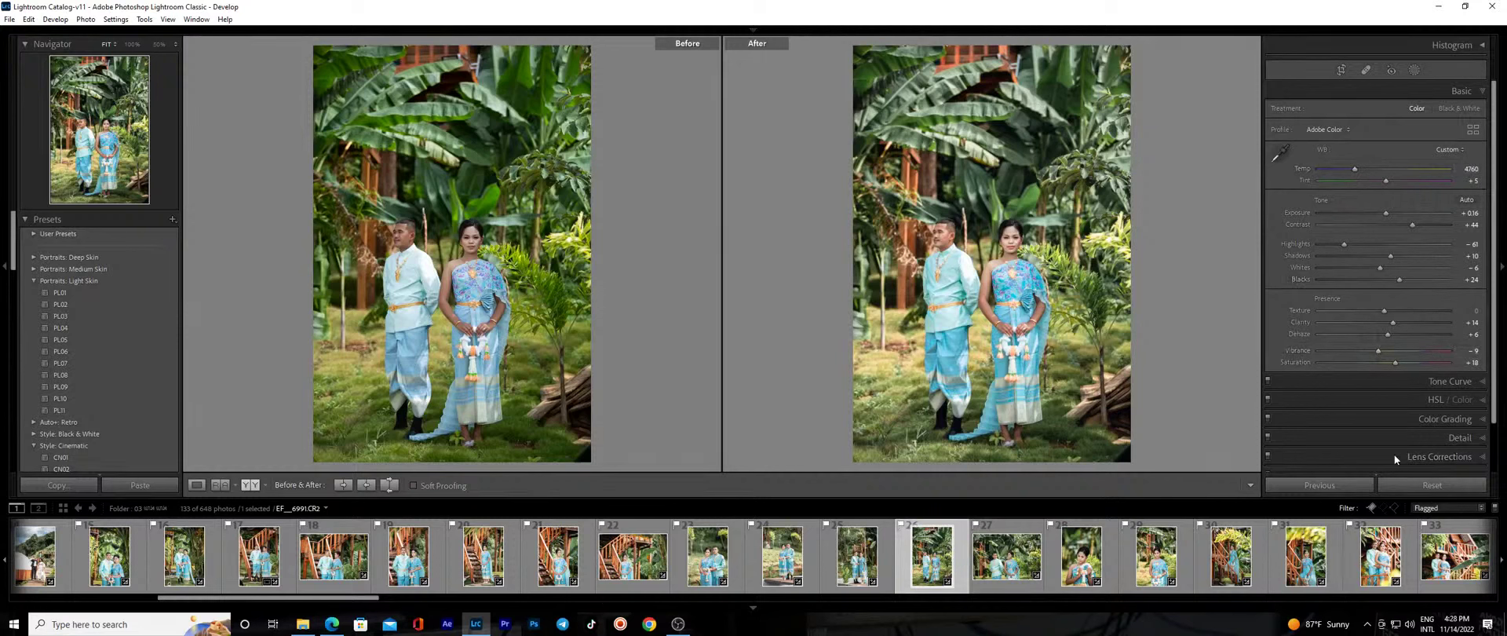
Lower Yellow luminance to +35 in HSL/Color.
left_click(1391, 401)
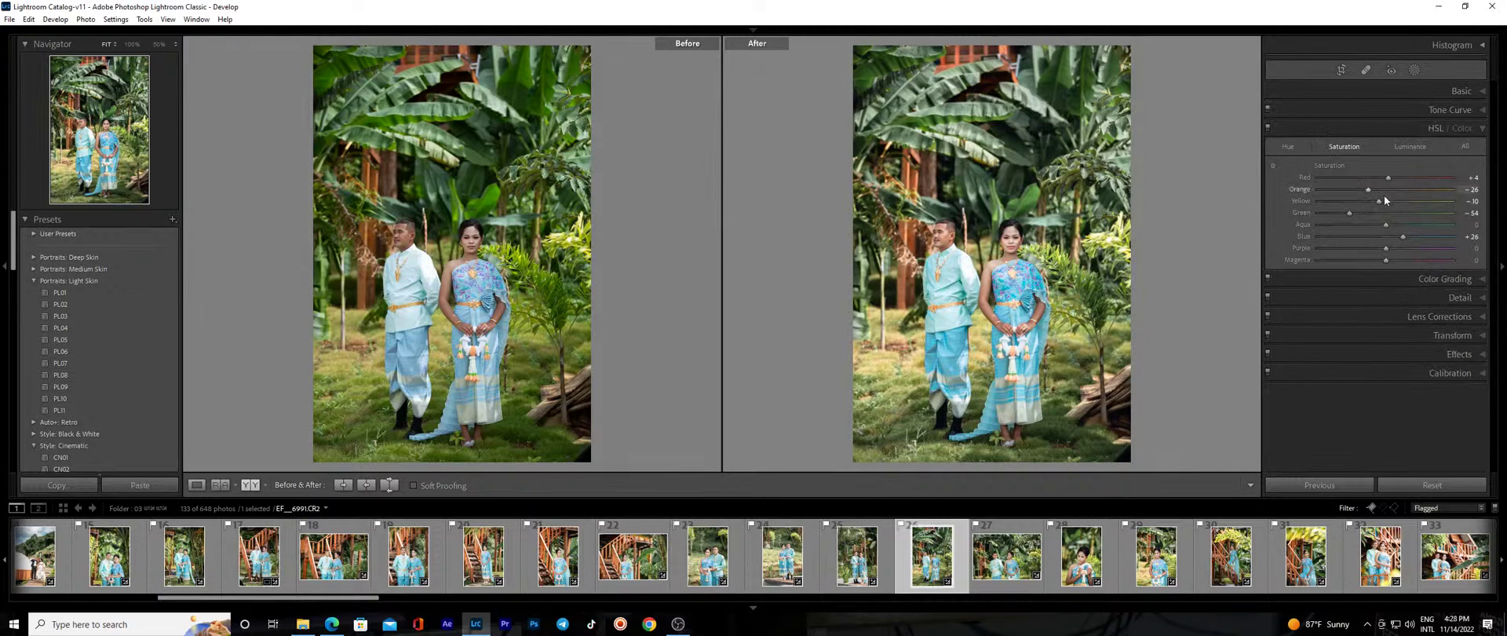
left_click(1410, 146)
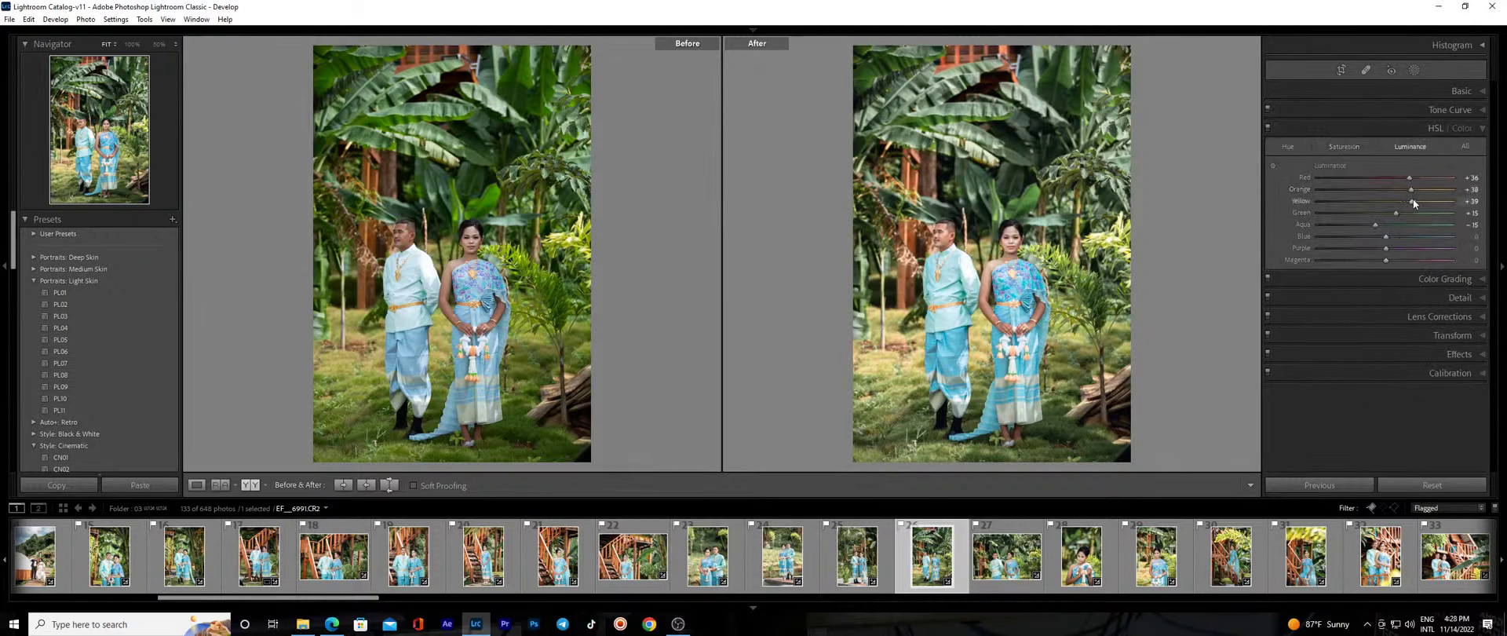
left_click_drag(1412, 200, 1409, 200)
left_click(1034, 269)
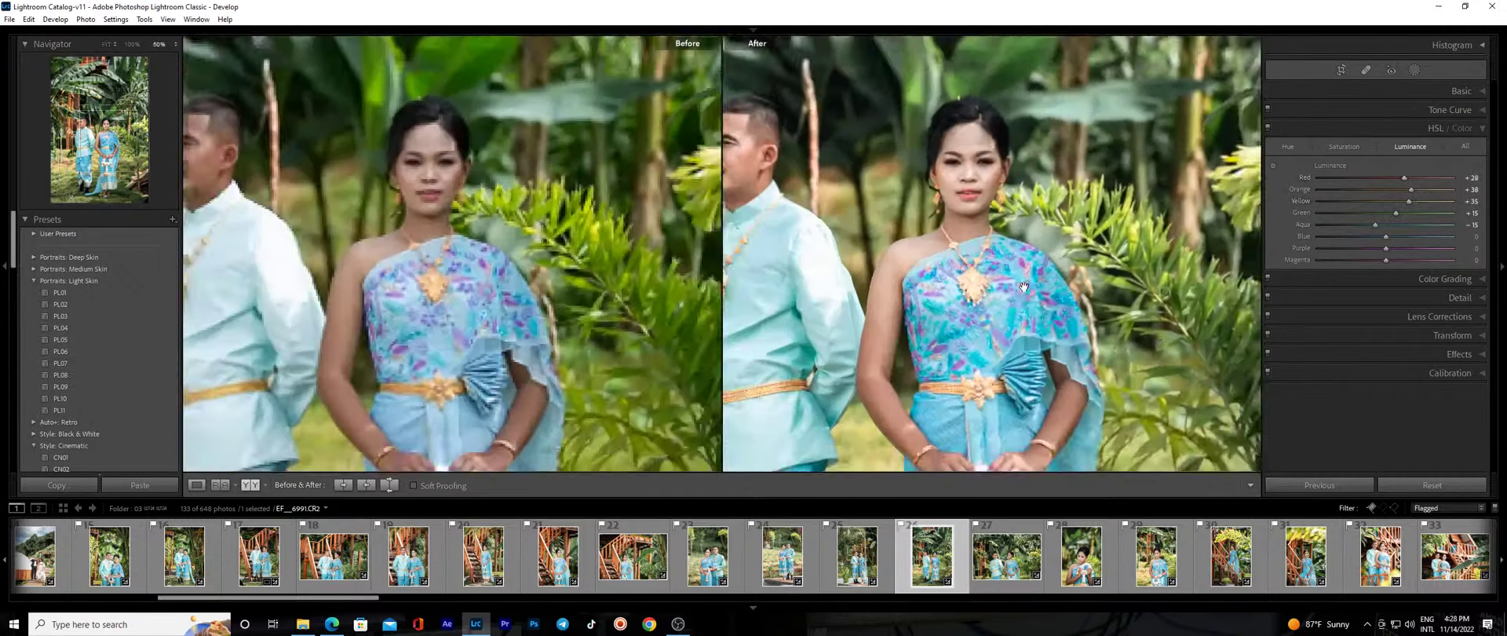
left_click_drag(1034, 269, 1175, 314)
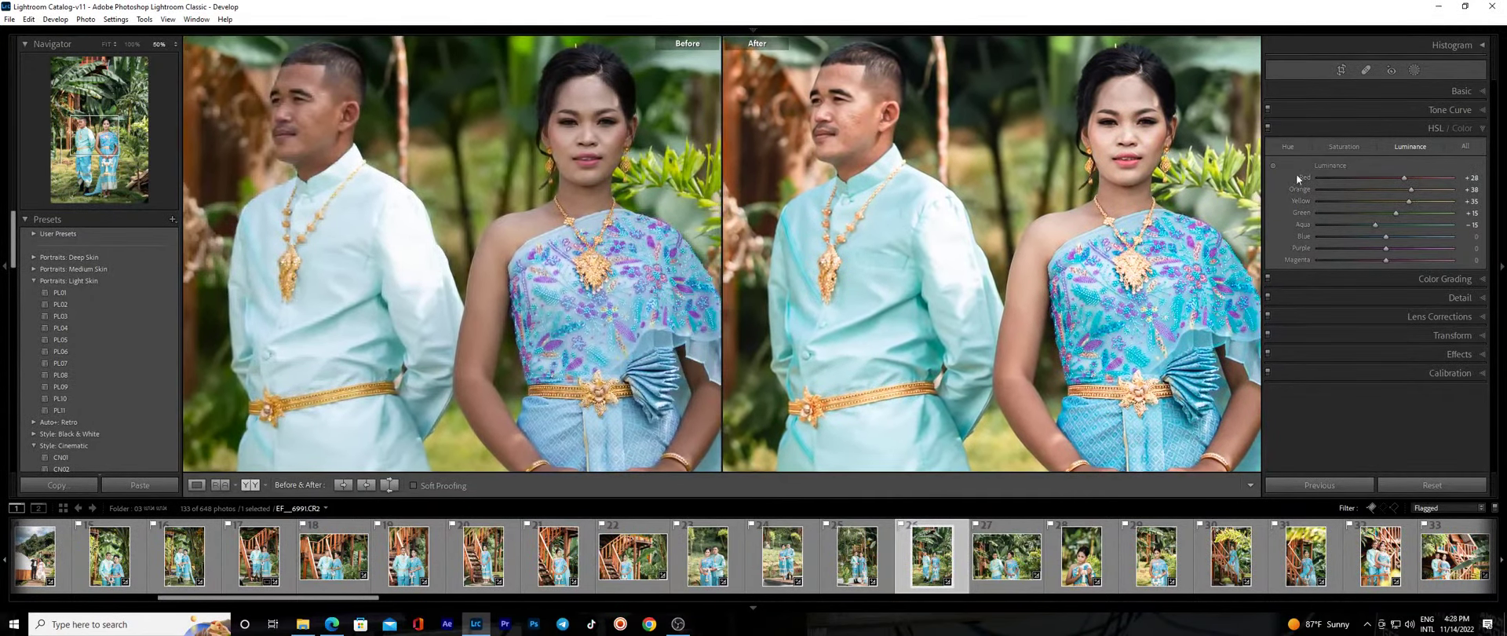
Reduce Shadows to +57 and start a brush mask.
left_click(1311, 88)
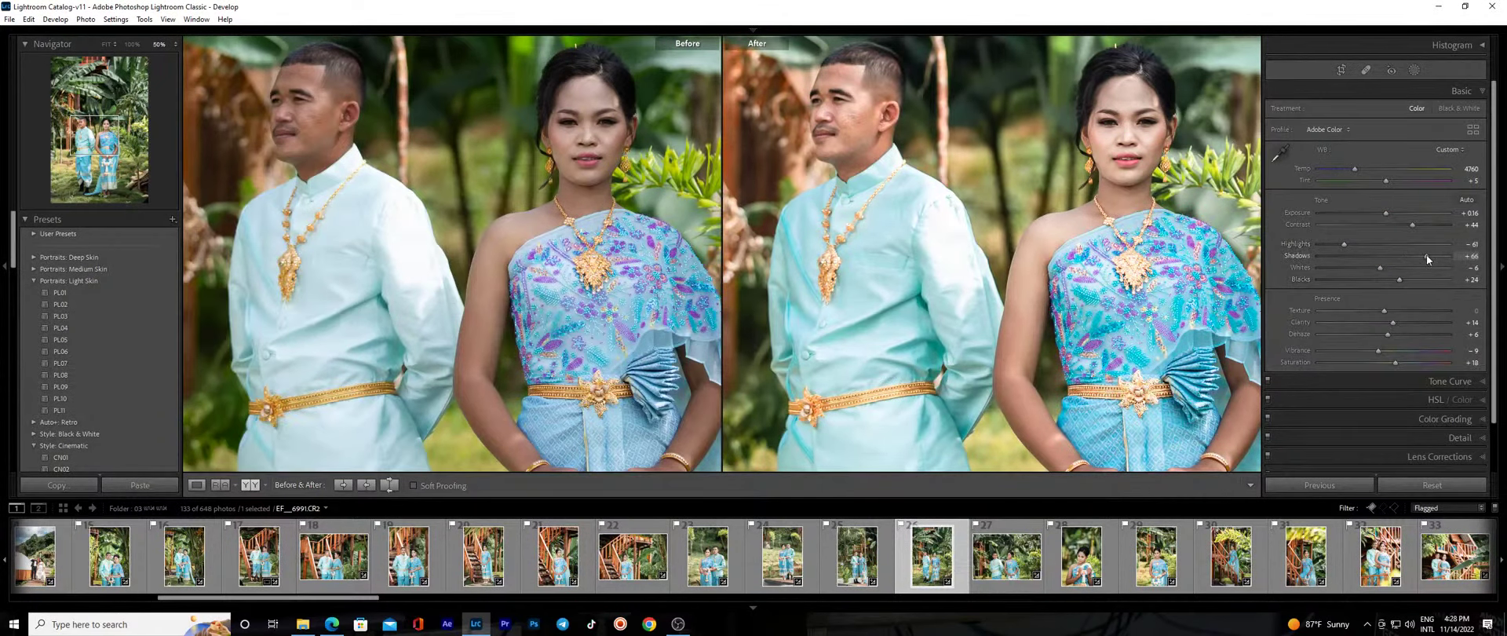
left_click_drag(1425, 254, 1422, 255)
mouse_move(1146, 396)
left_mouse_down()
mouse_move(1068, 322)
mouse_move(1024, 337)
left_mouse_up()
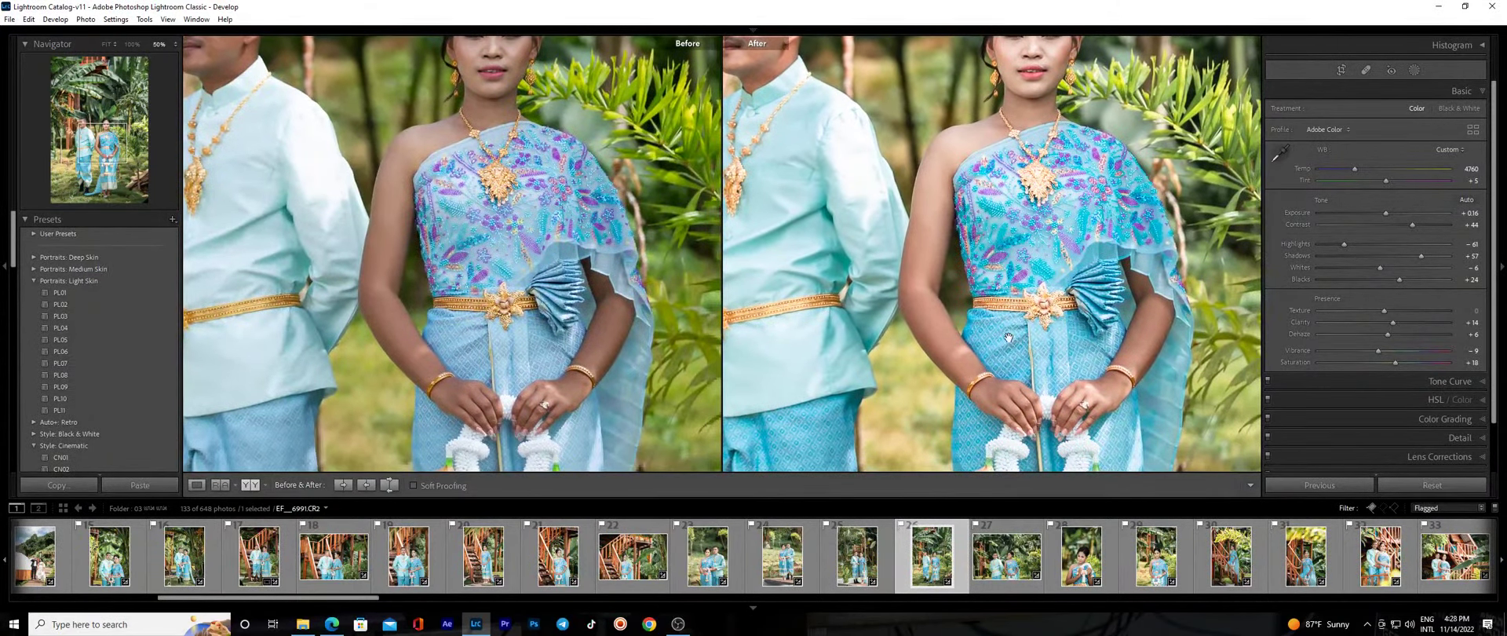
key("k")
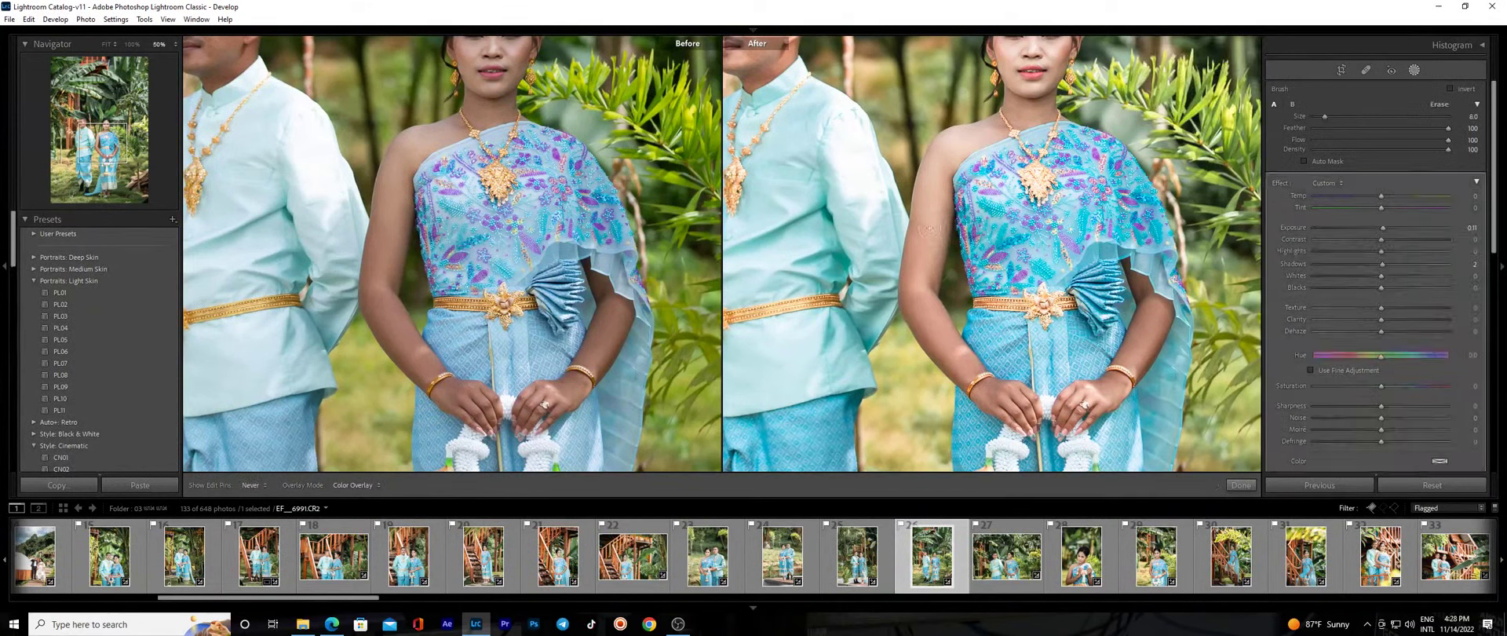
Paint the brush mask over the bride's arms, skin and face.
left_click_drag(917, 294, 930, 330)
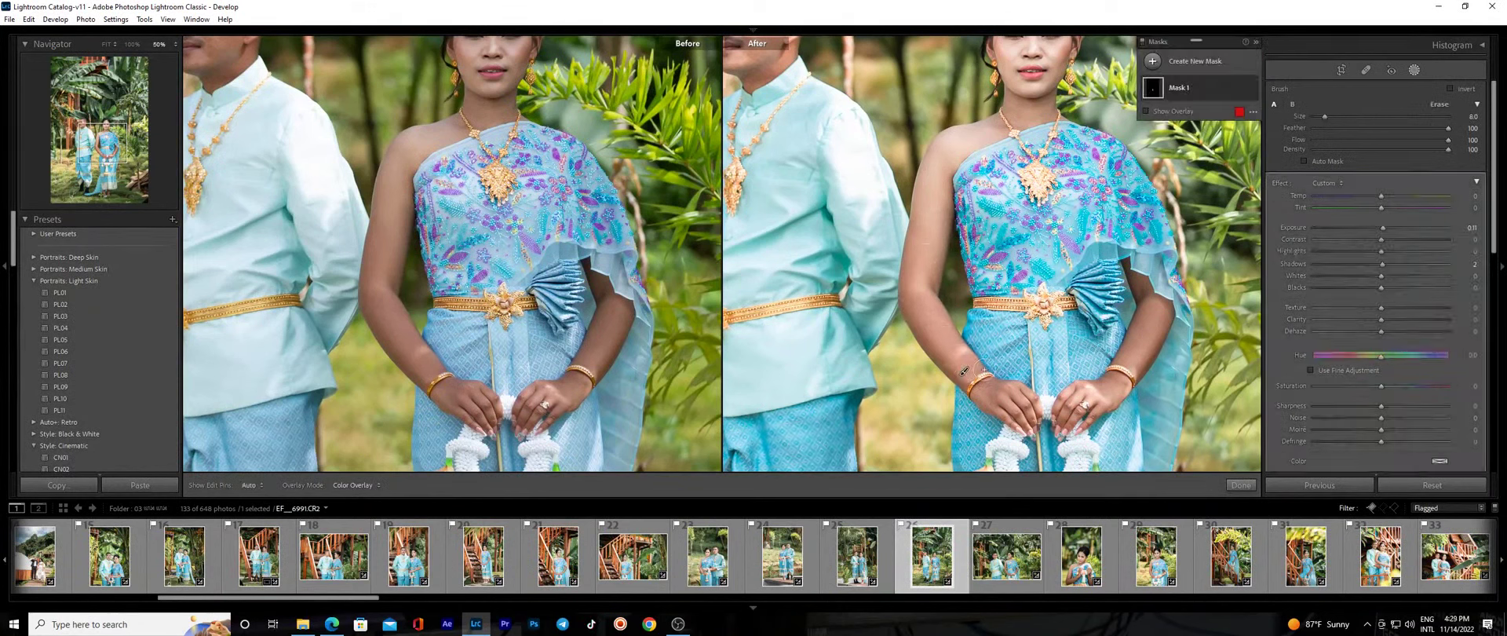
mouse_move(964, 370)
left_mouse_down()
mouse_move(1034, 426)
mouse_move(1067, 417)
left_mouse_up()
mouse_move(1098, 378)
left_mouse_down()
mouse_move(1149, 353)
mouse_move(1131, 304)
mouse_move(1154, 330)
mouse_move(1127, 345)
left_mouse_up()
left_click_drag(914, 312, 961, 384)
left_click_drag(912, 243, 952, 212)
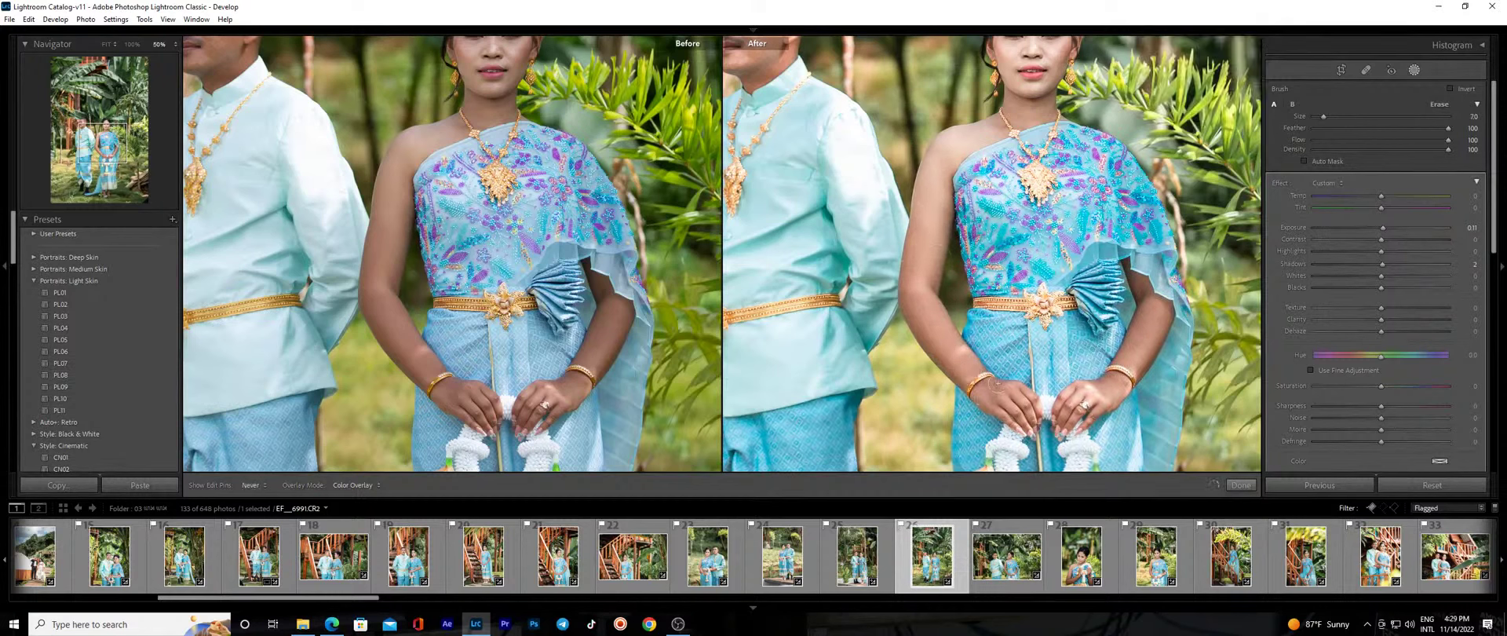
left_click_drag(1019, 420, 1020, 416)
left_click_drag(1115, 361, 1131, 266)
left_click_drag(1166, 336, 1152, 351)
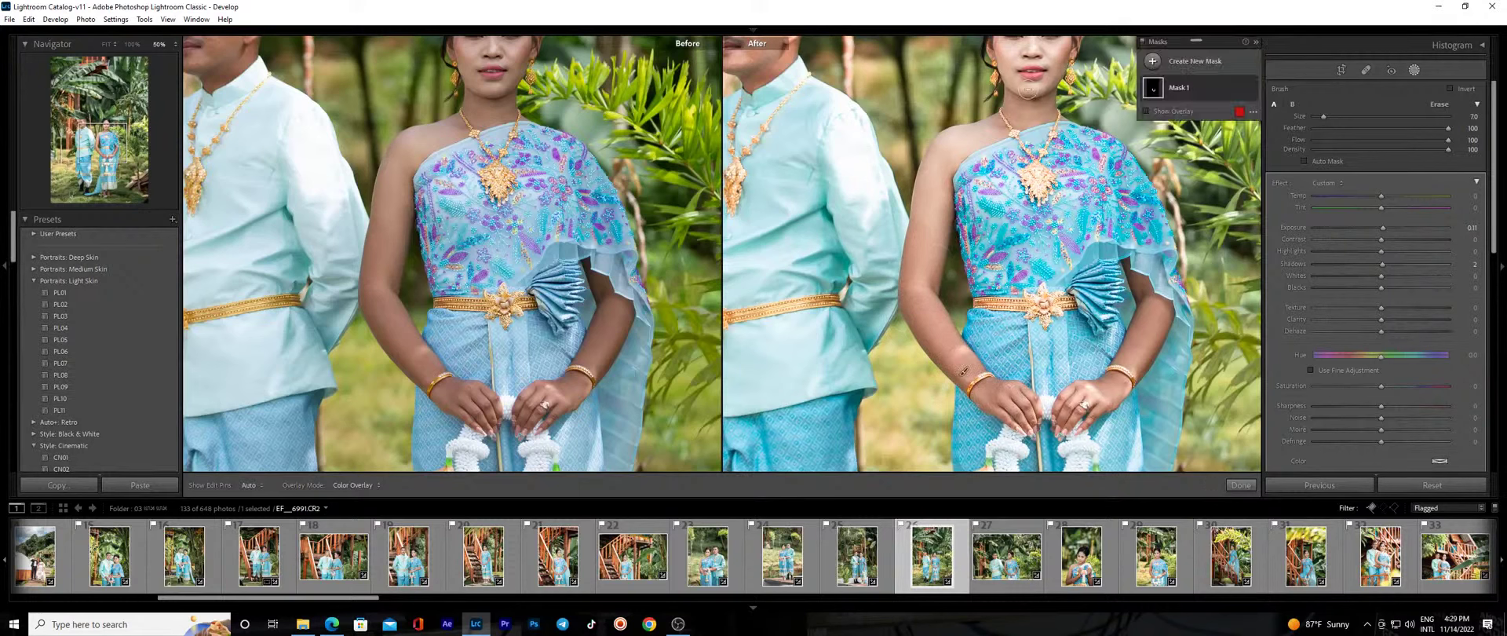
key("h")
Raise the brush mask's exposure to about 0.50 and finish it.
left_click_drag(1382, 228, 1392, 230)
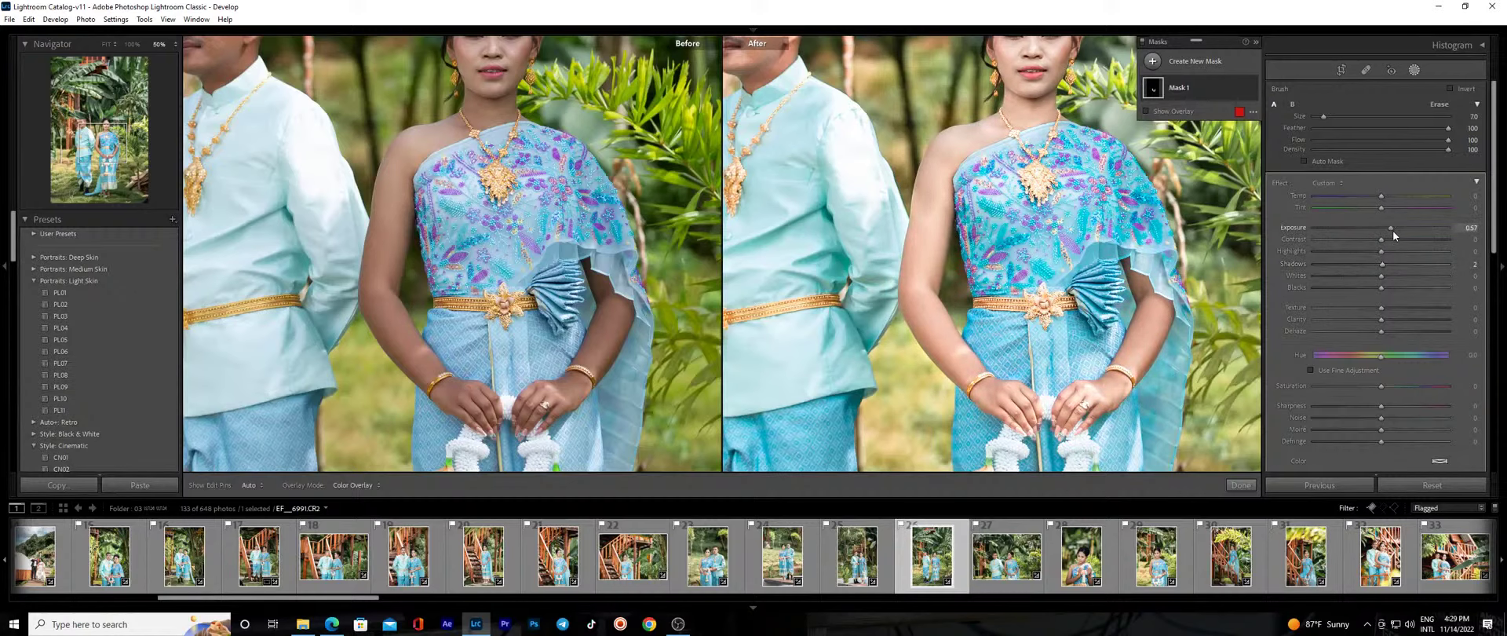
left_click(1241, 484)
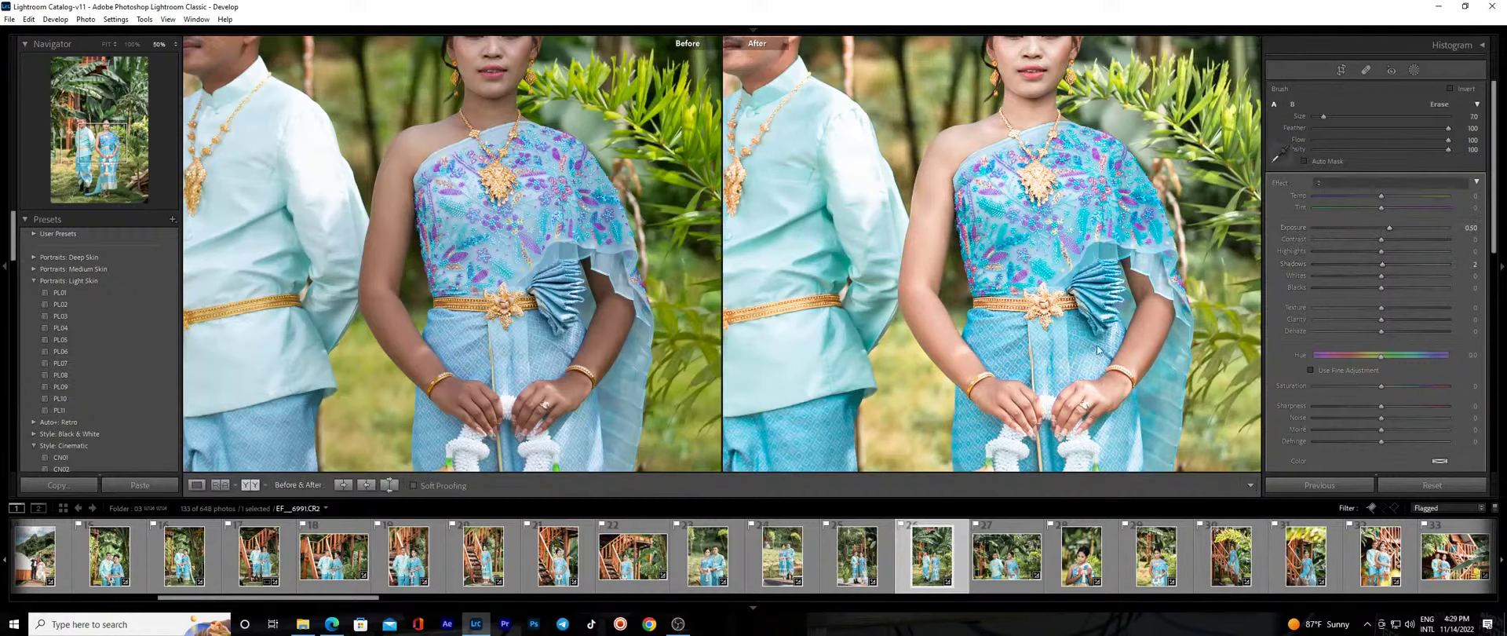
left_click(1084, 350)
left_click(1084, 351)
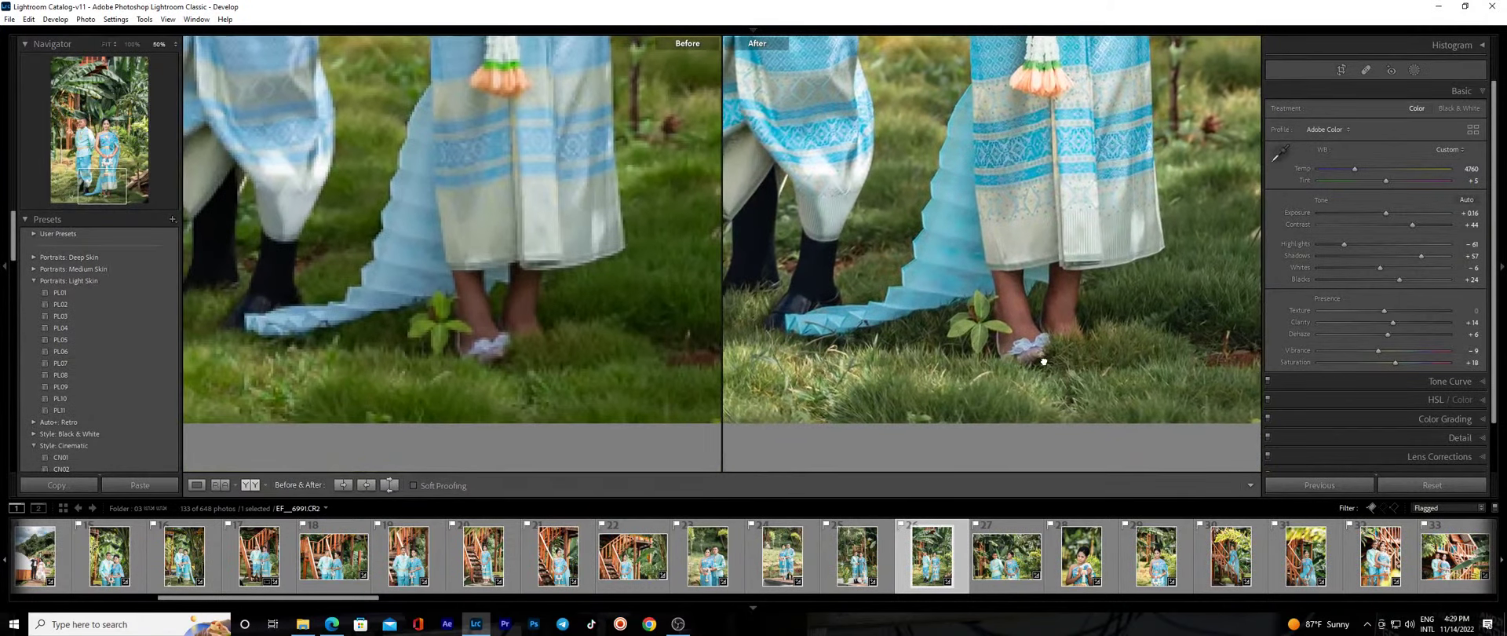
Add a radial gradient around the feet with Exposure 0.67, Saturation −12 and lifted shadows.
key("shift+w")
key("shift+m")
left_click_drag(1038, 309, 1134, 391)
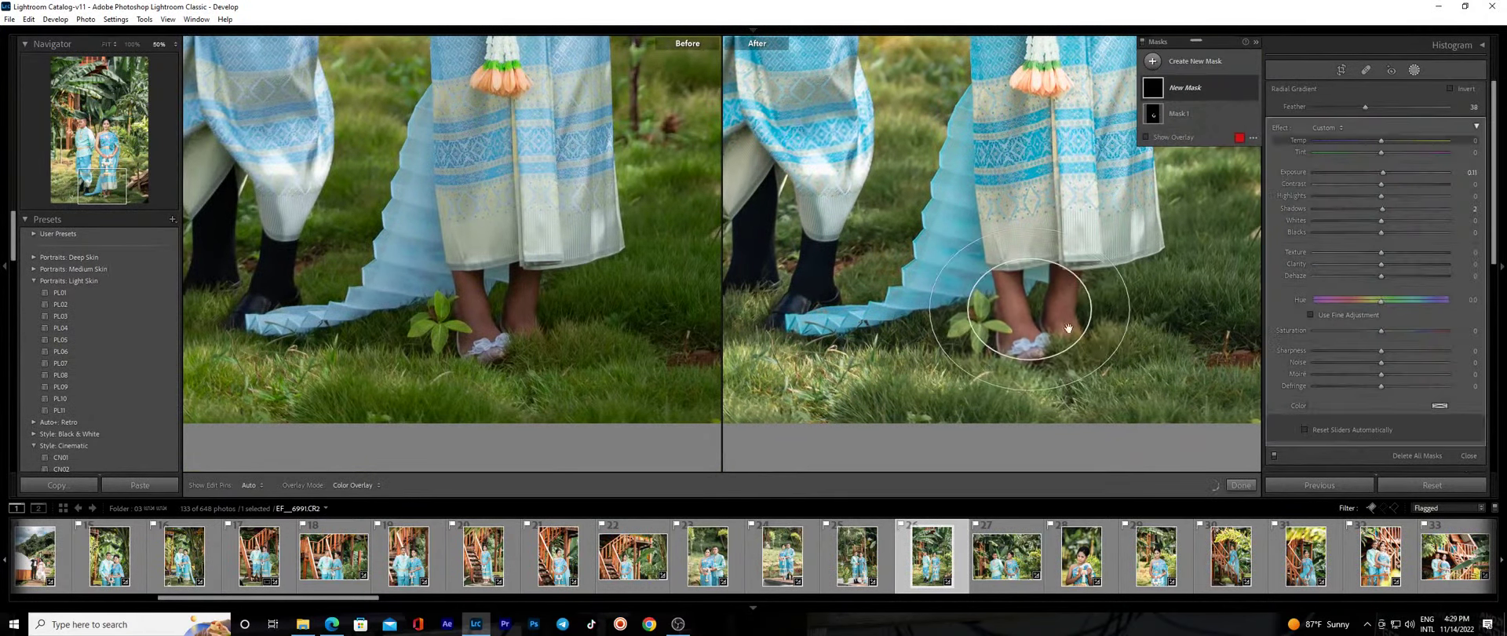
left_click_drag(1382, 172, 1391, 172)
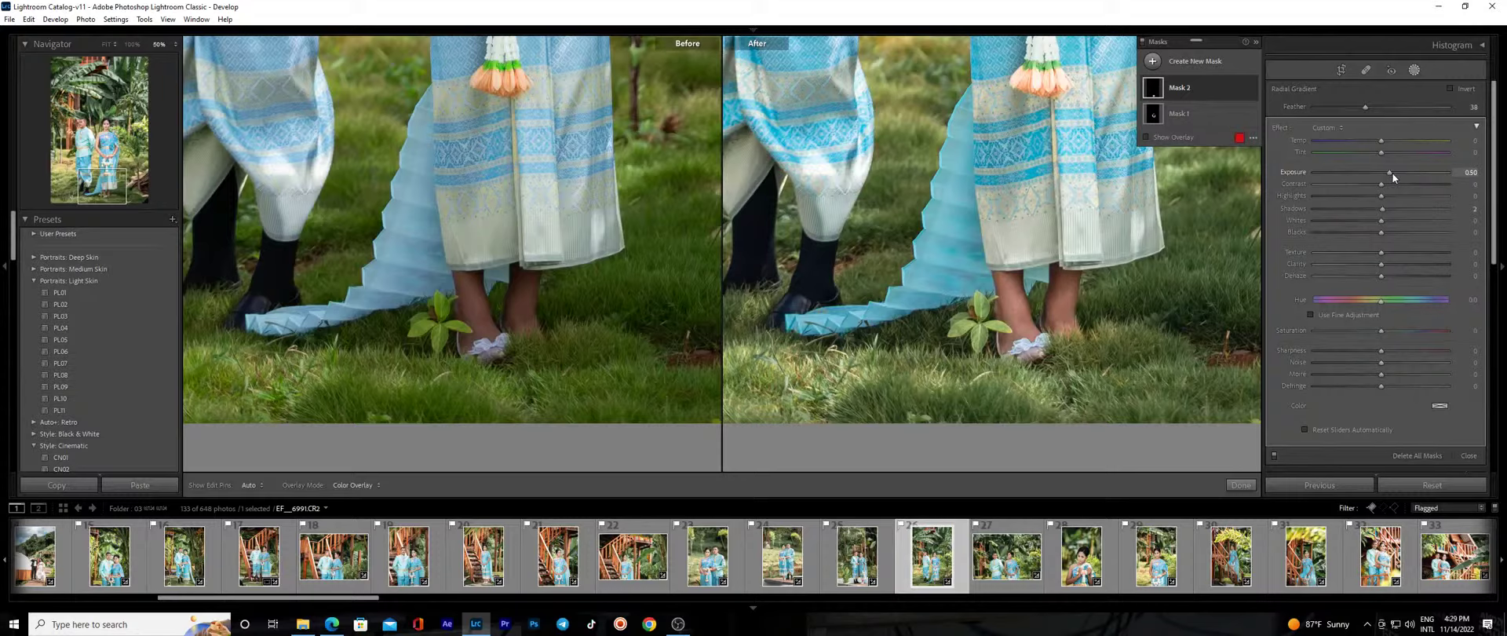
left_click_drag(1381, 331, 1372, 331)
left_click_drag(1382, 209, 1395, 209)
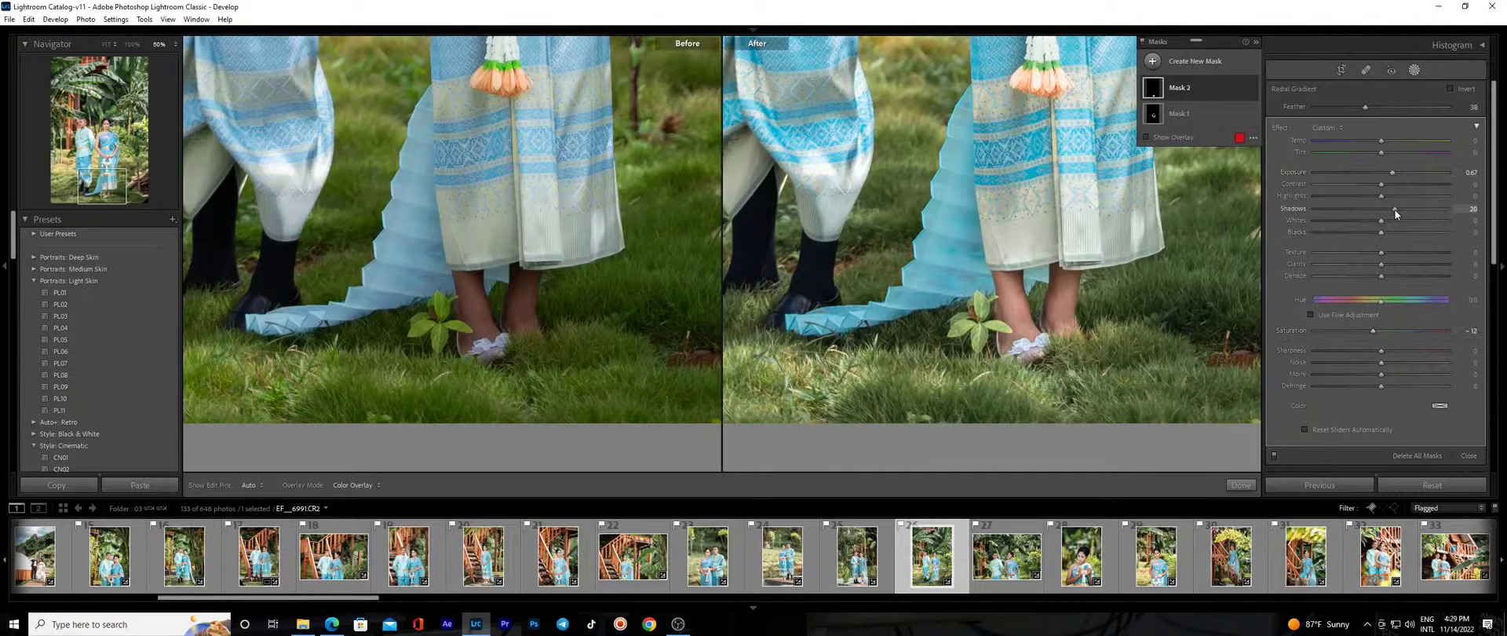
left_click(1241, 484)
scroll(1052, 197, "up", 3)
scroll(1028, 235, "up", 3)
scroll(1009, 274, "up", 3)
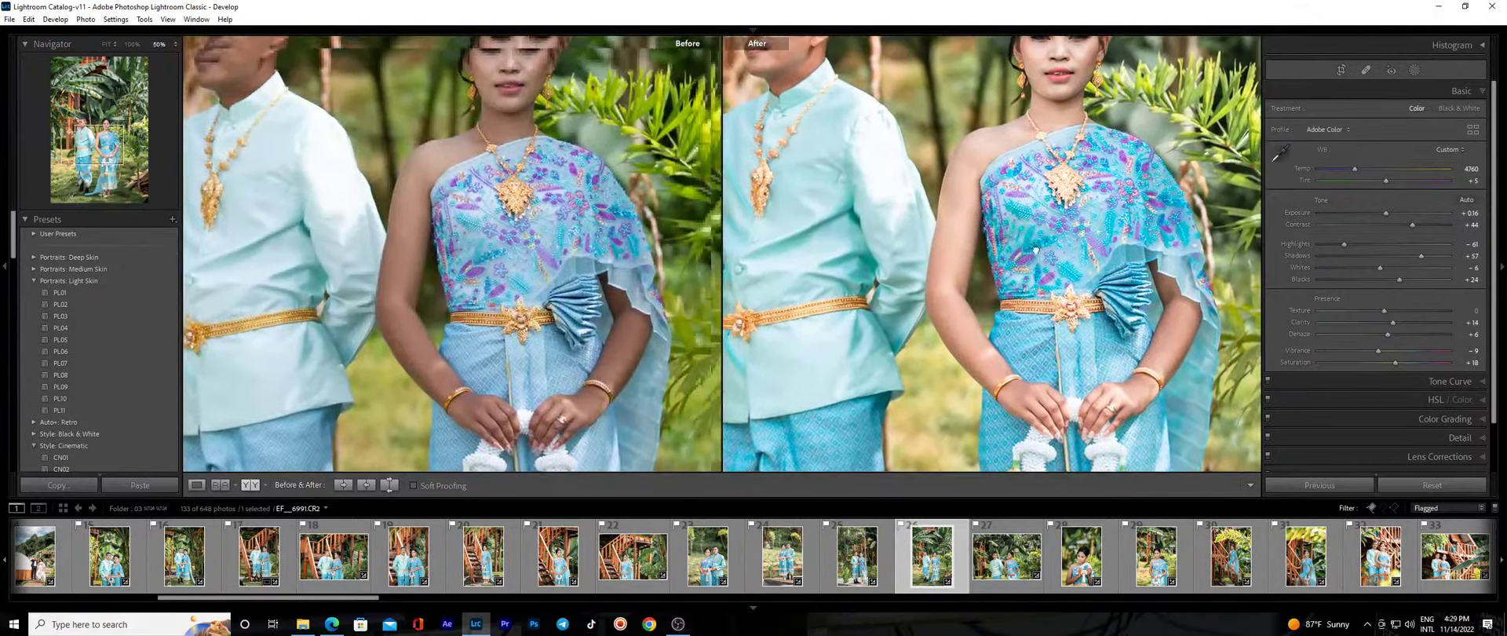
scroll(987, 323, "up", 3)
scroll(988, 323, "up", 2)
Add a radial gradient on the groom's face with lowered saturation.
key("shift+w")
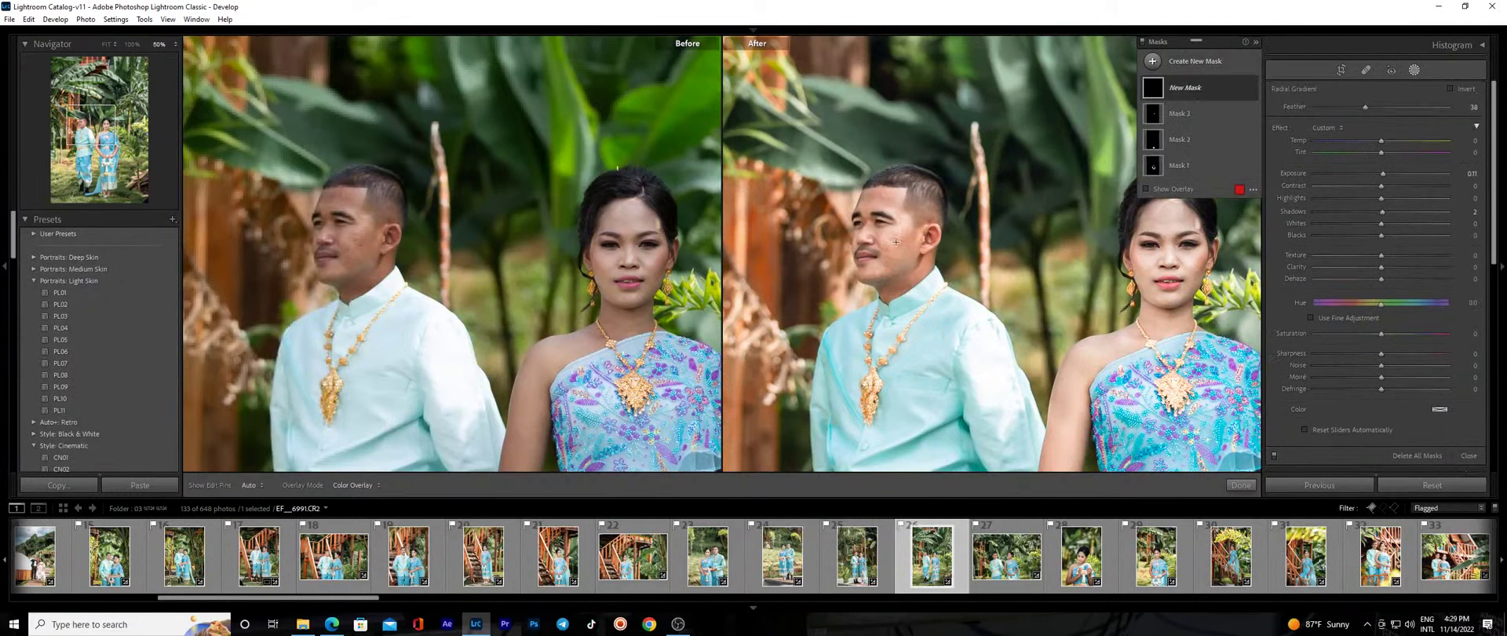
left_click_drag(954, 331, 985, 253)
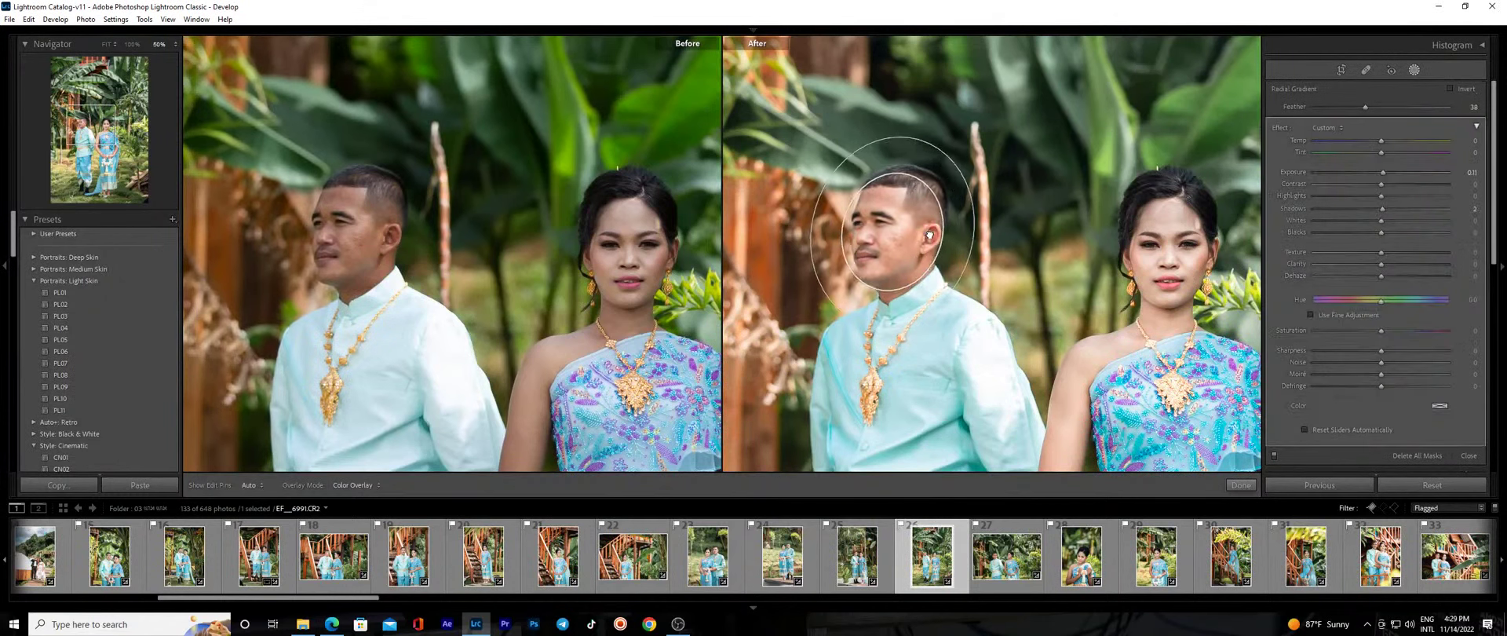
left_click_drag(1381, 331, 1374, 330)
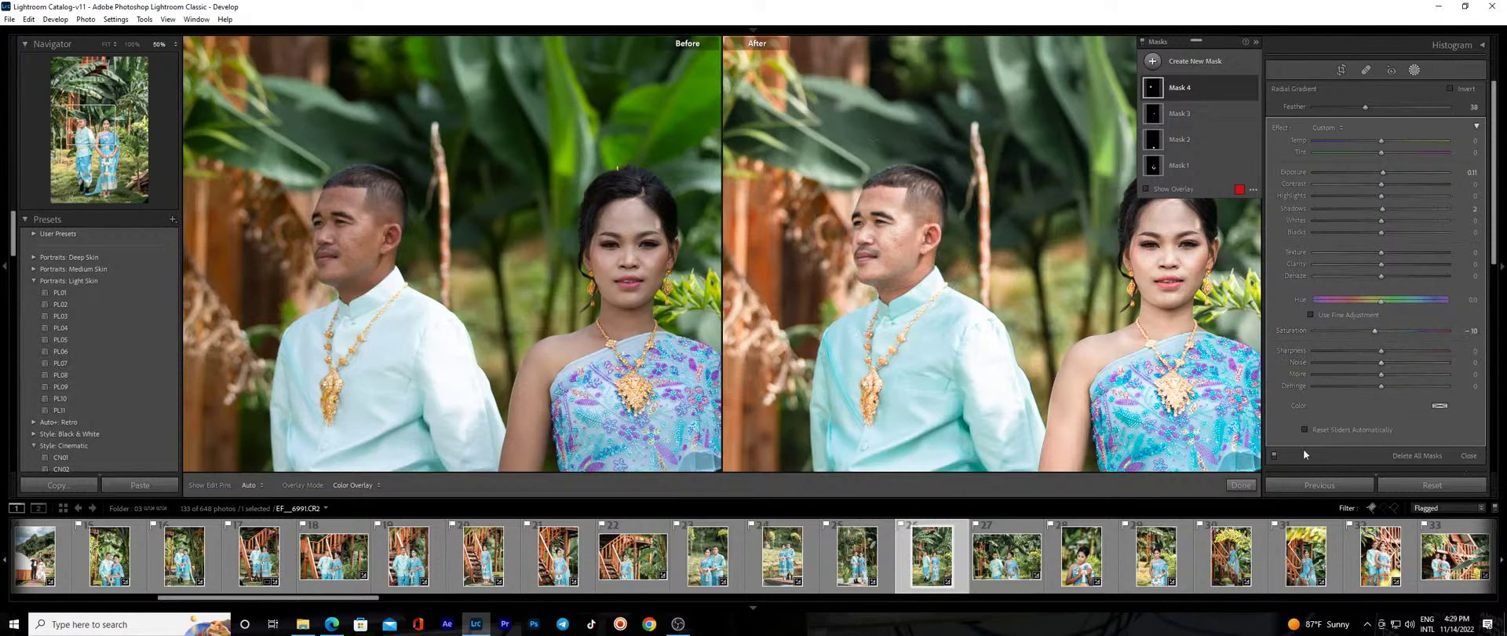
left_click(1241, 485)
key("shift+m")
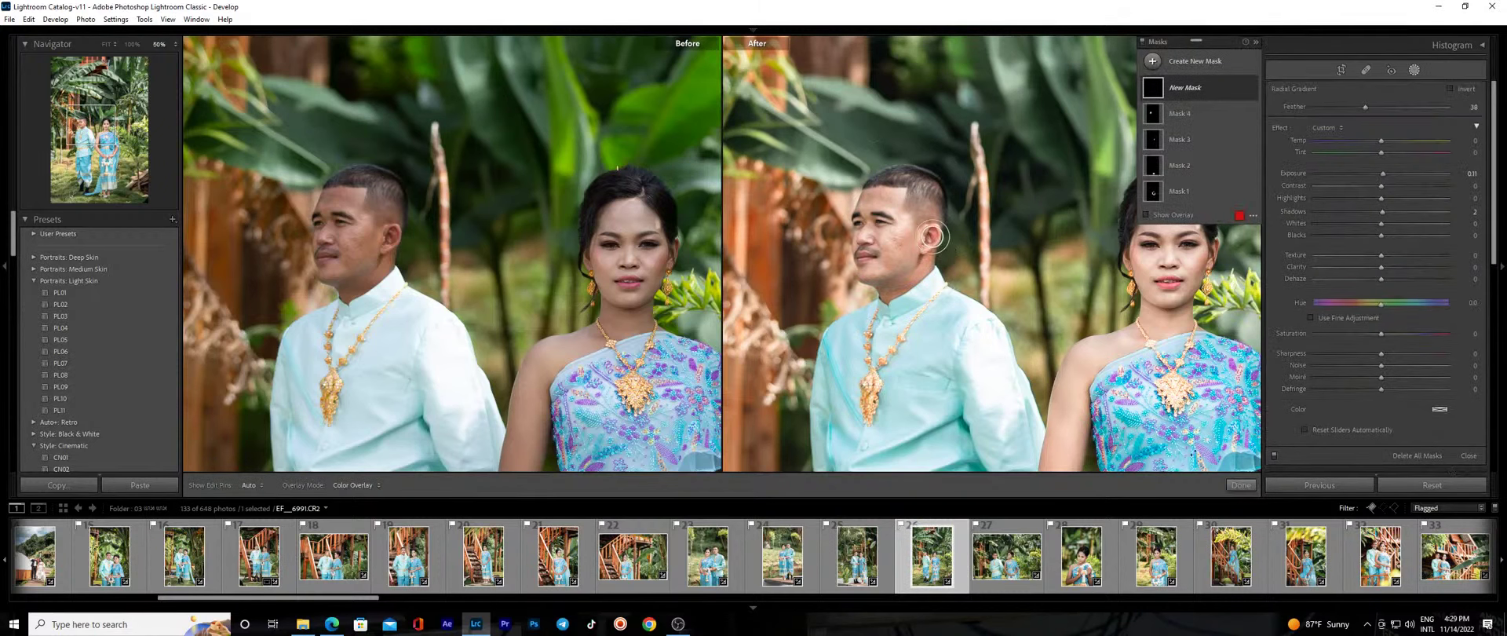
left_click(1241, 485)
left_click(991, 232)
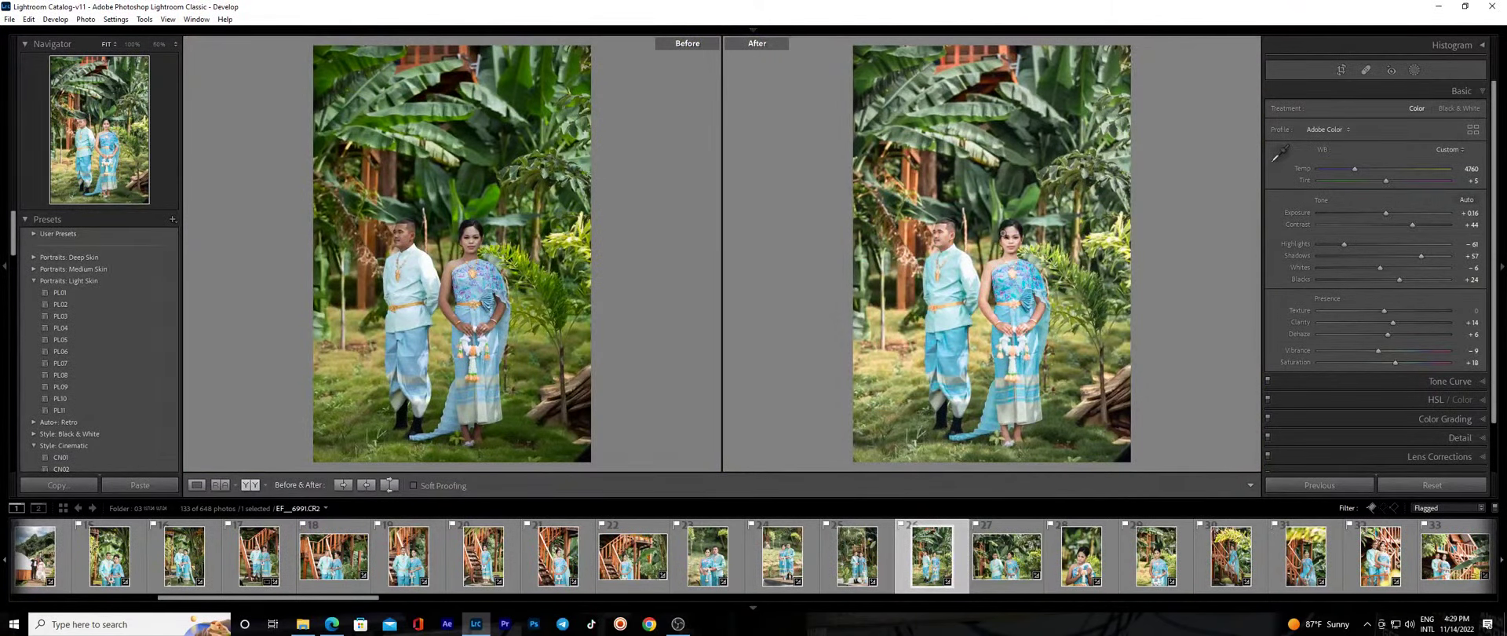
Add a linear gradient mask with Highlights −45, Sharpness 11 and Dehaze 7.
key("m")
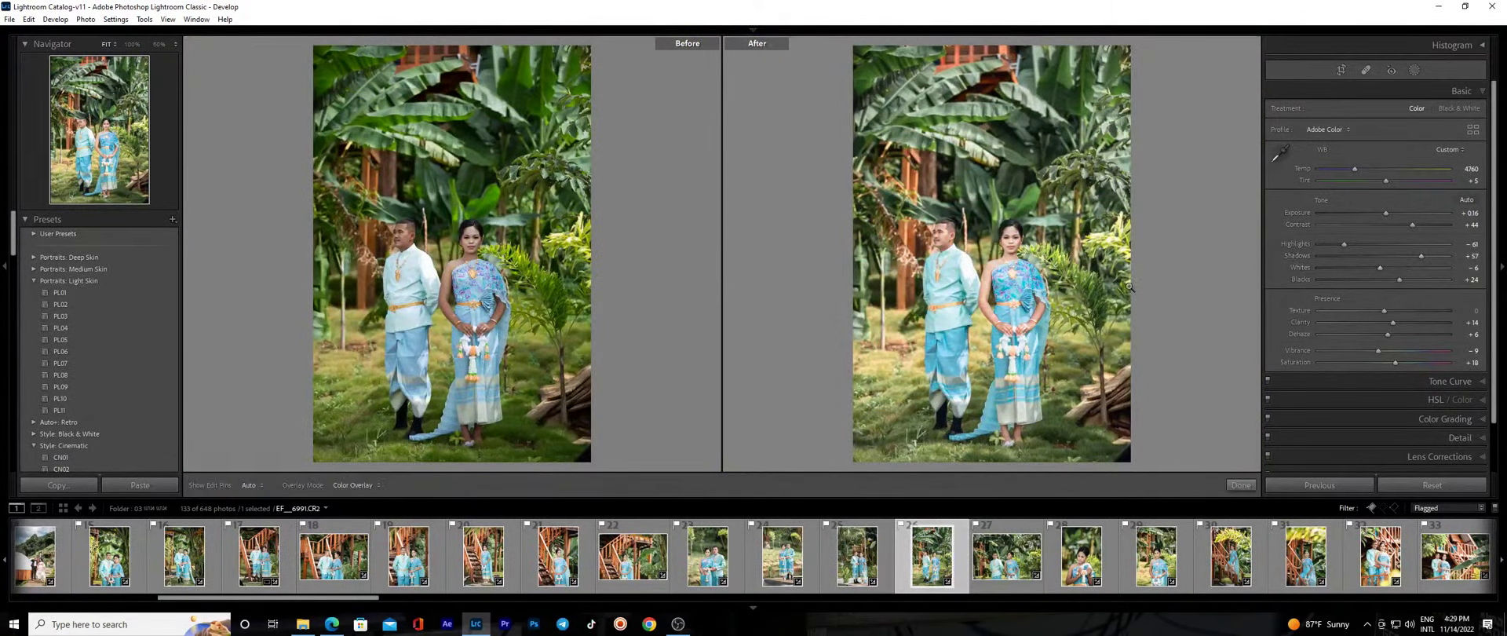
left_click_drag(1014, 181, 1083, 235)
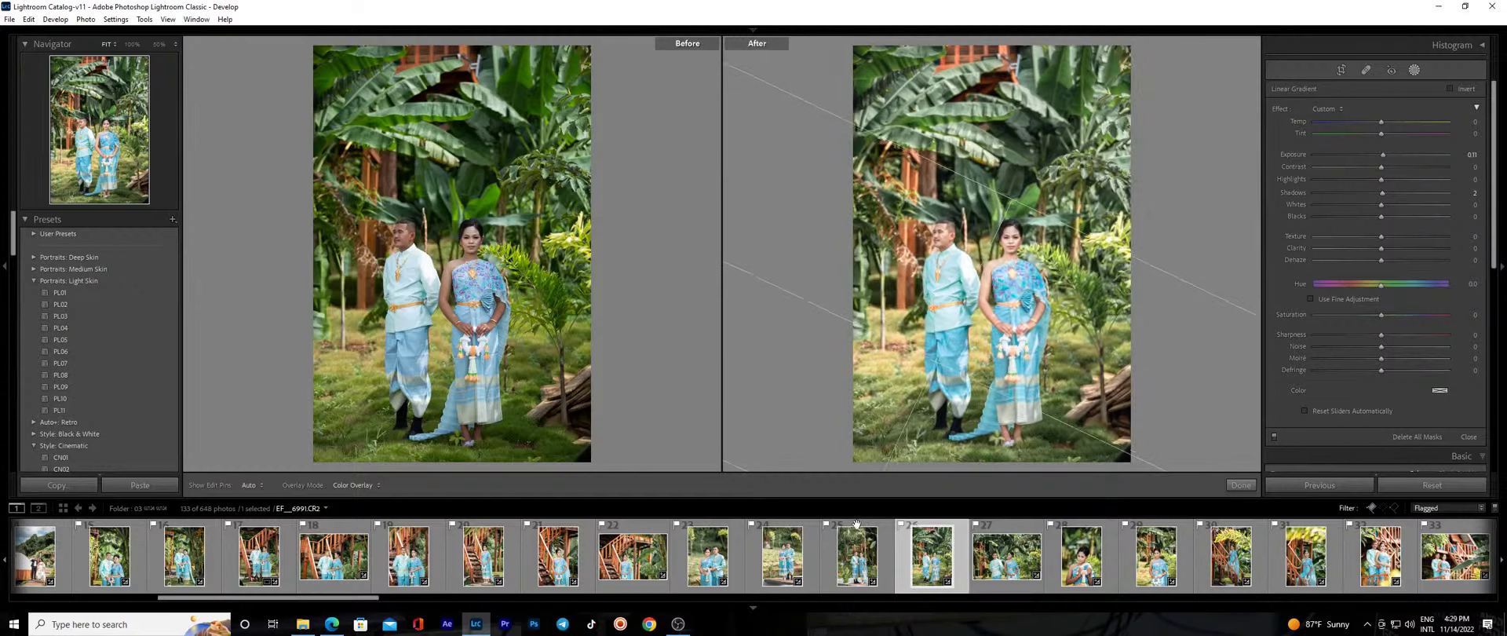
left_click_drag(1360, 177, 1365, 190)
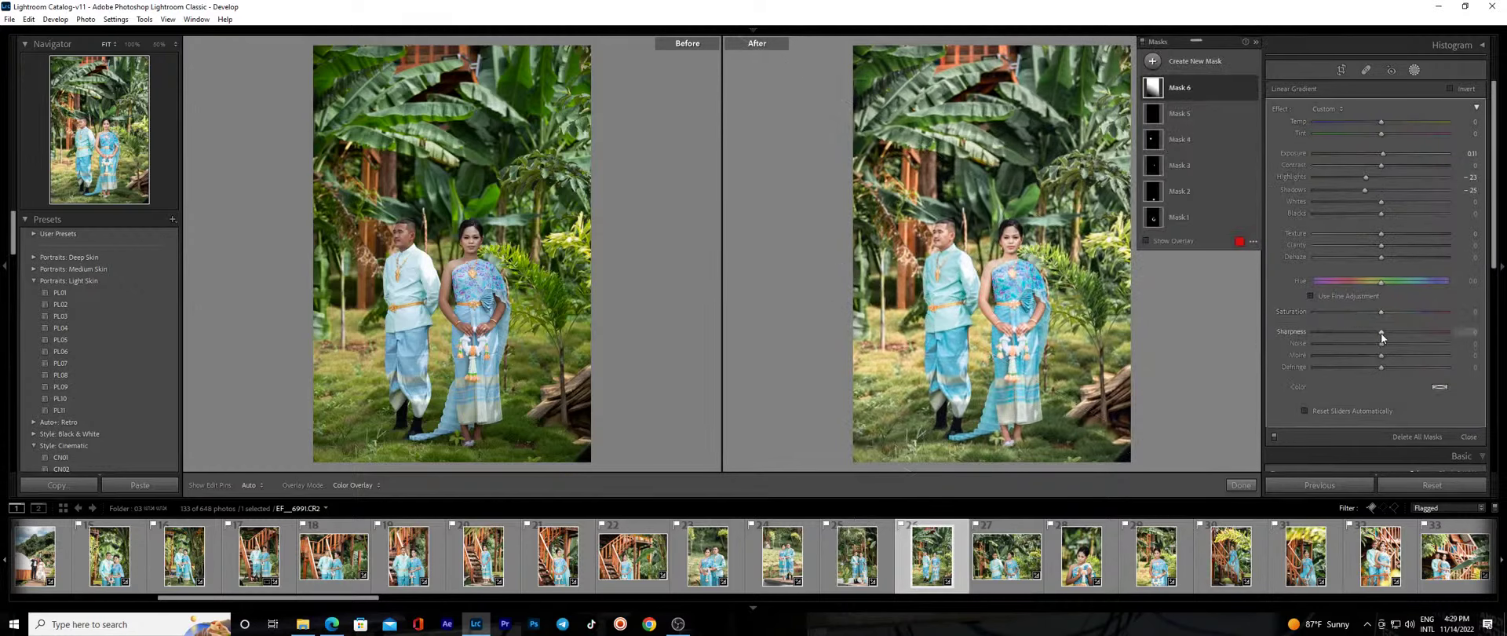
left_click_drag(1380, 331, 1387, 331)
left_click(1386, 256)
left_click(1350, 179)
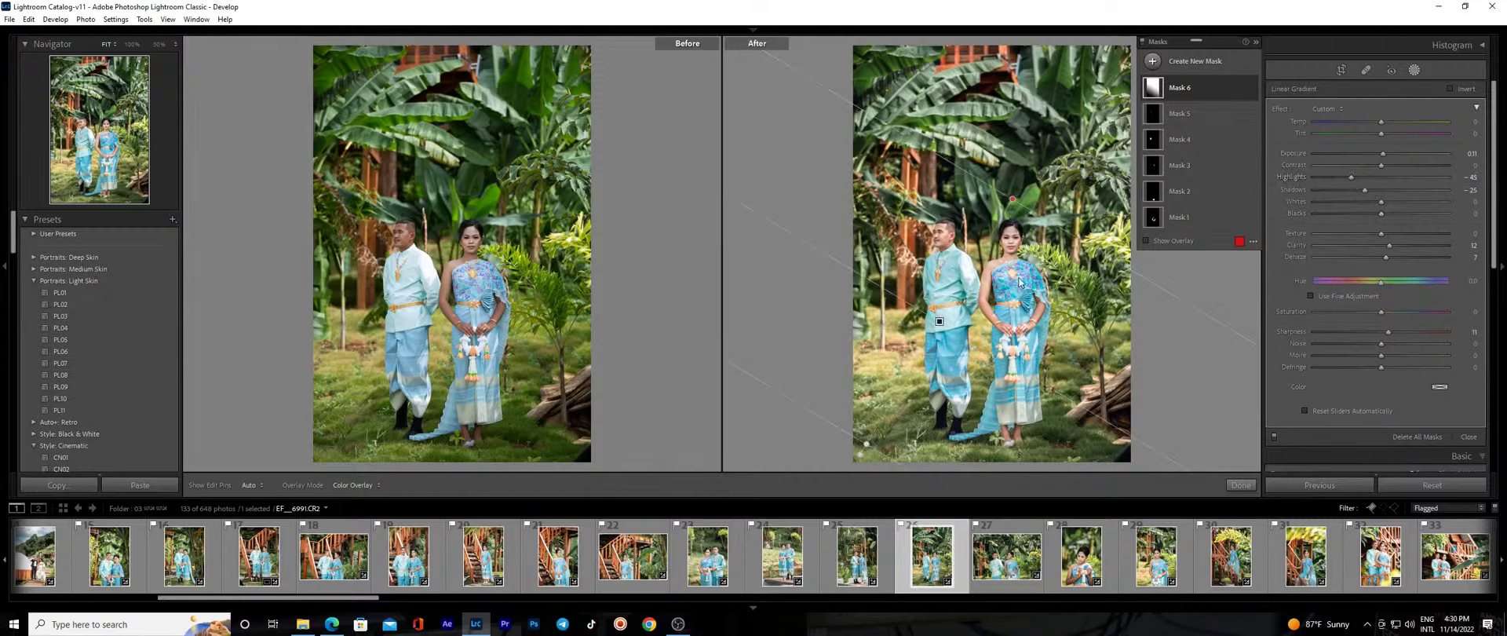
Reposition and re-angle the linear gradient, then check the groom's face up close.
left_click_drag(941, 322, 978, 306)
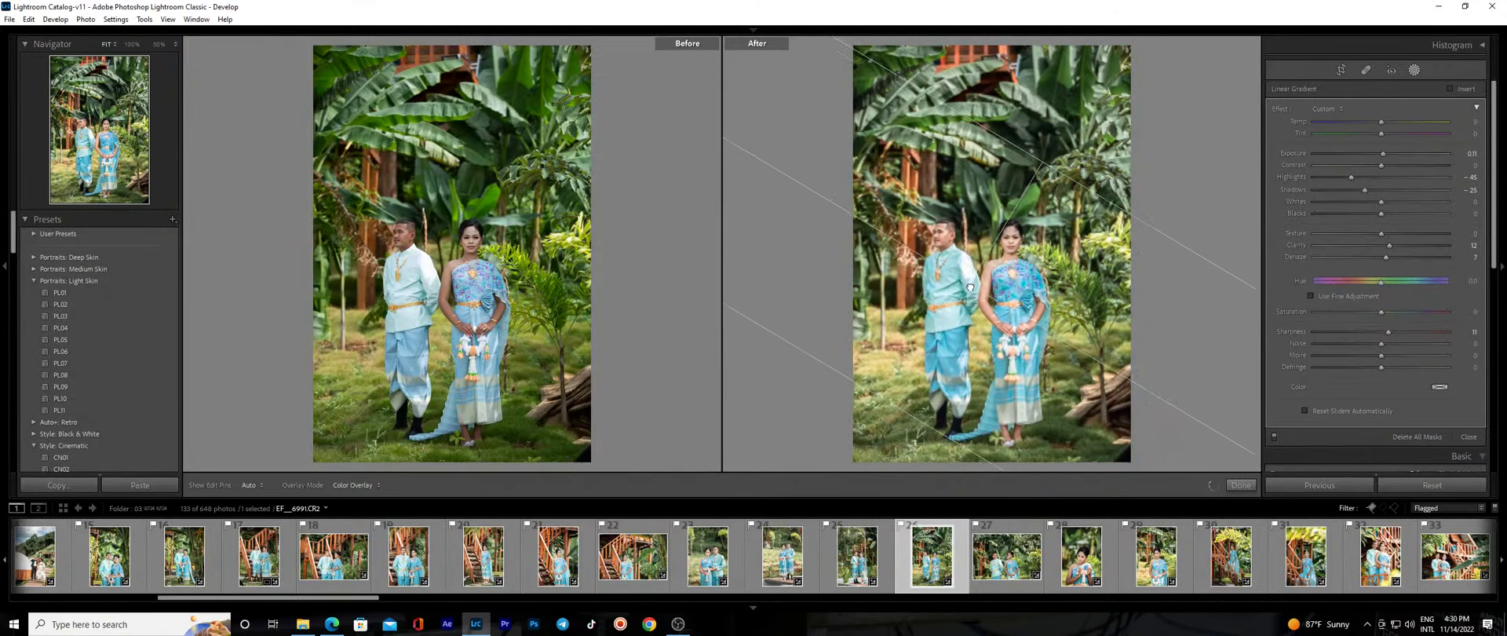
left_click(1241, 484)
left_click(1056, 408)
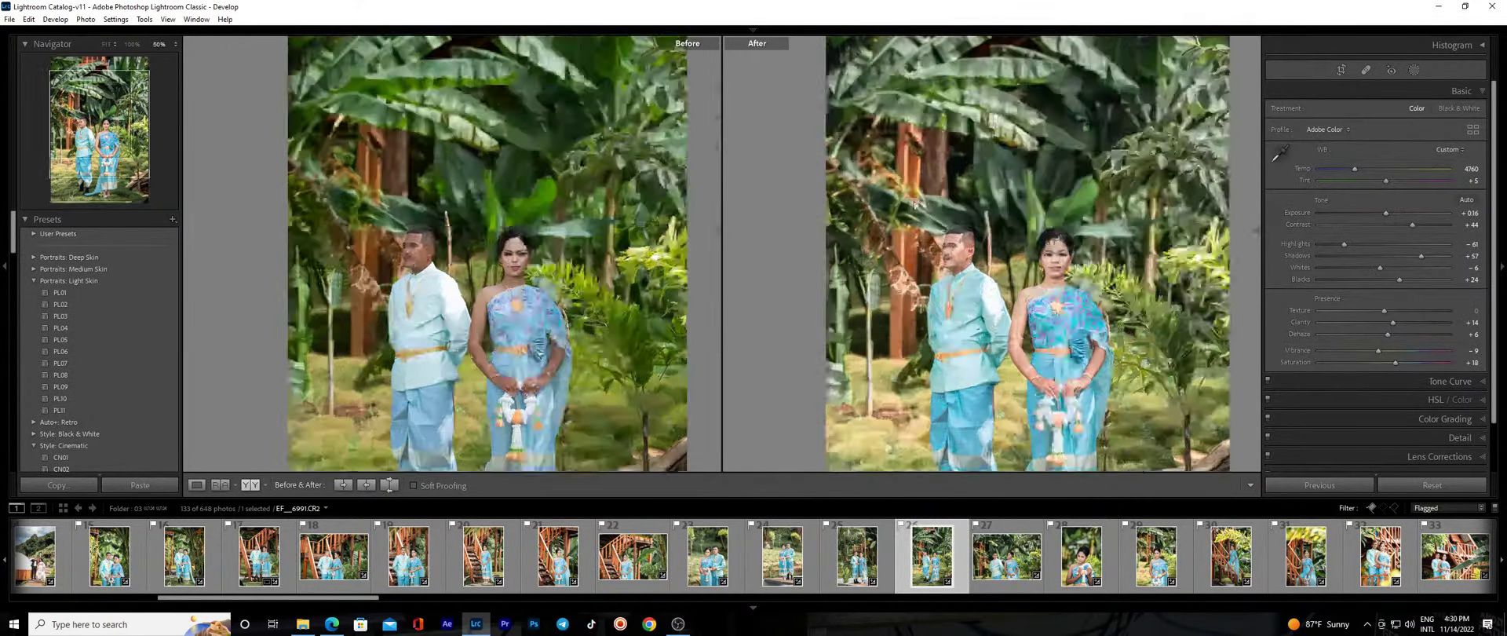
left_click(1047, 335)
Move to the next couple photo and inspect the bride up close.
key("Right")
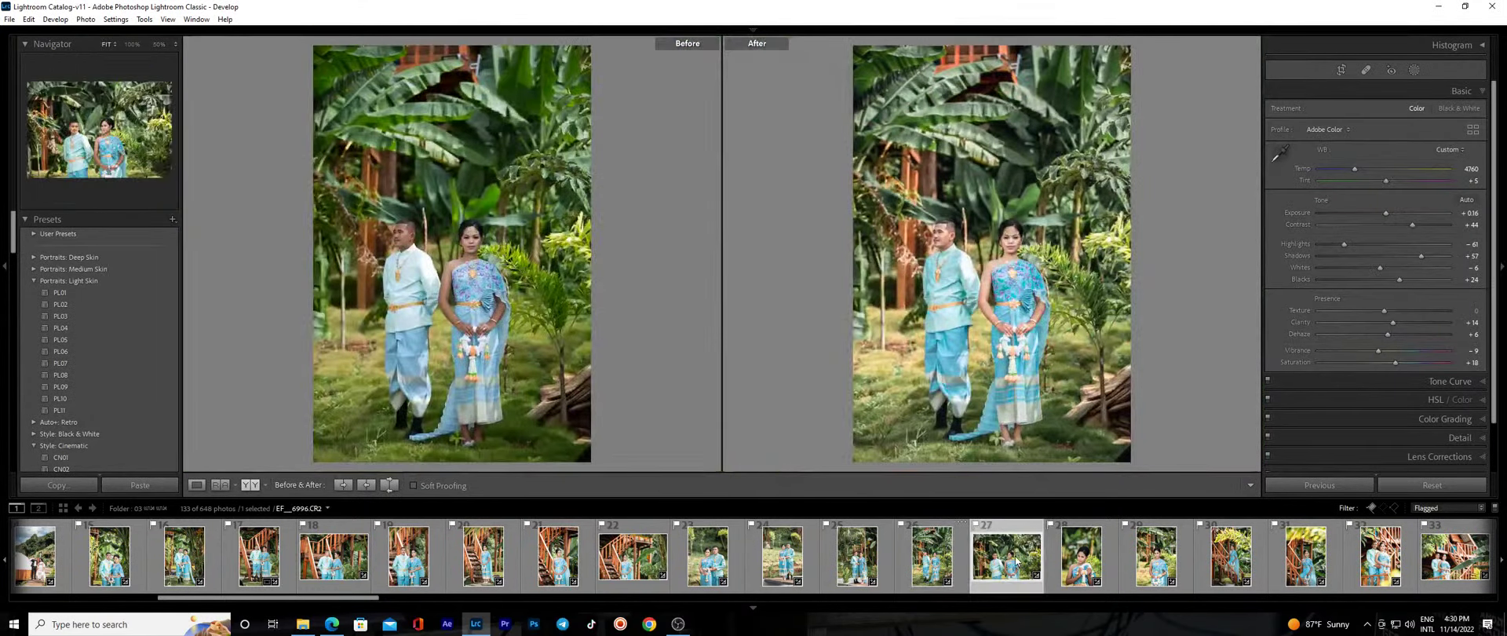
left_click(998, 311)
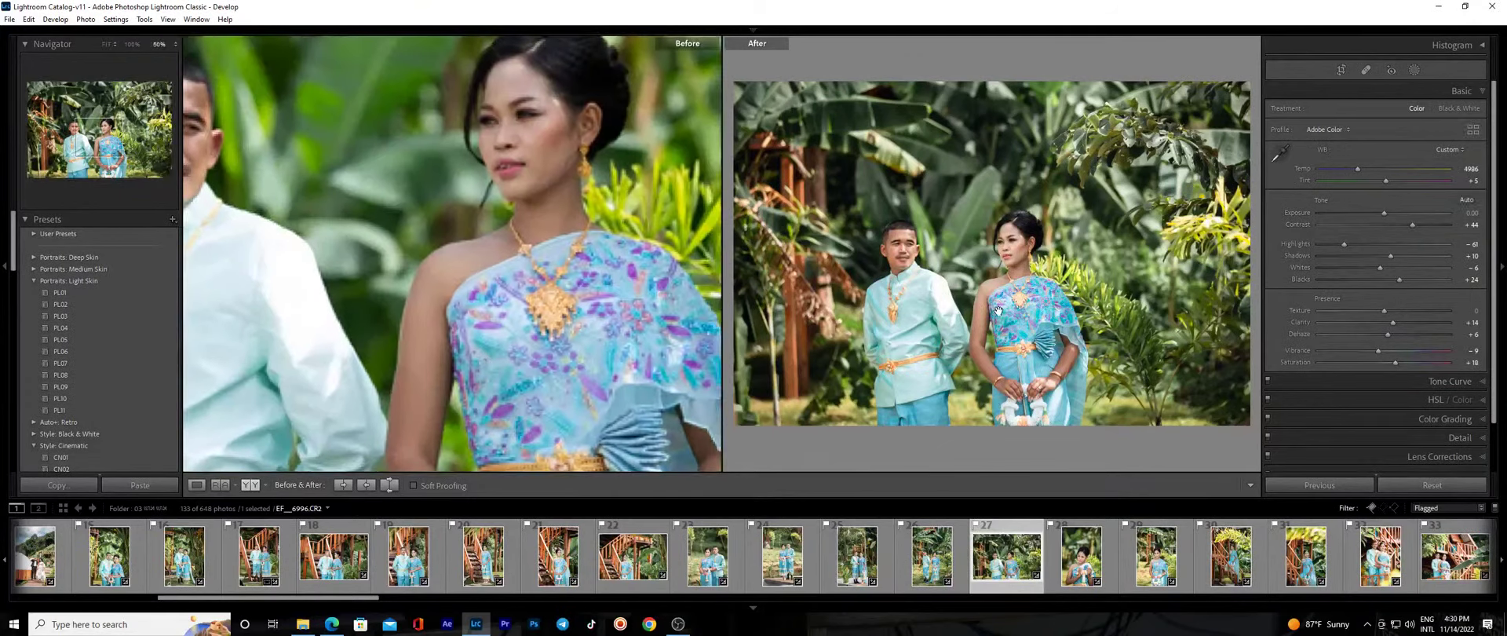
left_click(998, 311)
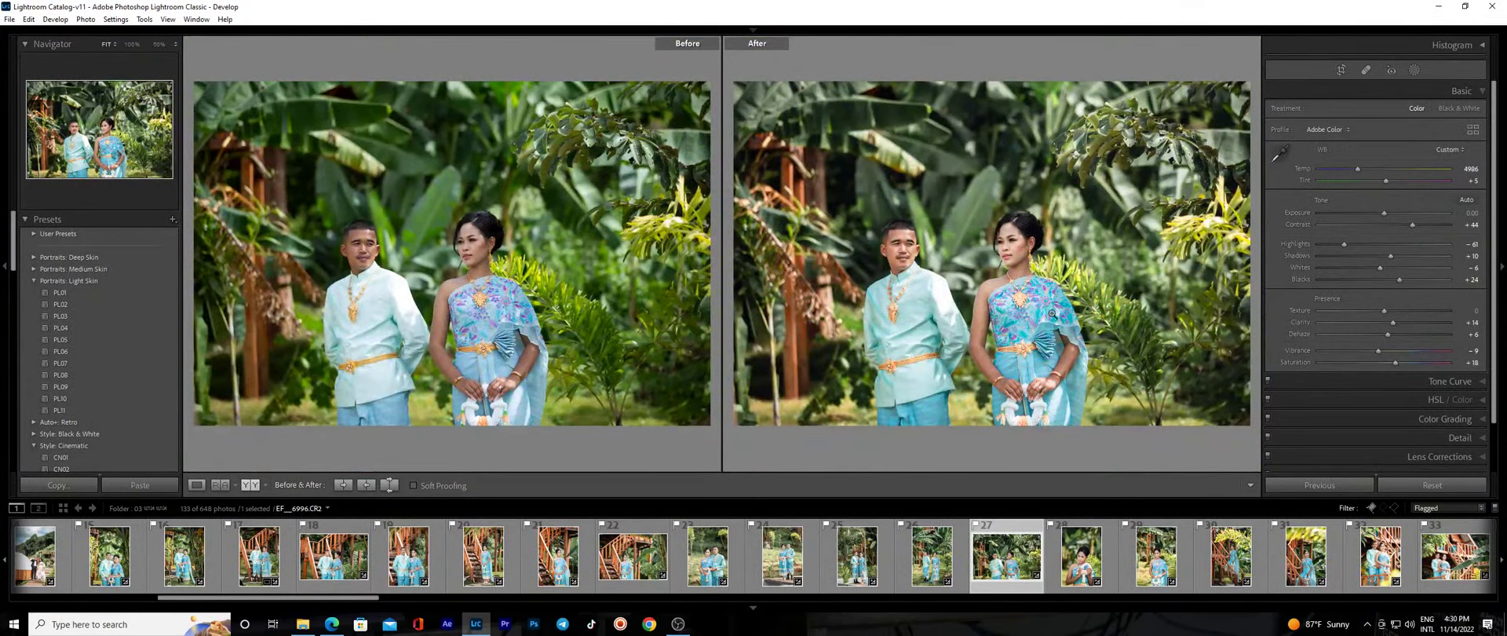
left_click(1339, 70)
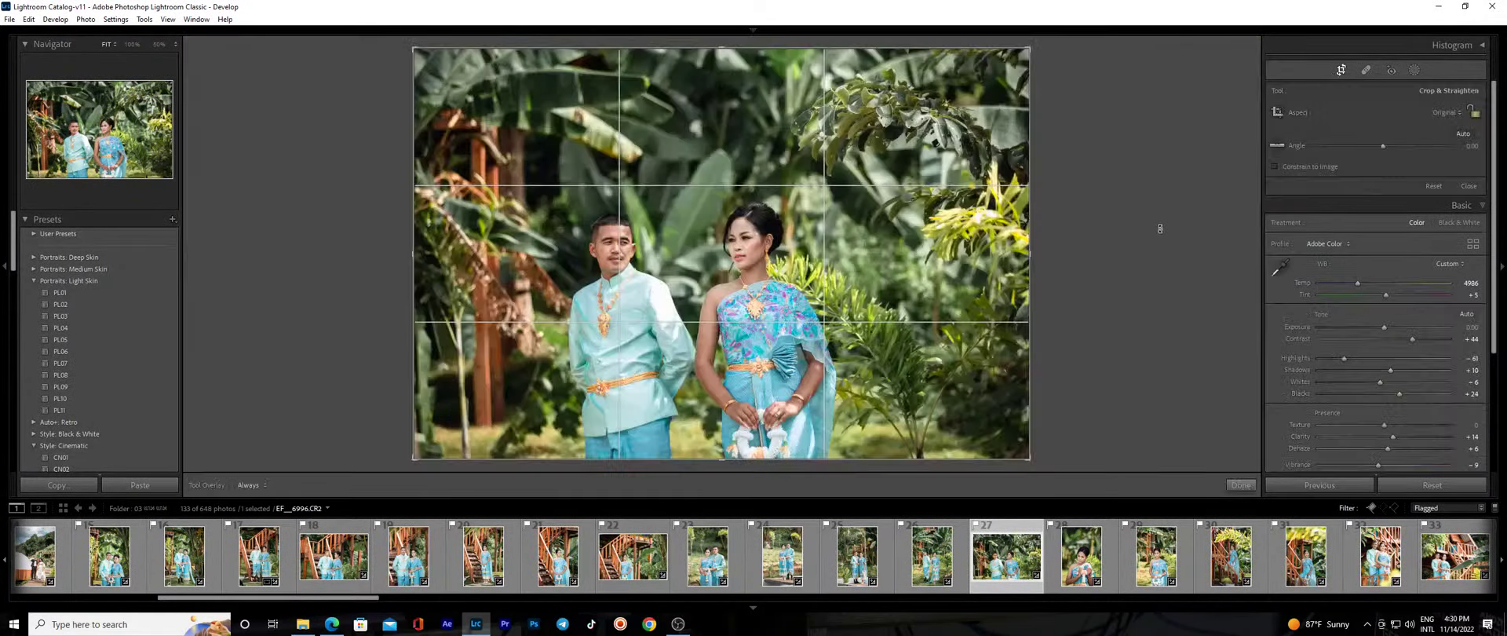
key("y")
Add a radial gradient over the bride's arm with brightened exposure.
key("shift+m")
left_click_drag(987, 357, 1017, 345)
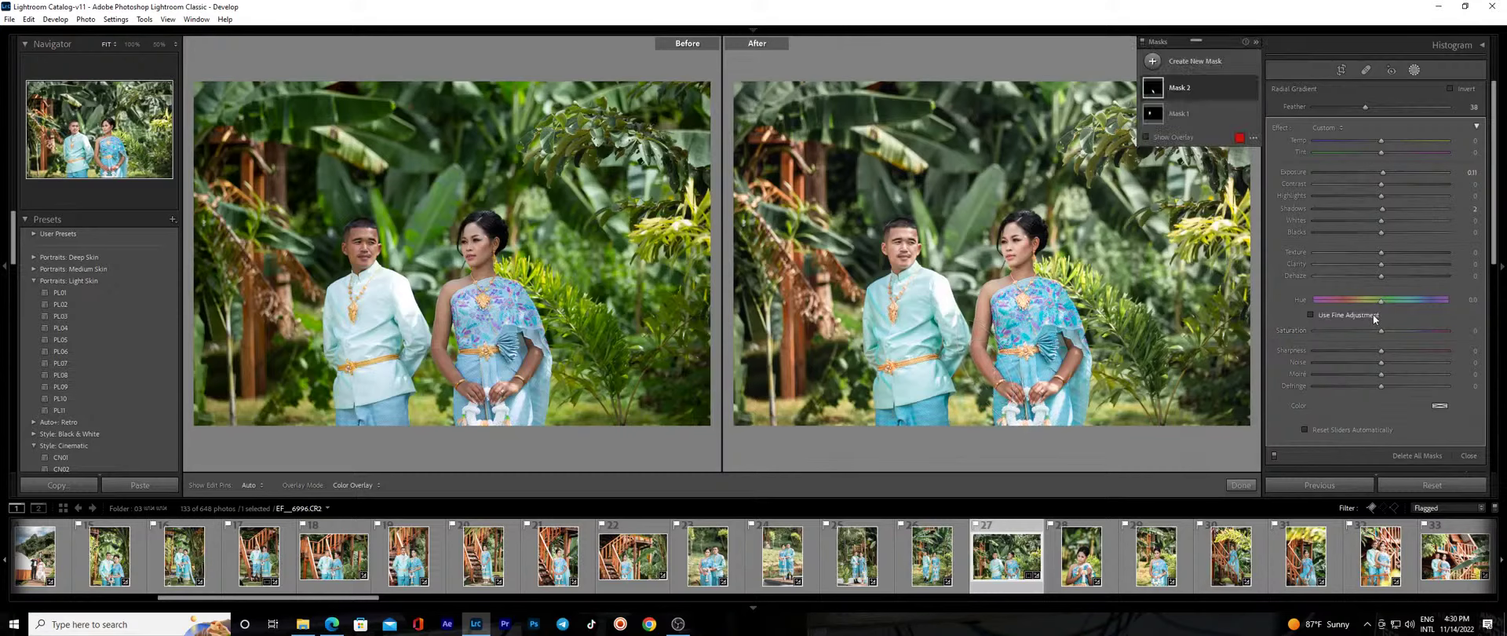
left_click_drag(1385, 173, 1388, 172)
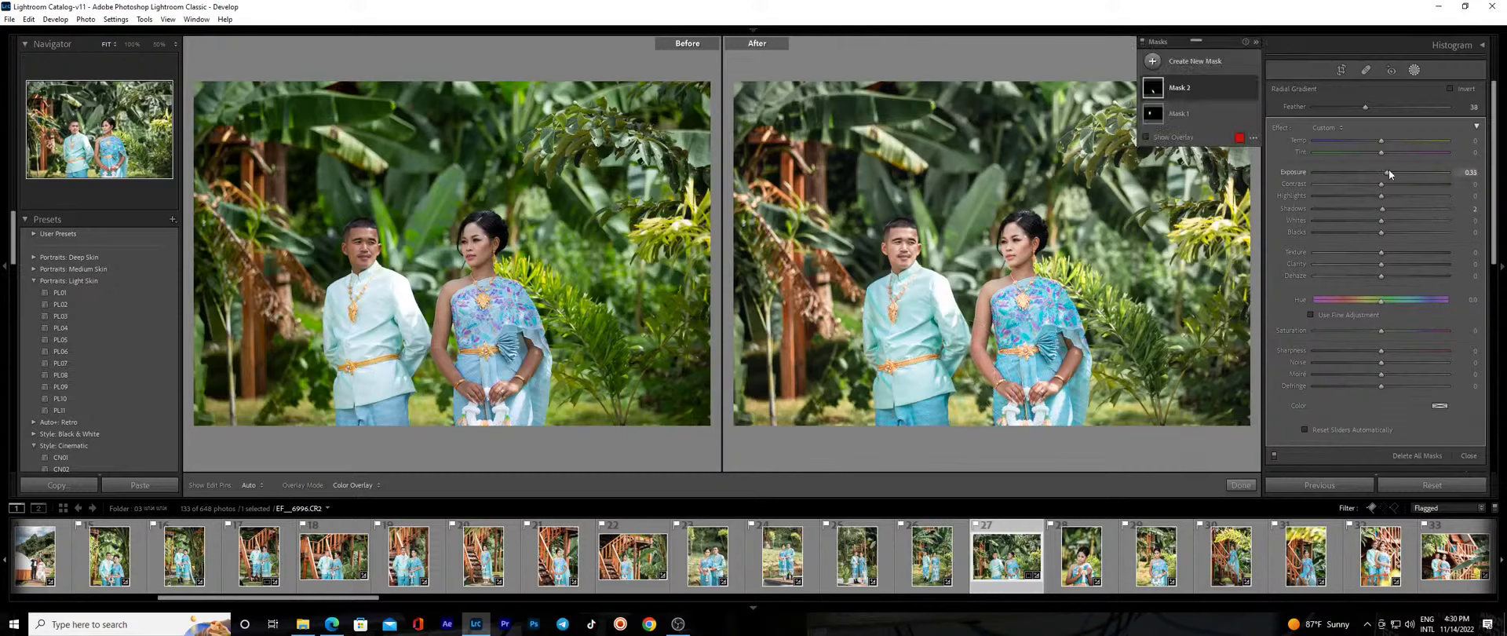
left_click_drag(1381, 331, 1378, 331)
Add more radial gradients on the couple, one a narrow tilted ellipse at exposure 0.32.
key("shift+m")
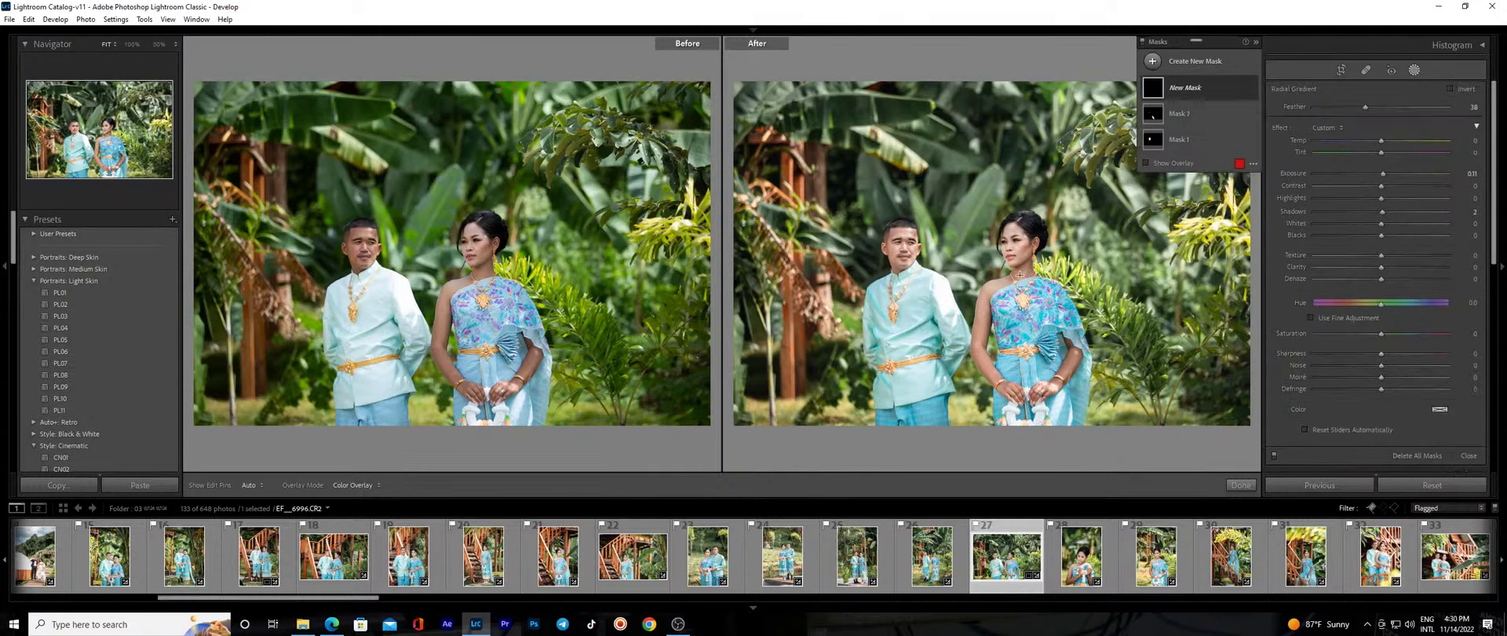
mouse_move(1015, 273)
left_mouse_down()
mouse_move(1055, 302)
mouse_move(1052, 284)
left_mouse_up()
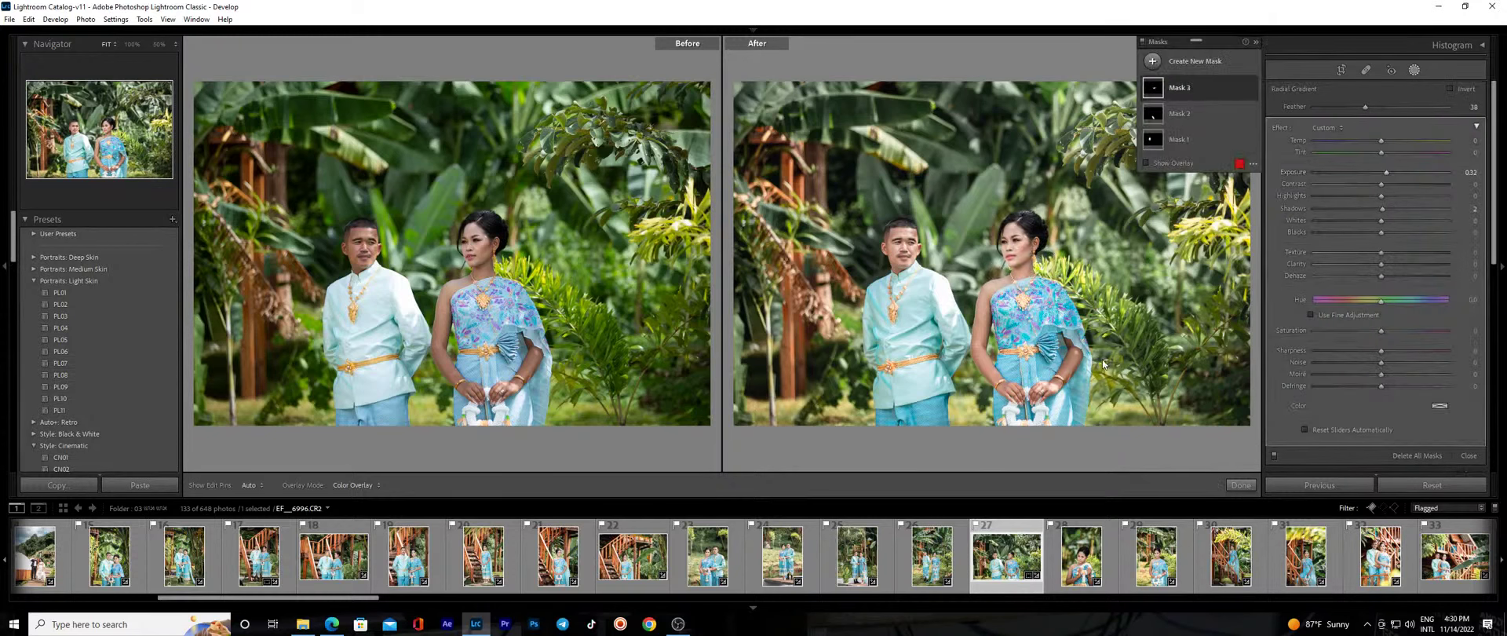
left_click_drag(1064, 359, 1080, 411)
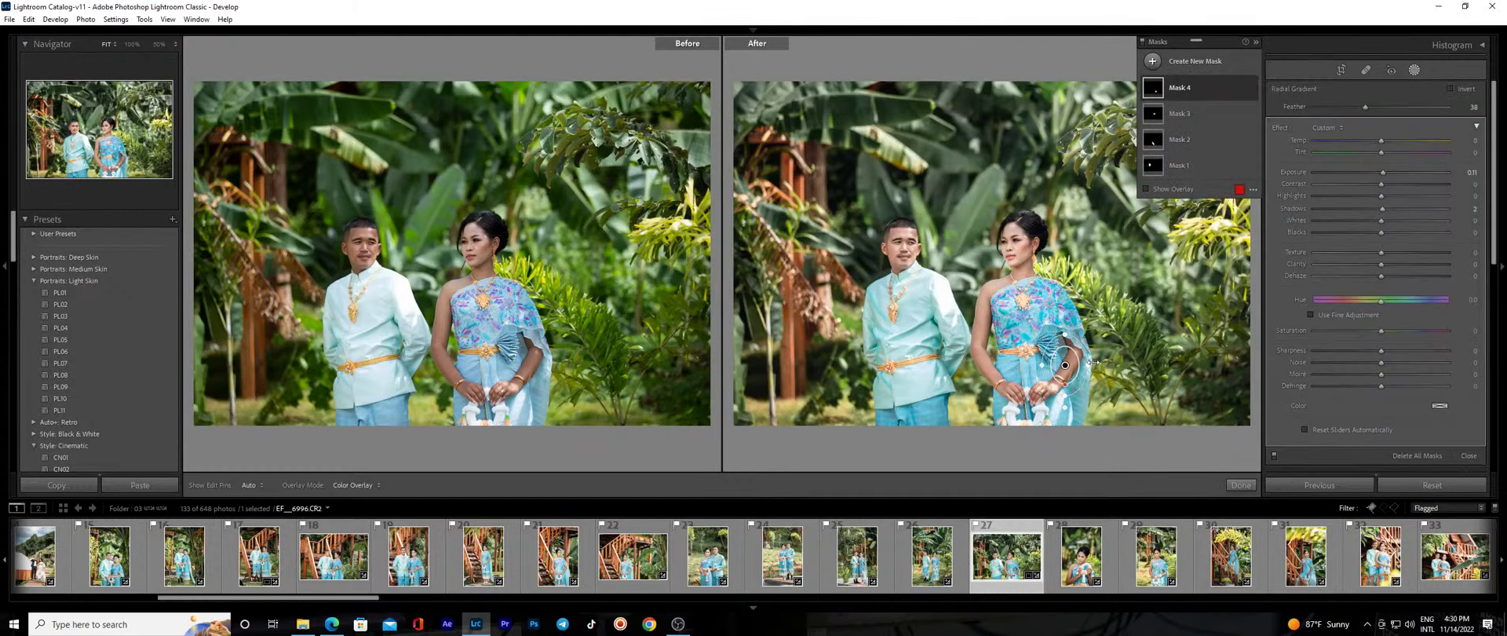
left_click_drag(1096, 368, 1074, 365)
left_click_drag(1382, 172, 1386, 173)
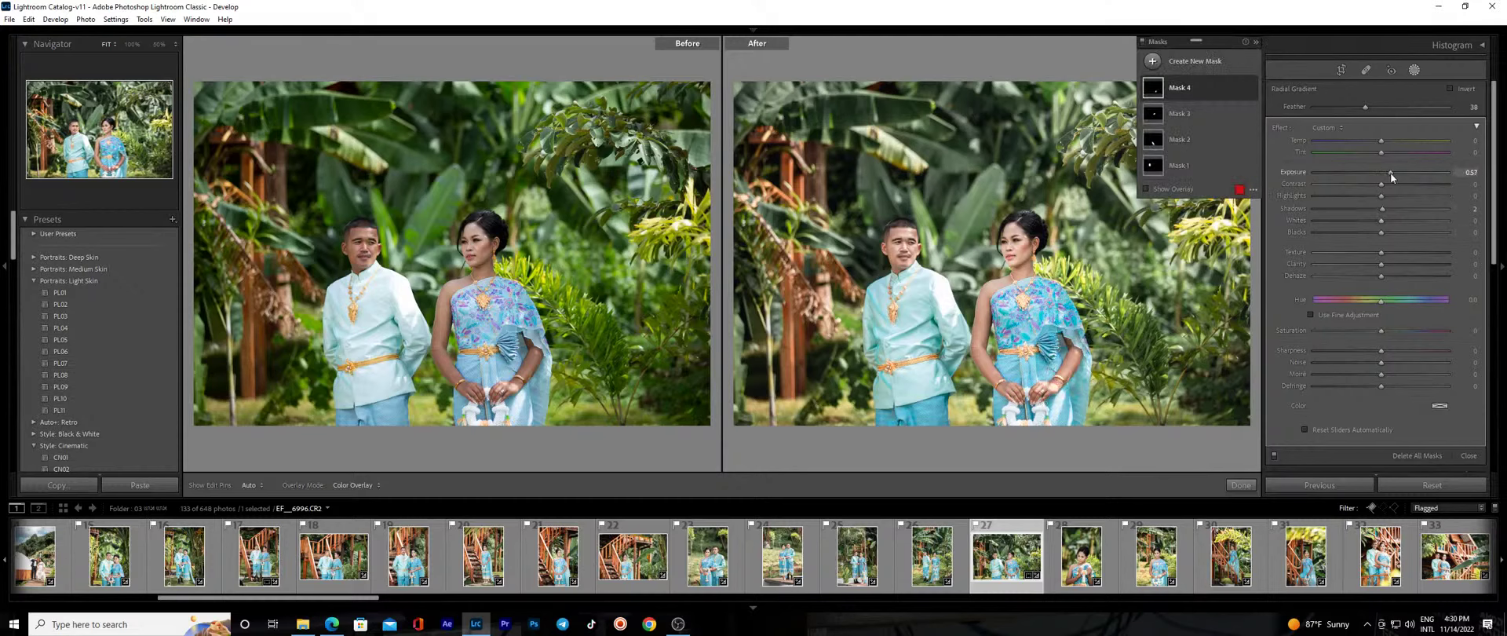
key("ctrl+z")
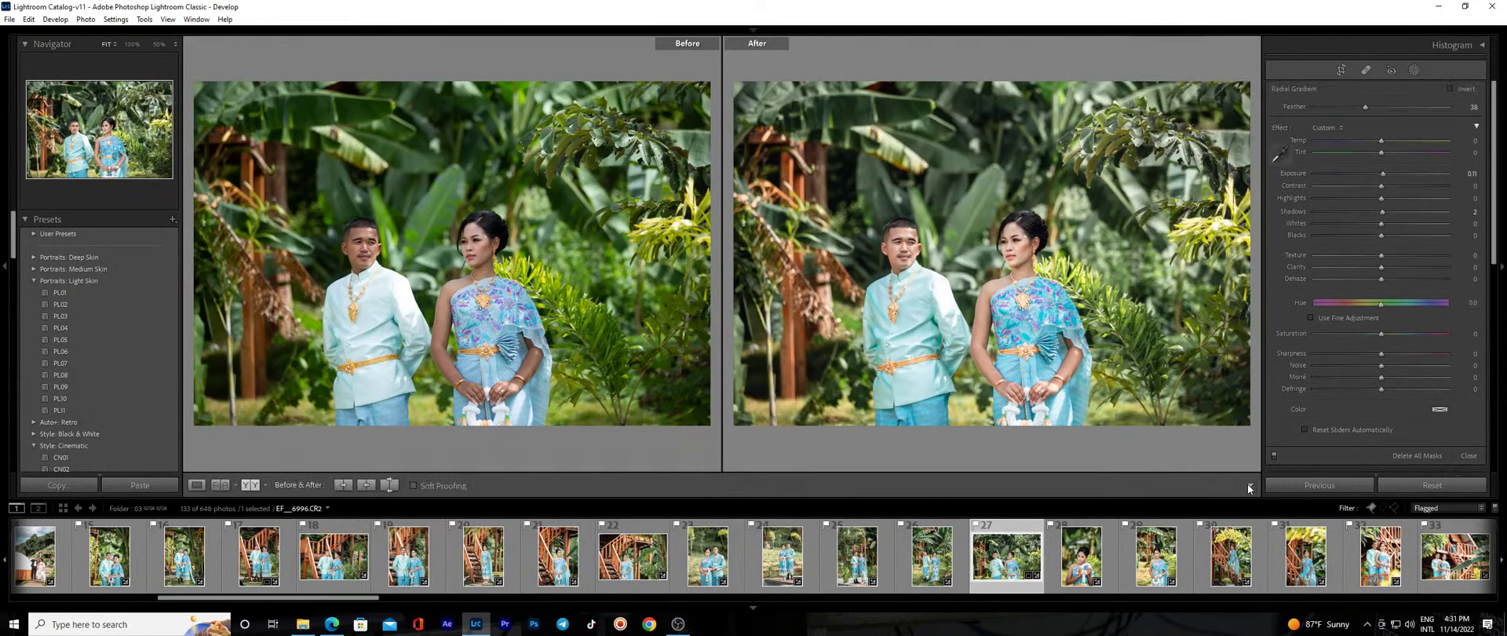
key("z")
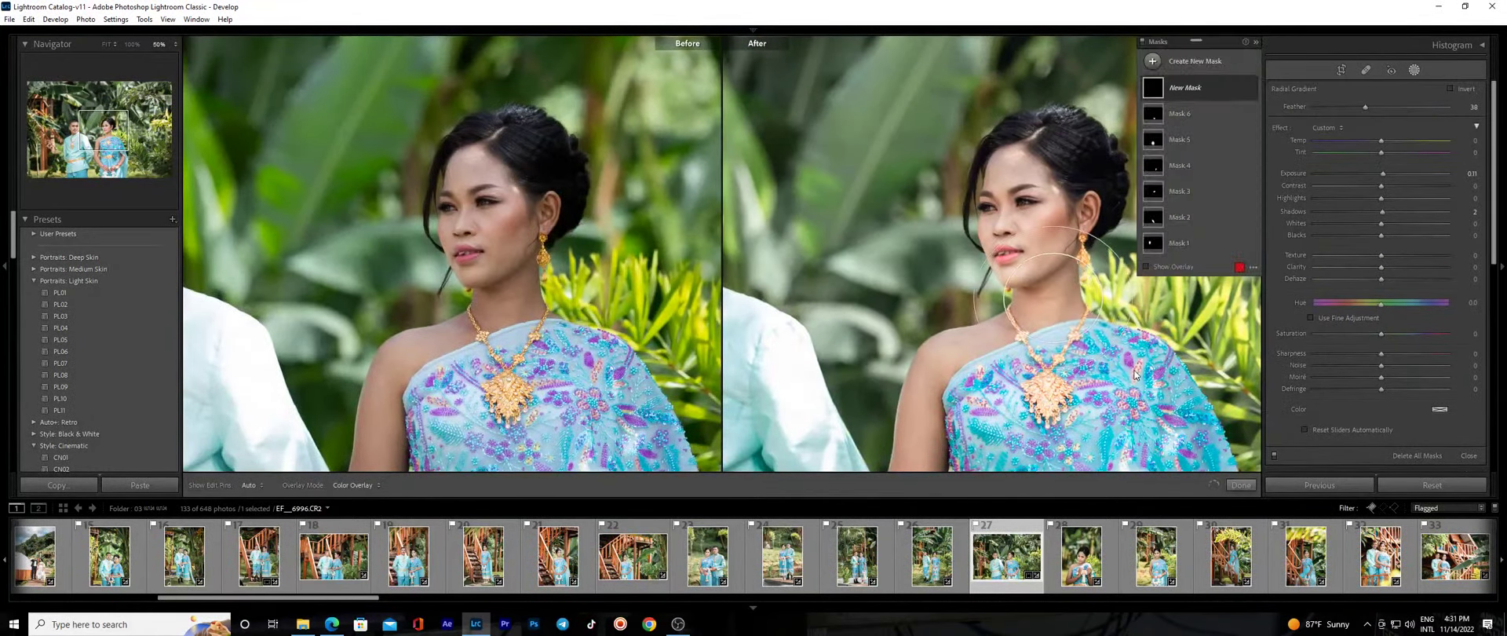
key("Return")
key("z")
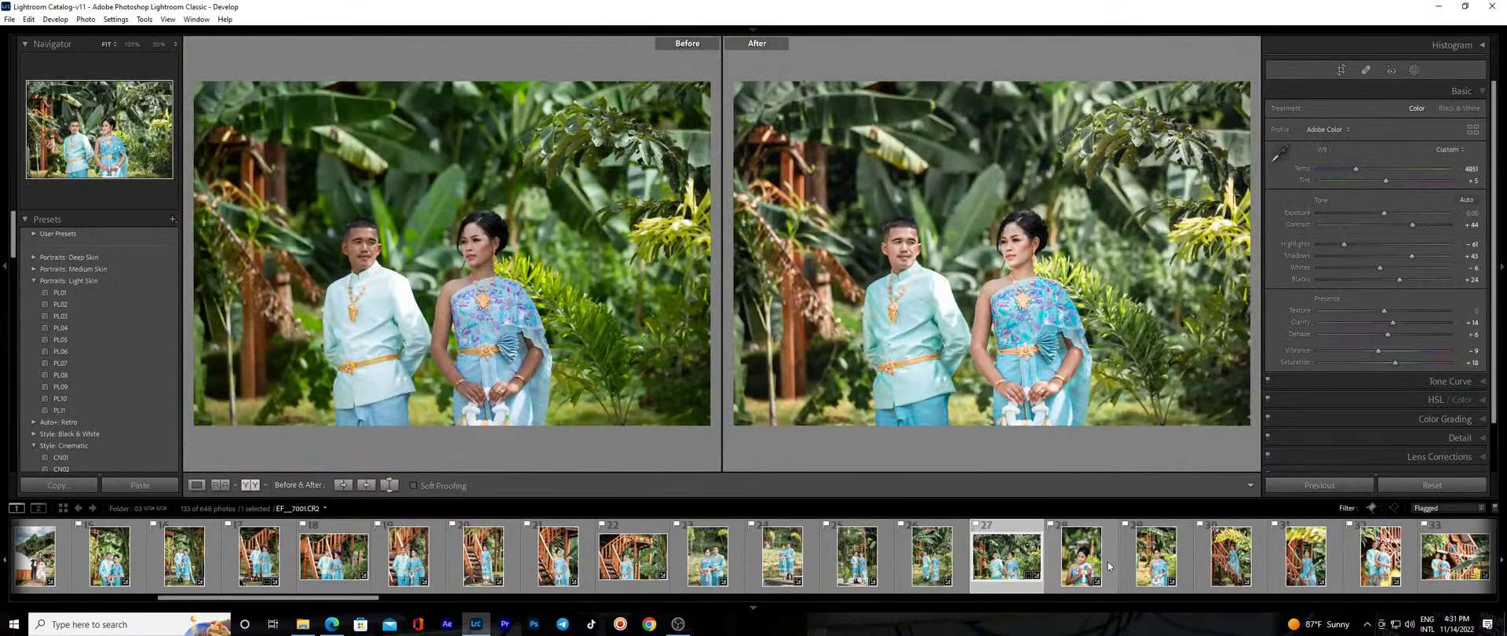
On the bride's portrait, set Shadows +33, Exposure +0.20 and Temp 4896.
left_click(1082, 567)
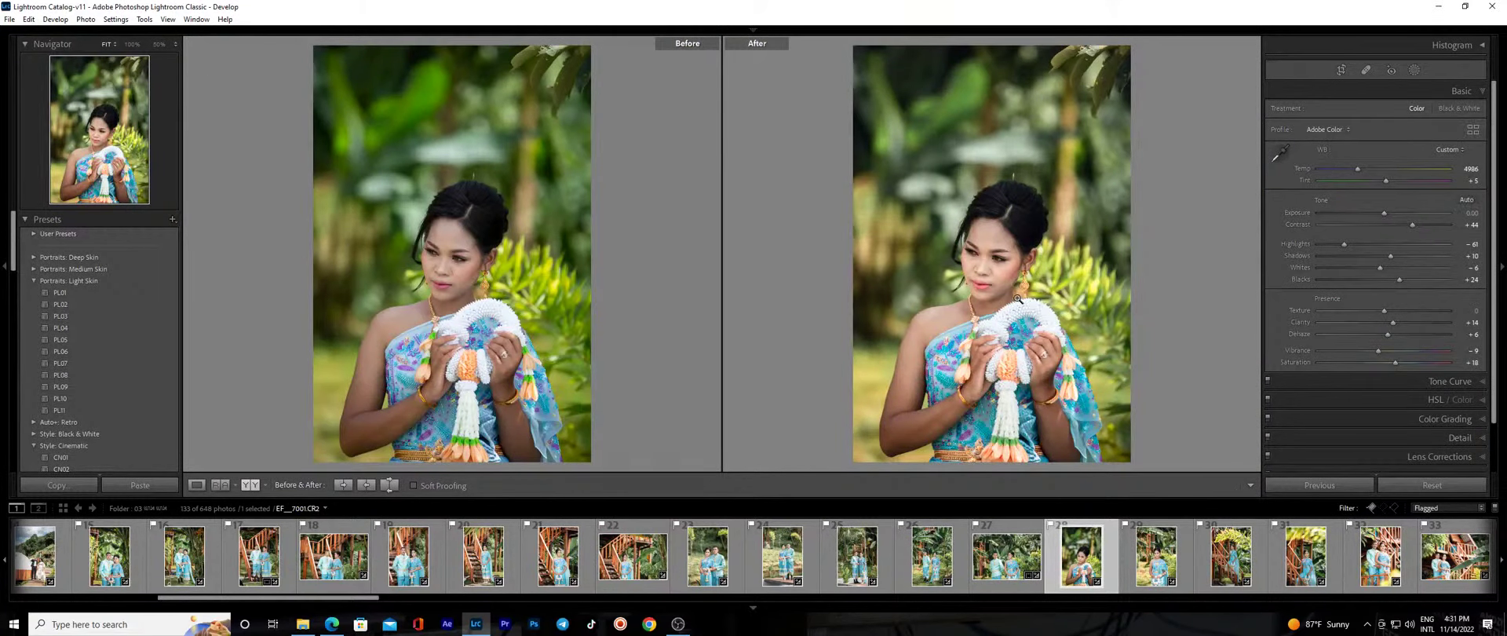
left_click(1000, 274)
left_click(1003, 272)
left_click_drag(1389, 256, 1404, 256)
left_click_drag(1383, 212, 1383, 215)
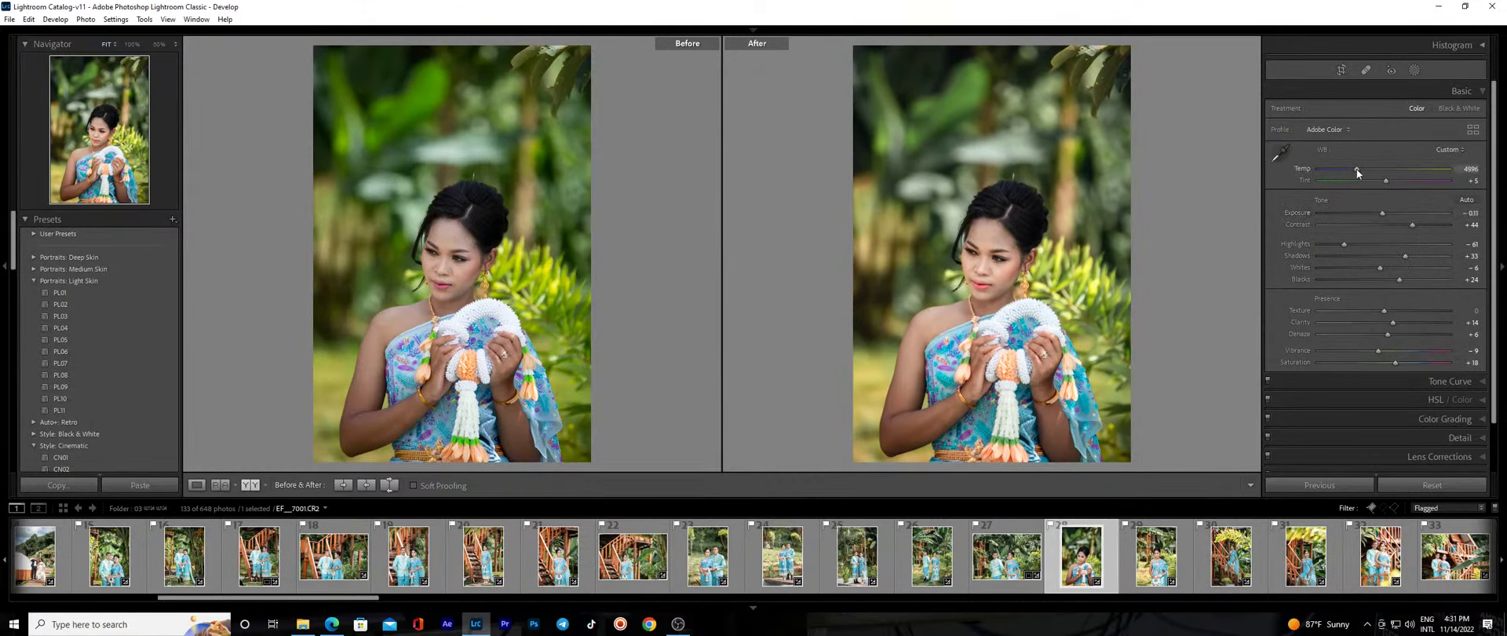
left_click_drag(1356, 168, 1355, 168)
Add a diagonal linear gradient with exposure 0.89.
key("m")
left_click_drag(934, 404, 1006, 288)
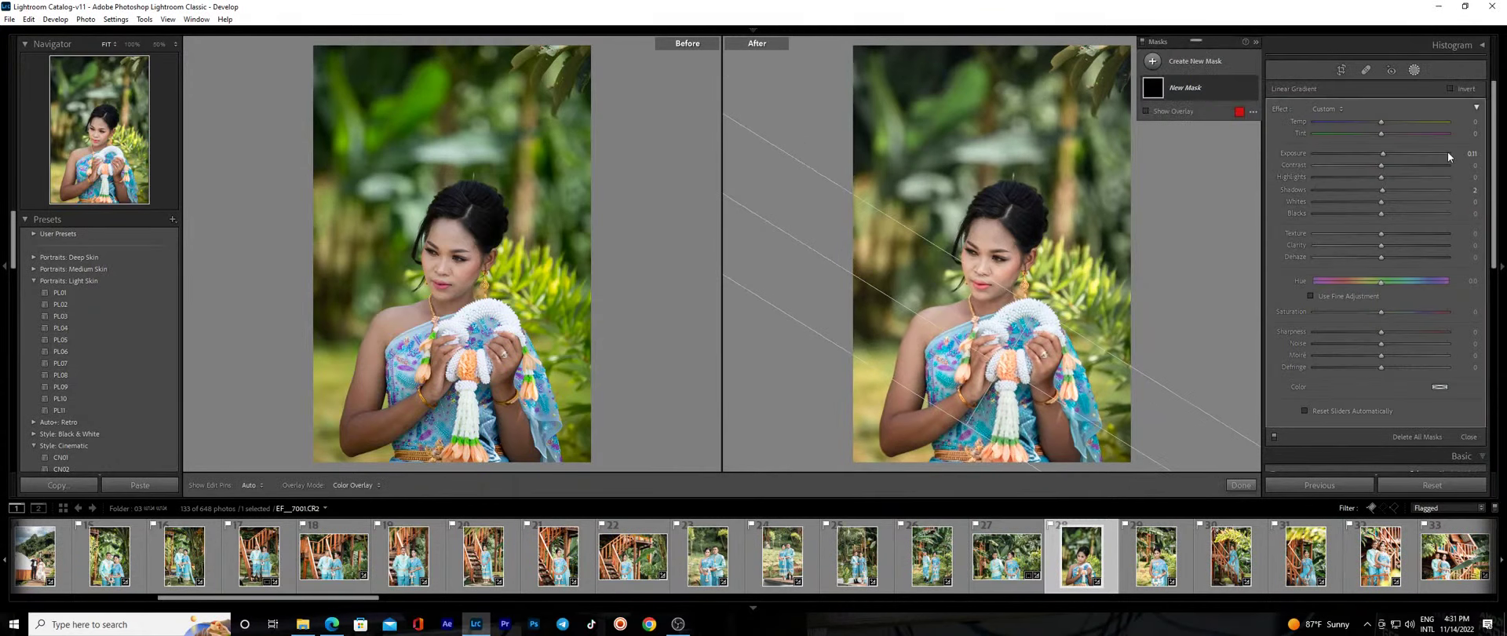
left_click_drag(1382, 153, 1394, 152)
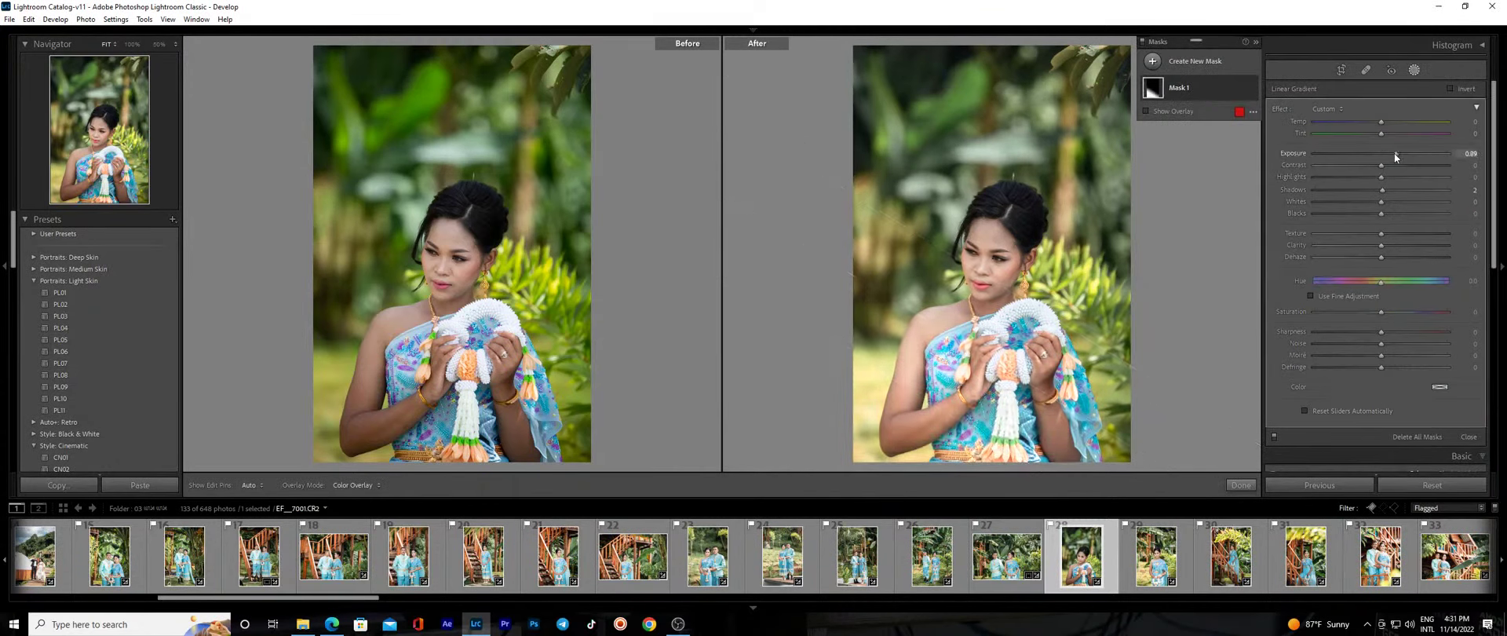
Add radial gradients over the bride's arms and right side, one at exposure 0.53.
key("shift+m")
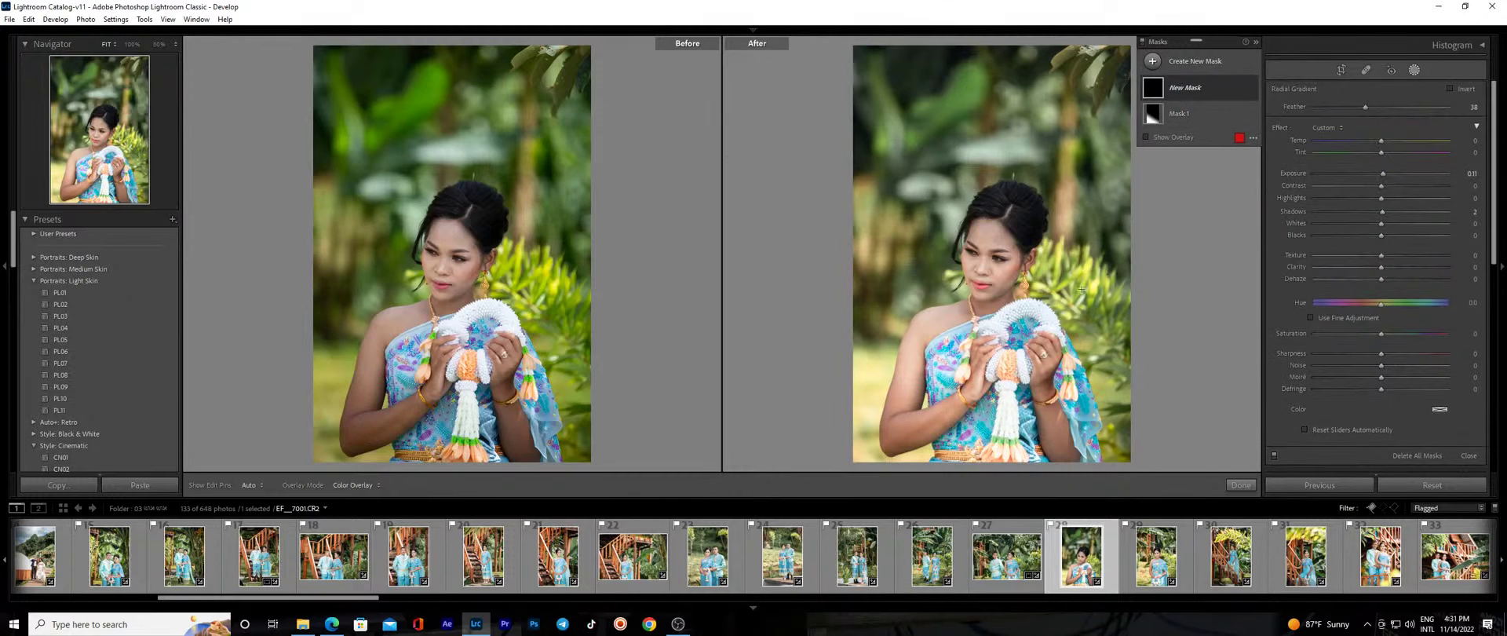
left_click_drag(987, 305, 1009, 286)
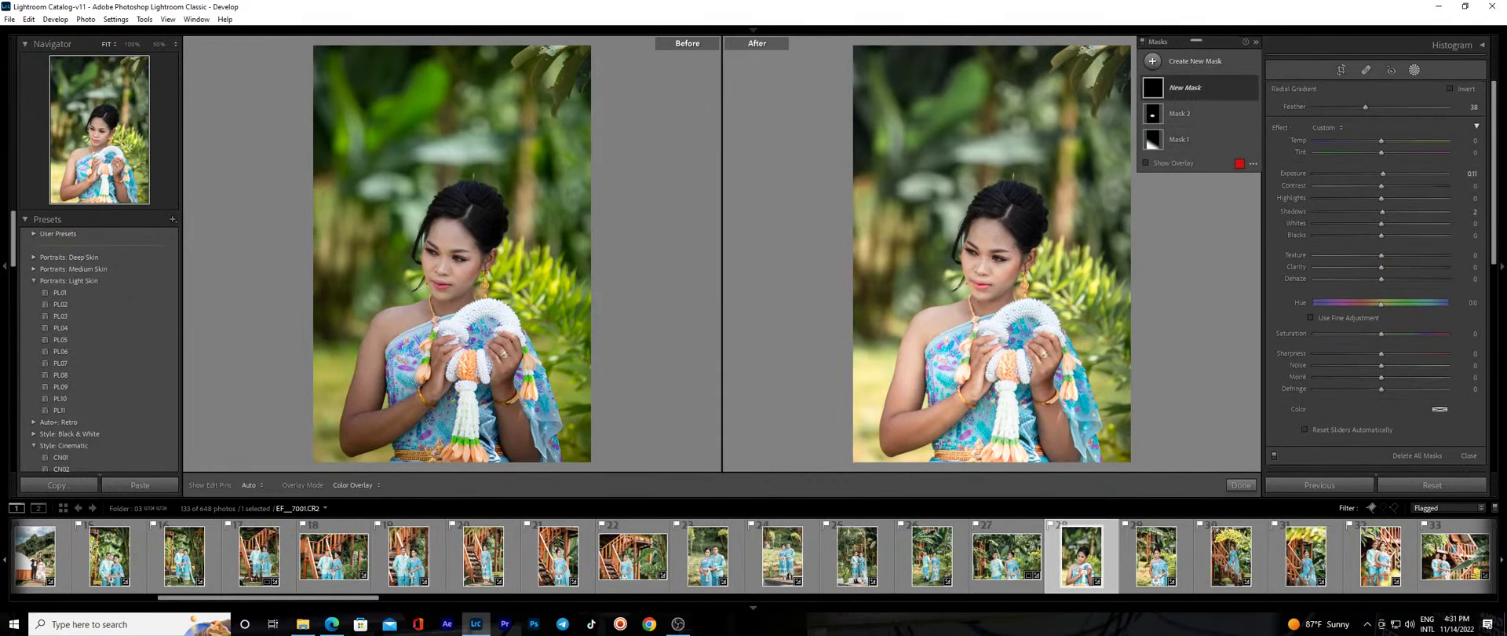
left_click_drag(901, 433, 942, 471)
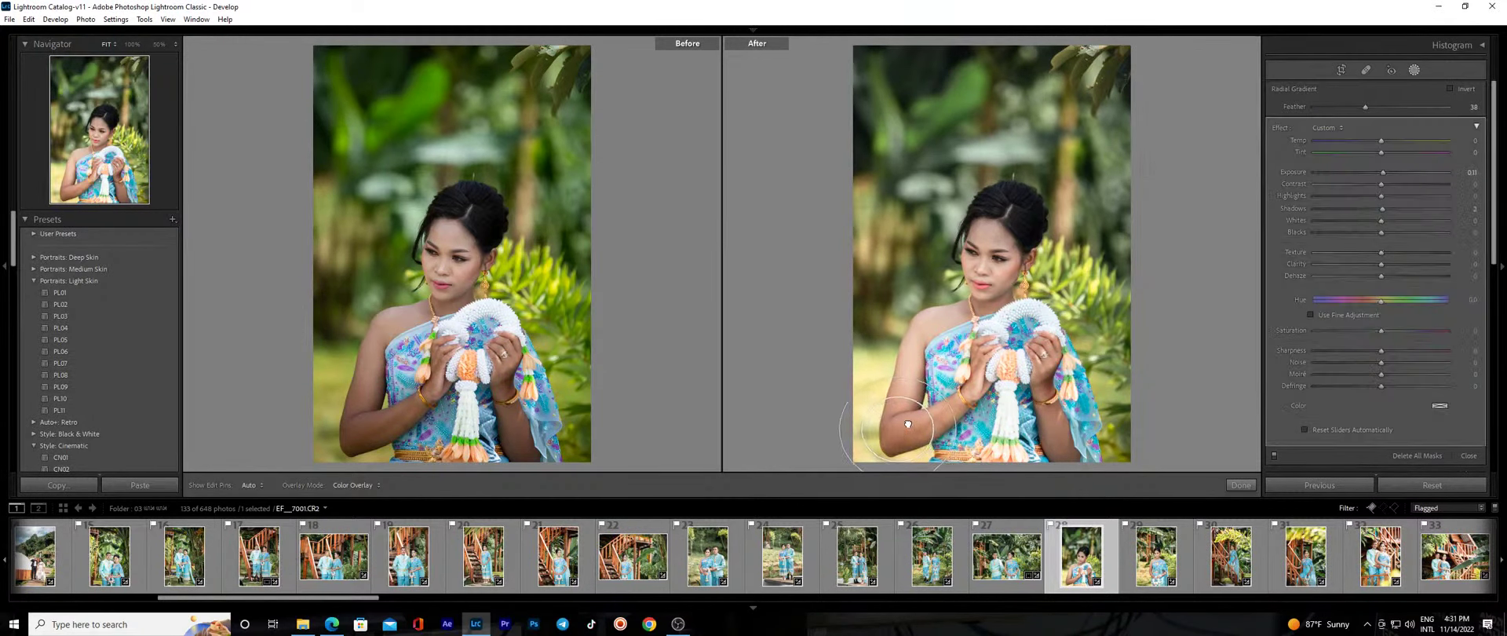
left_click_drag(1382, 173, 1389, 175)
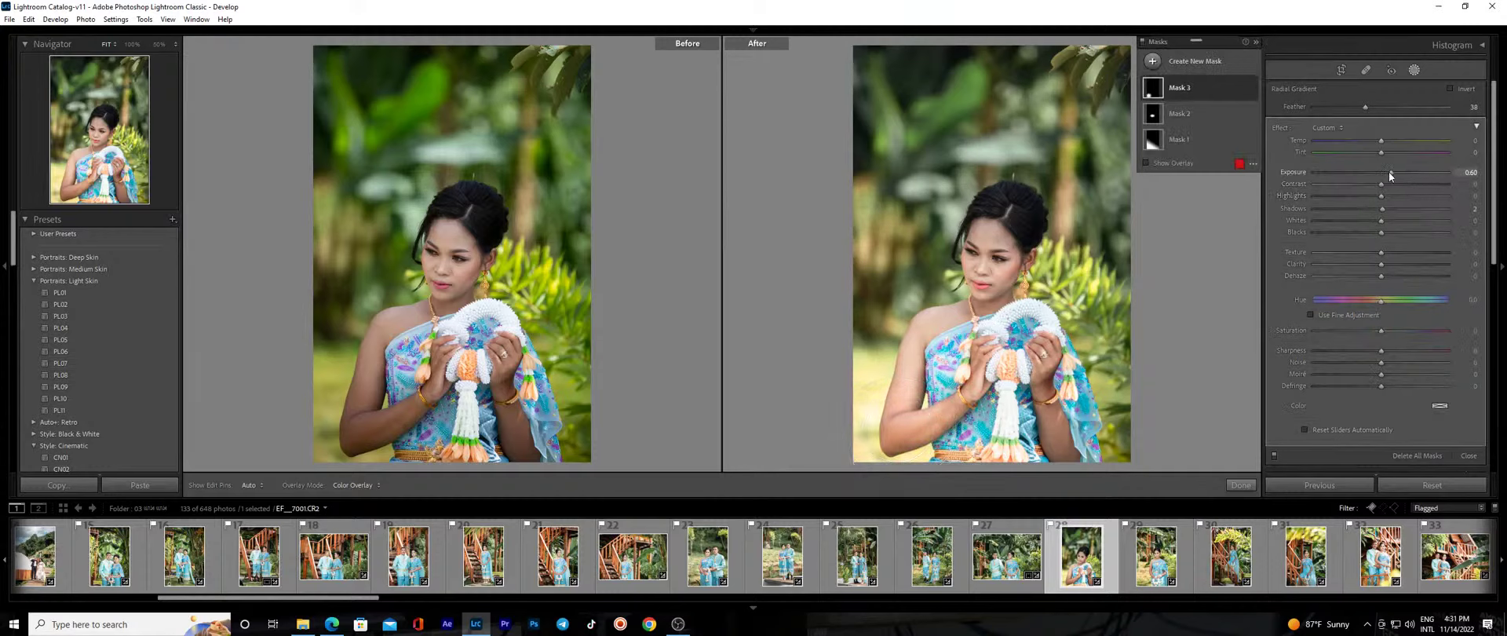
key("shift+m")
left_click_drag(1065, 432, 1137, 423)
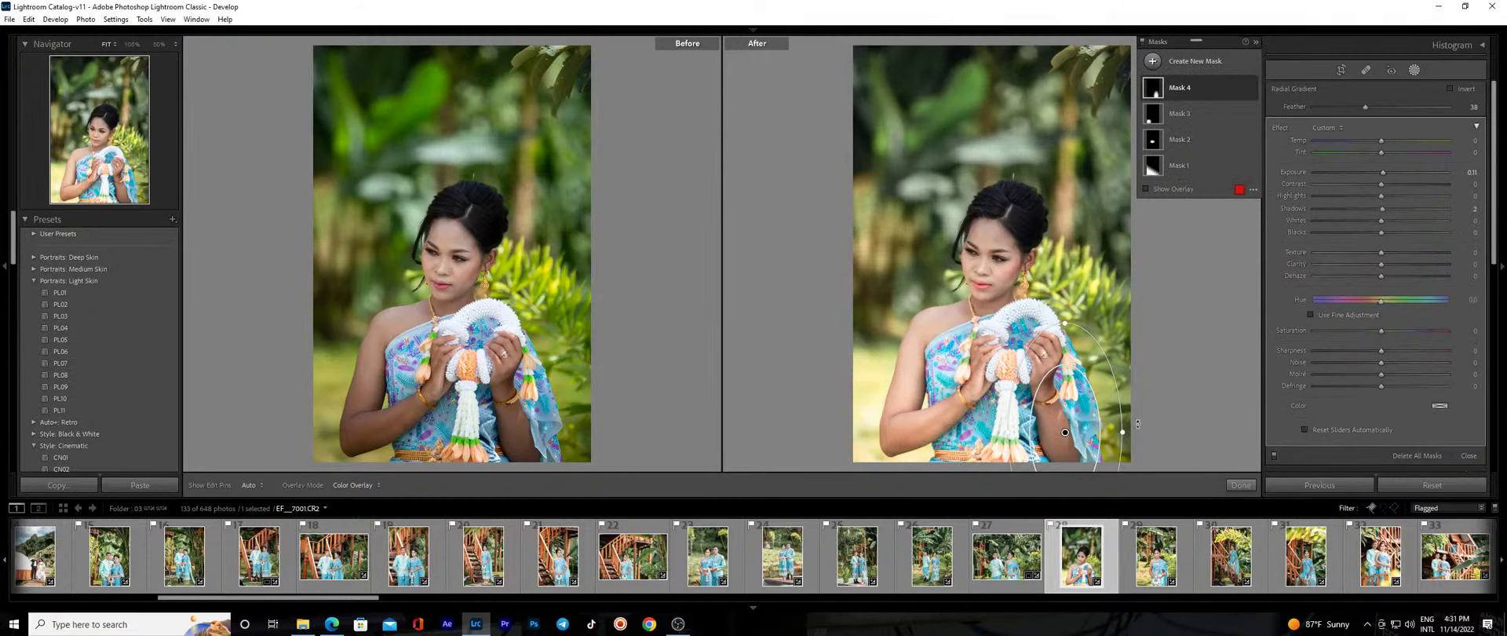
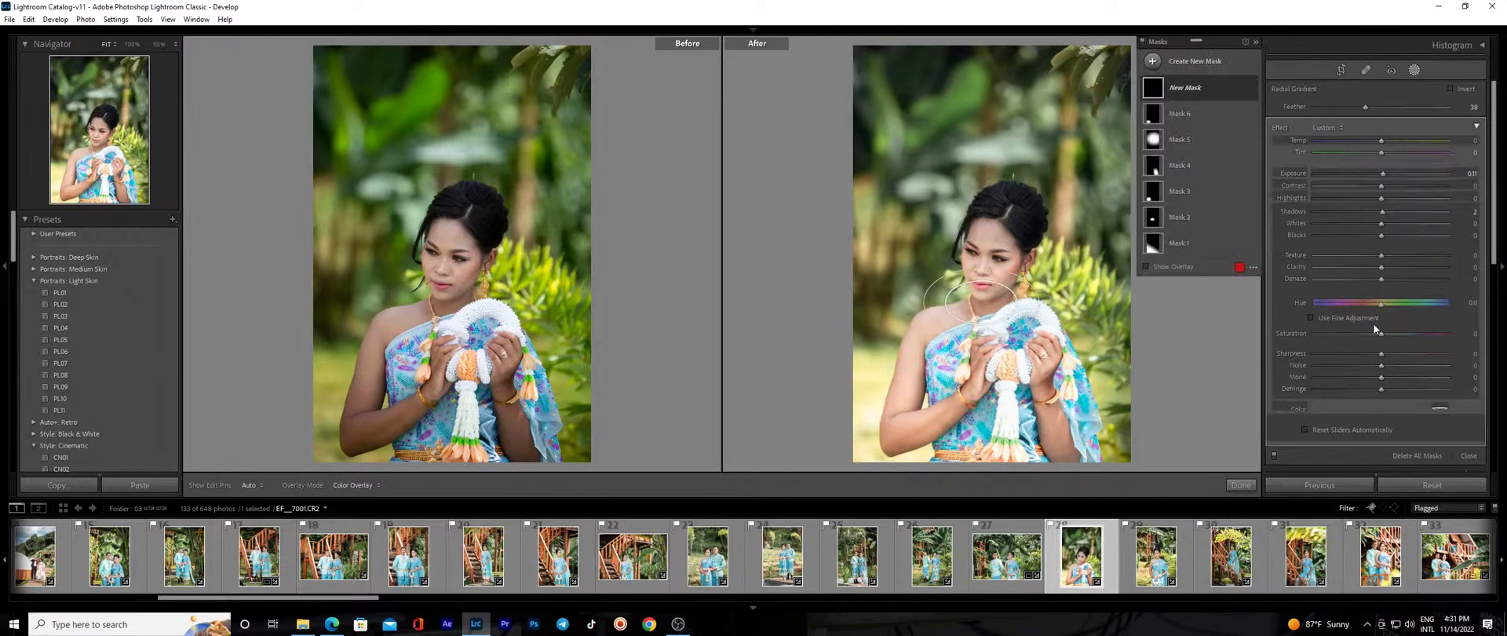
Warm the new mask with Temp 3, then discard a trial radial gradient on her face.
left_click_drag(1381, 141, 1386, 141)
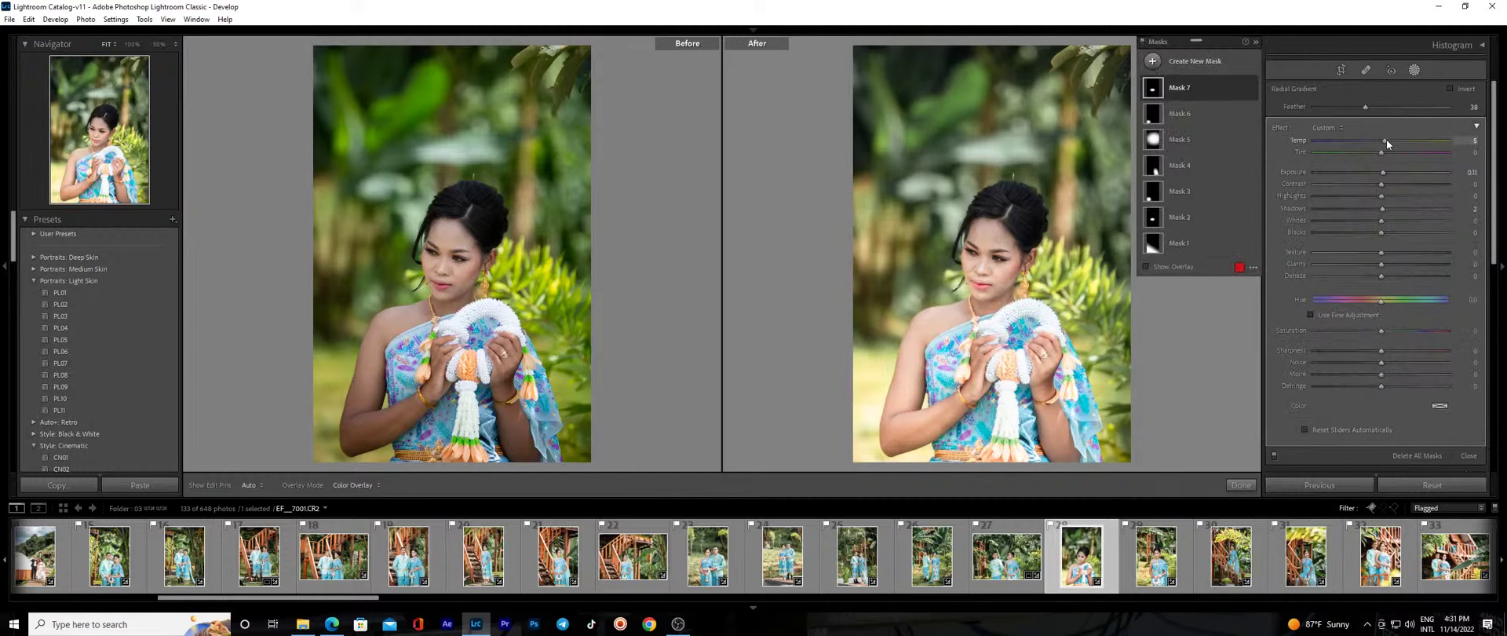
left_click(1241, 484)
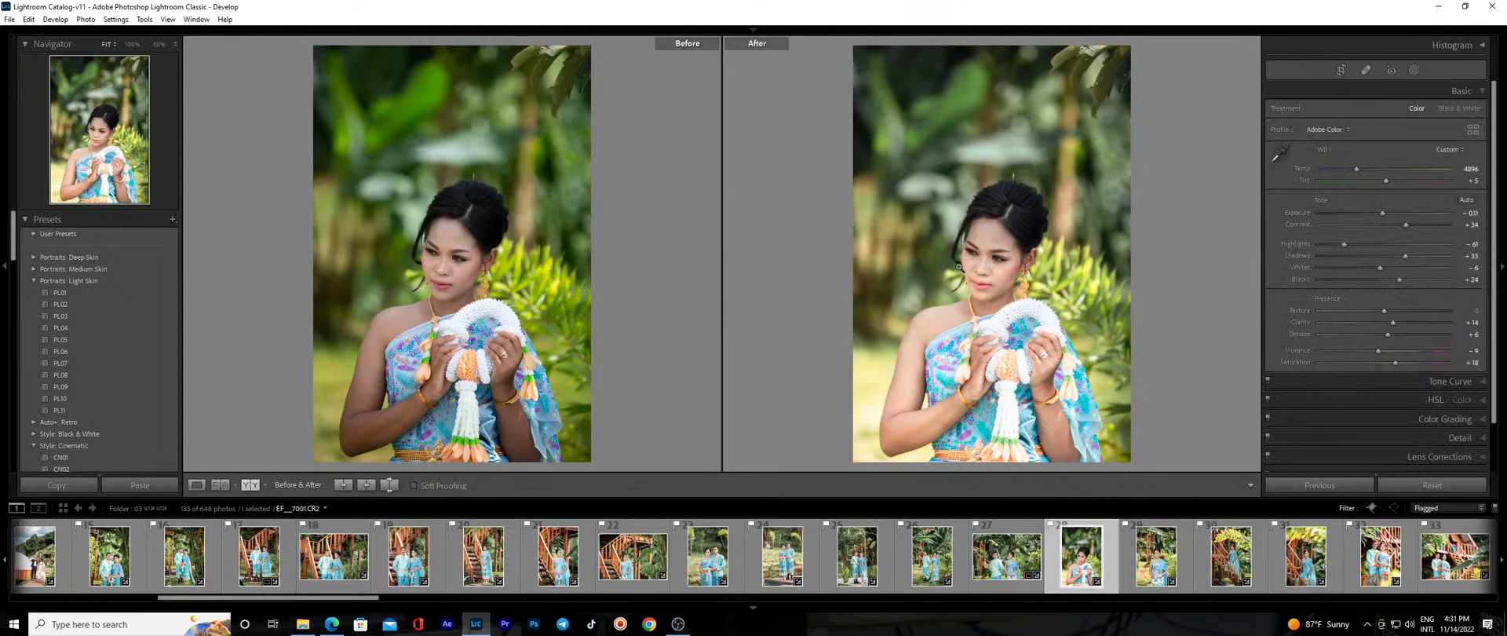
left_click(958, 267)
key("shift+m")
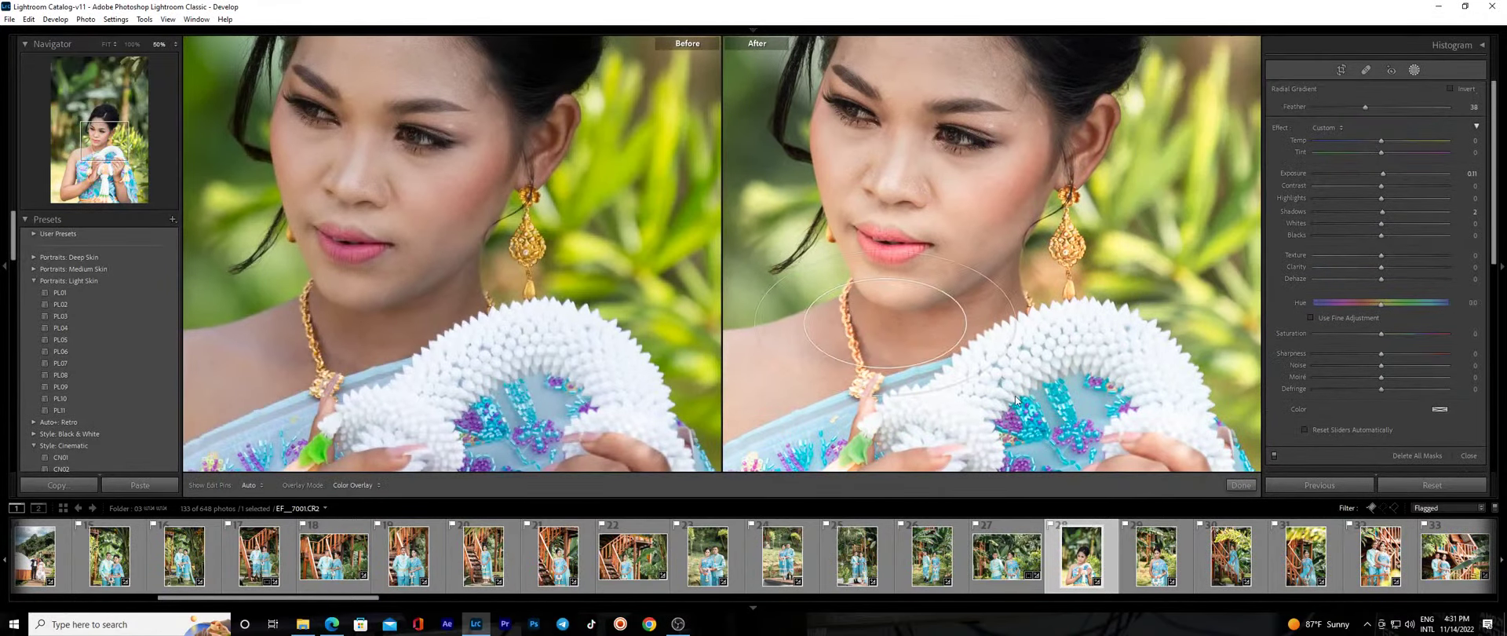
left_click(1241, 485)
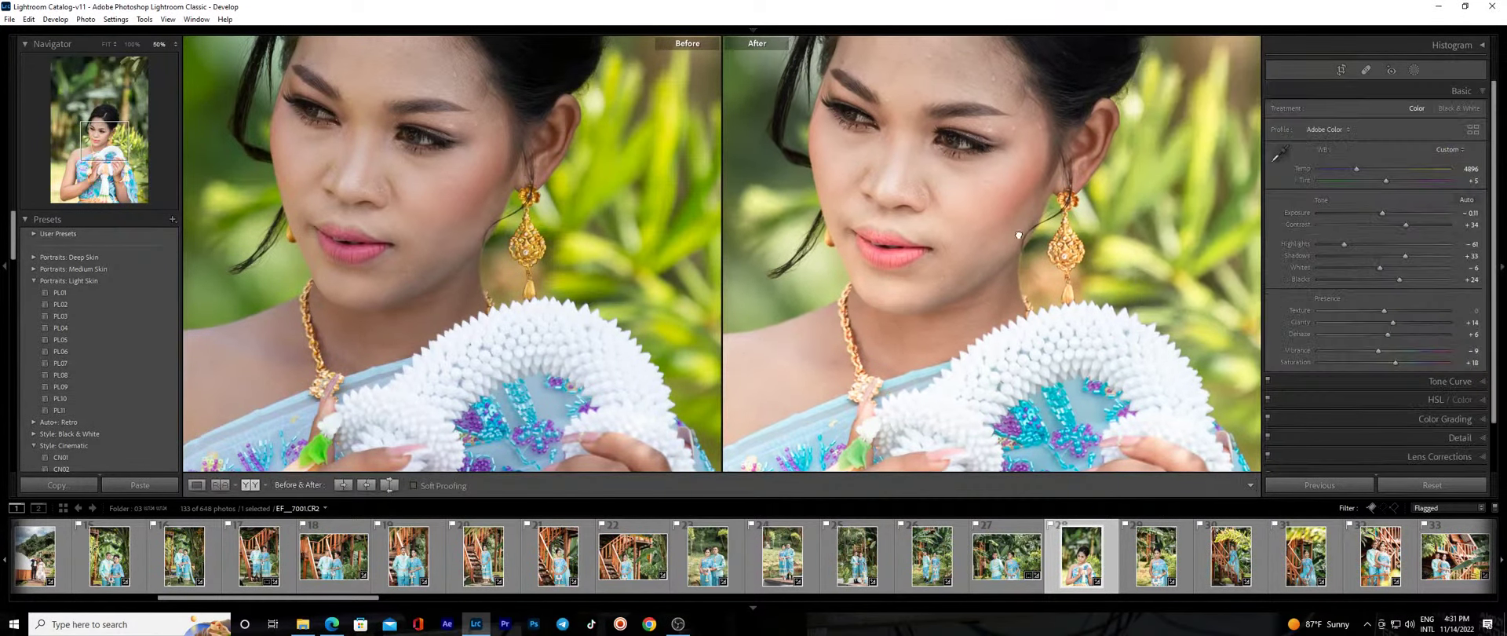
left_click(1019, 236)
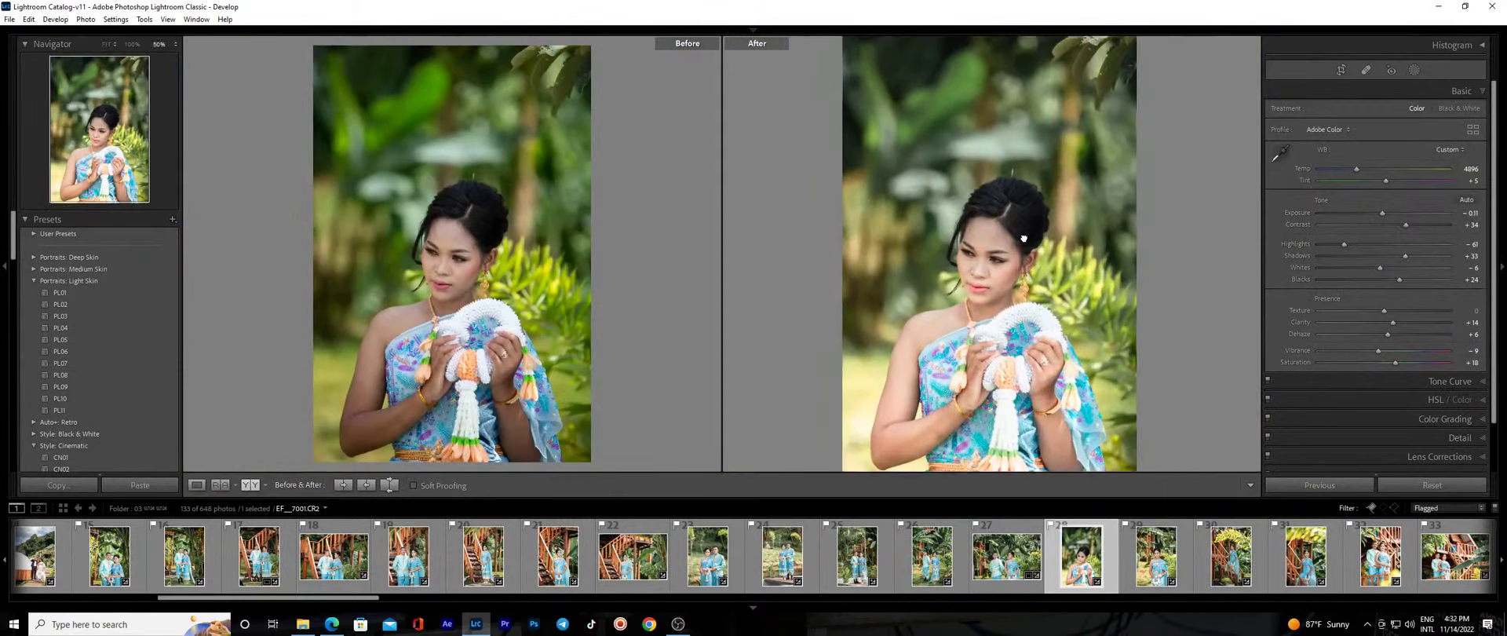
Add a radial gradient over her ear with Exposure 0.21 and Saturation -6.
left_click(1024, 238)
key("shift+m")
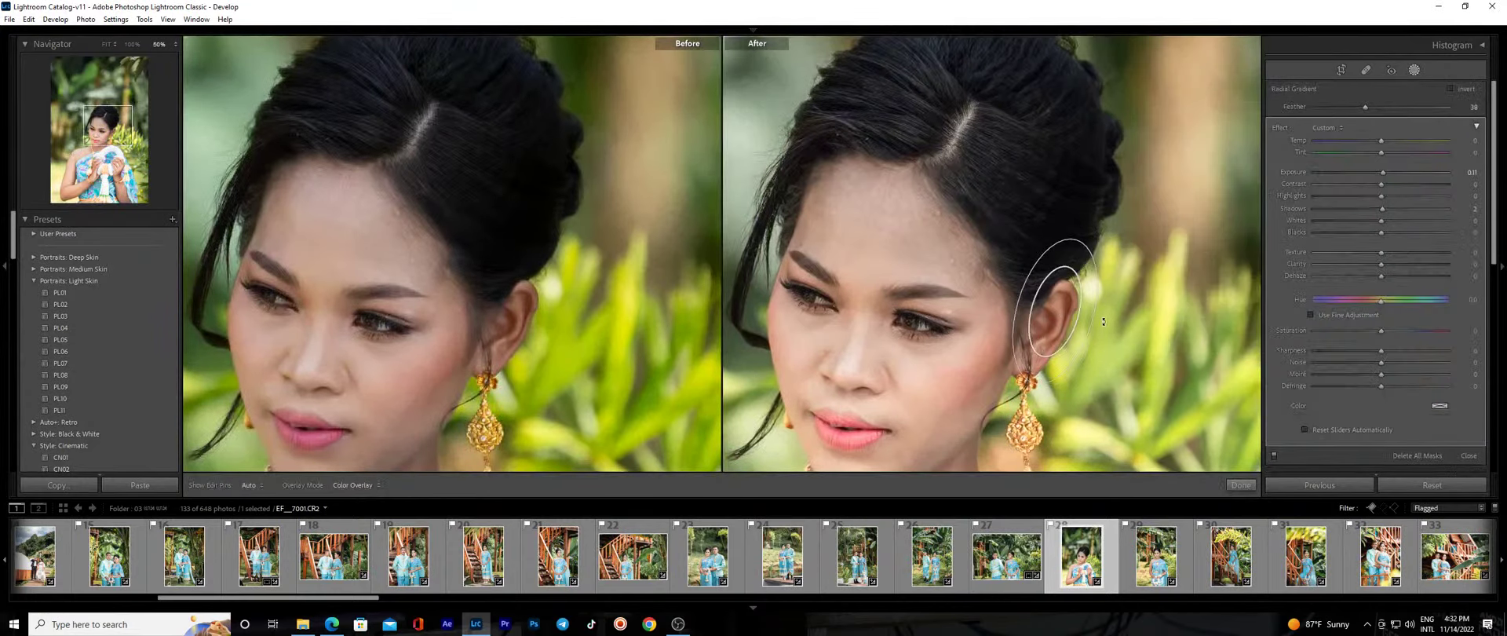
left_click_drag(1102, 321, 1101, 347)
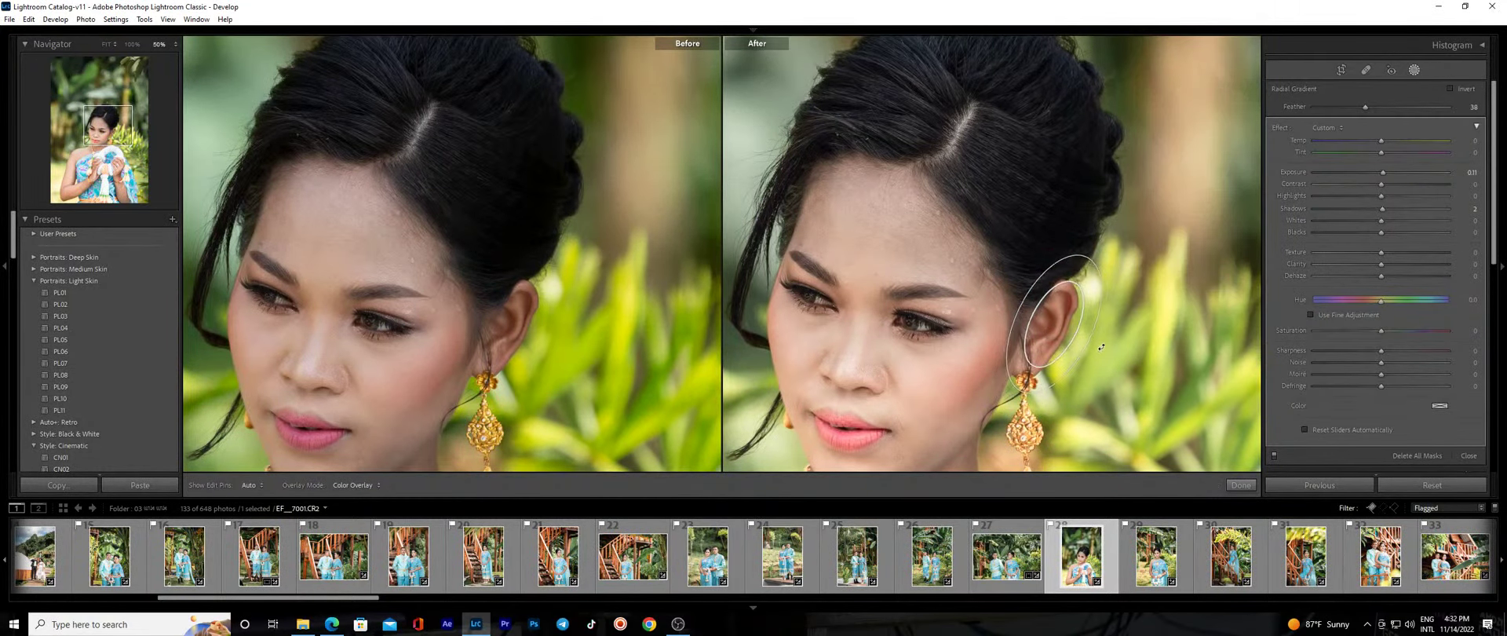
left_click(1374, 332)
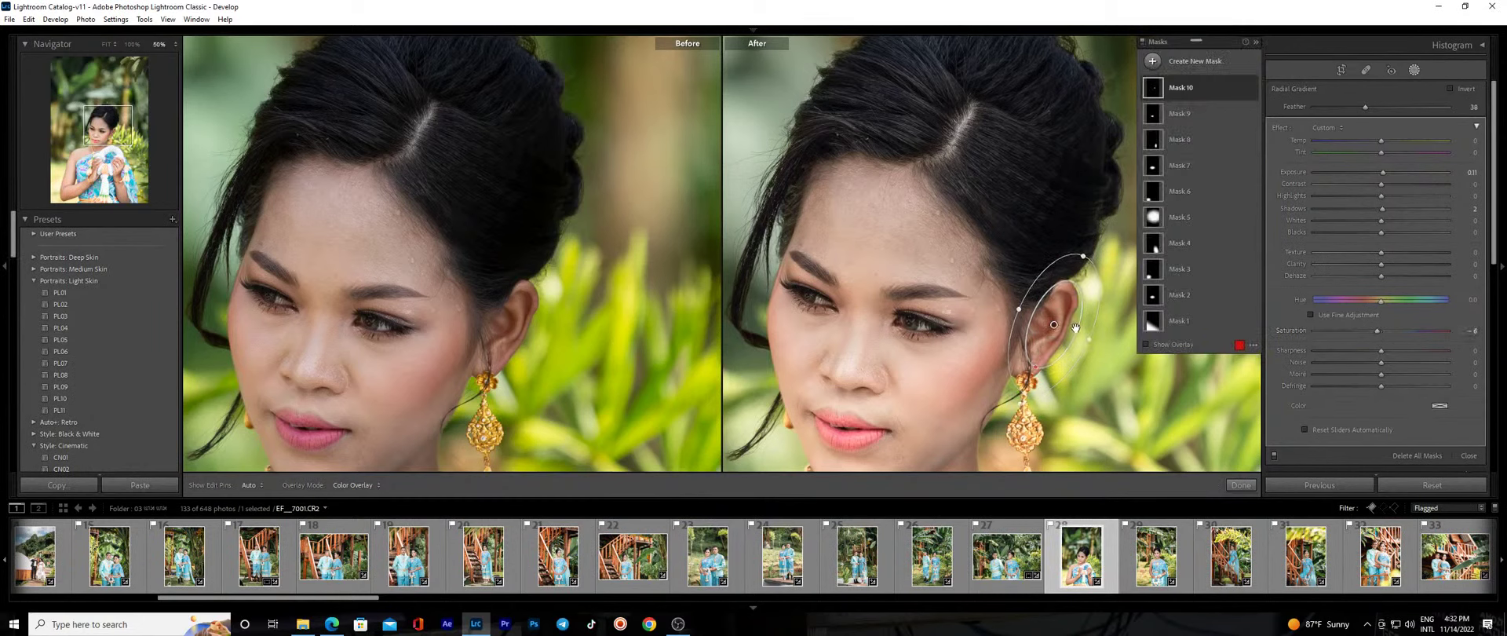
left_click_drag(1382, 172, 1386, 176)
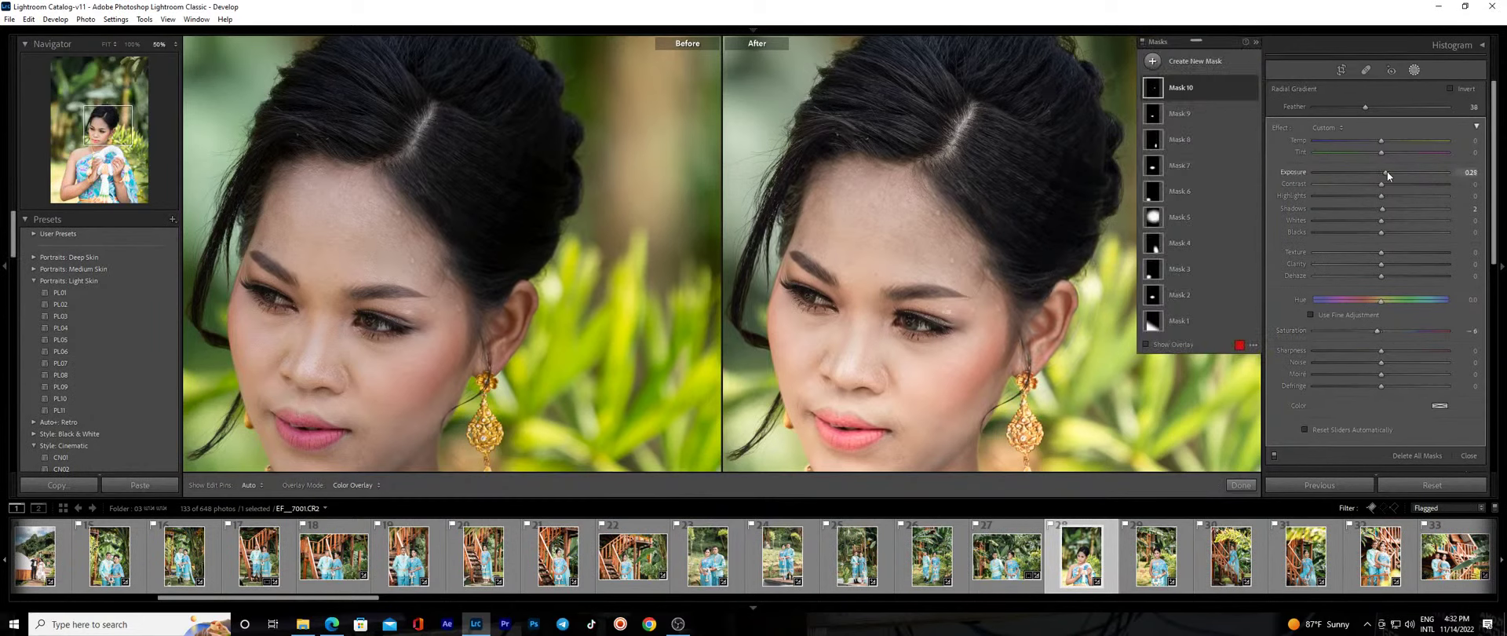
left_click(1241, 485)
Zoom out to the full portrait and briefly review the existing masks.
left_click(990, 325)
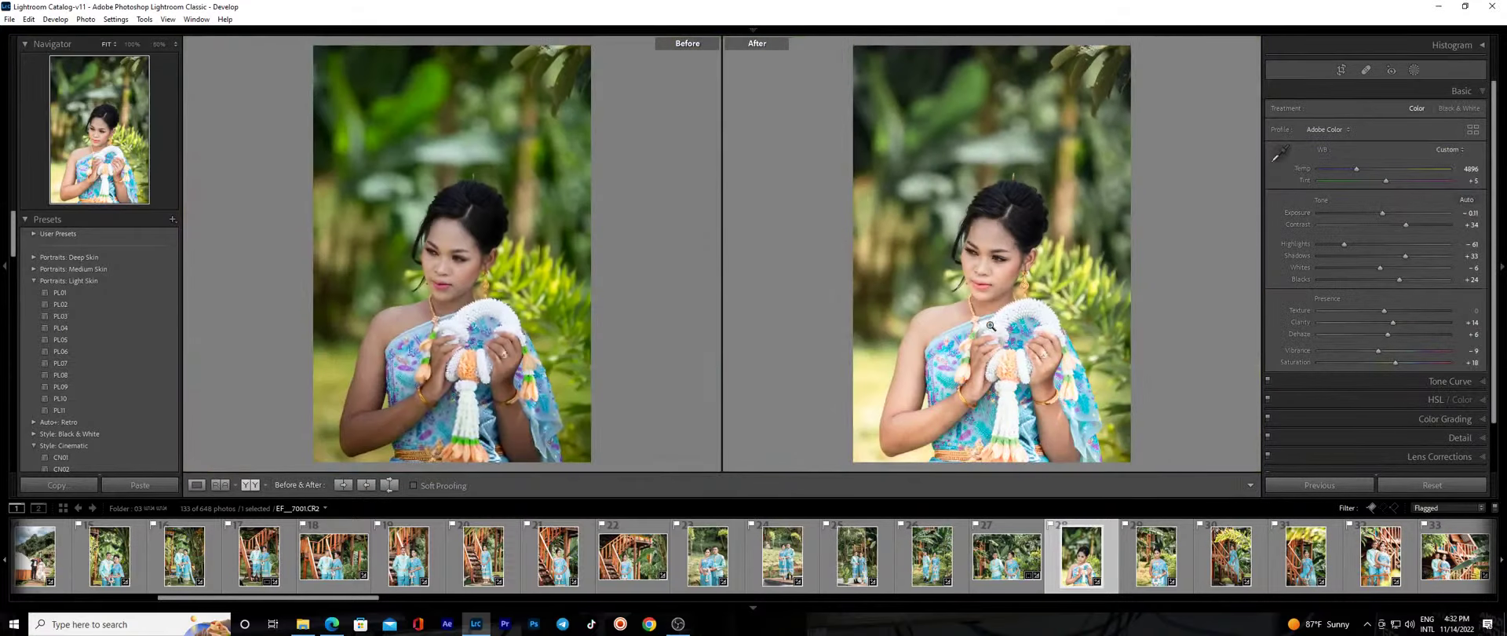
key("shift+w")
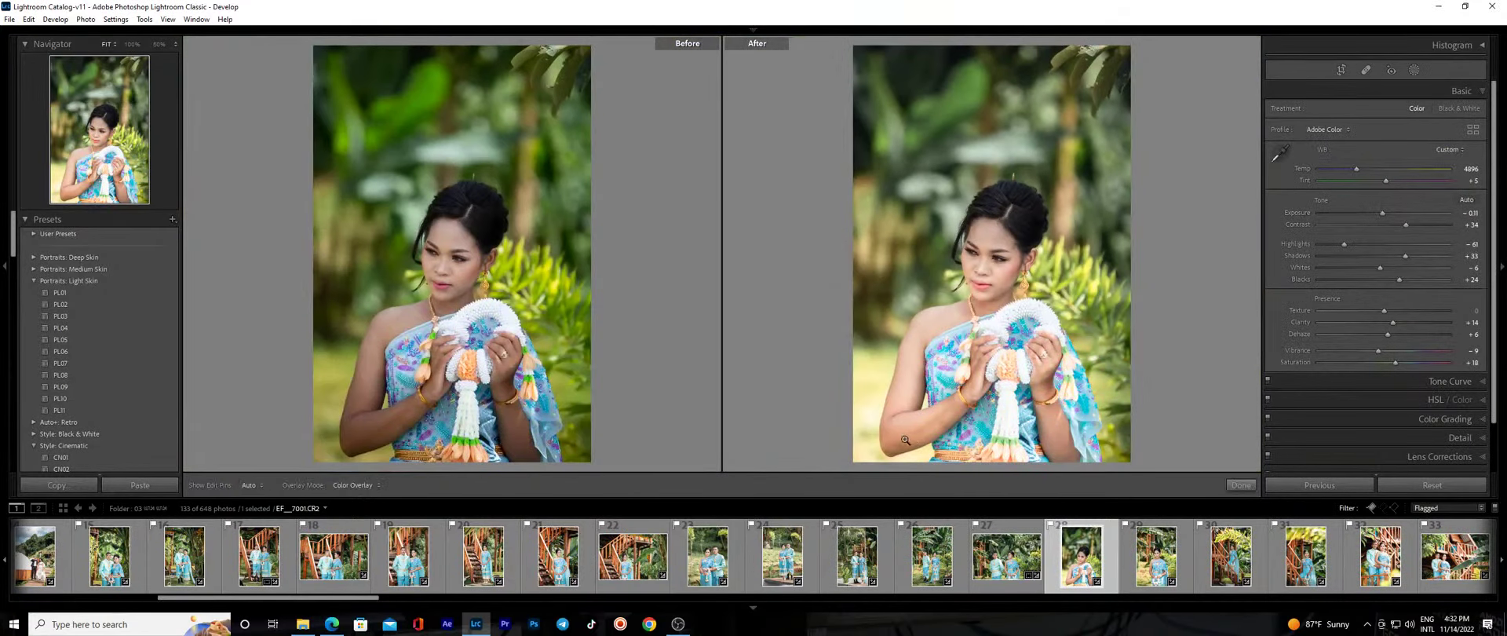
left_click(1241, 484)
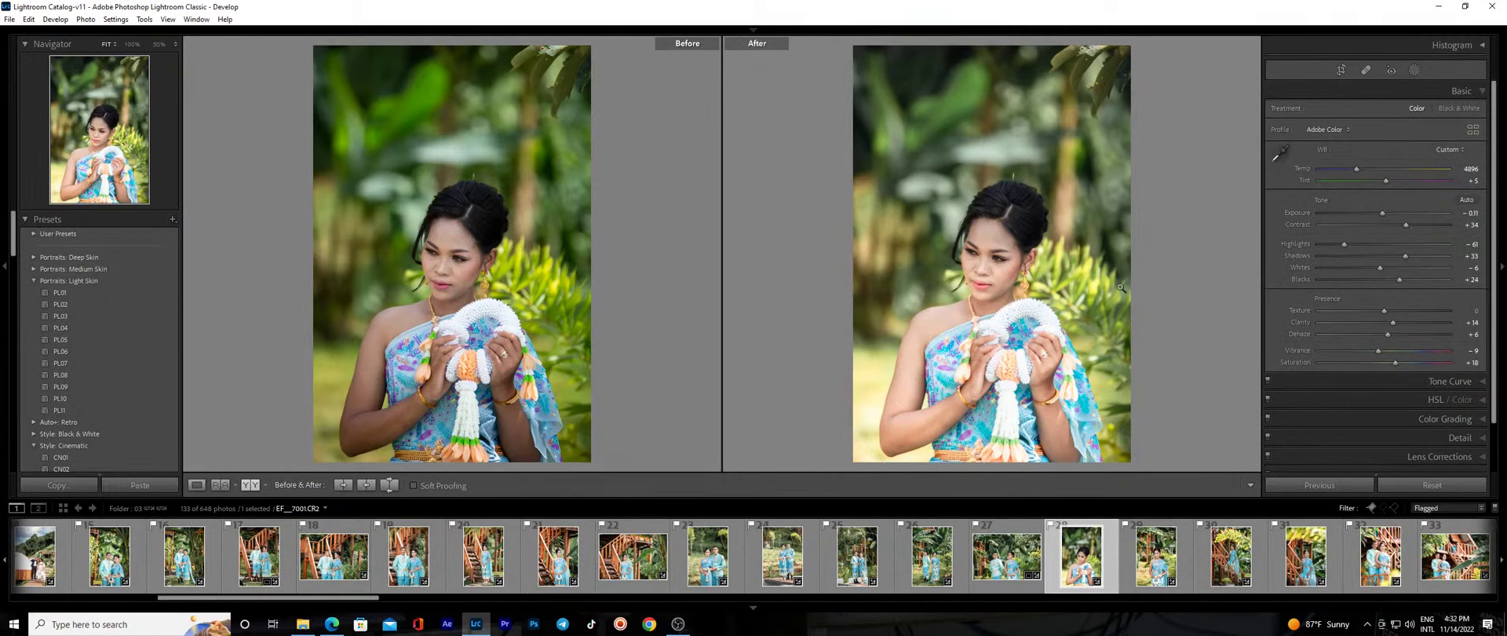
Tone down the garland with a radial gradient: Highlights -39, Shadows -27, slightly lower exposure, feather 67.
key("shift+m")
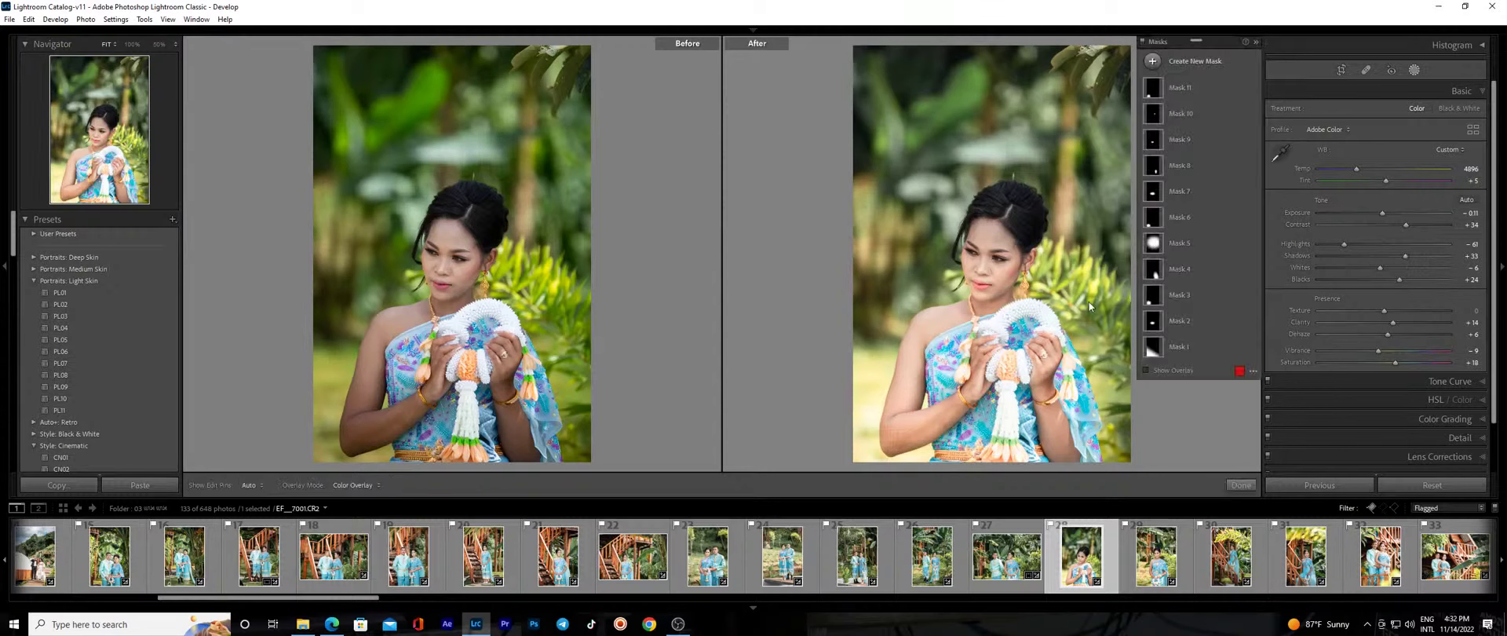
left_click_drag(967, 273, 1087, 397)
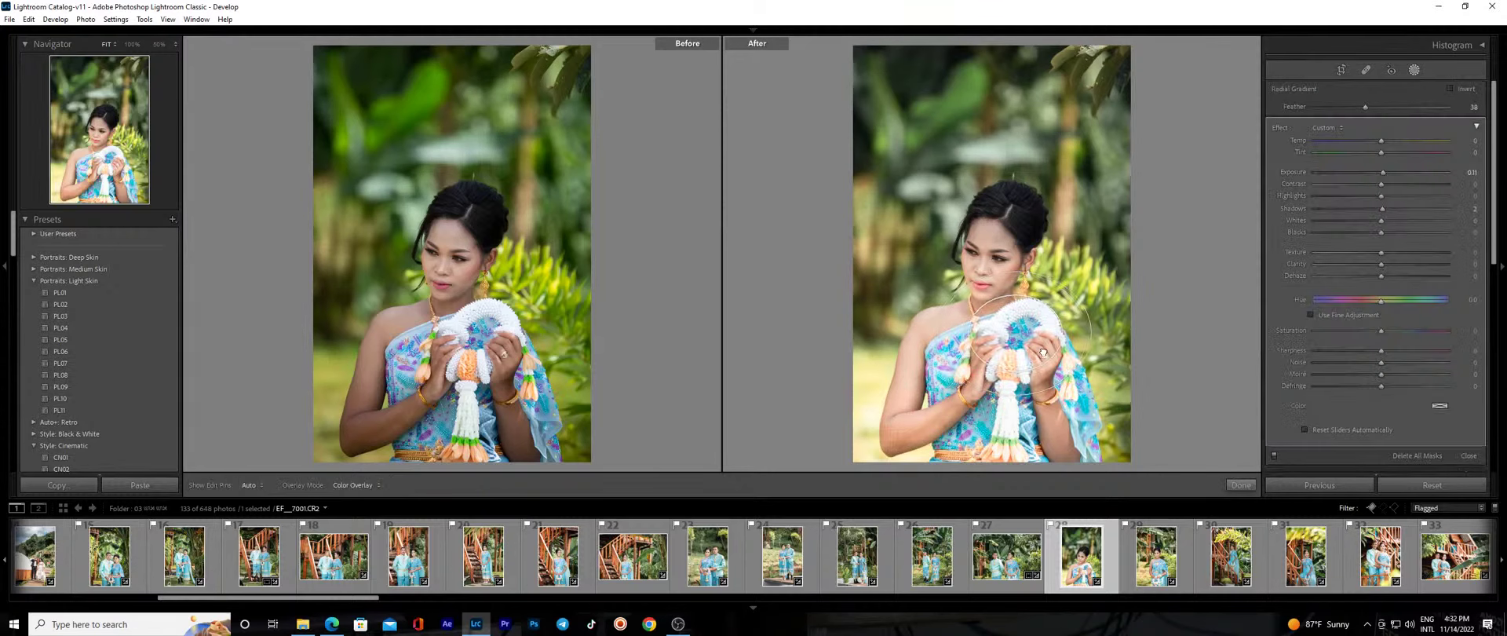
left_click(1355, 195)
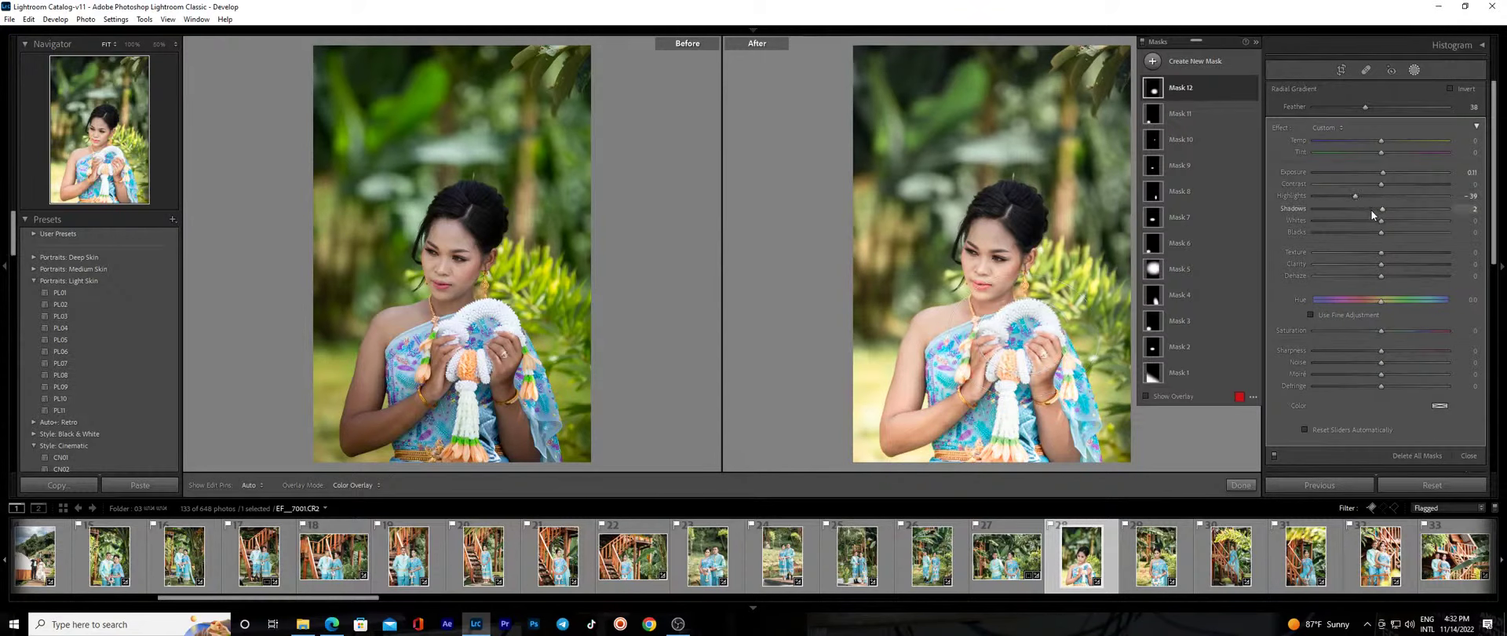
left_click(1363, 208)
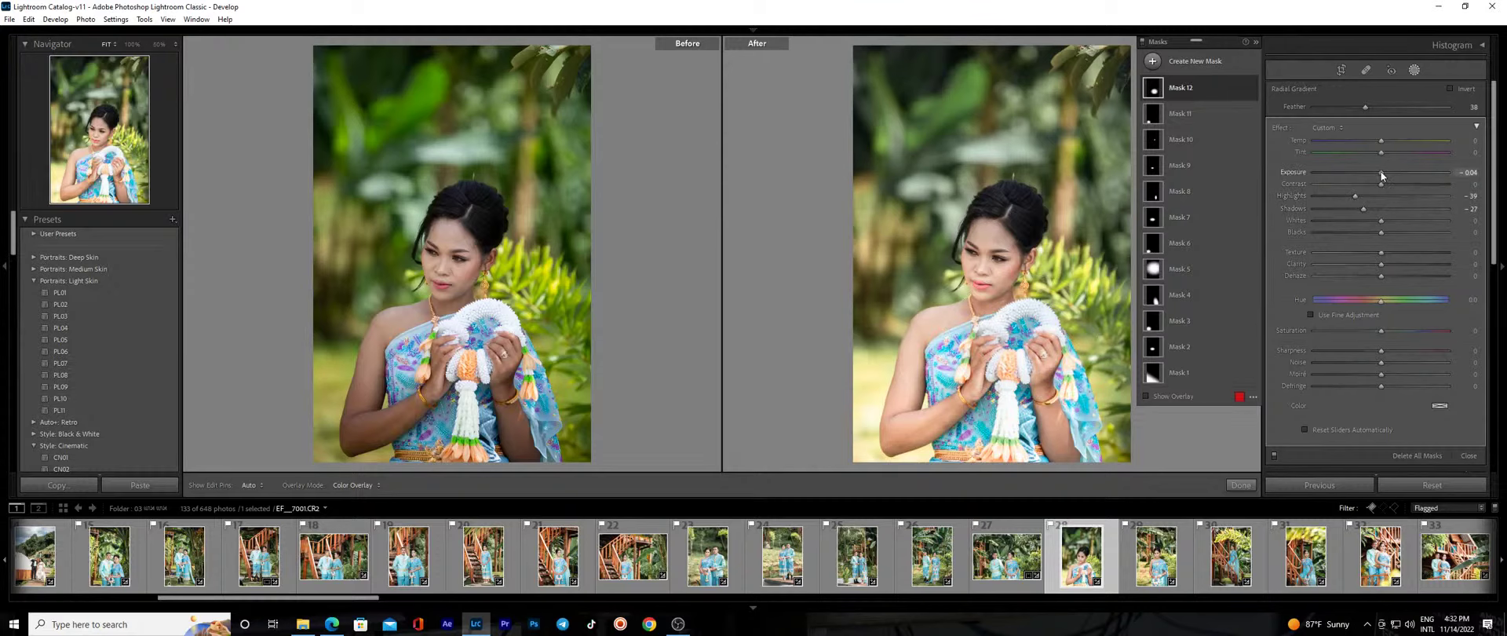
left_click(1378, 172)
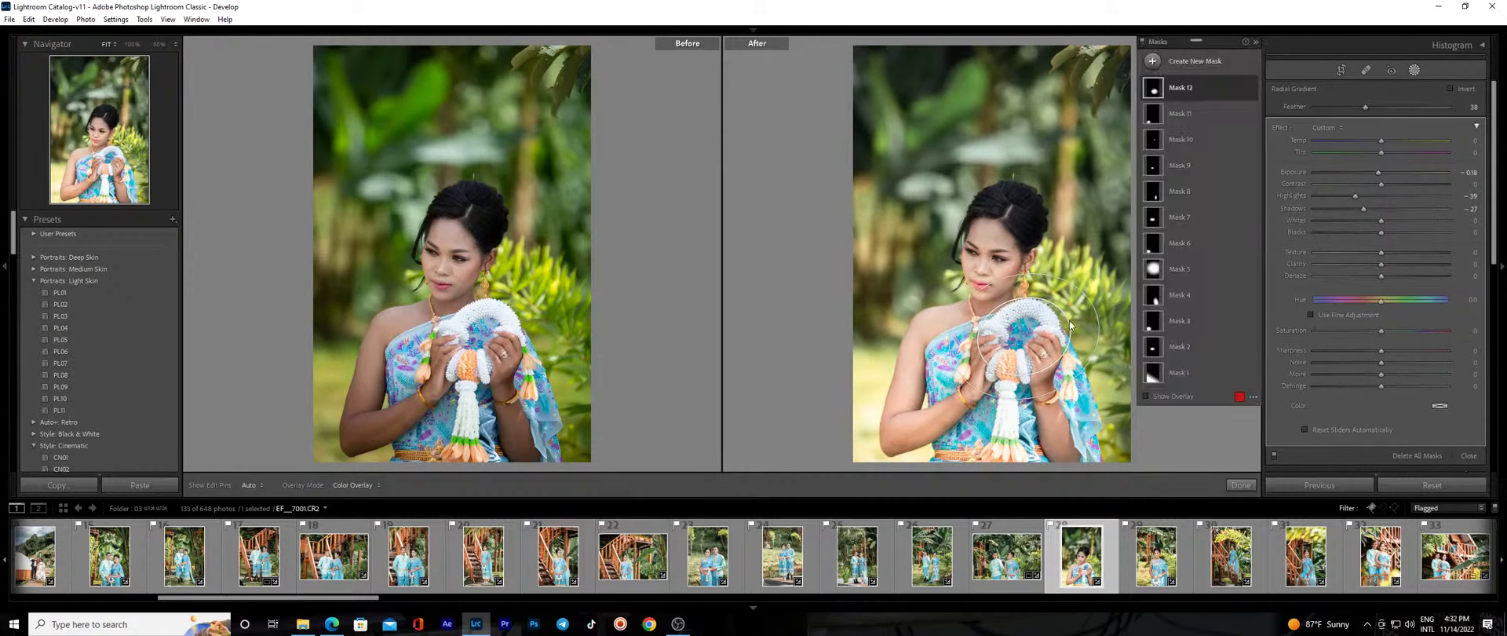
mouse_move(1069, 324)
left_mouse_down()
mouse_move(1037, 350)
mouse_move(1029, 320)
left_mouse_up()
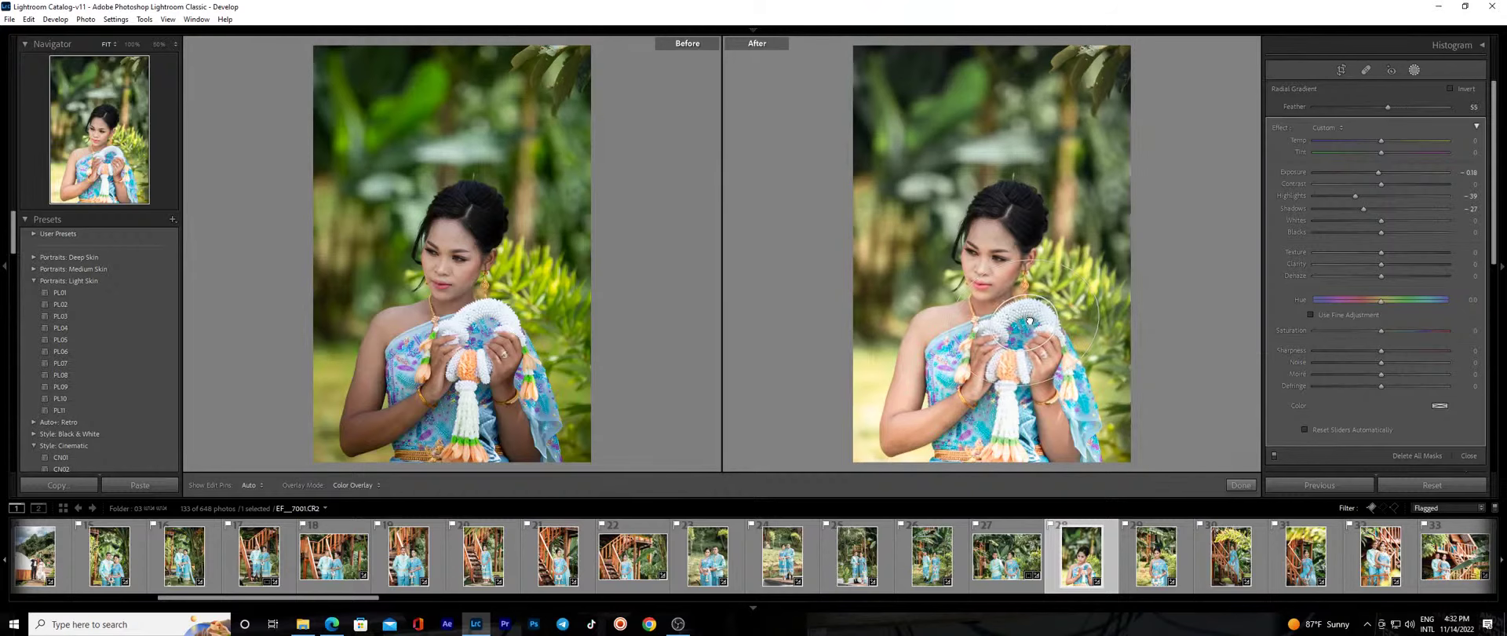
left_click(1199, 87)
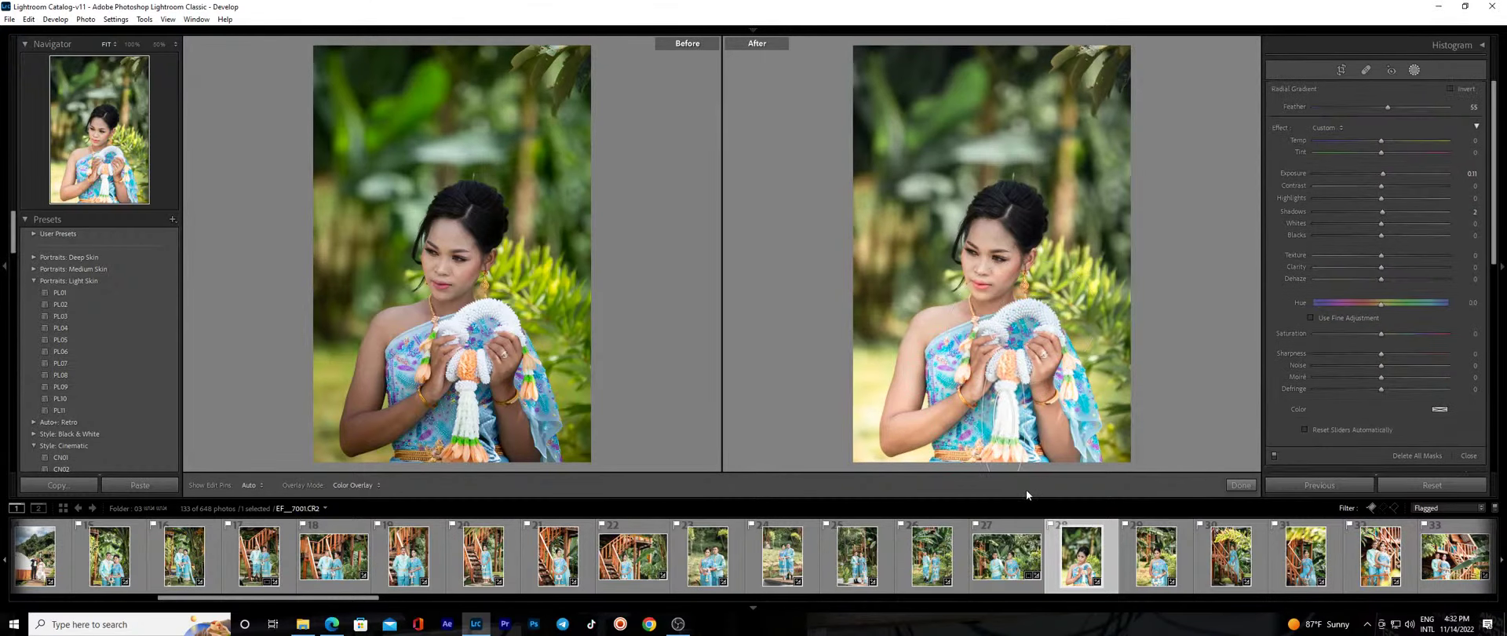
Set Vibrance -11, Blacks +35 and Shadows +45, and select photos 28–32 together.
left_click(1241, 484)
left_click(1022, 284)
left_click(1023, 284)
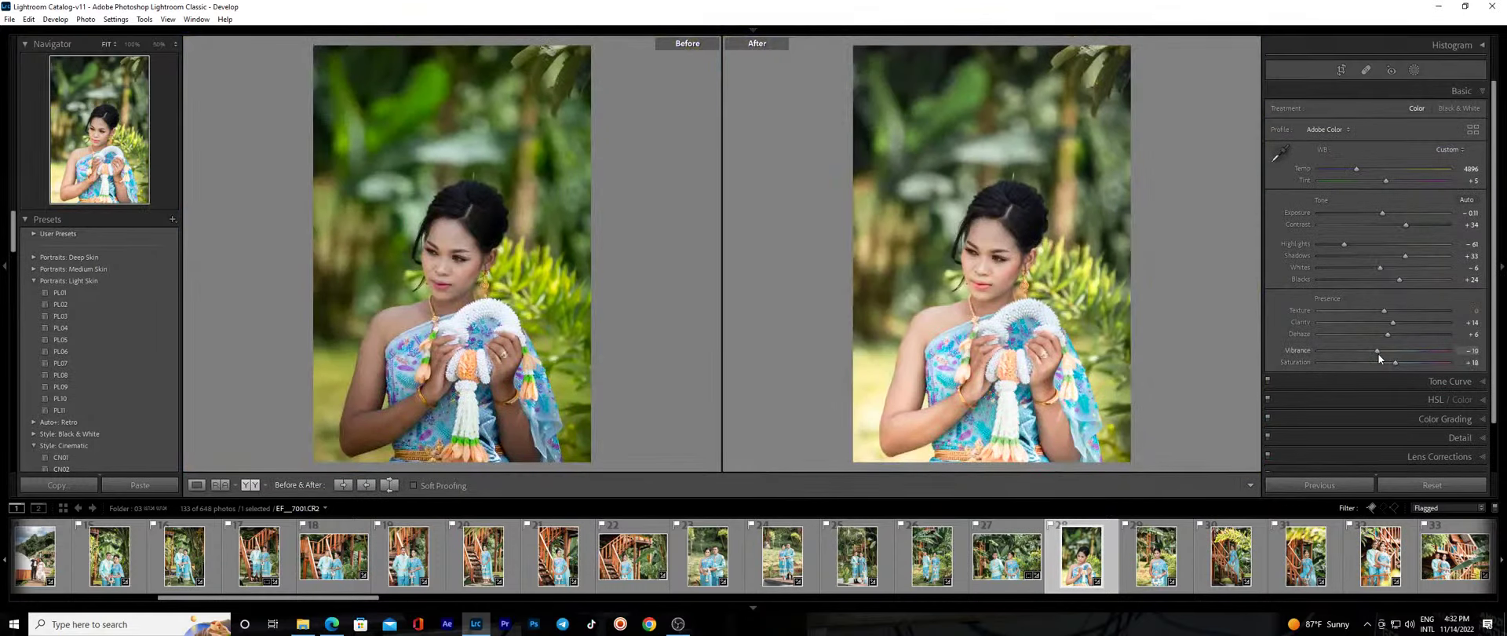
left_click_drag(1377, 352, 1375, 352)
left_click_drag(1401, 278, 1406, 280)
left_click_drag(1411, 256, 1413, 257)
scroll(1158, 563, "down", 5)
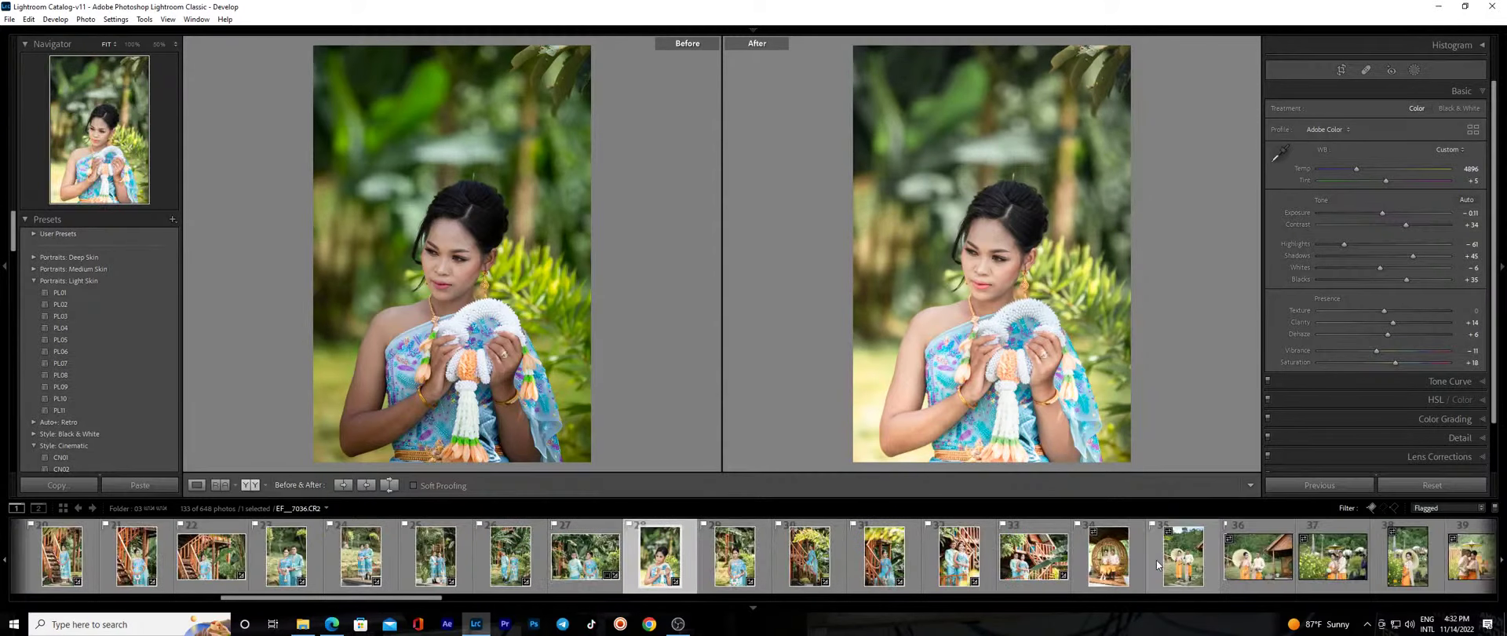
left_click(970, 566, "shift")
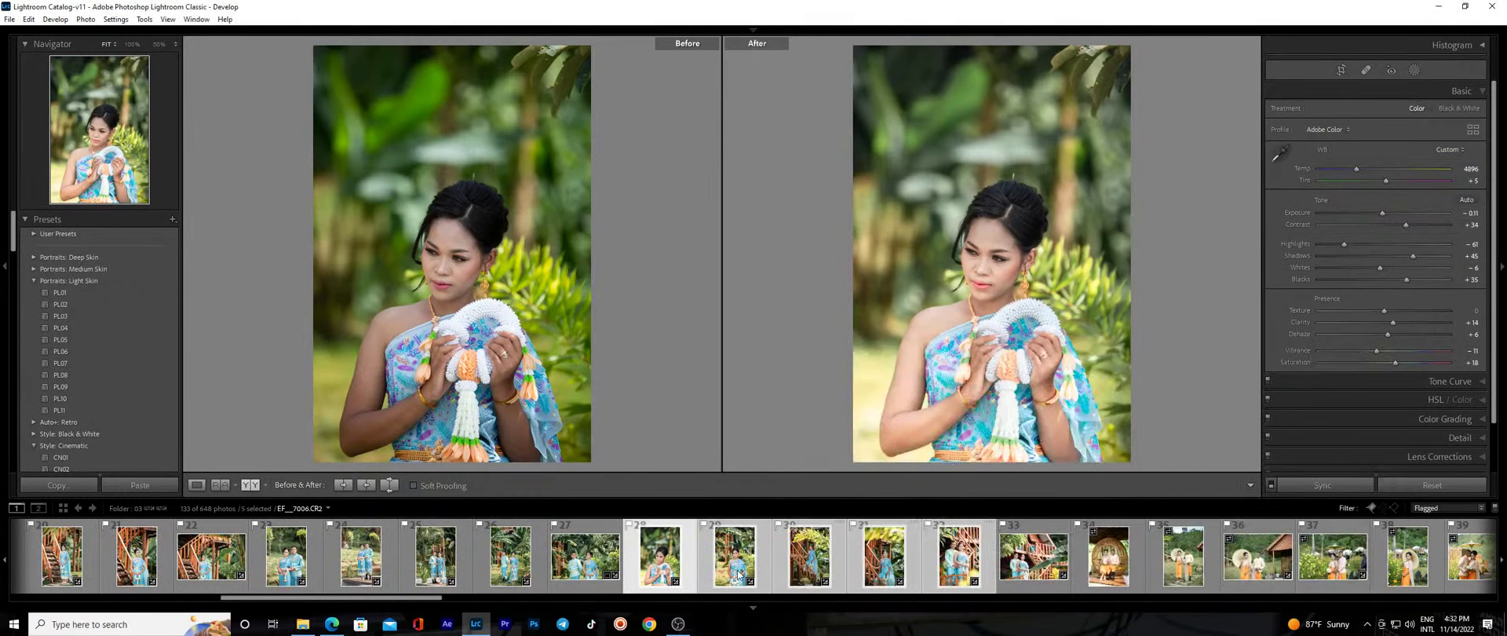
Add a radial gradient over her elbow, then move to the next portrait.
left_click(934, 435)
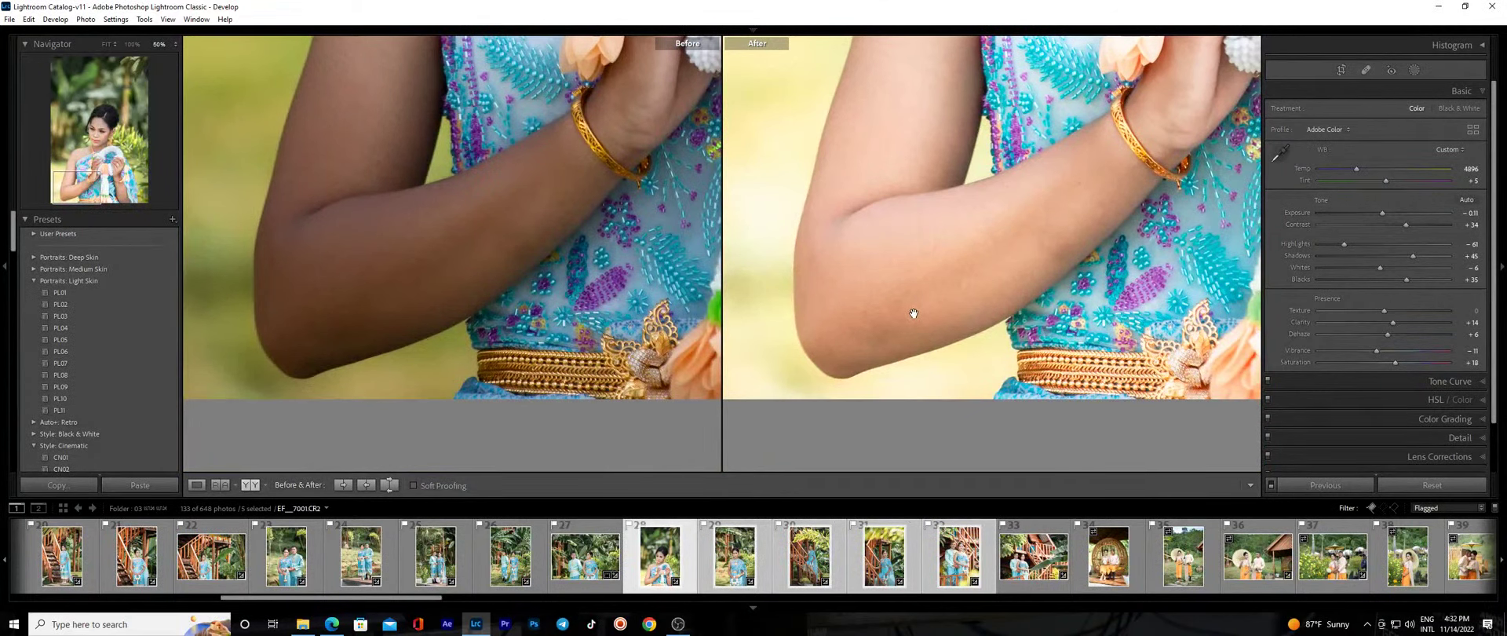
key("shift+m")
mouse_move(881, 316)
left_mouse_down()
mouse_move(939, 353)
mouse_move(888, 369)
left_mouse_up()
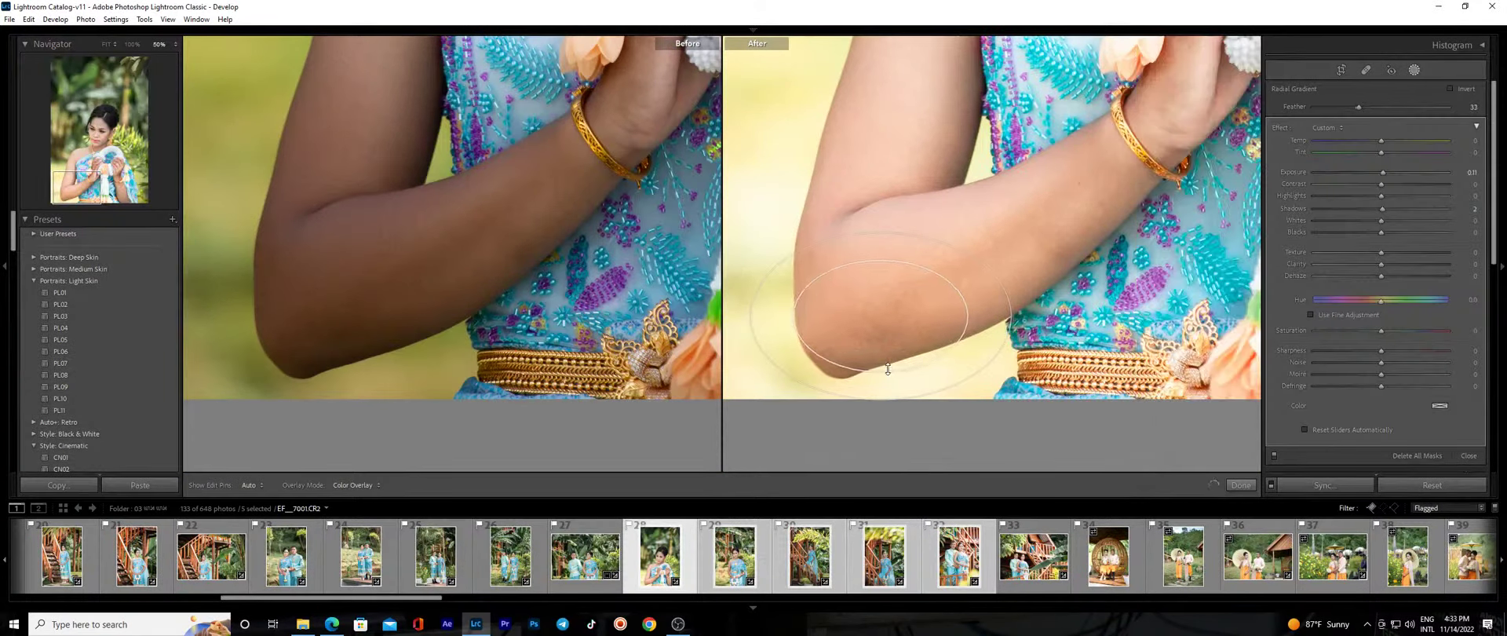
left_click(1240, 484)
left_click(922, 300)
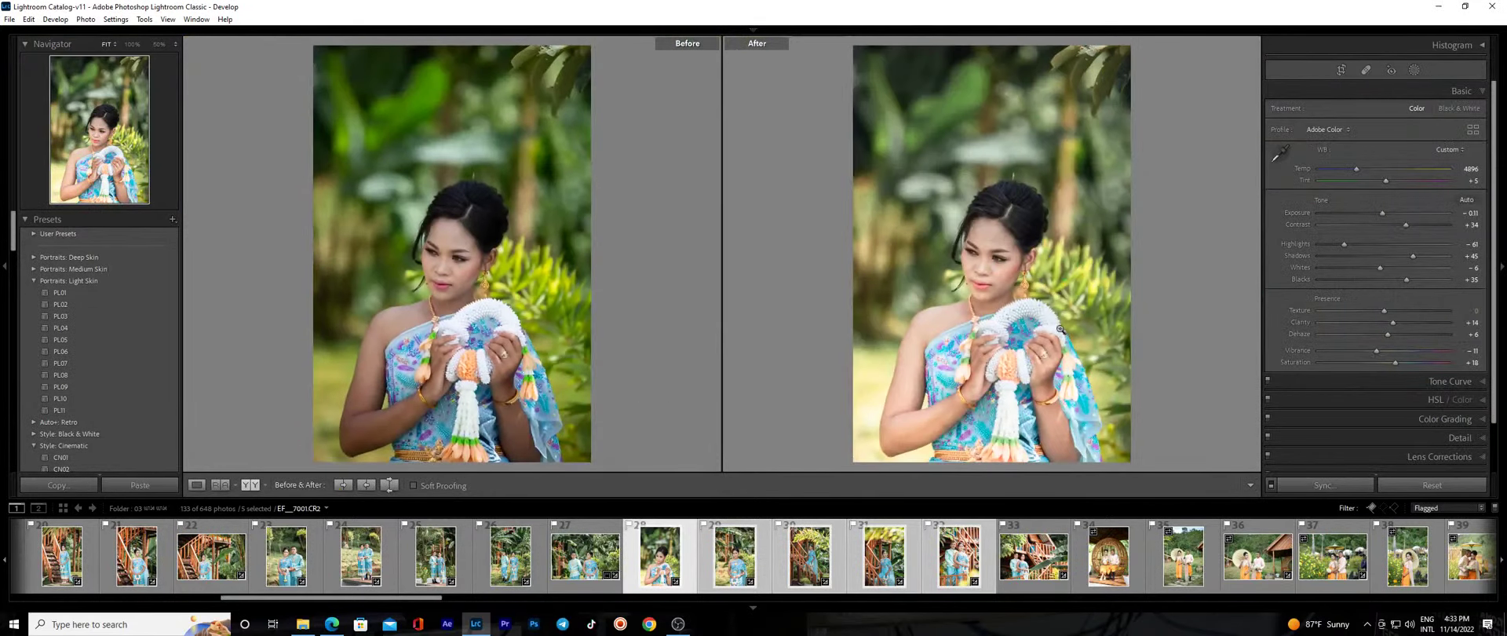
key("Right")
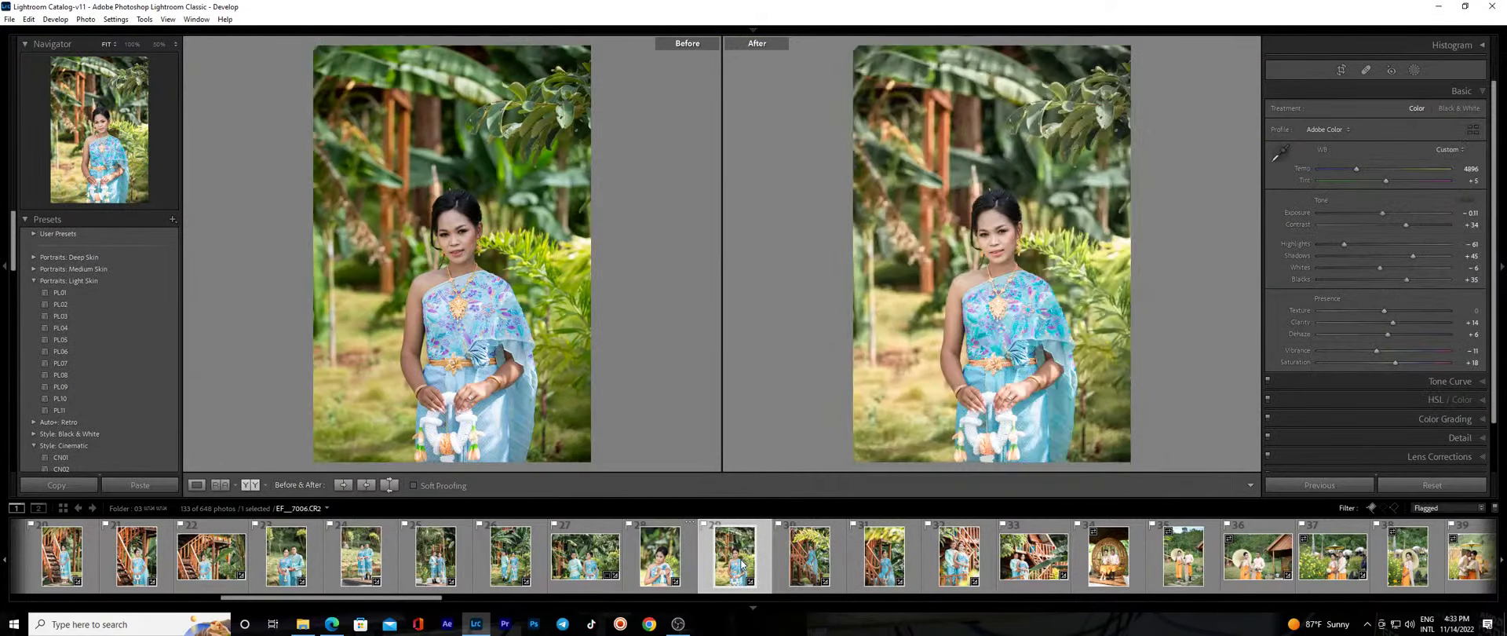
Crop off the top of the light-blue dress portrait.
left_click(1343, 70)
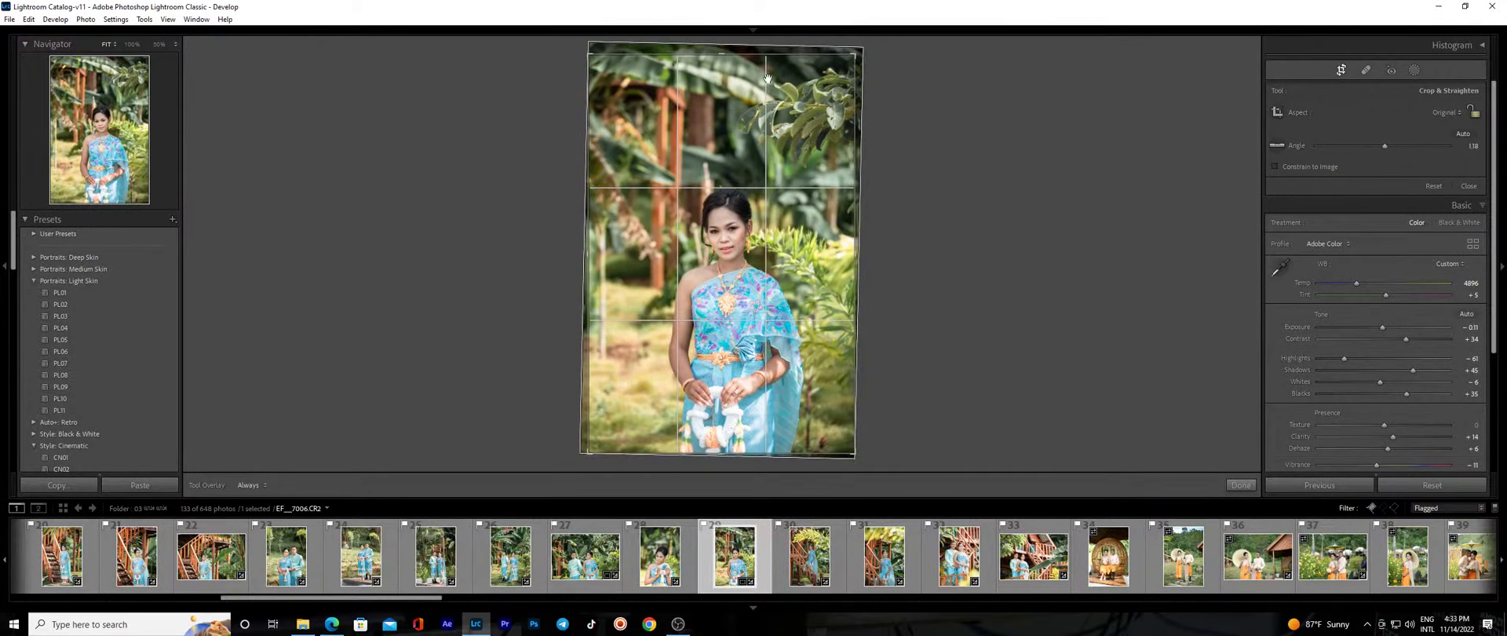
left_click_drag(721, 51, 721, 78)
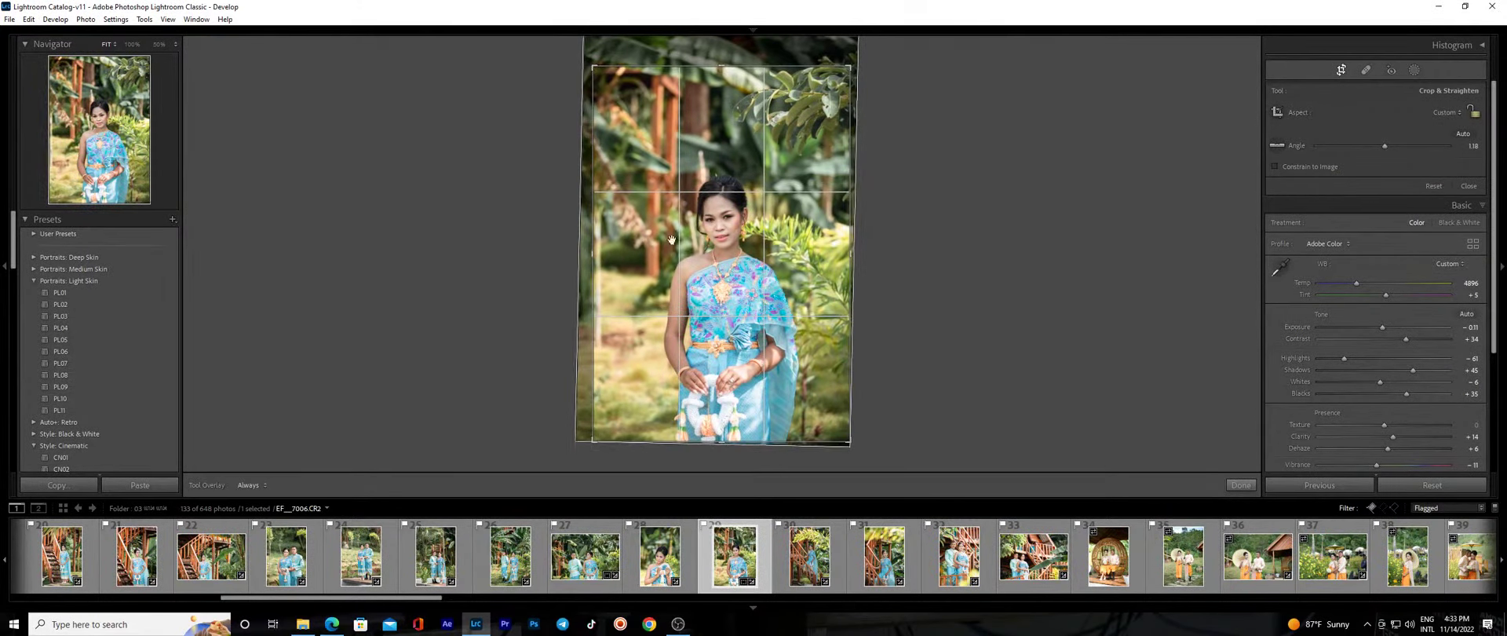
key("Return")
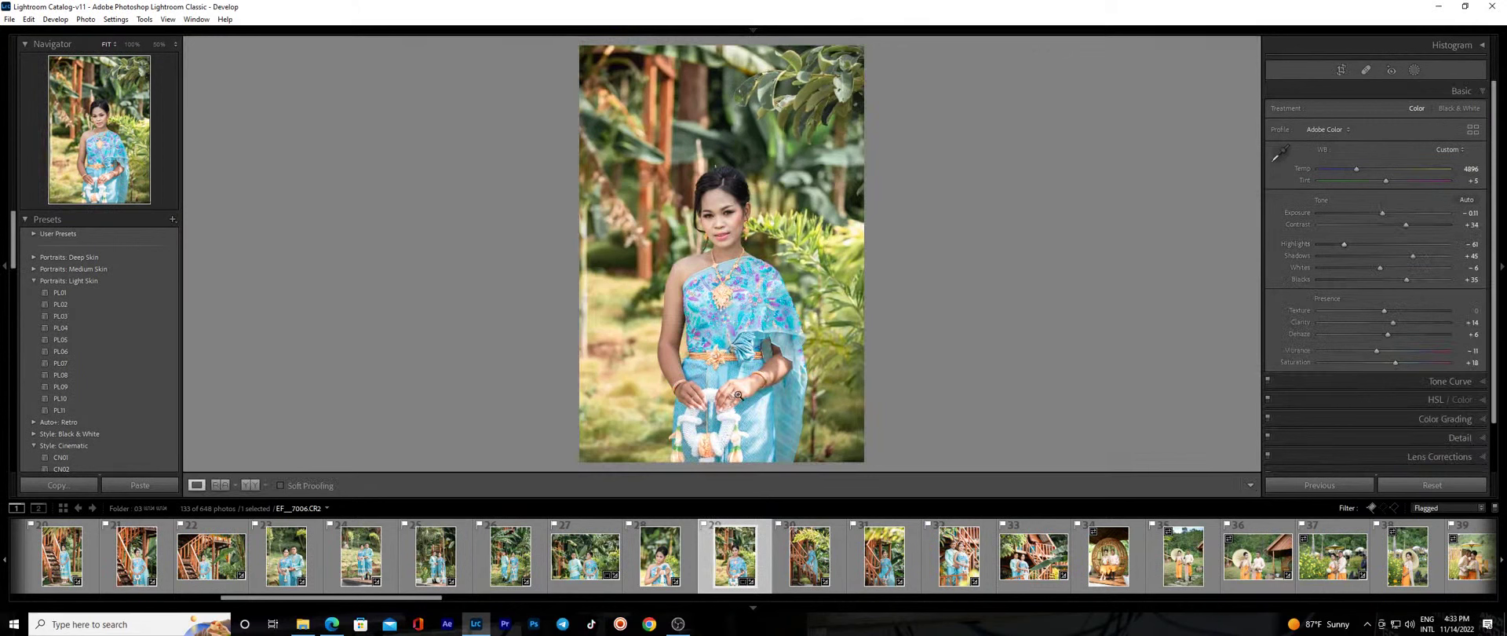
Brighten her left side with a radial gradient, feather 47 and exposure 0.39.
key("shift+m")
left_click_drag(655, 306, 683, 386)
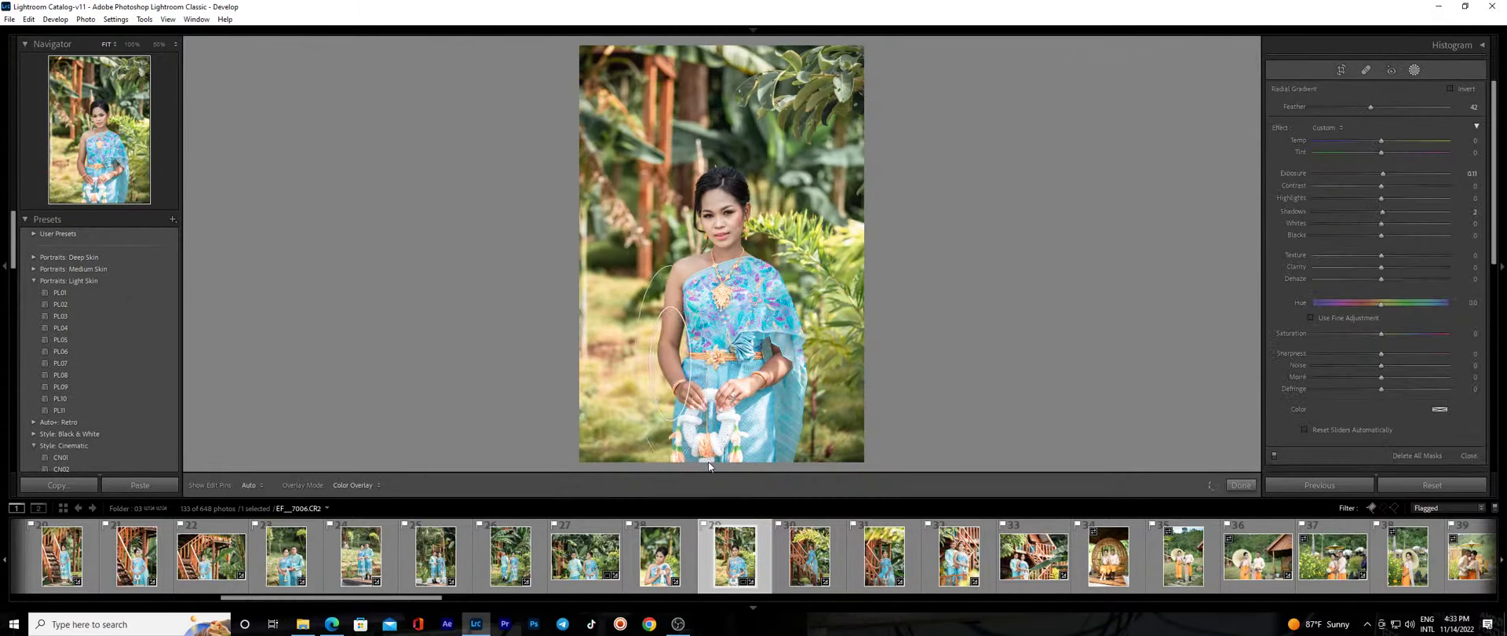
left_click_drag(1370, 107, 1376, 106)
left_click_drag(1382, 172, 1383, 141)
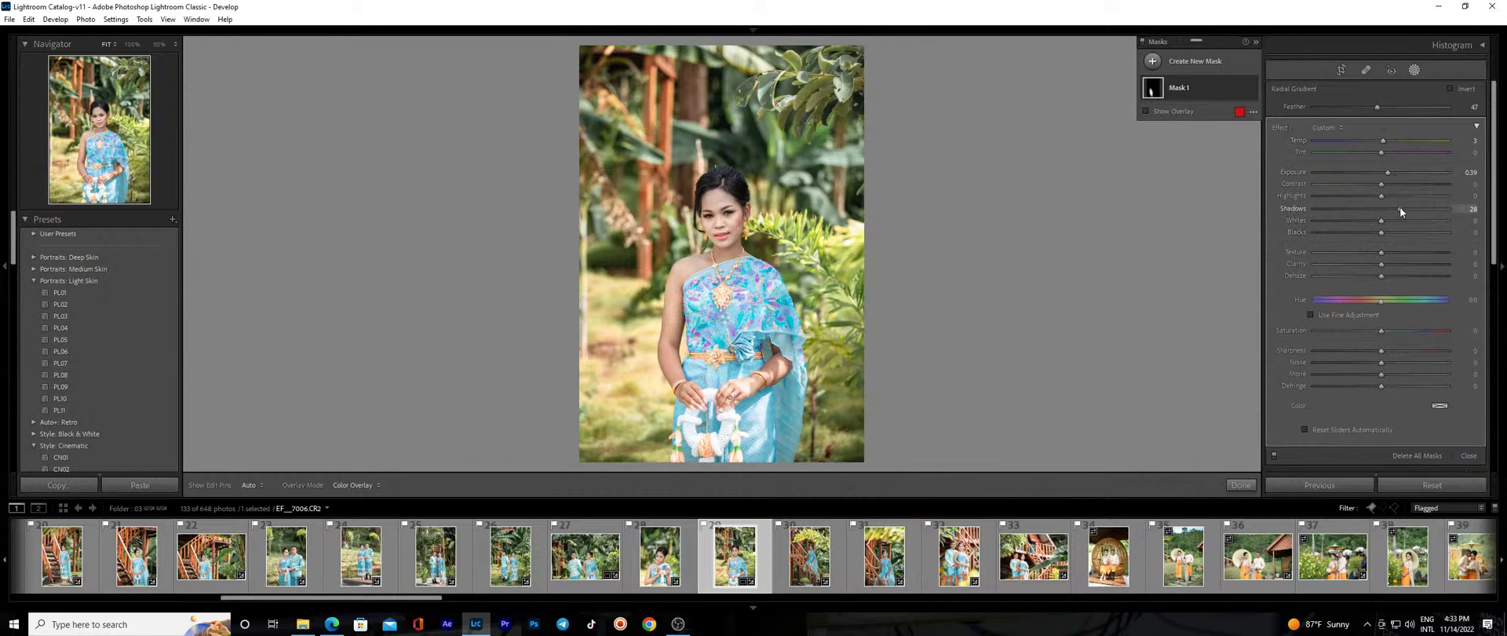
Brighten an existing radial mask, add a linear gradient with Clarity 26 and Dehaze 17, then open _7010.CR2.
left_click(766, 283)
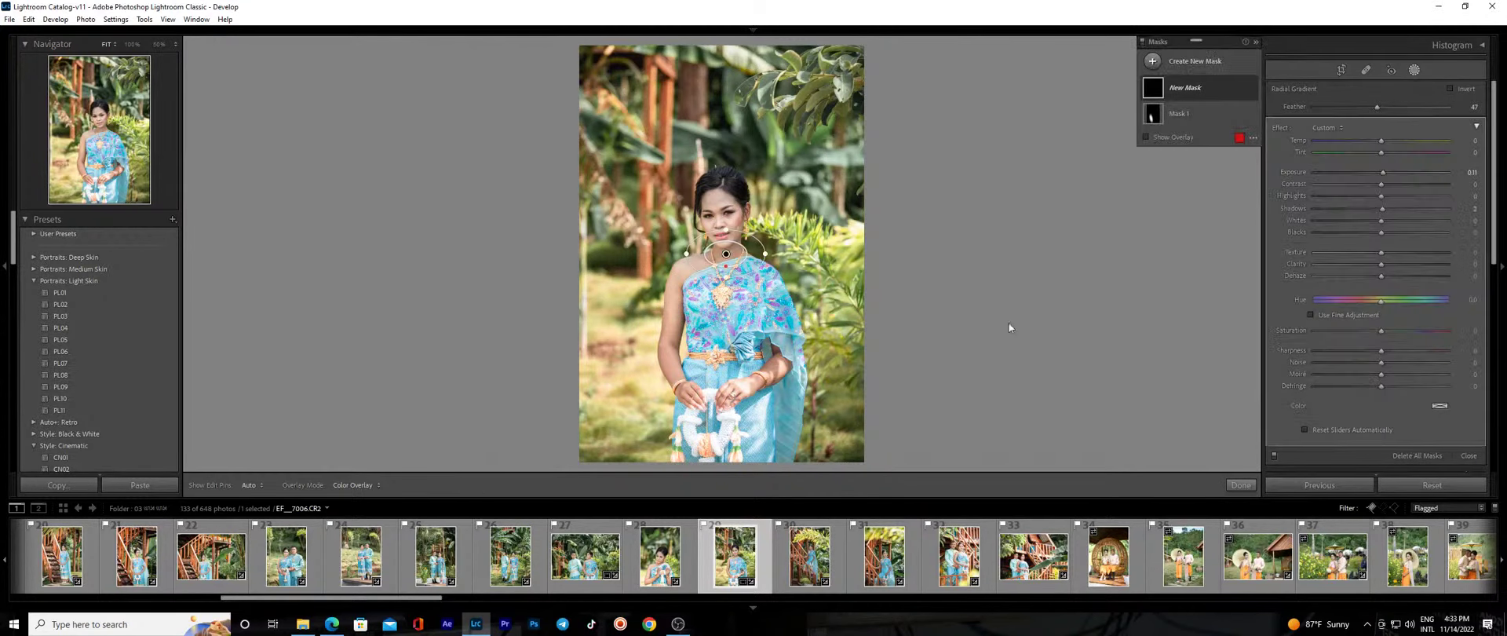
left_click_drag(1382, 172, 1385, 172)
key("shift+w")
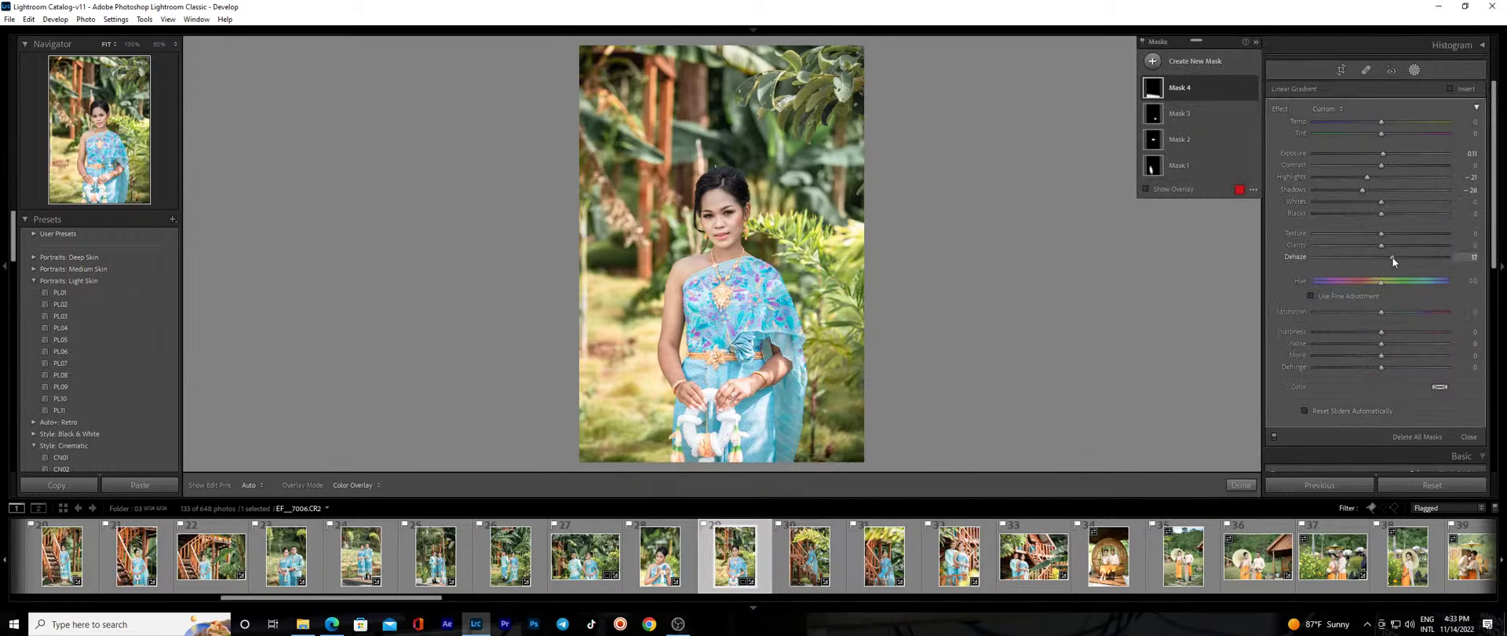
left_click_drag(1381, 247, 1398, 248)
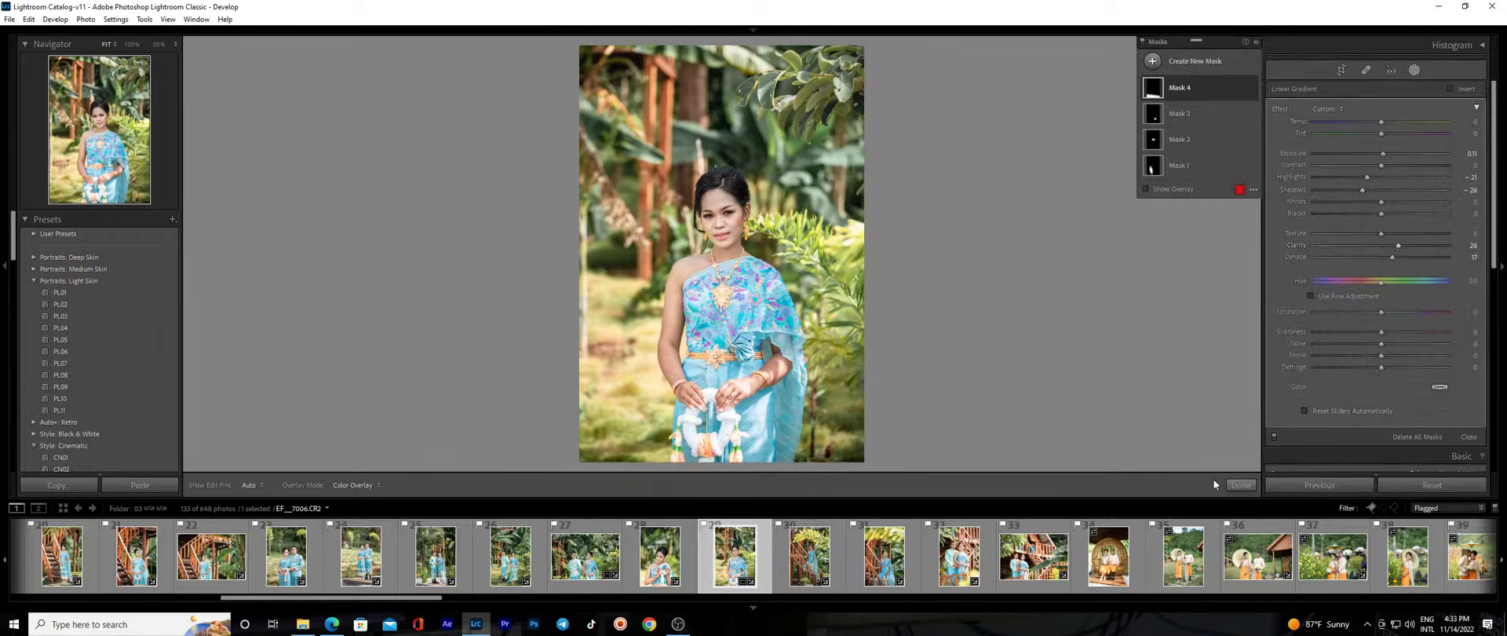
left_click(1240, 485)
left_click(816, 561)
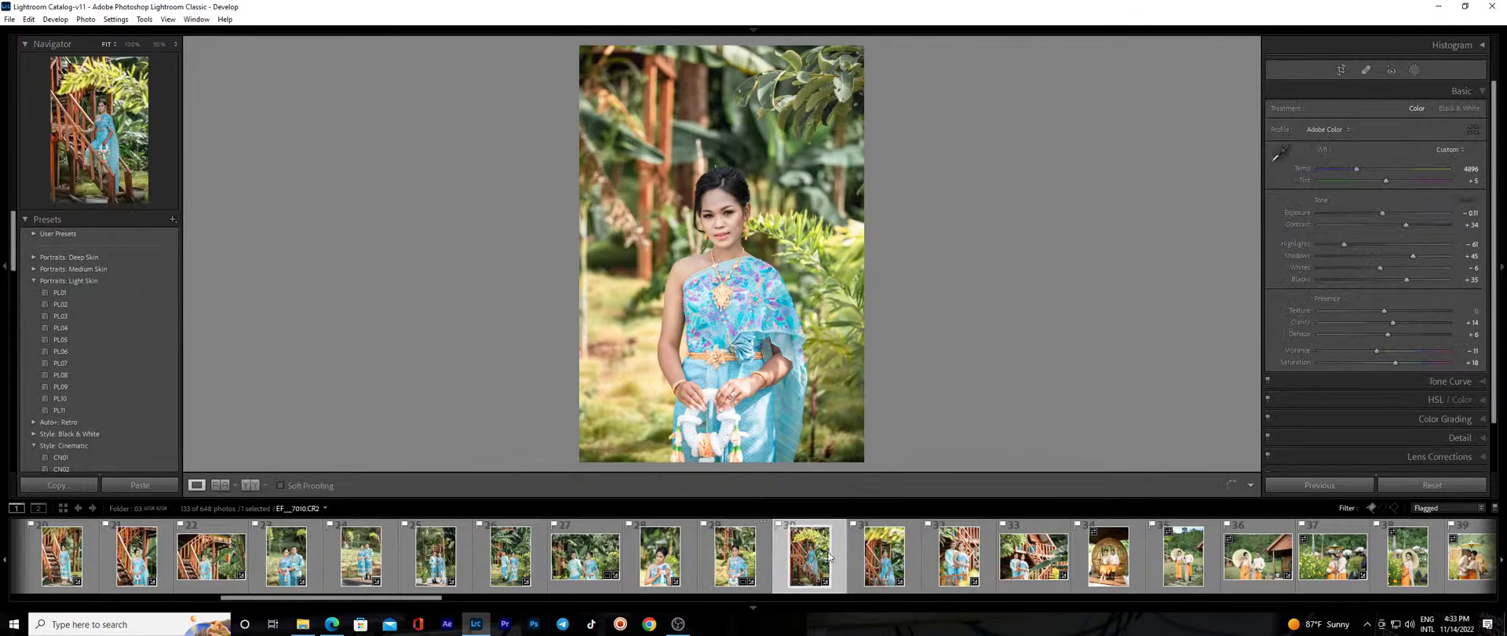
At 50% zoom, add a radial gradient on the woman on the stairs, then go to the next photo.
left_click(158, 44)
key("shift+m")
left_click_drag(698, 157, 785, 259)
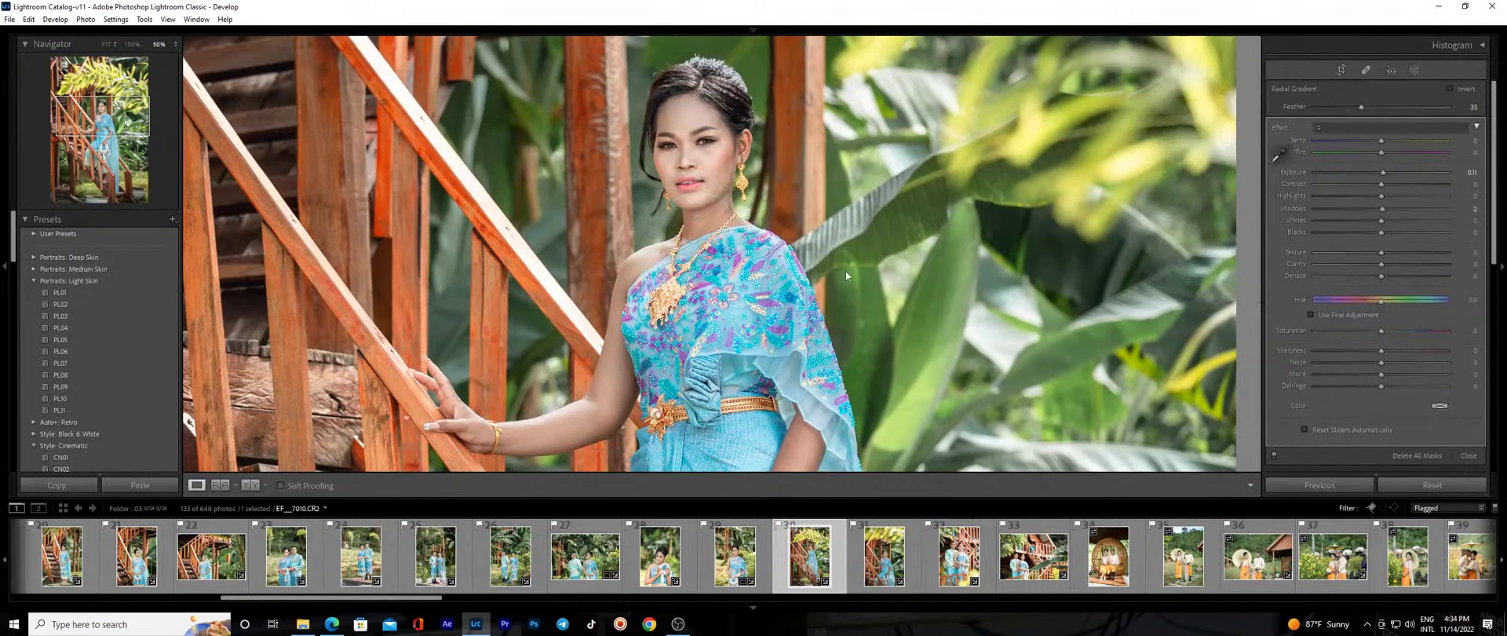
key("Right")
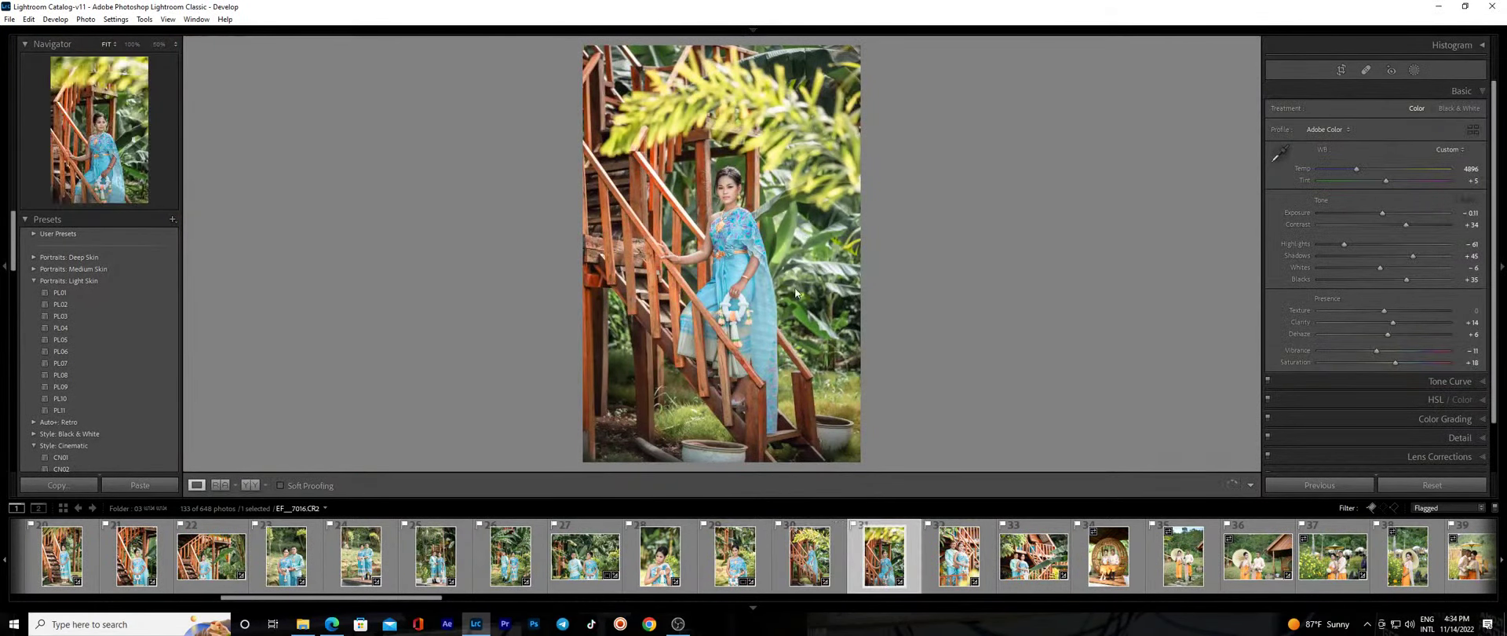
At 50% zoom, add a radial gradient near the woman's earring, then return to Fit view.
key("shift+m")
left_click(865, 321)
left_click_drag(679, 317, 723, 361)
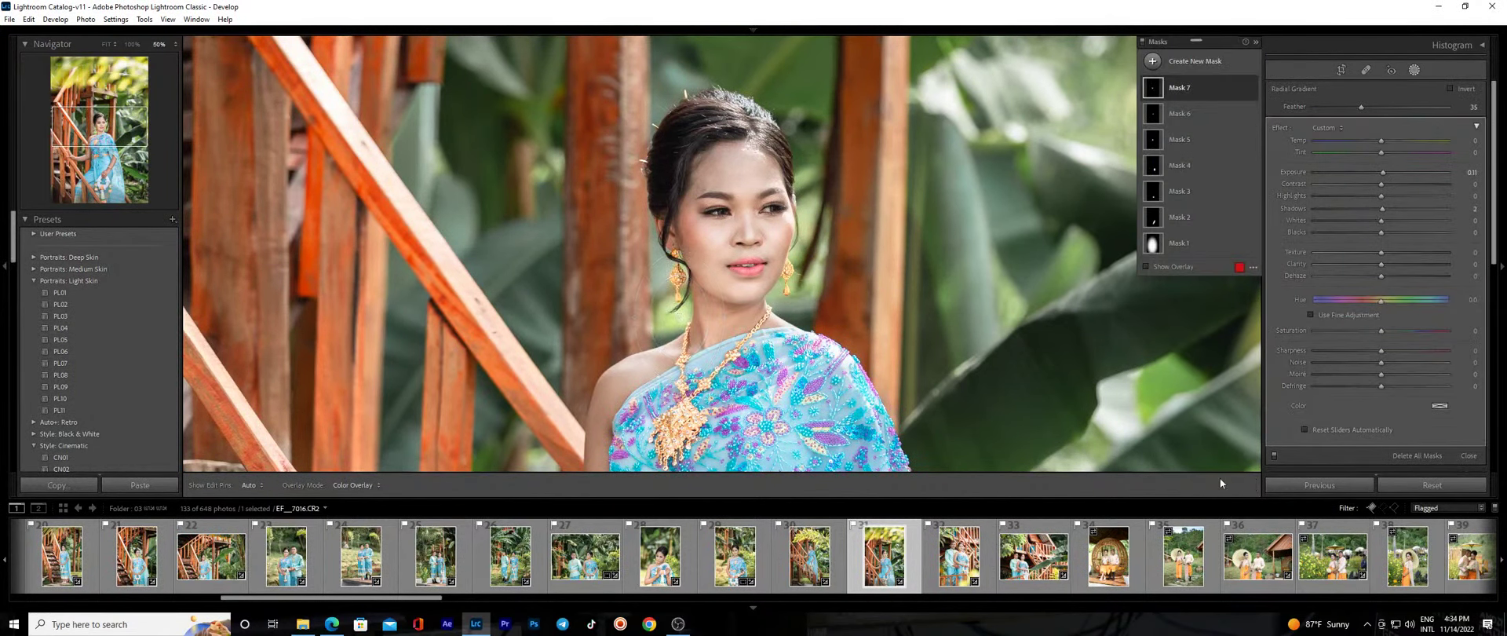
left_click(1239, 485)
key("z")
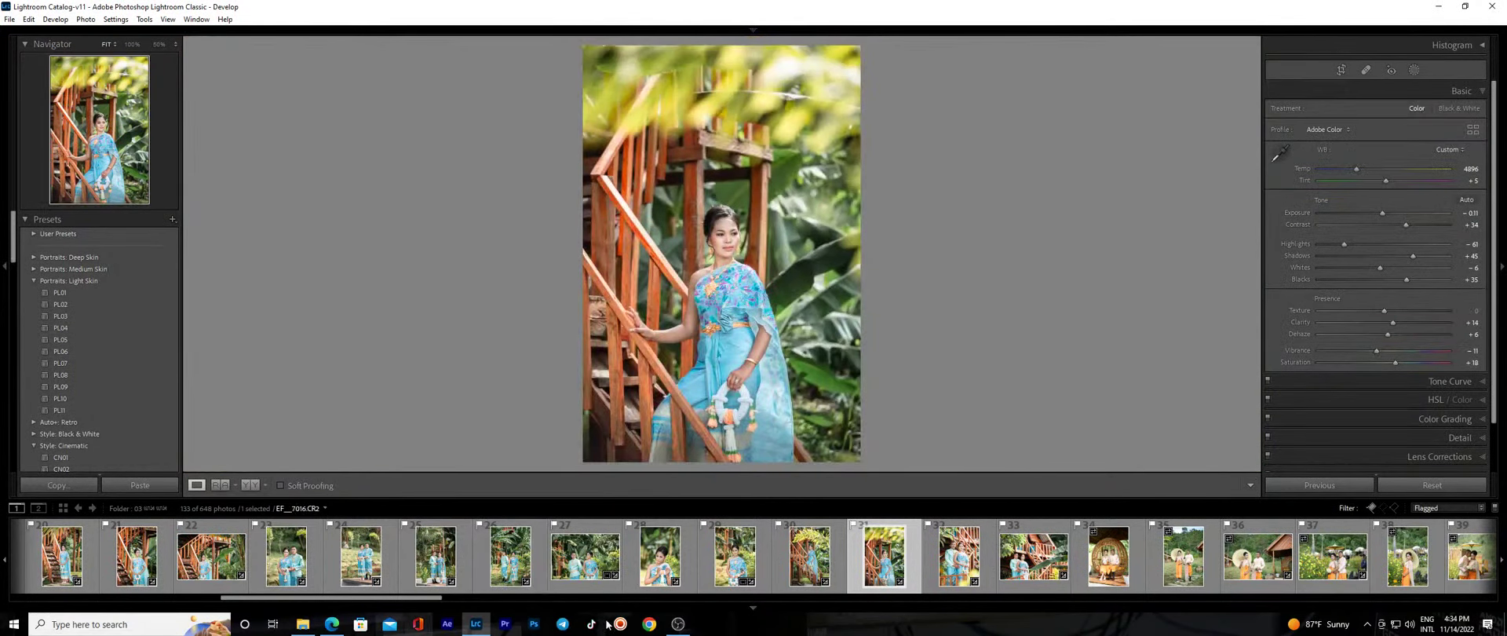
On the Facebook livestream page, minimise the chat window and scroll through the notifications.
left_click(343, 622)
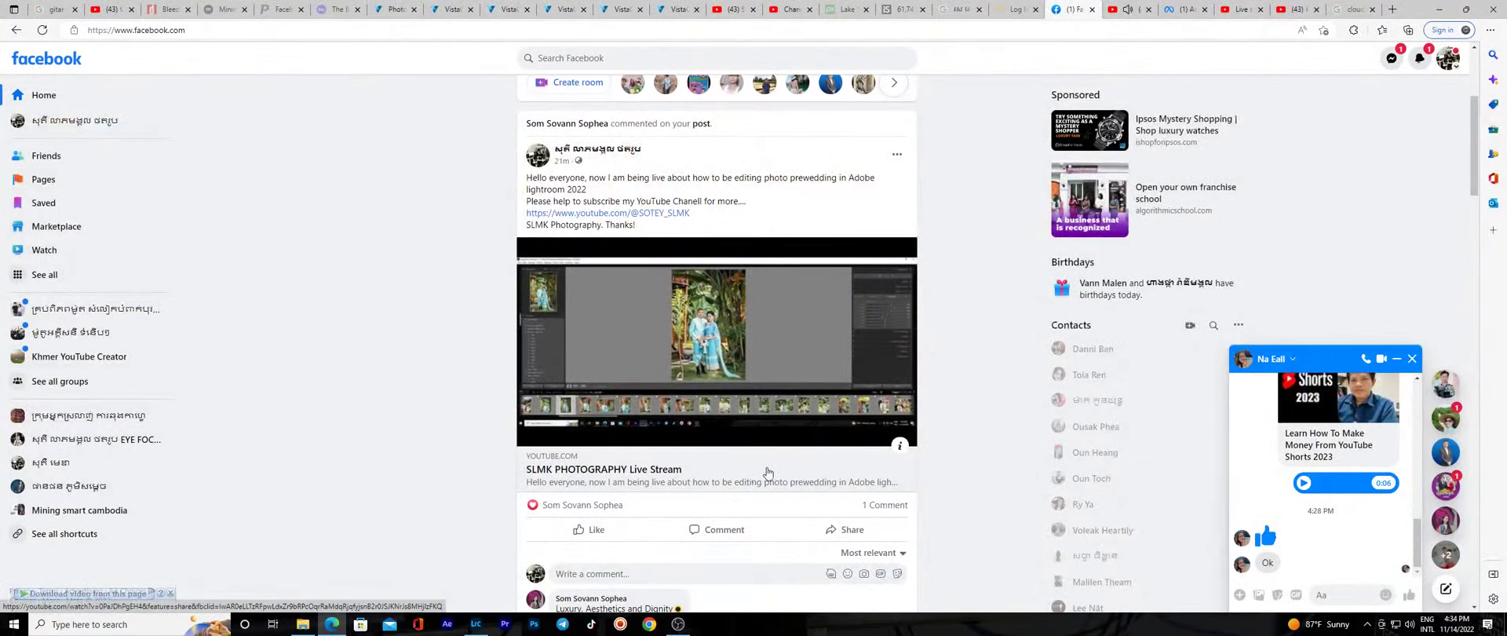
left_click(1396, 361)
scroll(1386, 363, "up", 3)
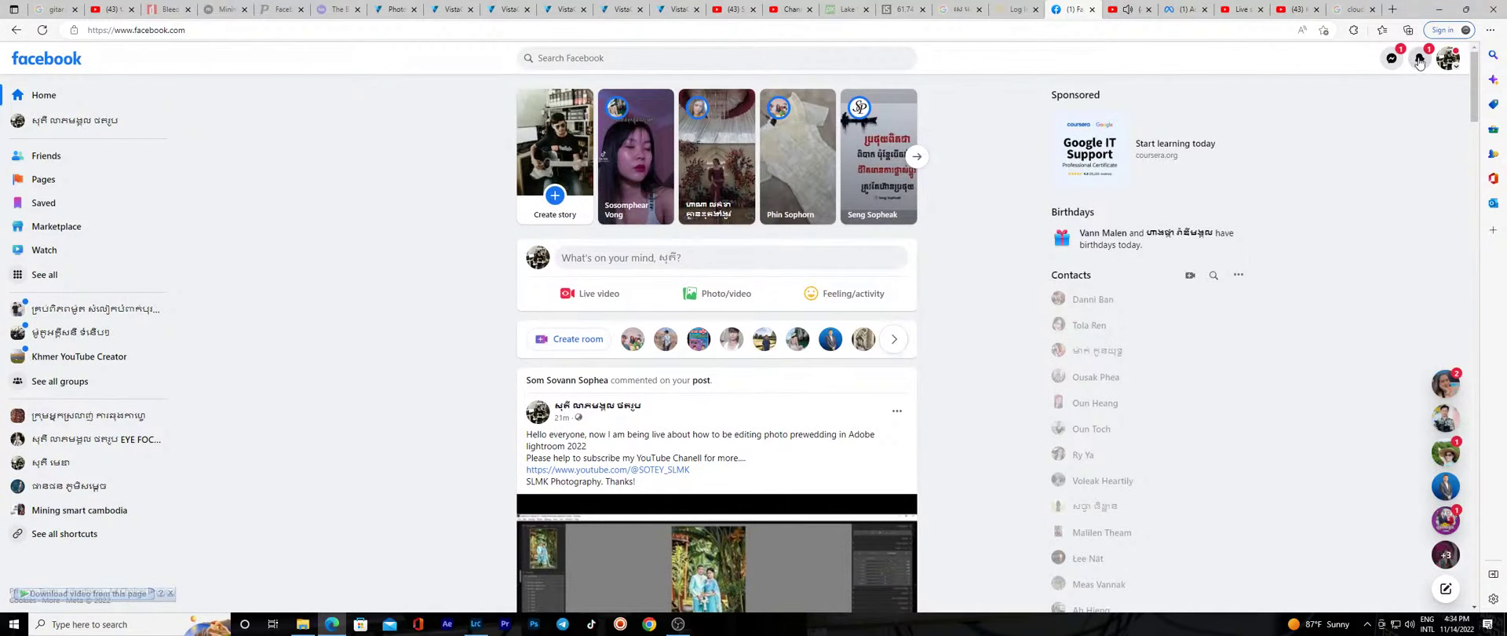
left_click(1419, 59)
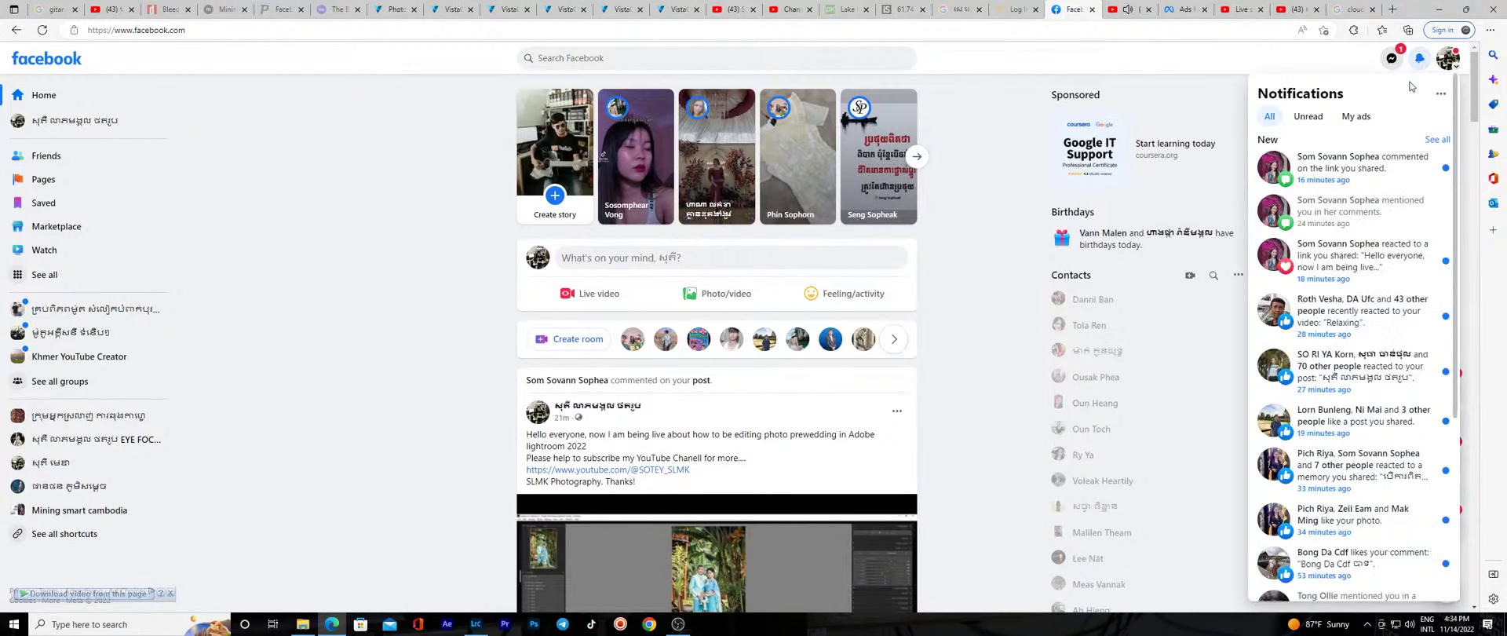
scroll(878, 453, "down", 1)
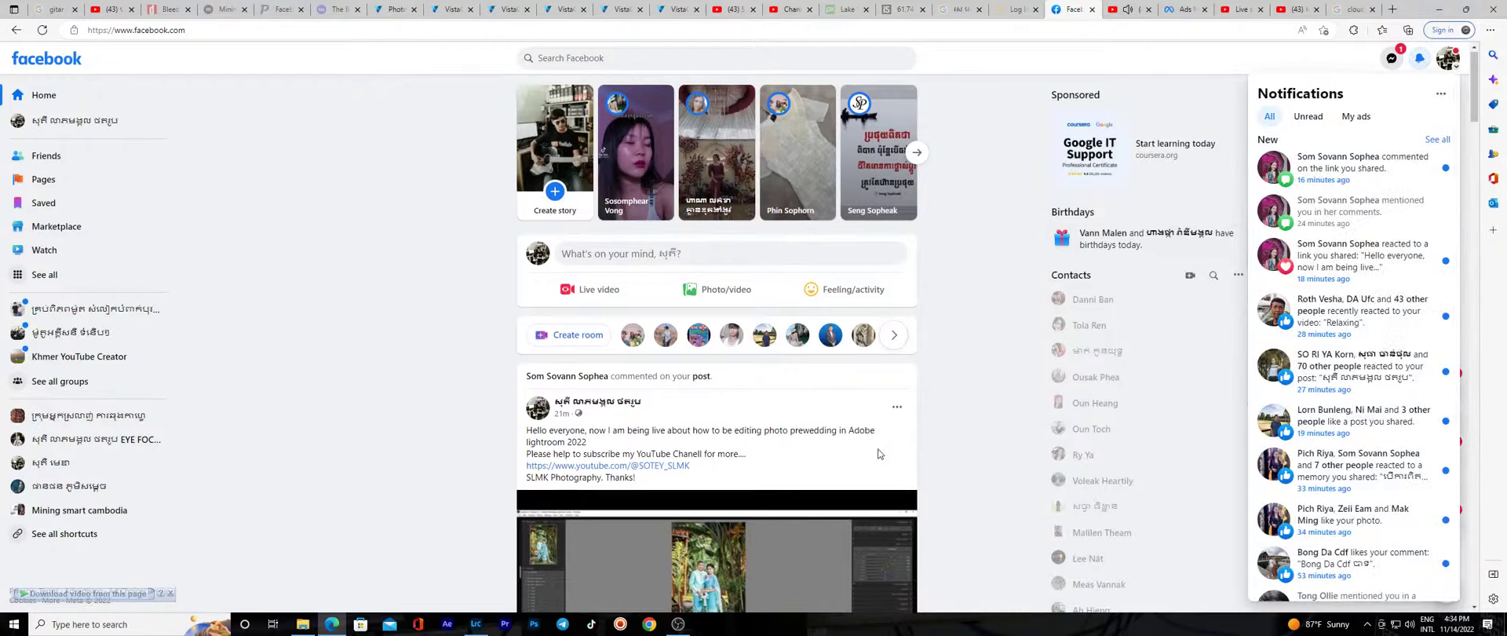
scroll(879, 453, "down", 2)
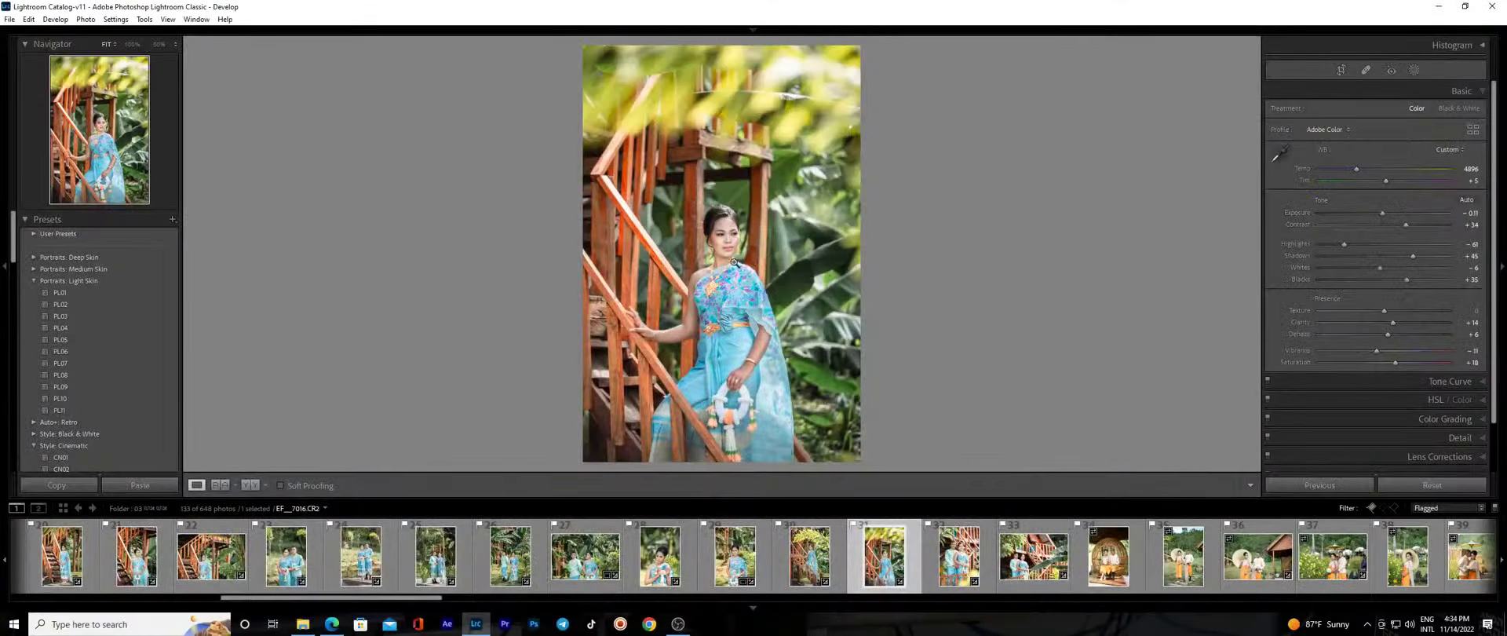
Check the photo at full size, then open the next couple photo from the filmstrip.
left_click(734, 262)
left_click(731, 263)
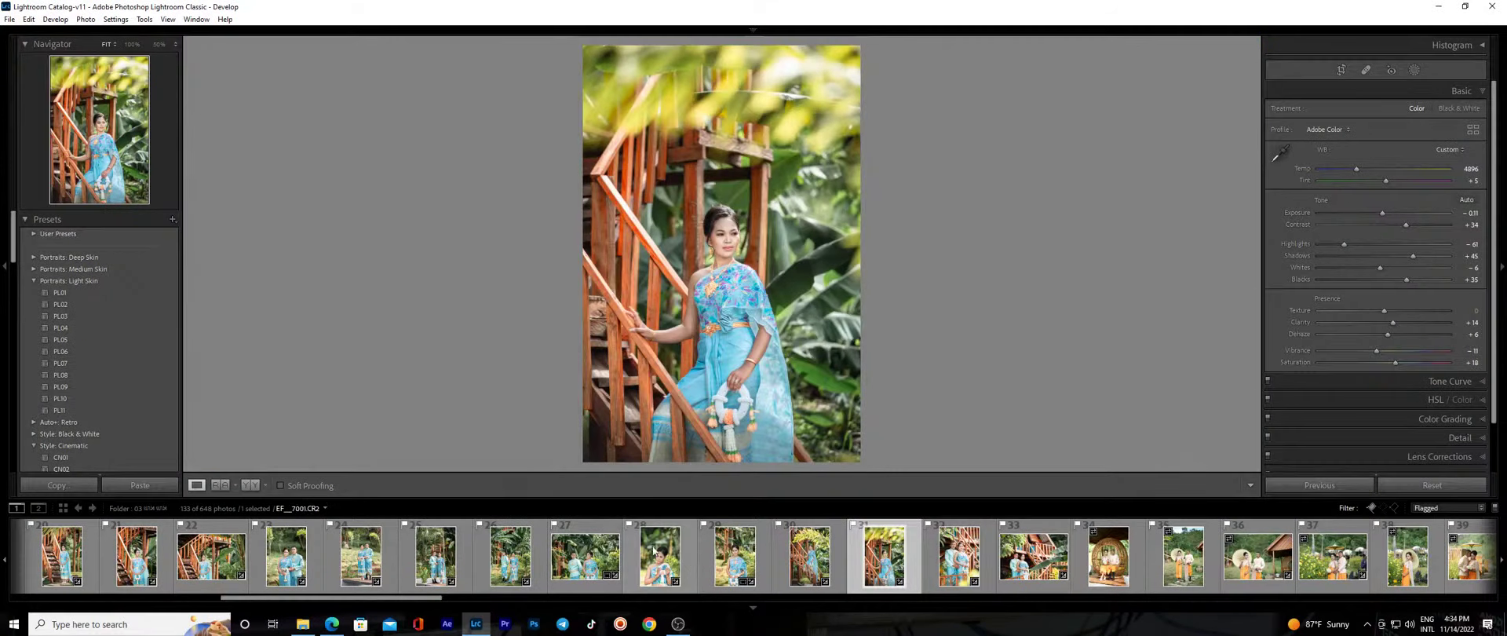
left_click(951, 570)
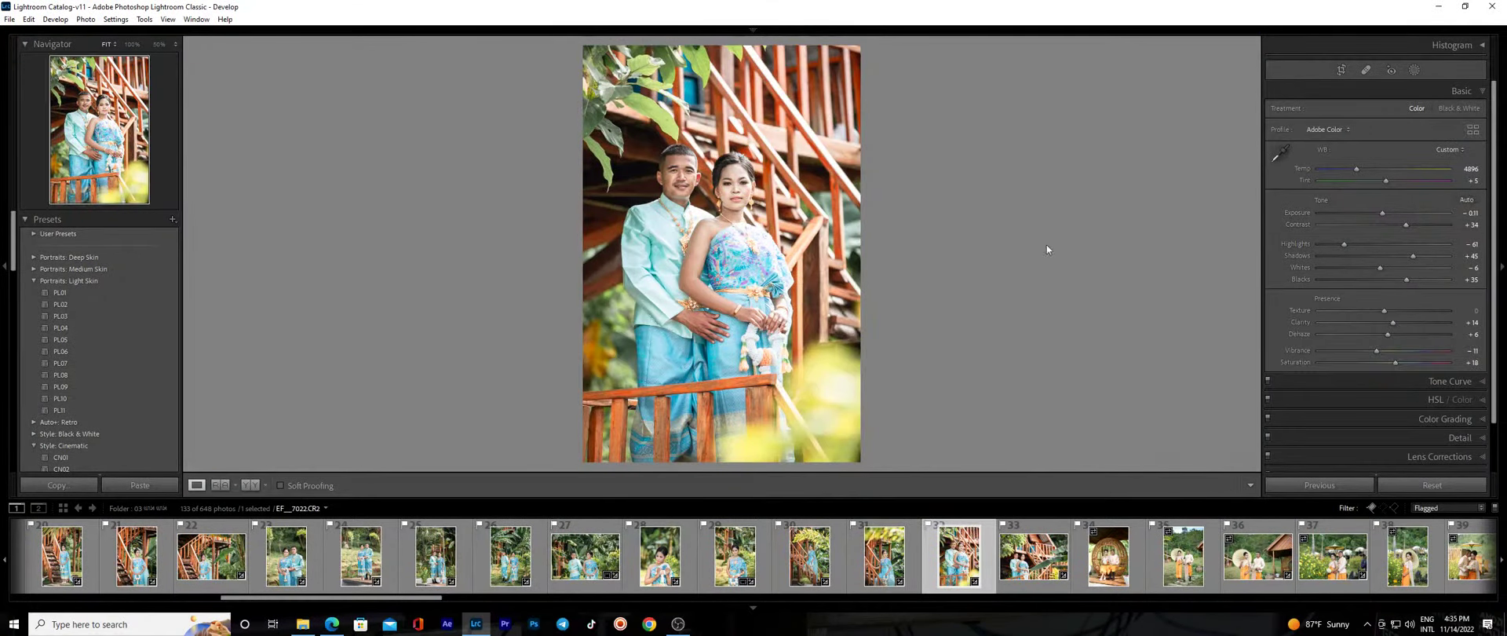
Darken the photo's right side with a linear gradient at Exposure -0.92.
key("m")
left_click_drag(859, 251, 726, 251)
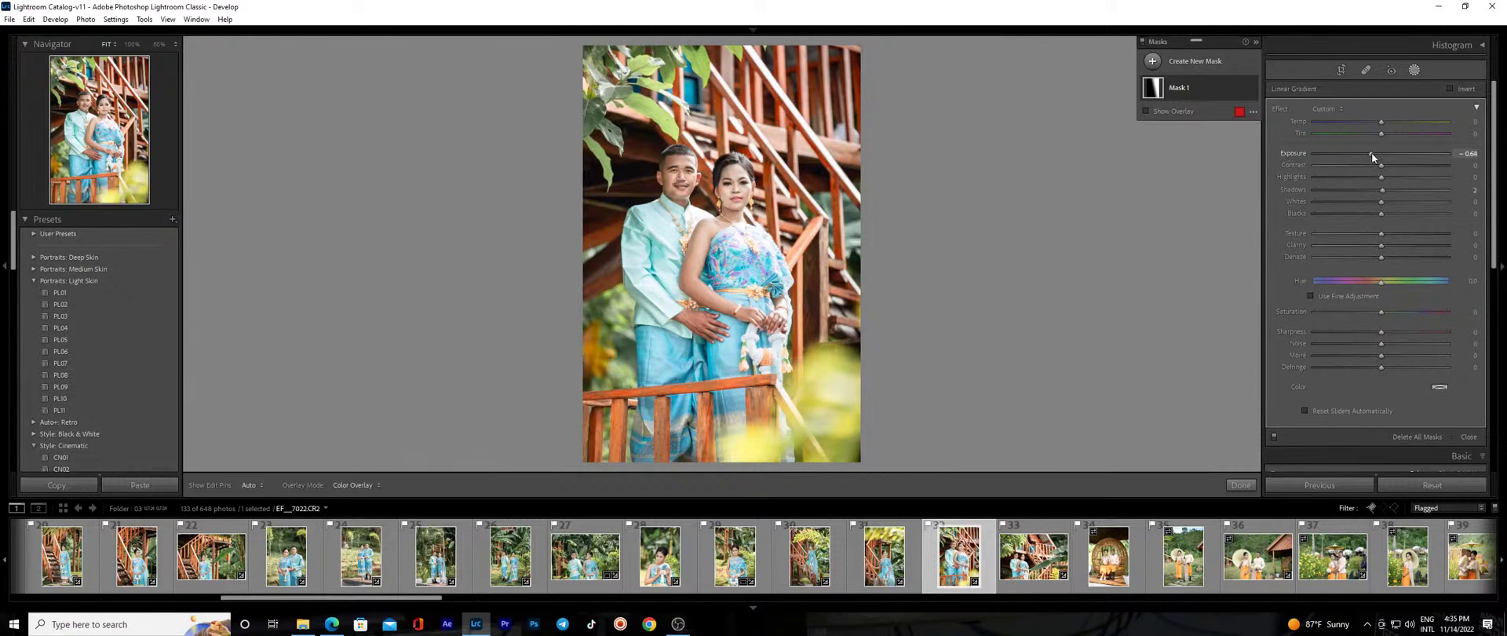
left_click_drag(1371, 153, 1371, 153)
left_click(1241, 484)
Place a radial gradient over the couple's hands, undoing its exposure boost.
key("shift+m")
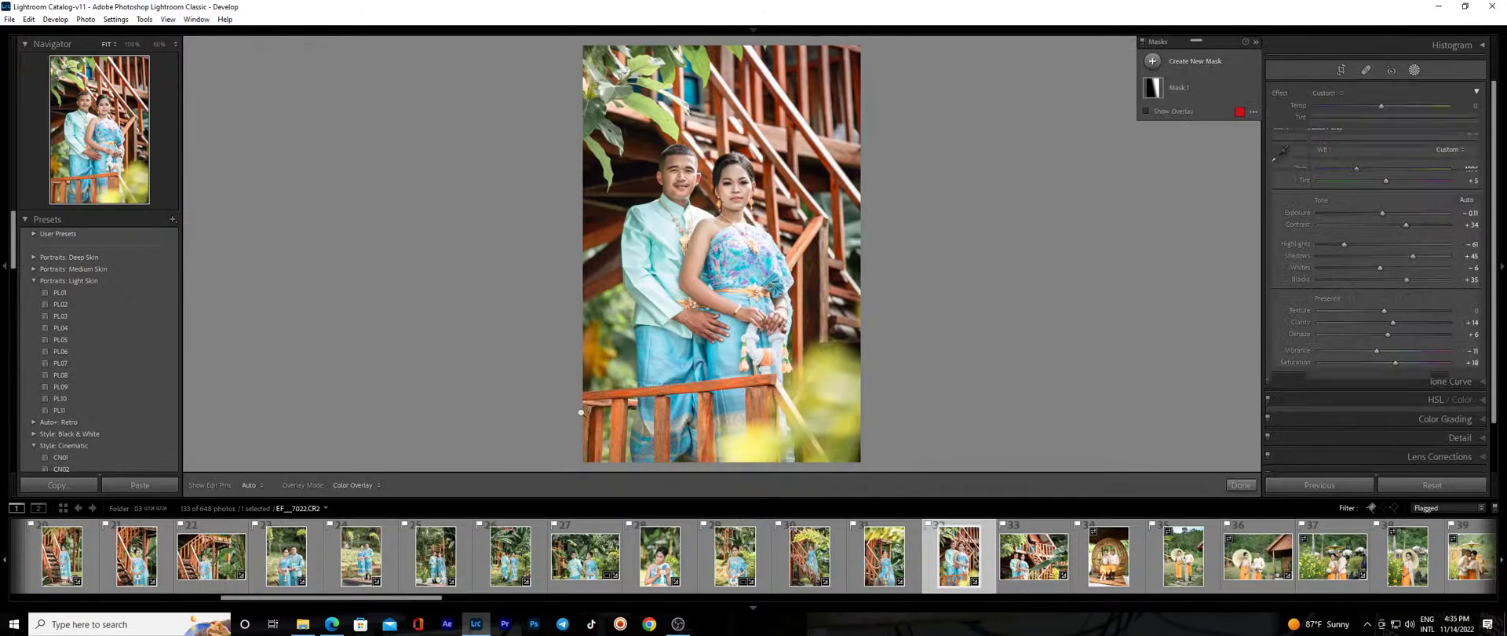
left_click_drag(710, 324, 766, 369)
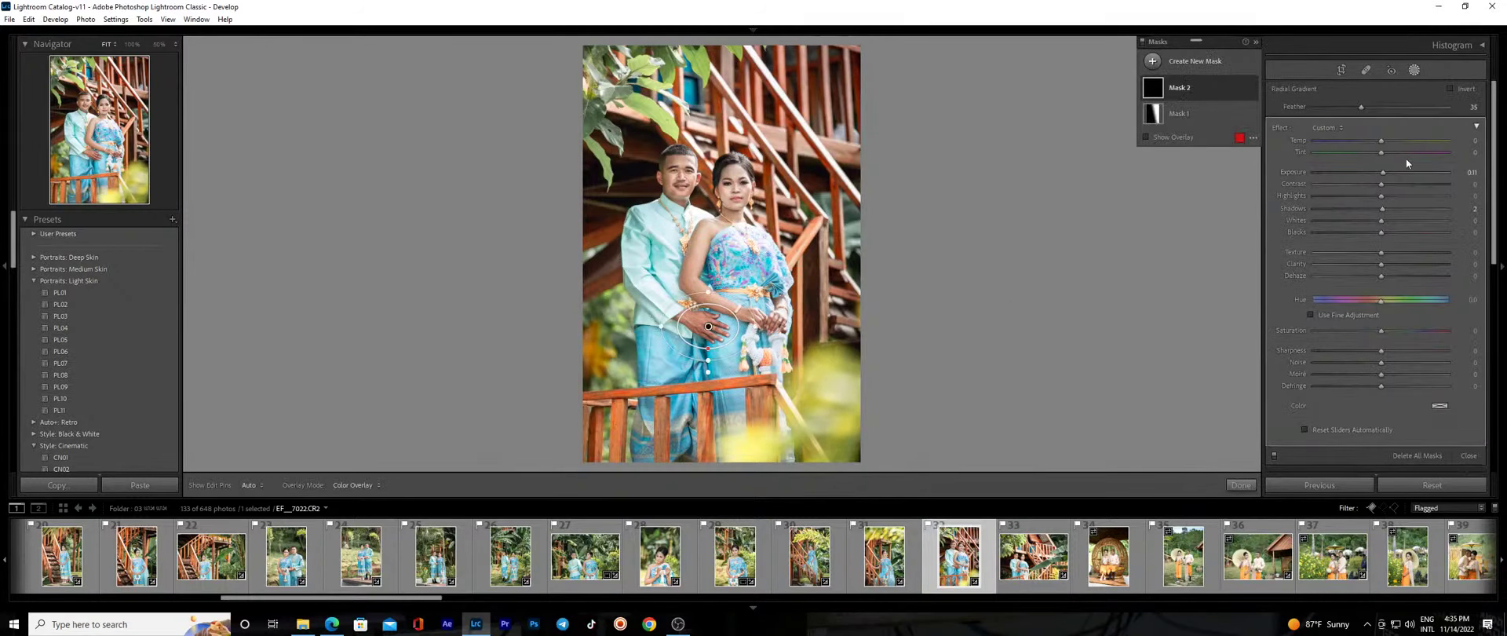
left_click_drag(1386, 172, 1388, 257)
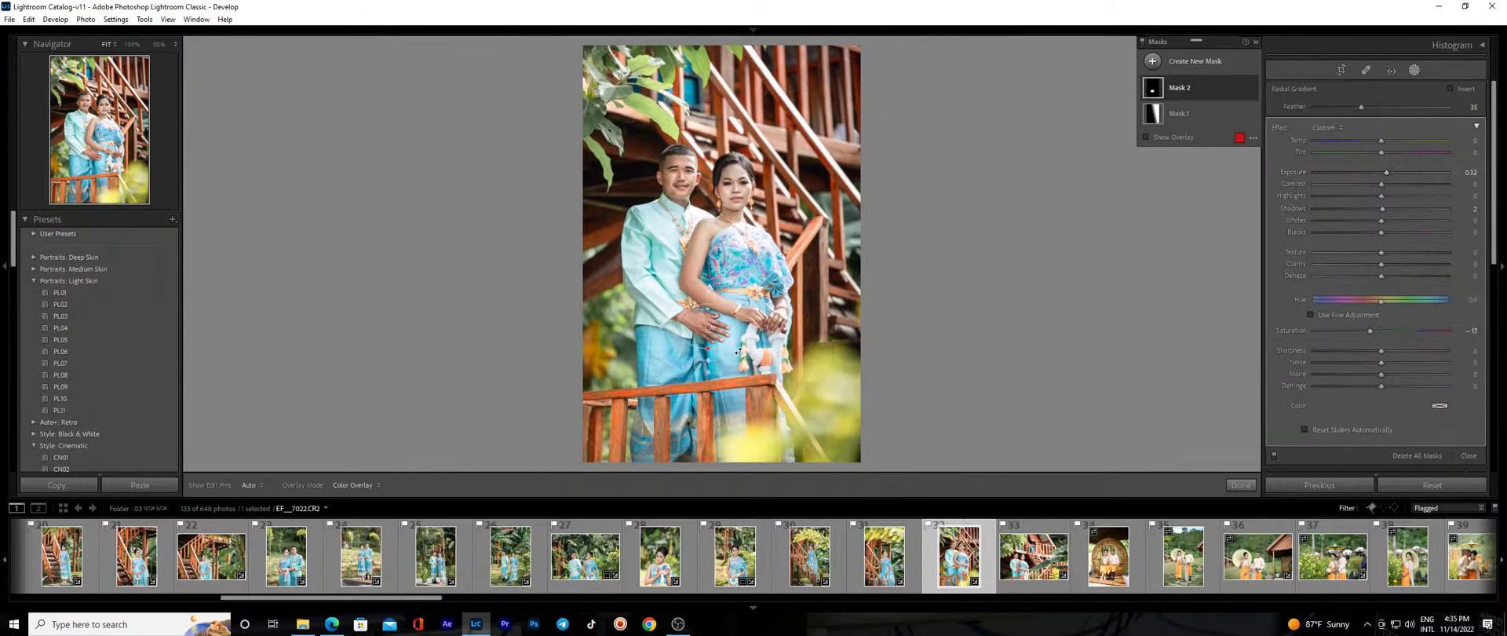
key("ctrl+z")
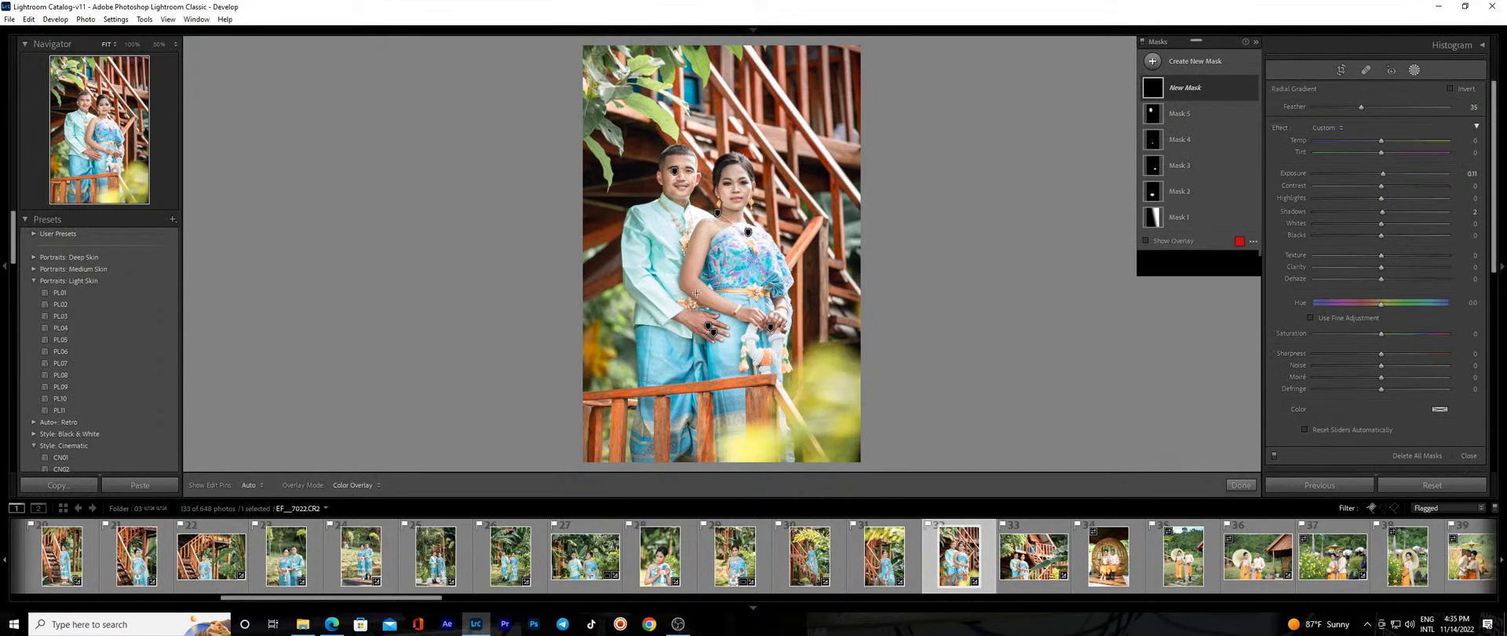
Add radial gradients beside the man's face and along his jaw, and lower highlights on the linear gradient.
left_click(1240, 484)
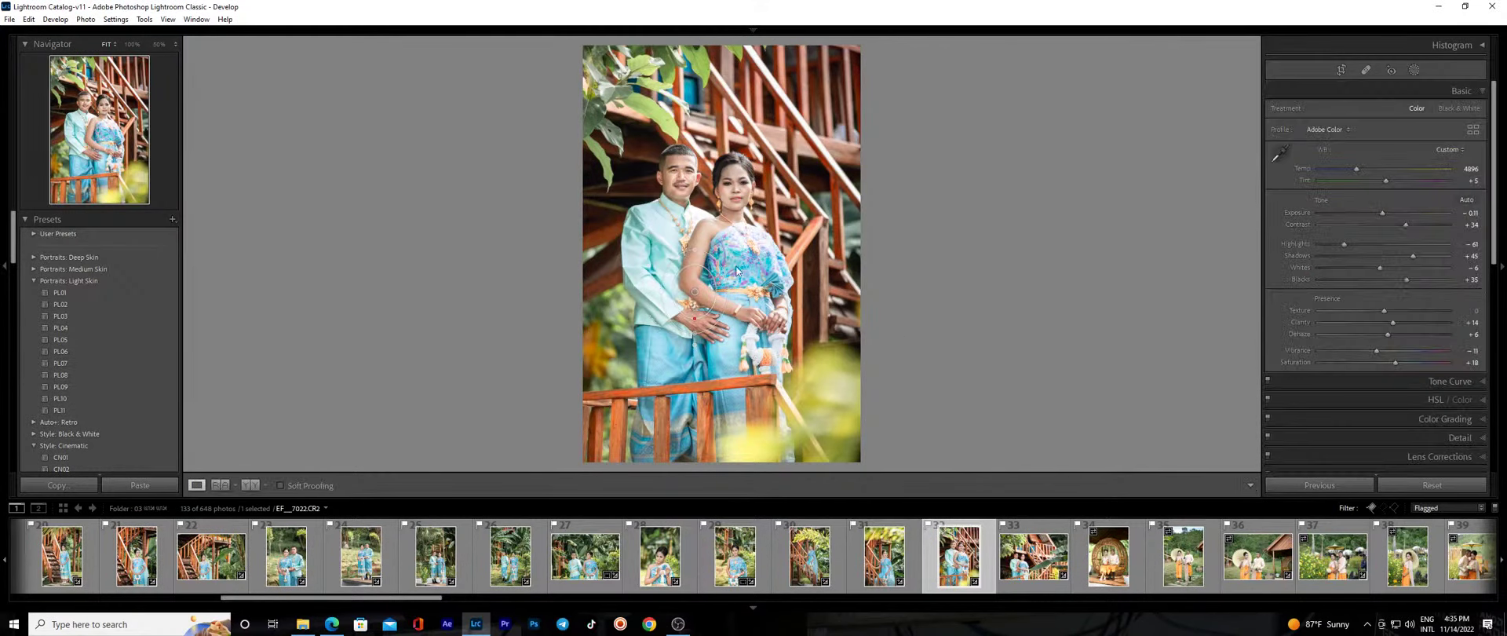
left_click(681, 179)
key("shift+m")
left_click_drag(587, 155, 618, 237)
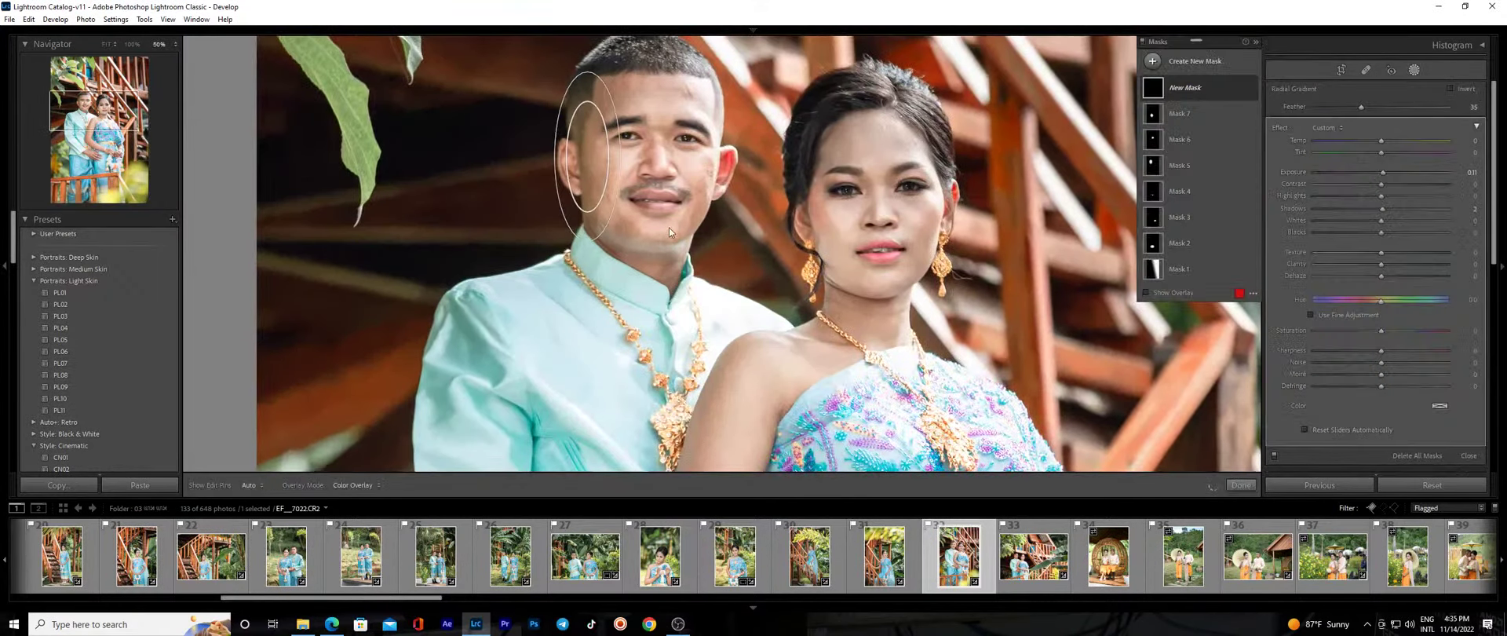
left_click_drag(709, 226, 730, 267)
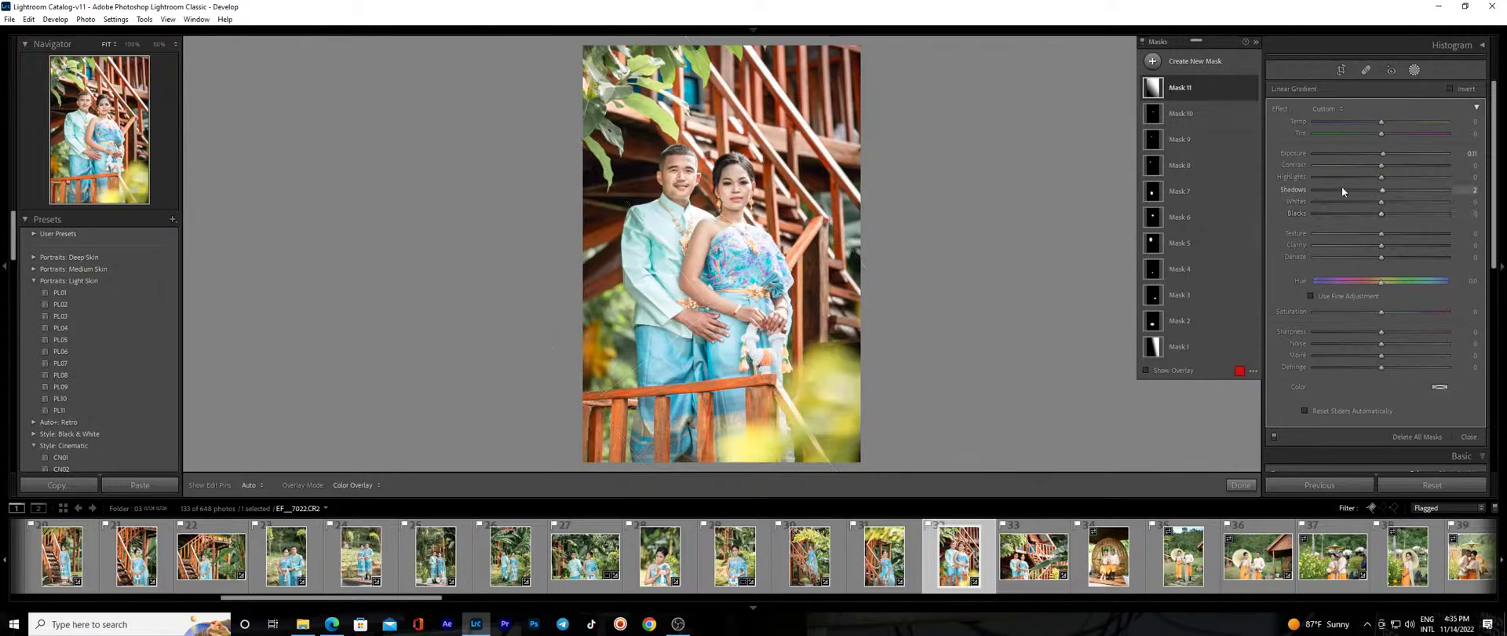
left_click_drag(1340, 182, 1360, 177)
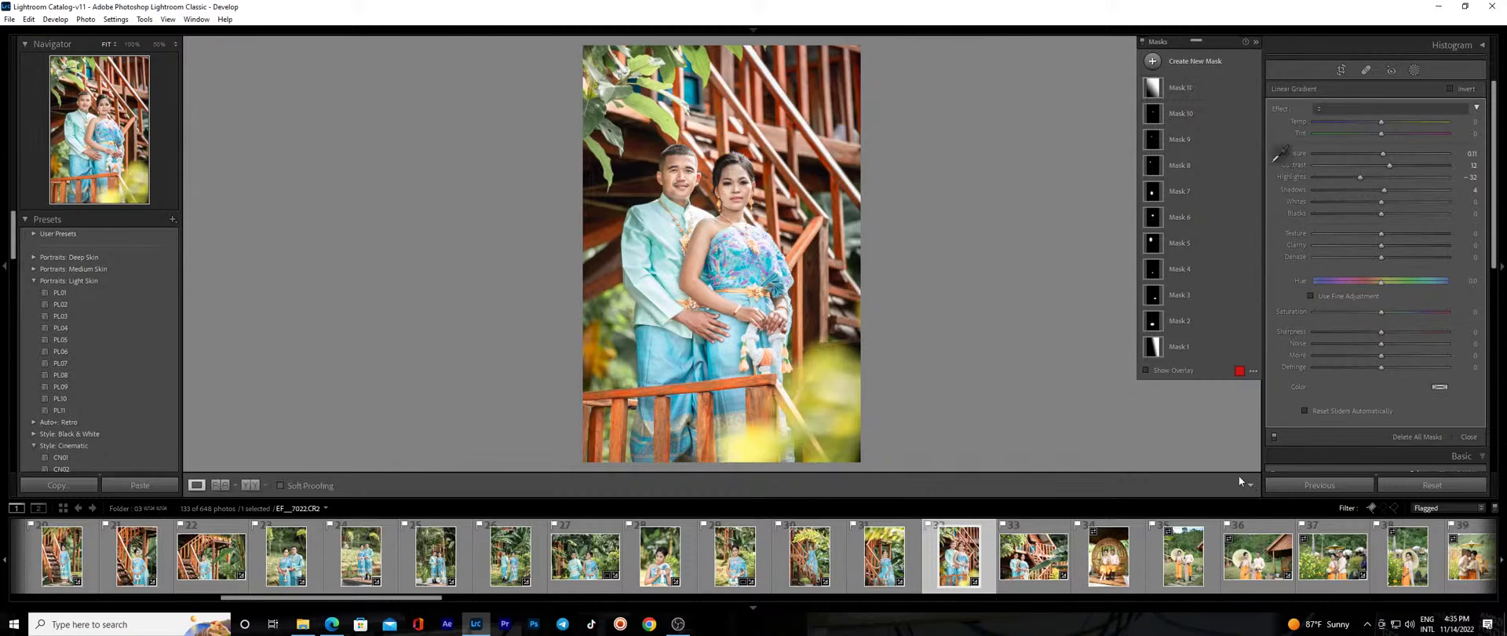
left_click(1240, 484)
Inspect the woman's neck, then add a radial gradient over her hands.
left_click(746, 217)
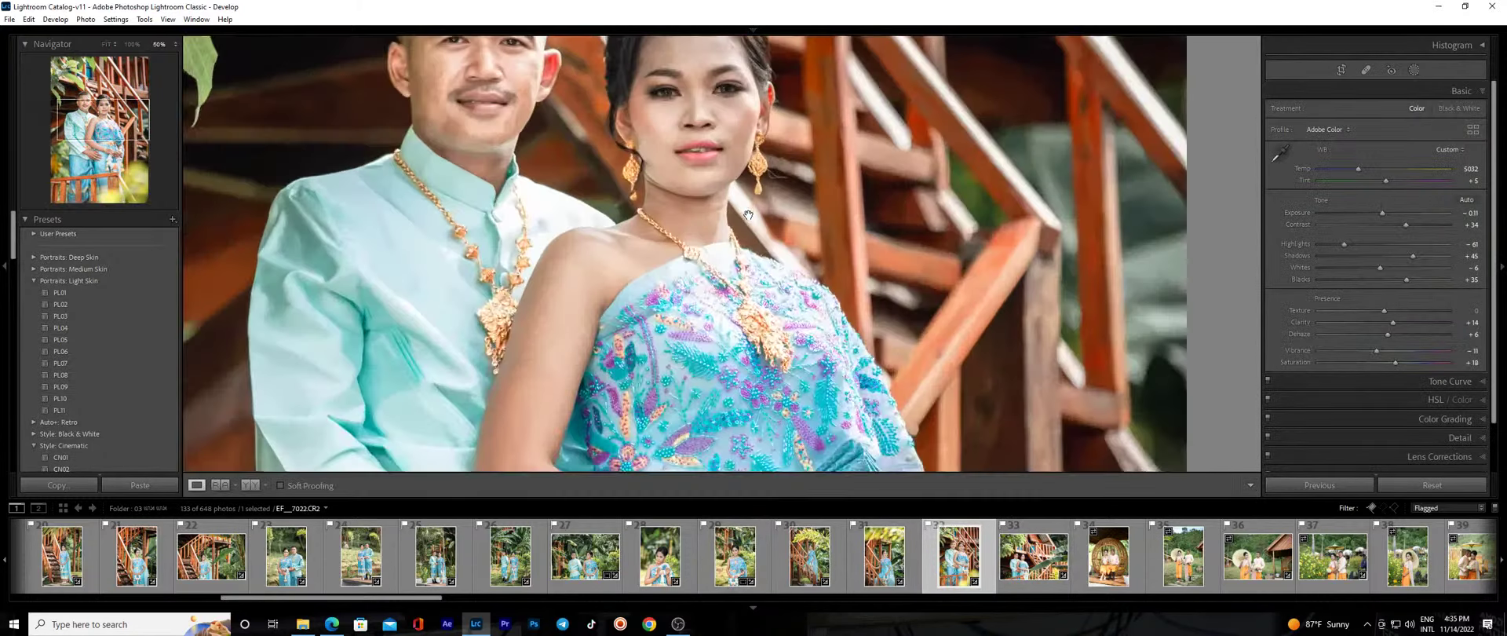
left_click(753, 245)
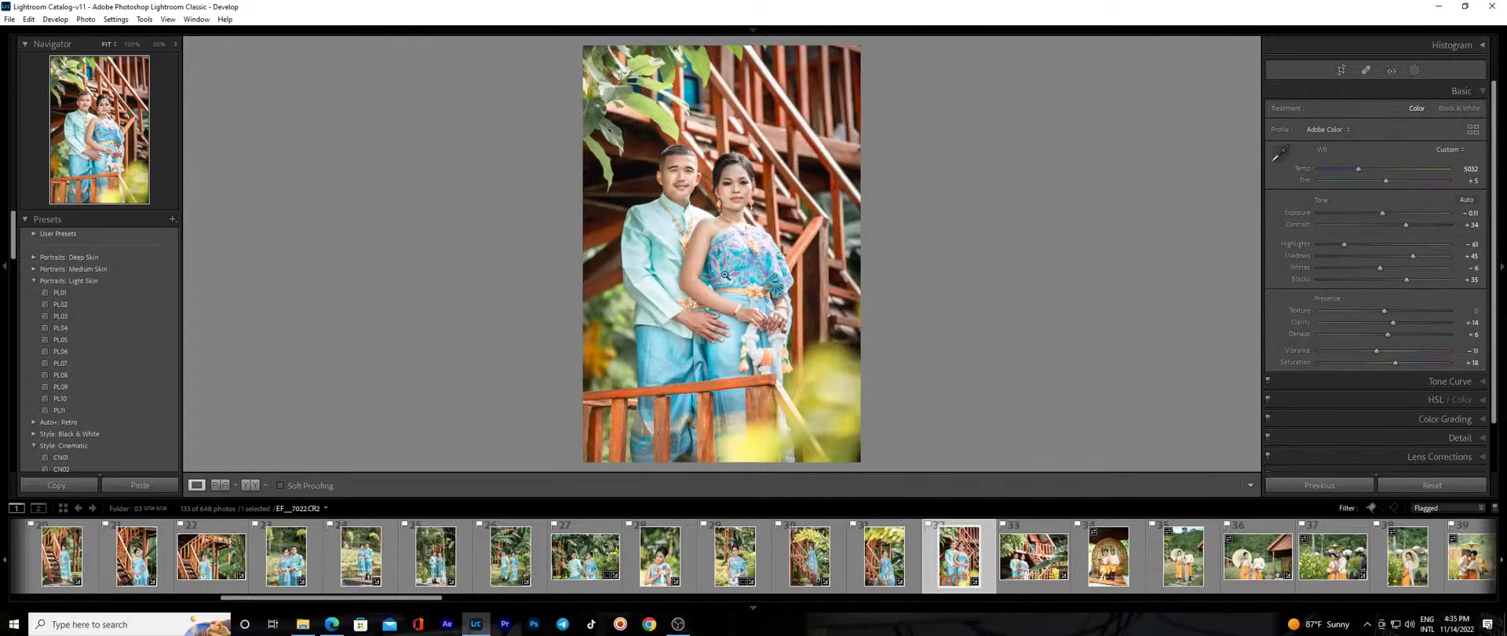
key("shift+w")
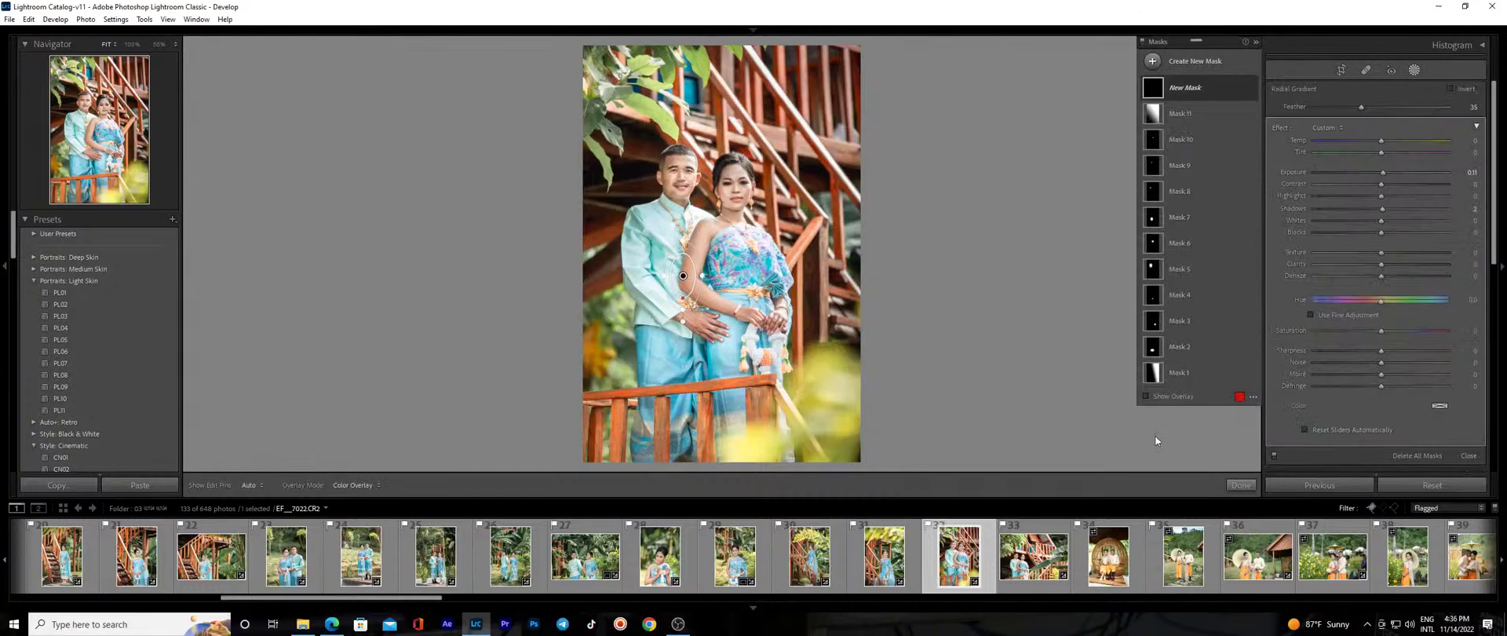
left_click(1236, 484)
left_click(762, 314)
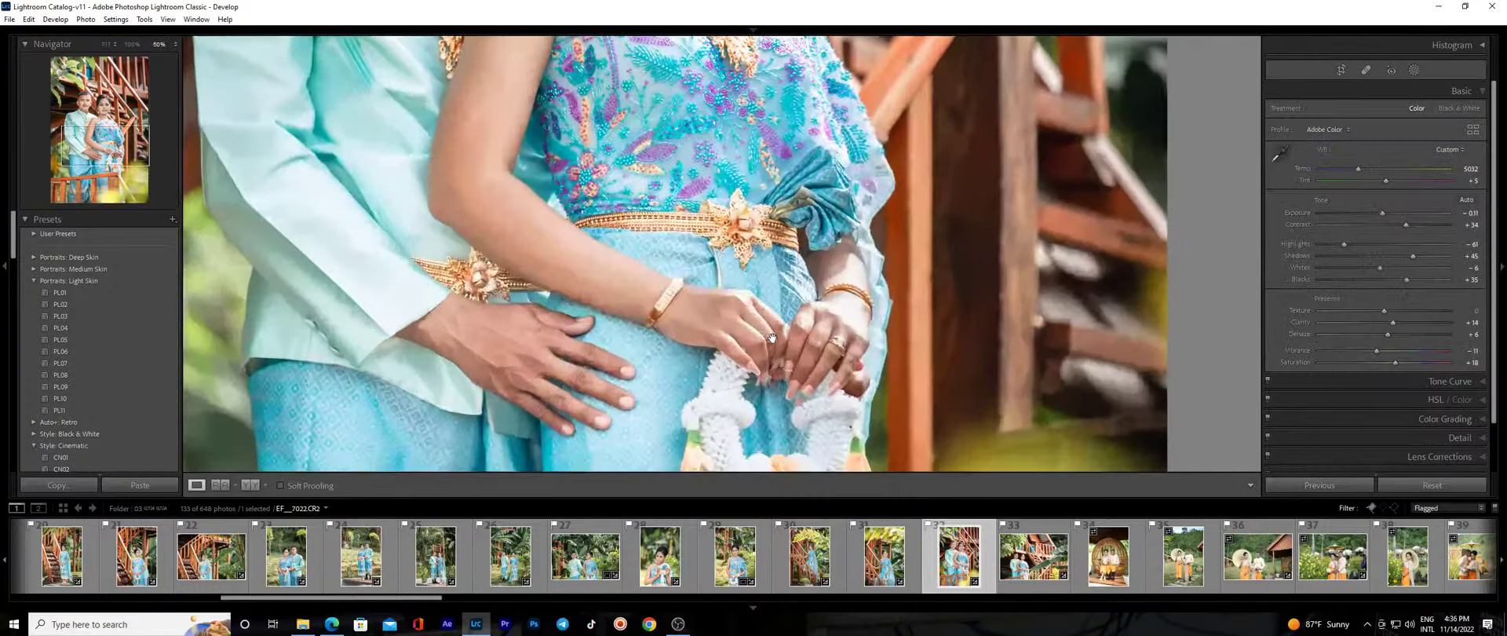
key("shift+w")
left_click_drag(806, 371, 753, 412)
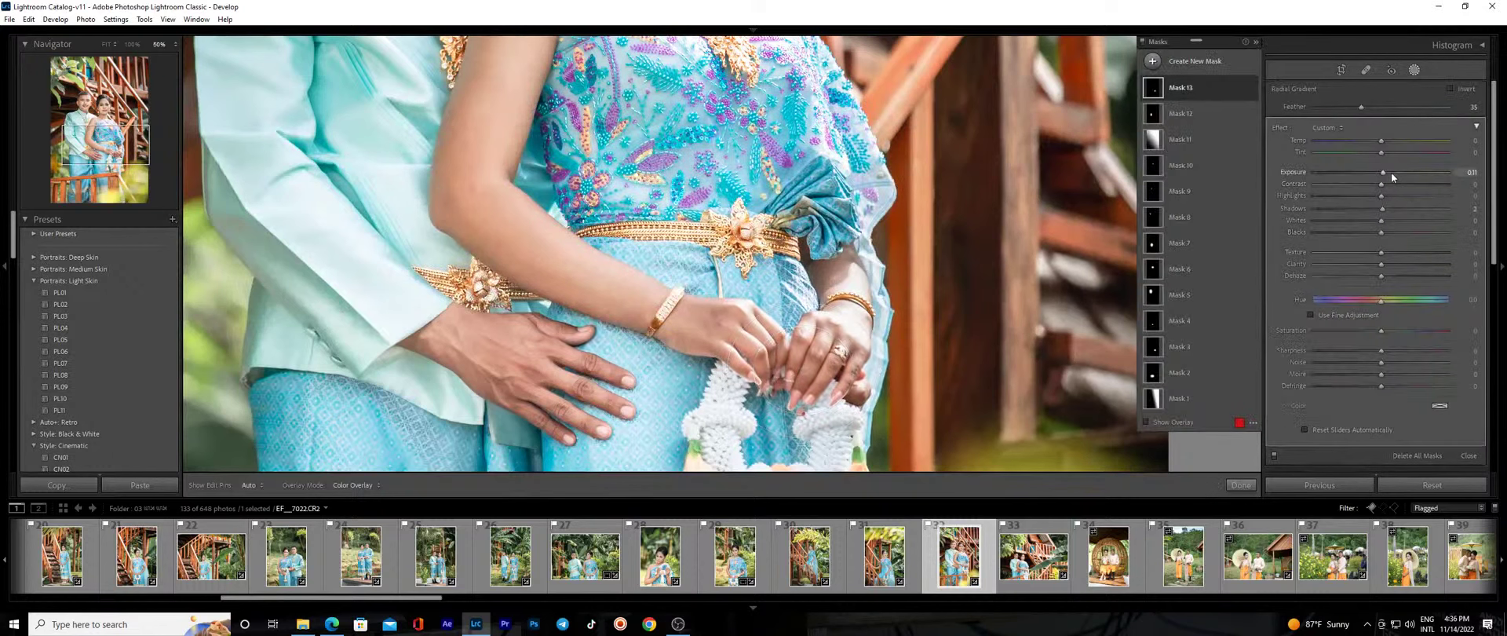
left_click(1241, 484)
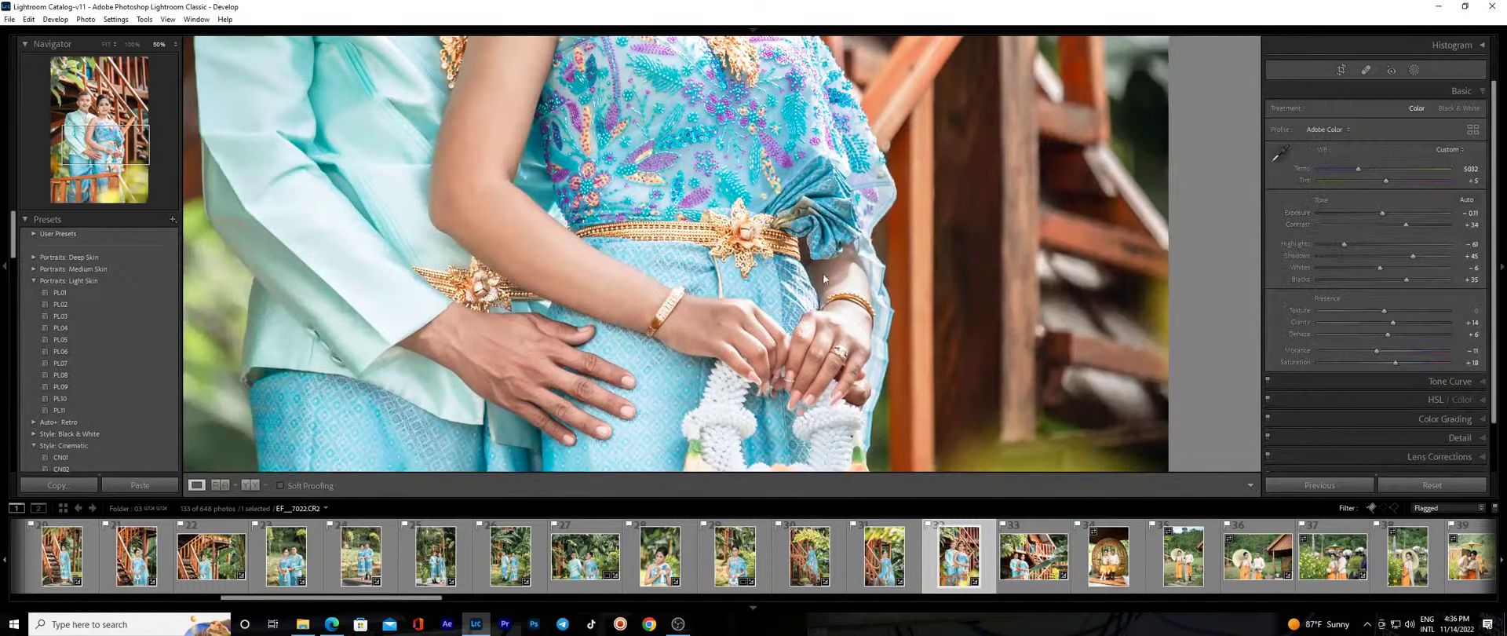
left_click(822, 273)
Check the woman's face up close, then open _7025.CR2 from the filmstrip.
left_click(726, 184)
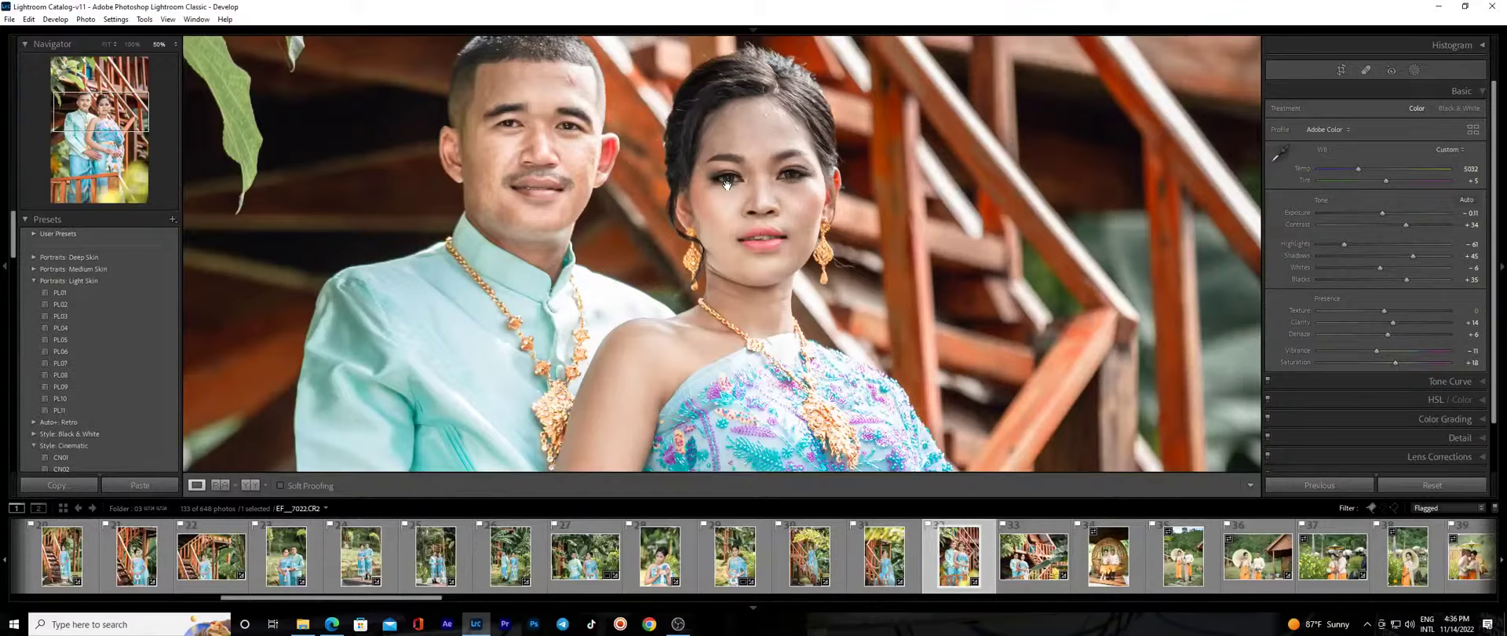
left_click(954, 402)
left_click(1042, 556)
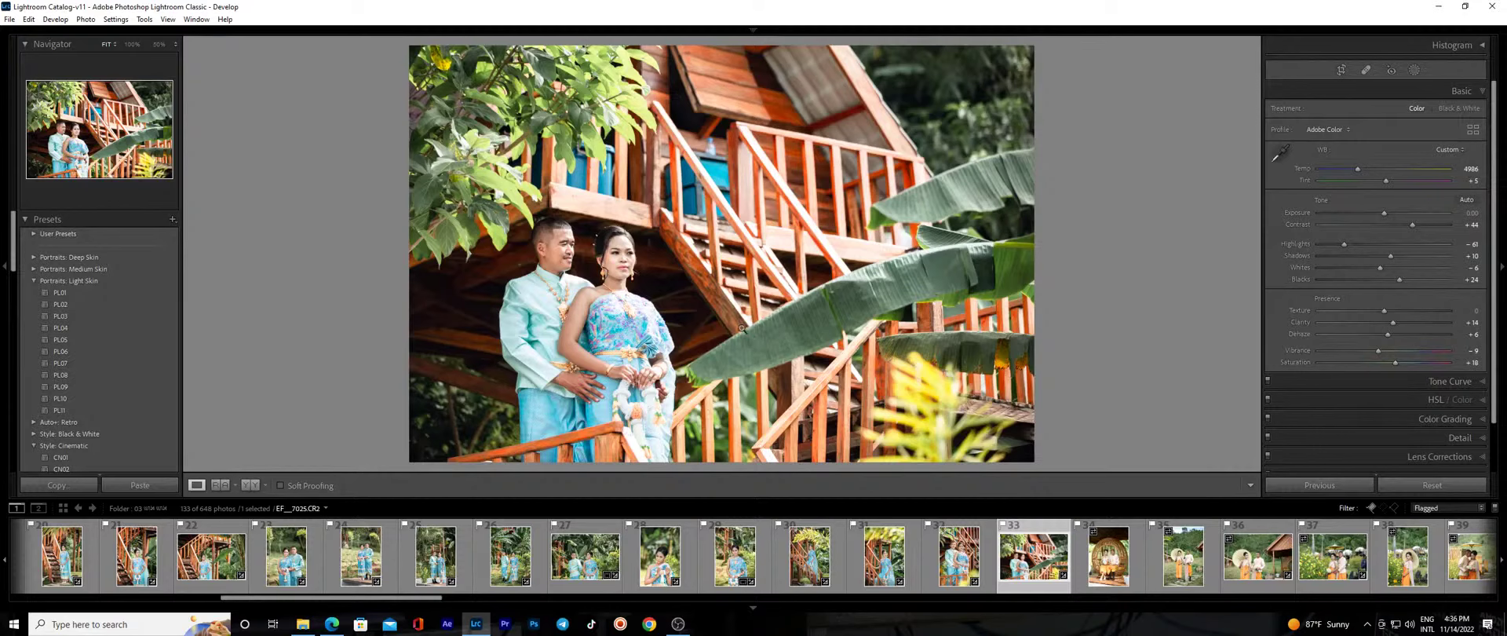
Add a radial mask around the man's head with Saturation -14 and Shadows 19.
key("shift+m")
mouse_move(543, 246)
left_mouse_down()
mouse_move(571, 288)
mouse_move(570, 364)
mouse_move(608, 357)
left_mouse_up()
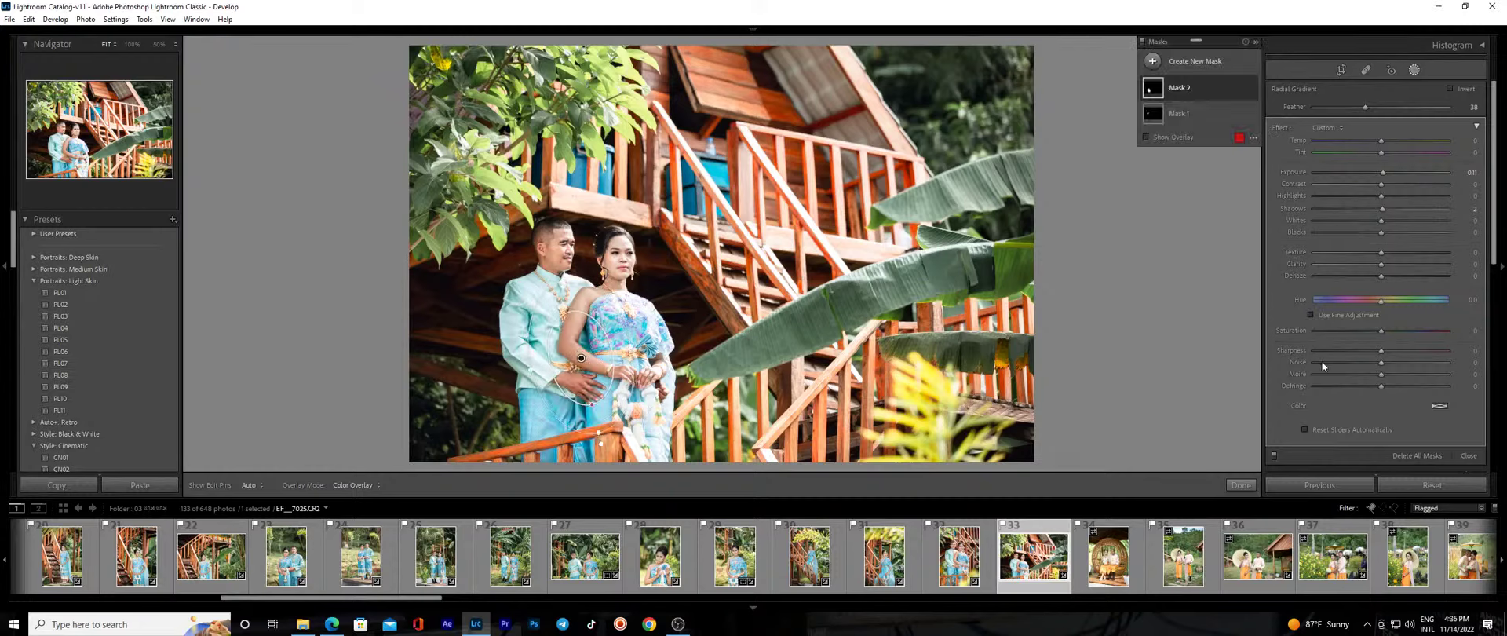
left_click(1370, 331)
left_click_drag(1383, 198, 1394, 210)
left_click(1392, 208)
Add radial masks on the couple's hands (exposure 0.35) and around the man's head.
left_click_drag(585, 385, 622, 413)
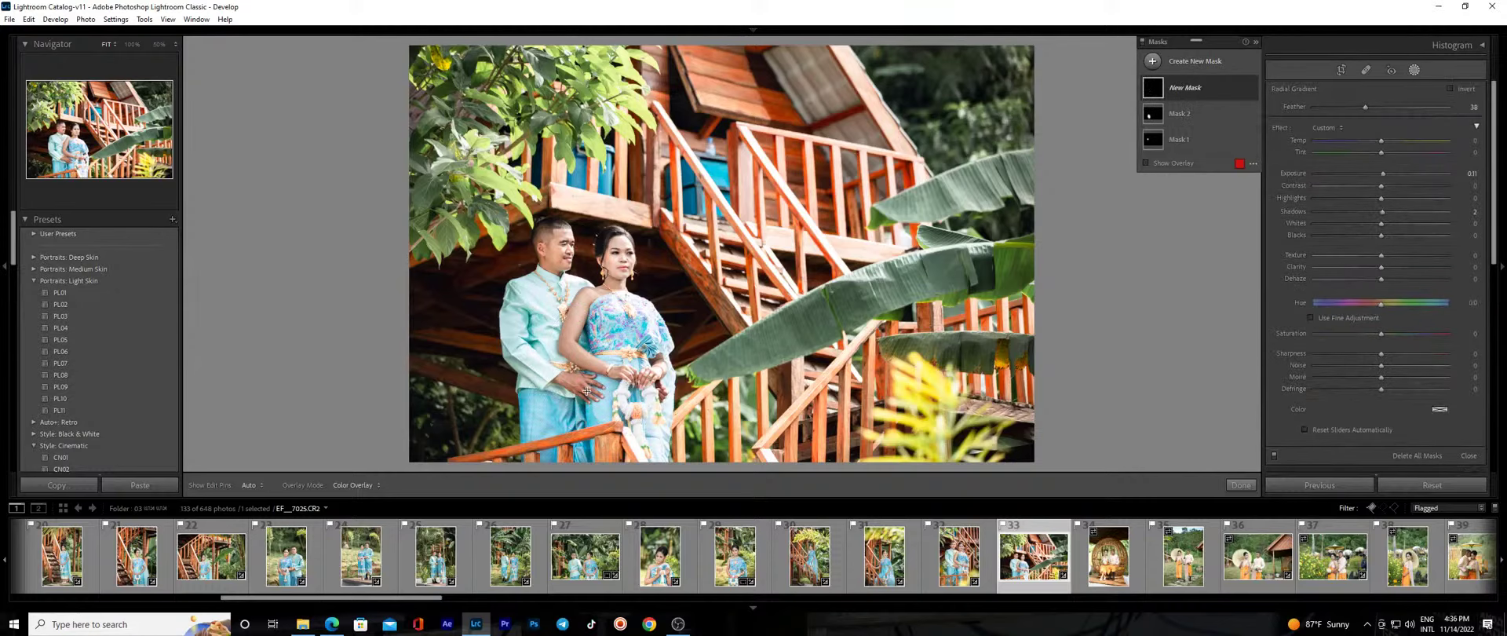
left_click_drag(1383, 172, 1393, 213)
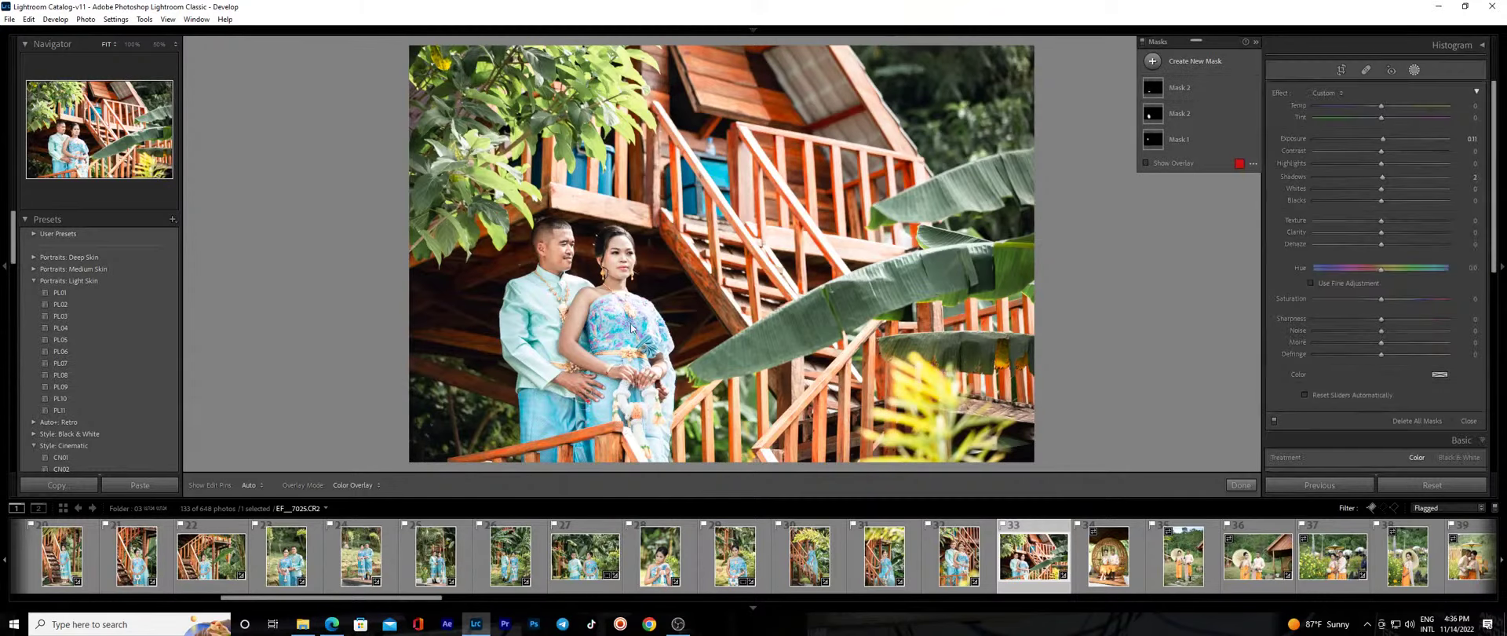
key("m")
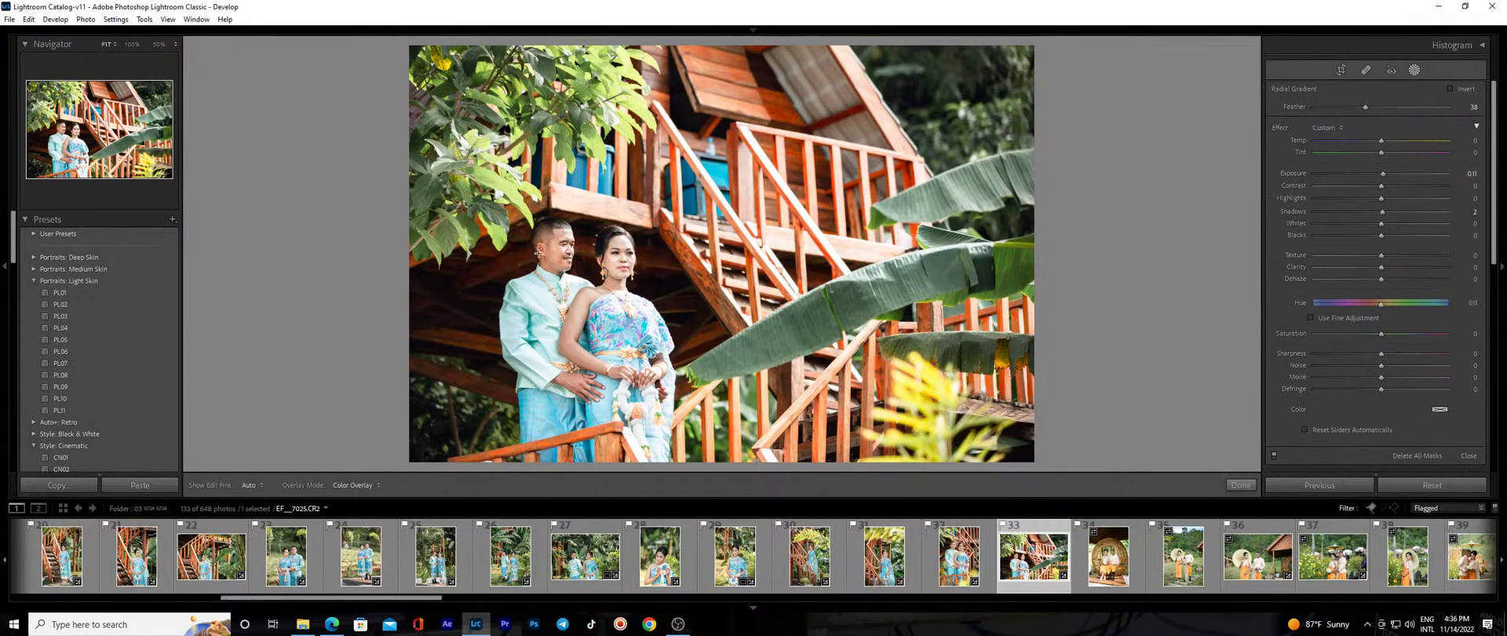
left_click_drag(530, 261, 552, 276)
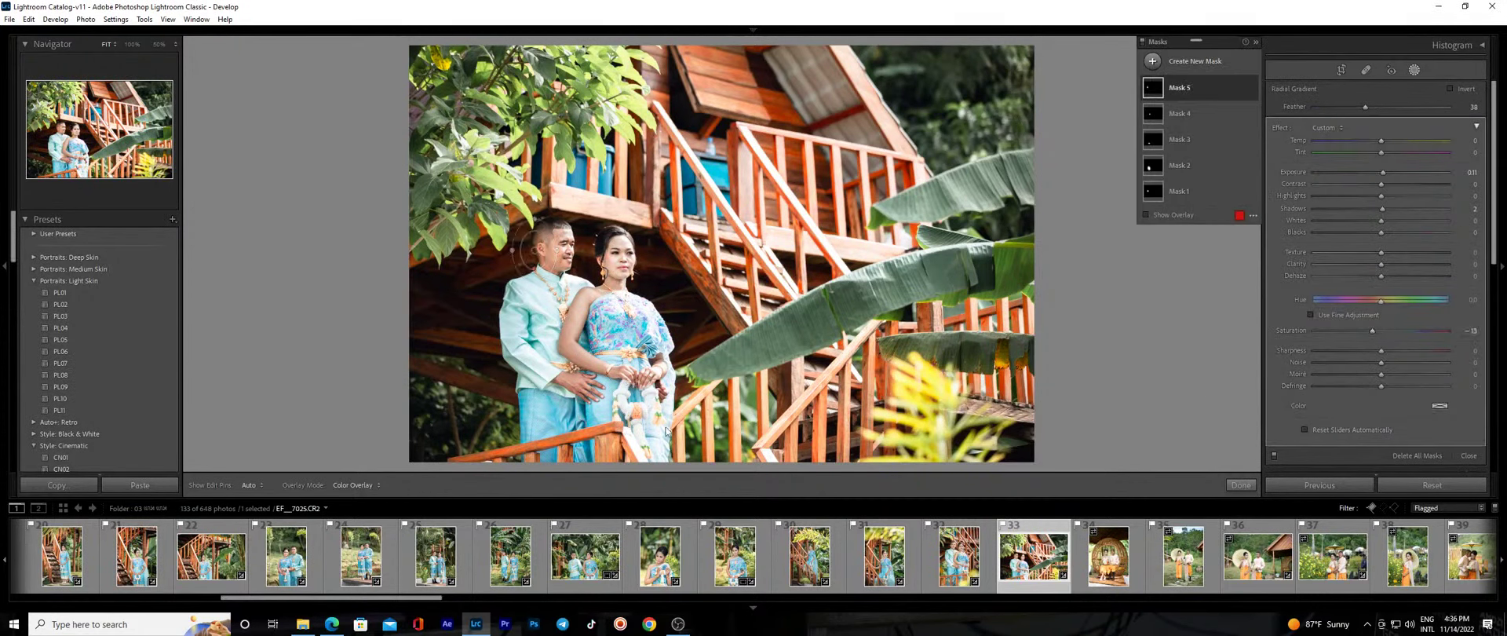
key("shift+m")
left_click_drag(595, 401, 640, 428)
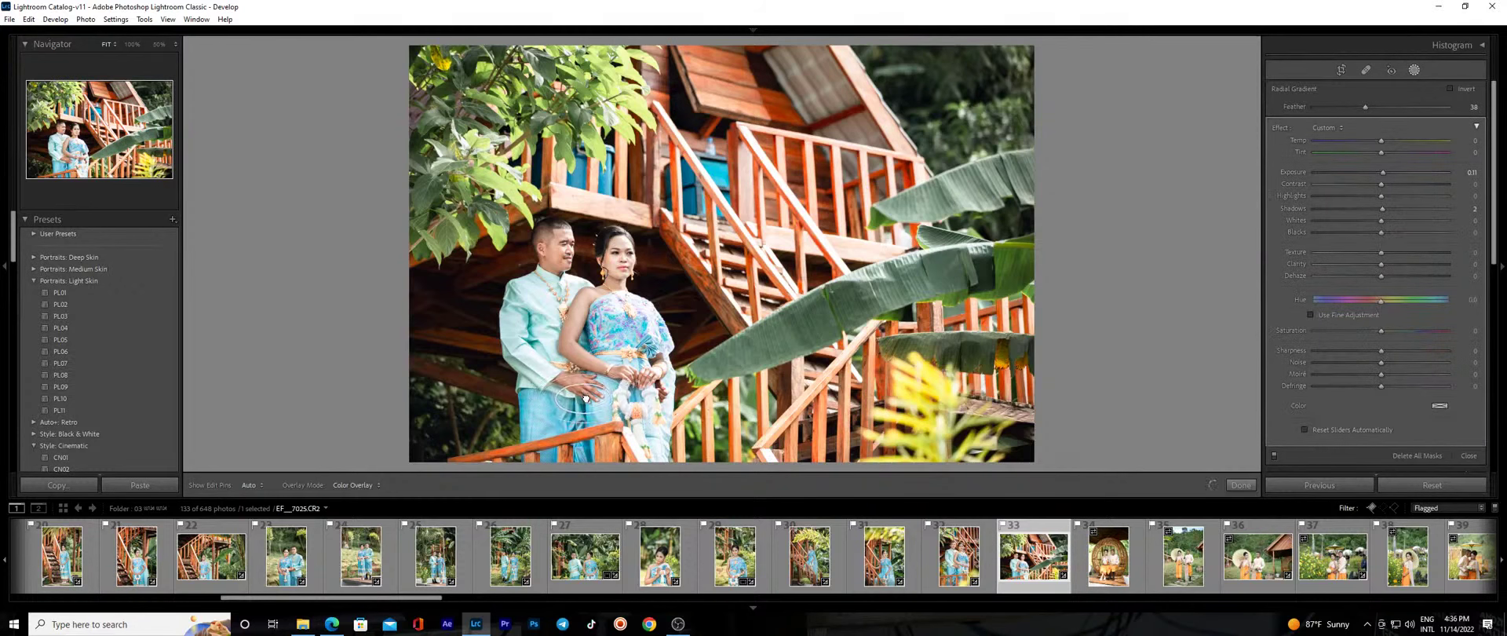
left_click(1228, 487)
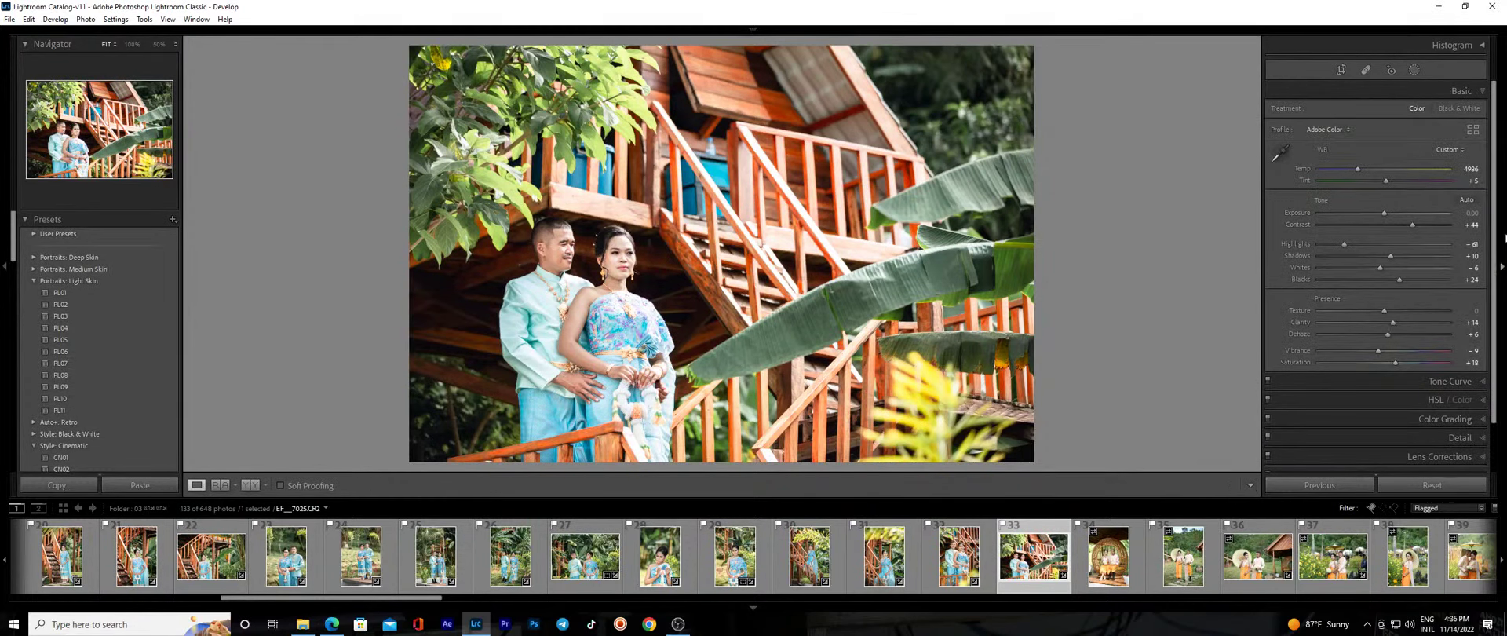
Lower global Contrast to +21 and Highlights to -68, checking both faces up close.
left_click(1401, 224)
left_click_drag(1342, 244, 1336, 244)
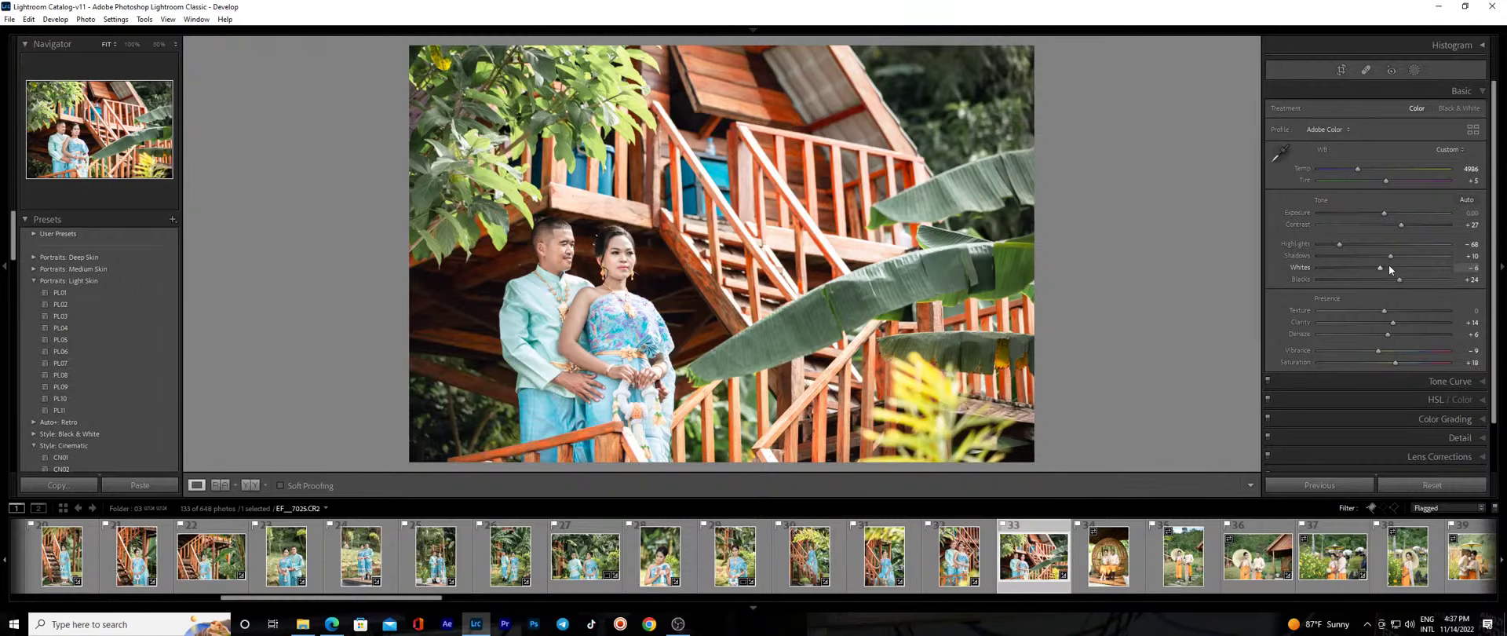
left_click(616, 266)
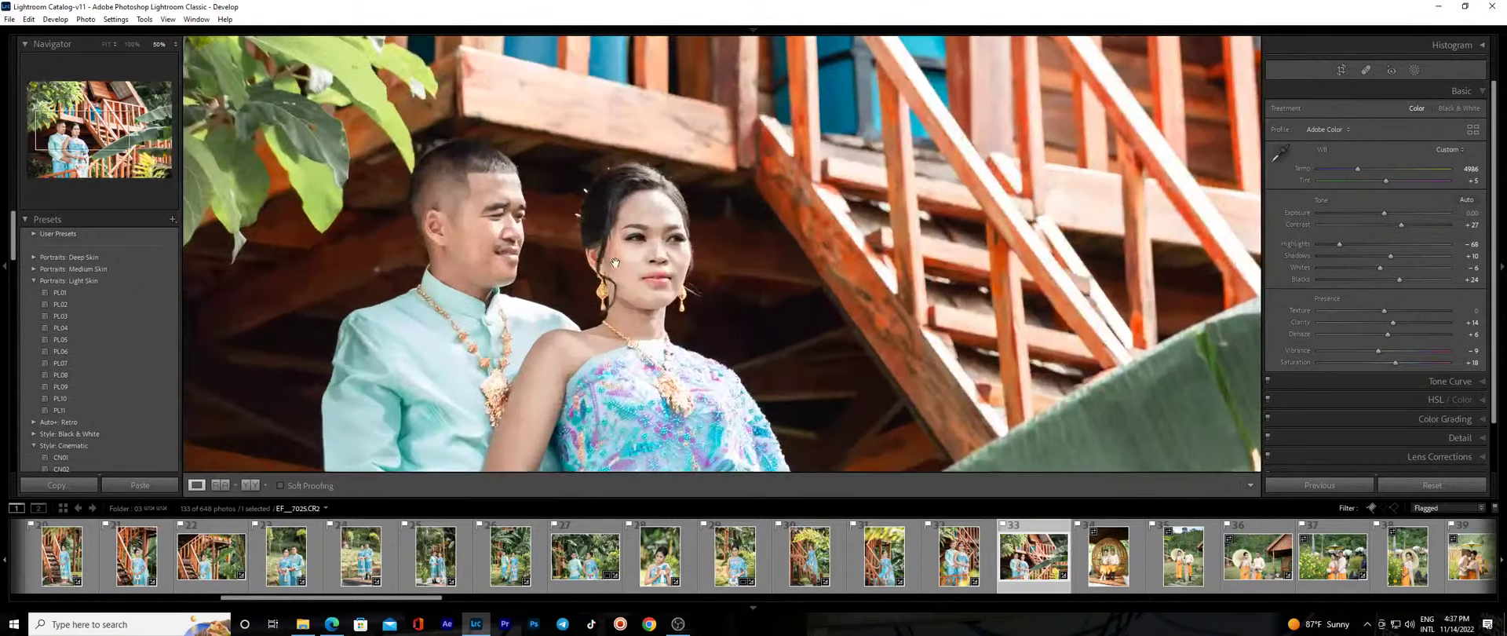
left_click(614, 261)
left_click(550, 249)
left_click(684, 292)
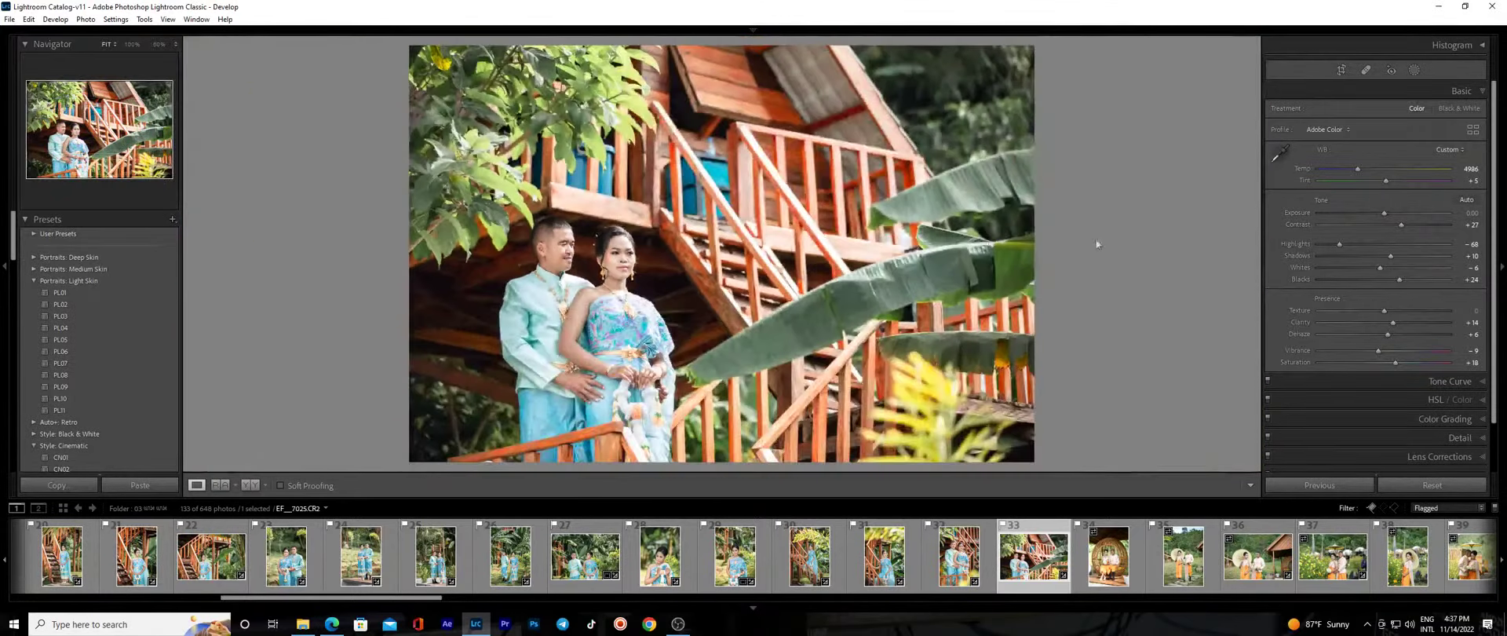
left_click_drag(1401, 225, 1381, 214)
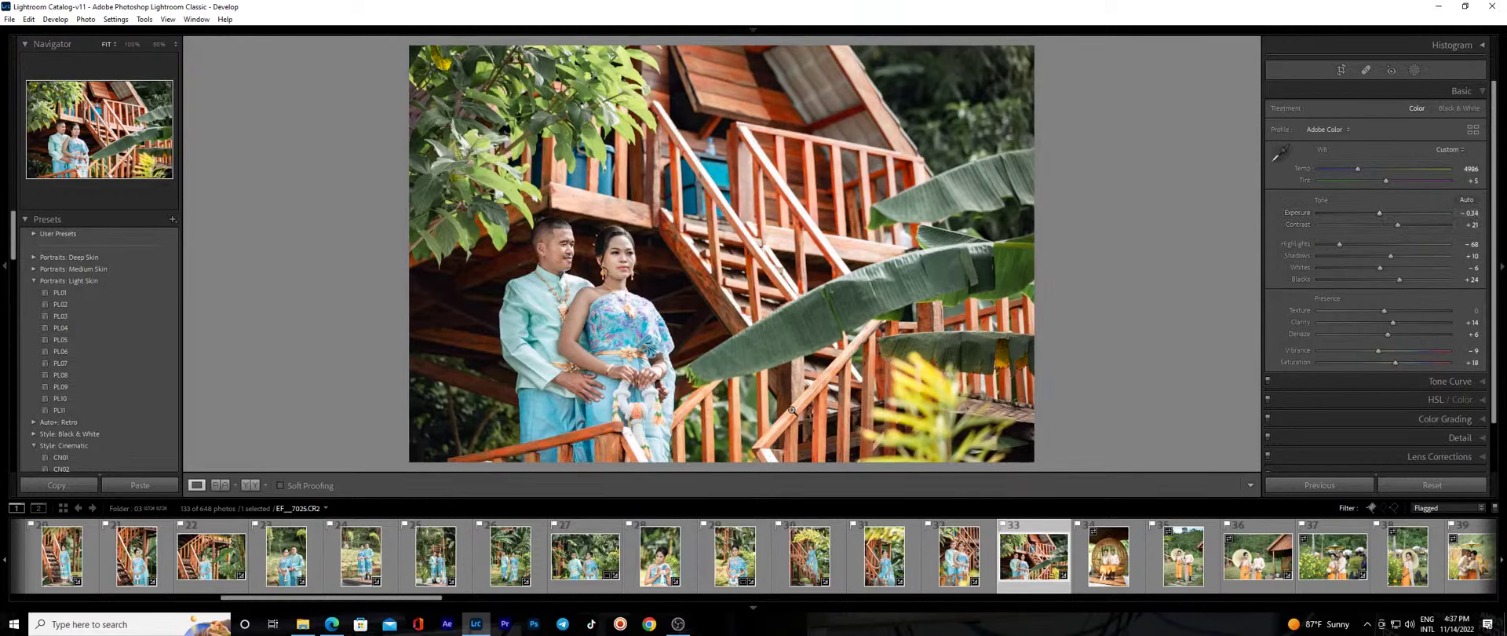
Add a radial mask over the tree-house couple at exposure 0.53, rotated to follow them.
key("shift+m")
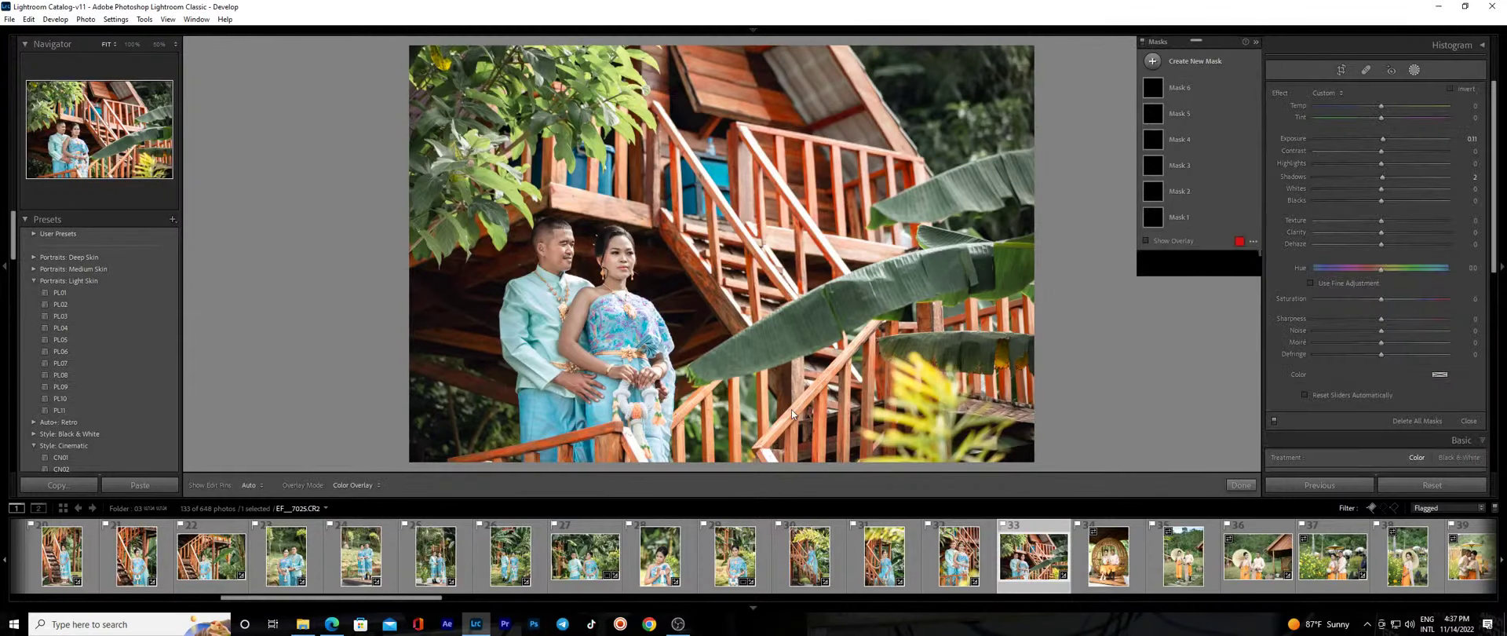
mouse_move(550, 323)
left_mouse_down()
mouse_move(603, 385)
mouse_move(572, 357)
left_mouse_up()
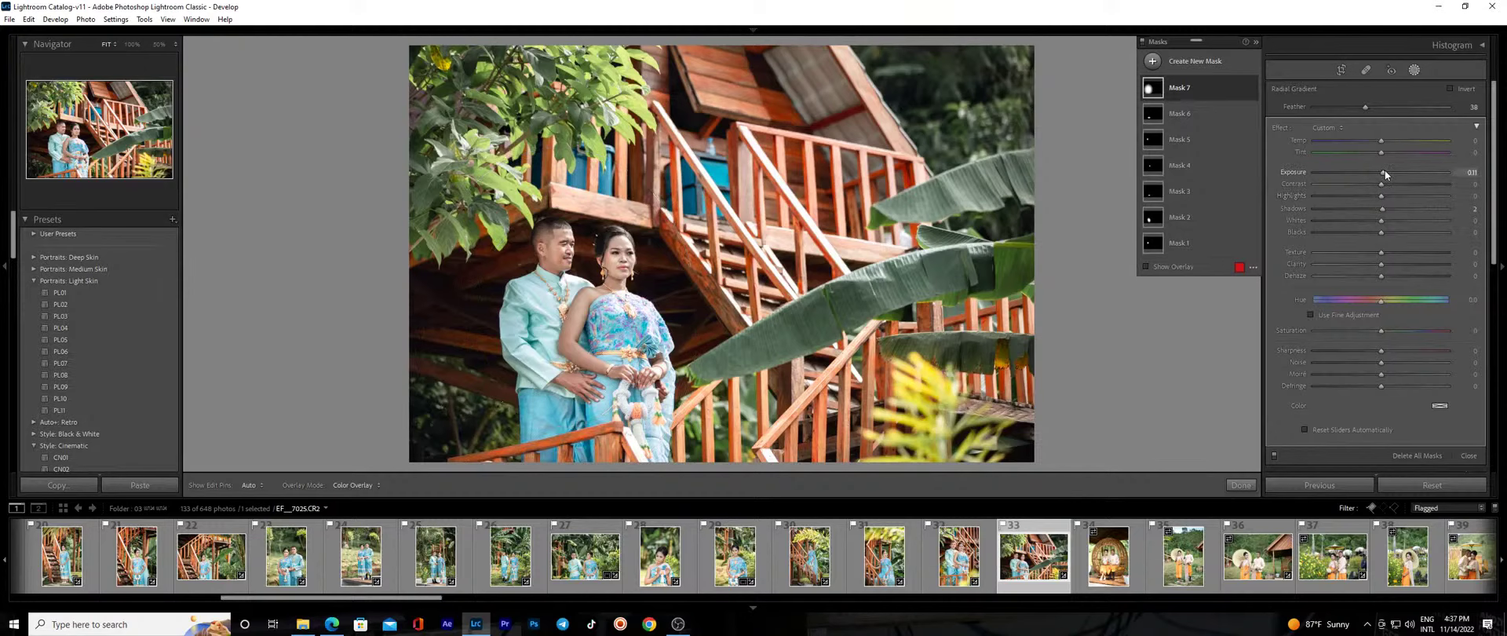
left_click_drag(1387, 176, 1392, 178)
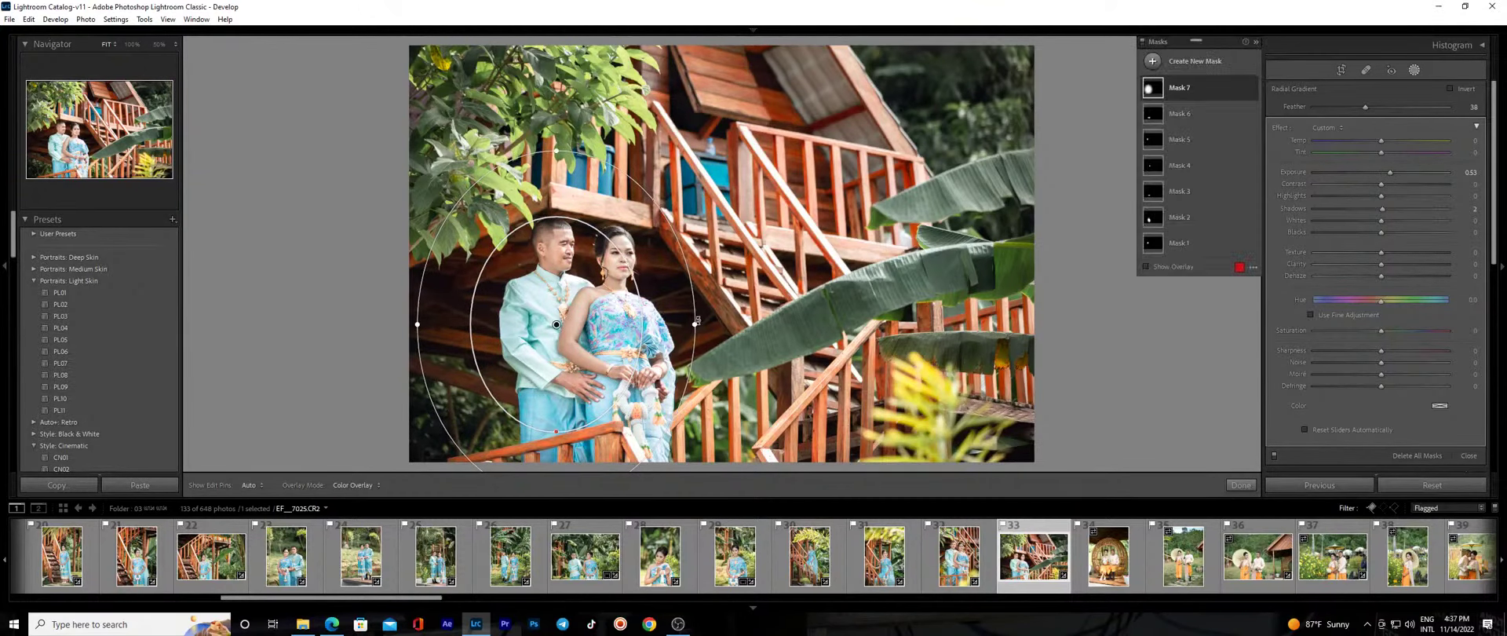
left_click_drag(699, 327, 689, 286)
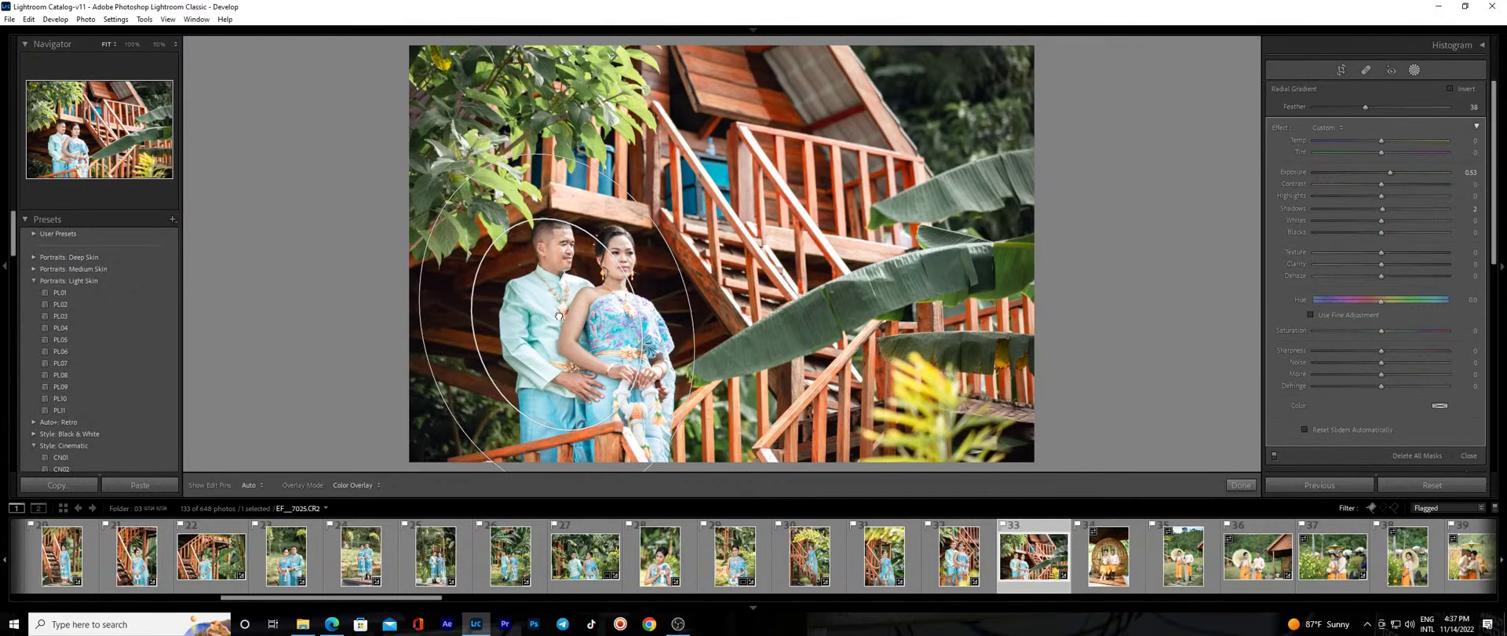
left_click(1241, 485)
Zoom in and out to check the couple, then open the wicker-chair photo _7032.CR2.
left_click(610, 296)
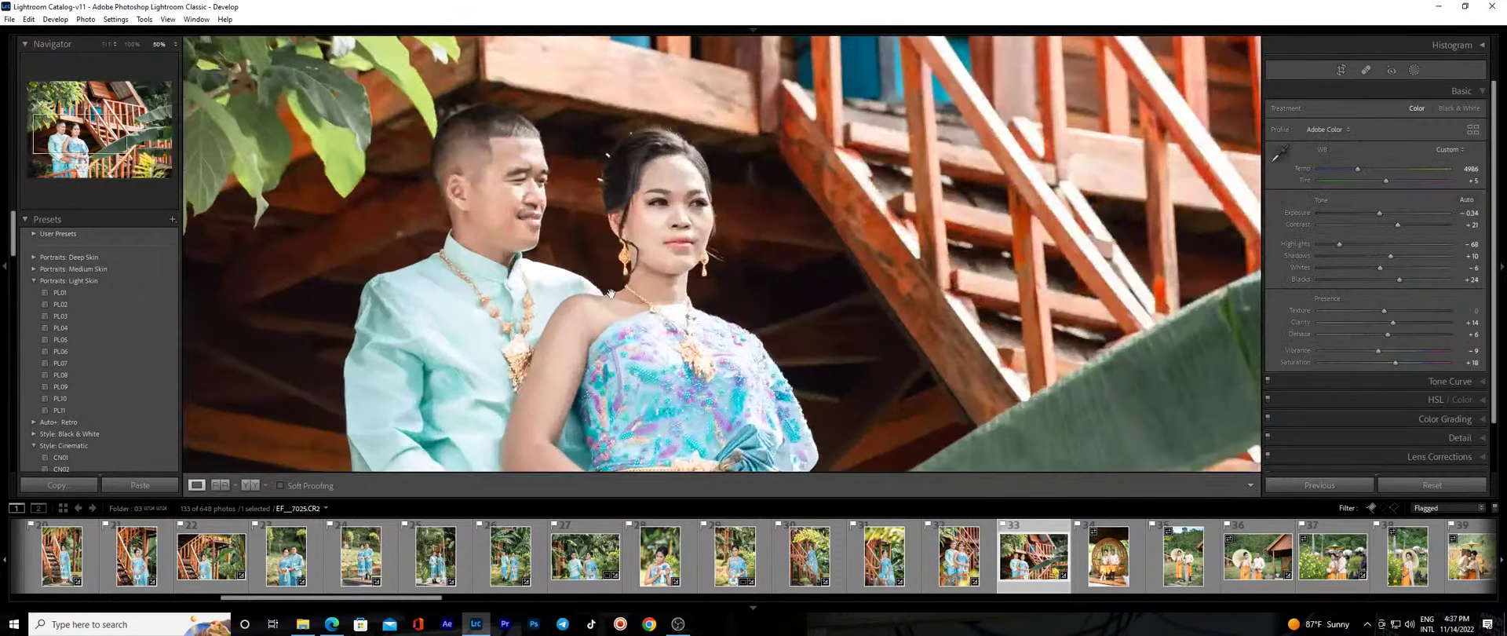
left_click(561, 363)
left_click(623, 360)
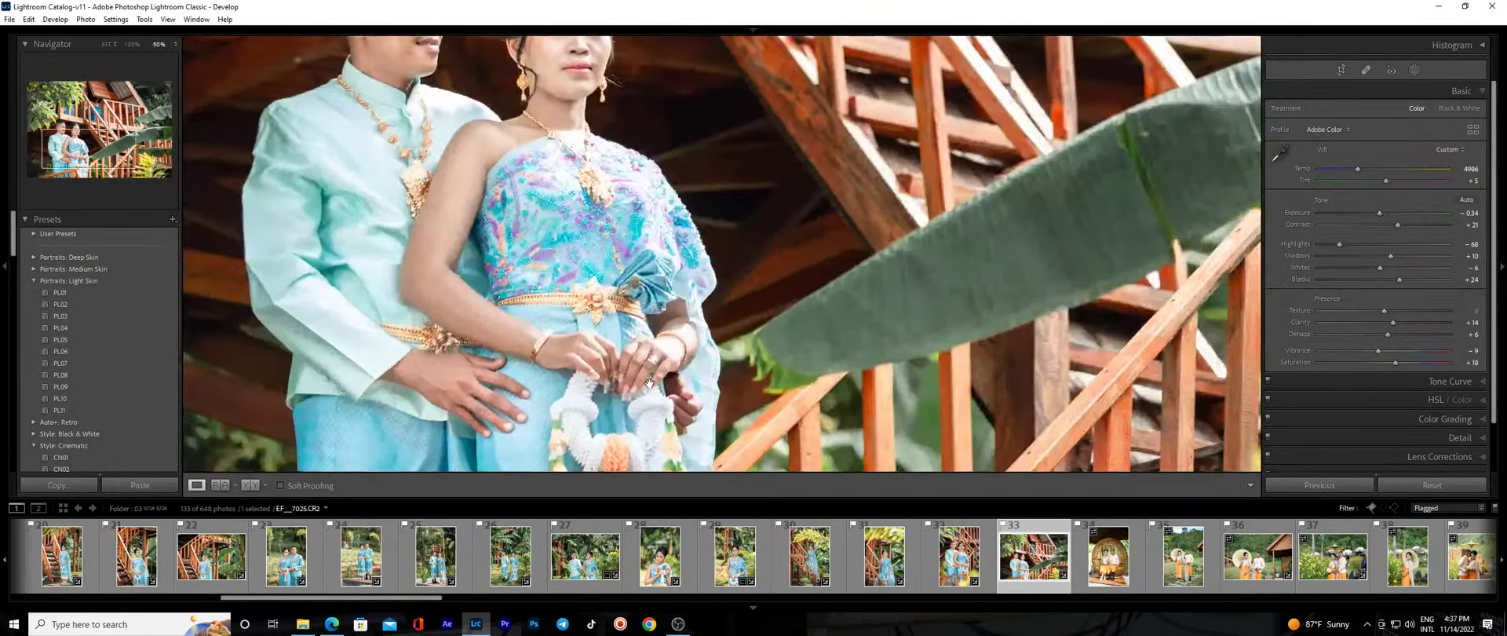
left_click(622, 360)
left_click(567, 356)
left_click(596, 359)
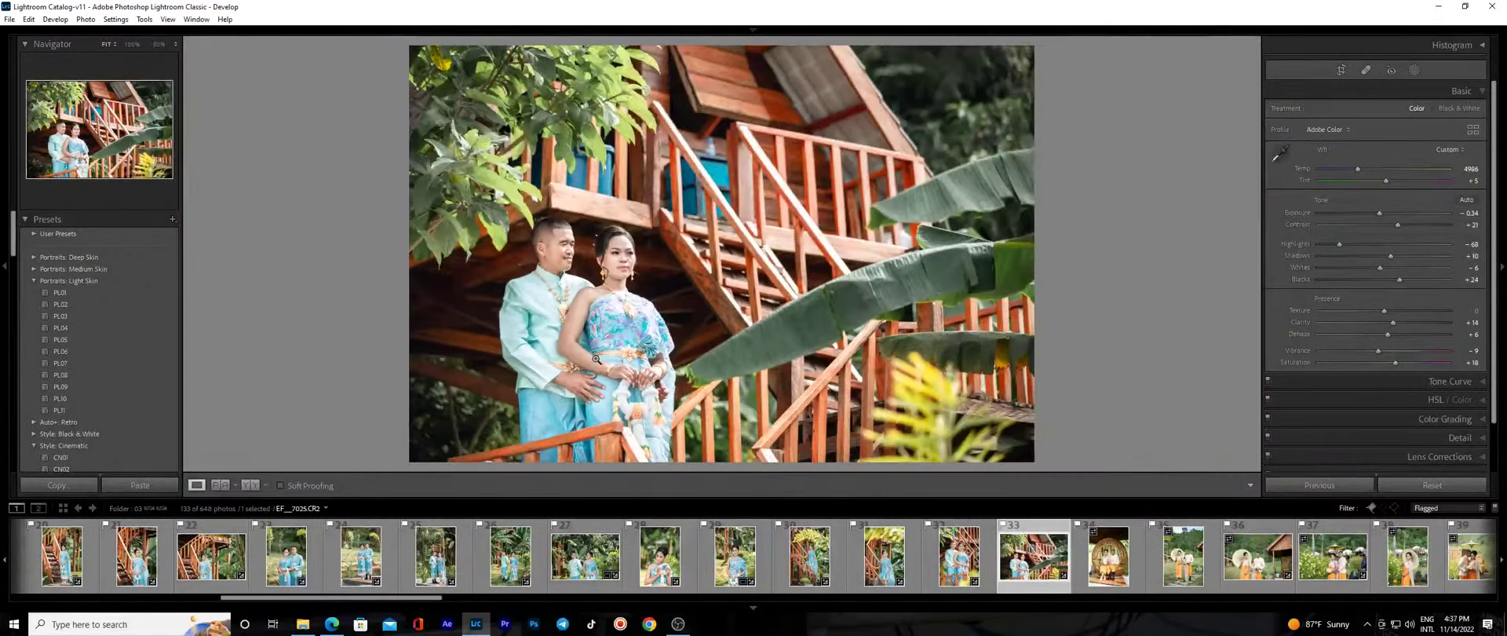
left_click(565, 319)
left_click(565, 319)
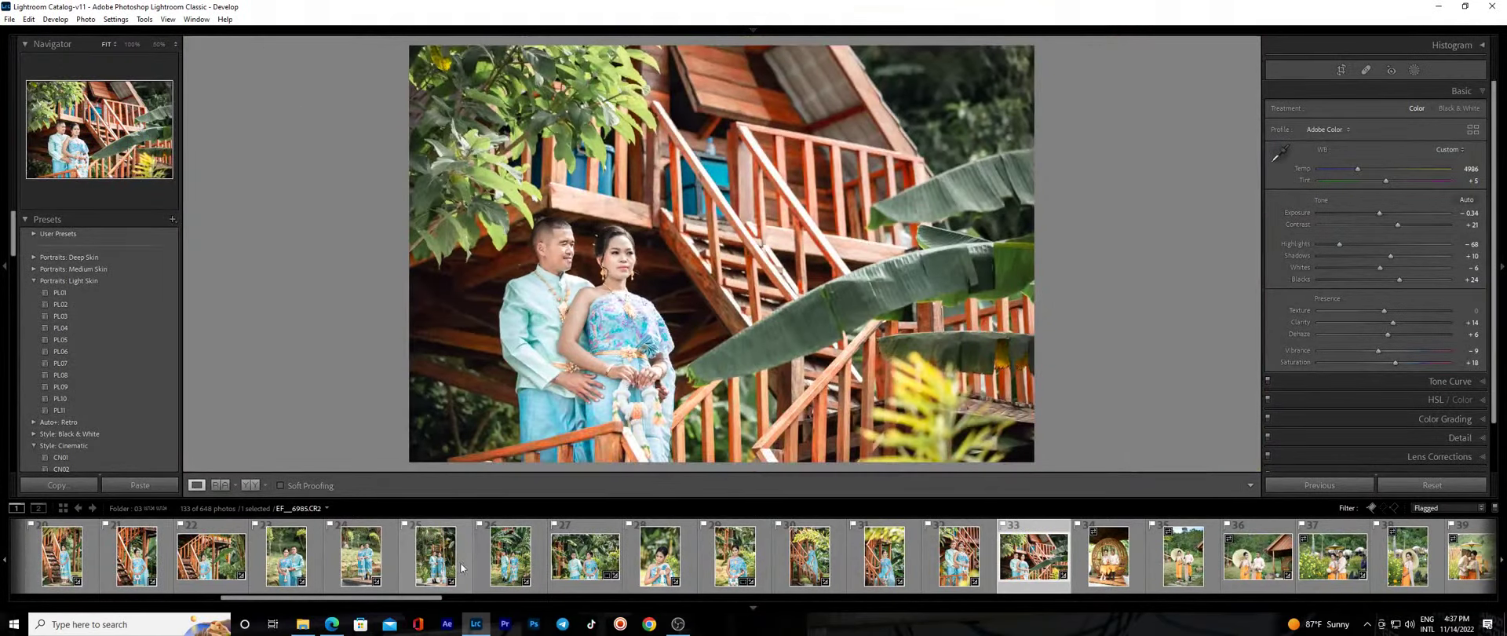
left_click(1108, 556)
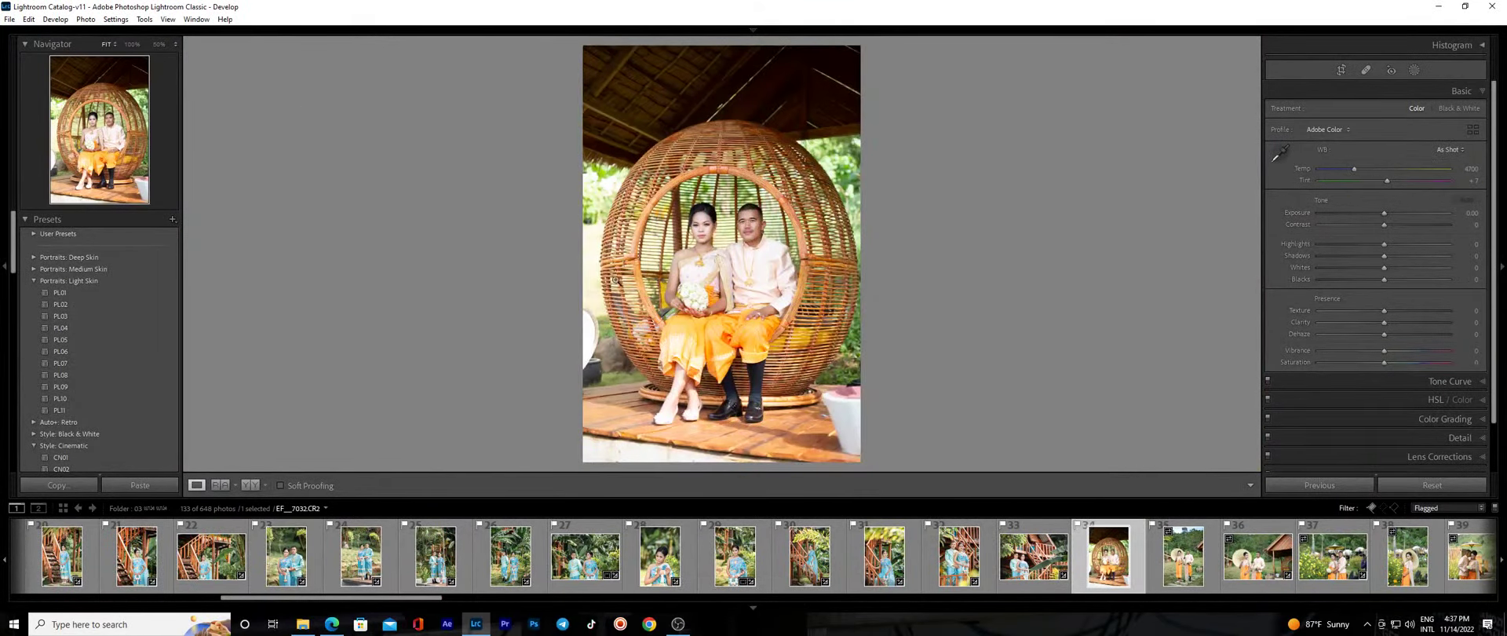
Zoom in on the couple's faces and back out, then switch to Facebook in the browser.
left_click(736, 235)
left_click(733, 235)
left_click(331, 624)
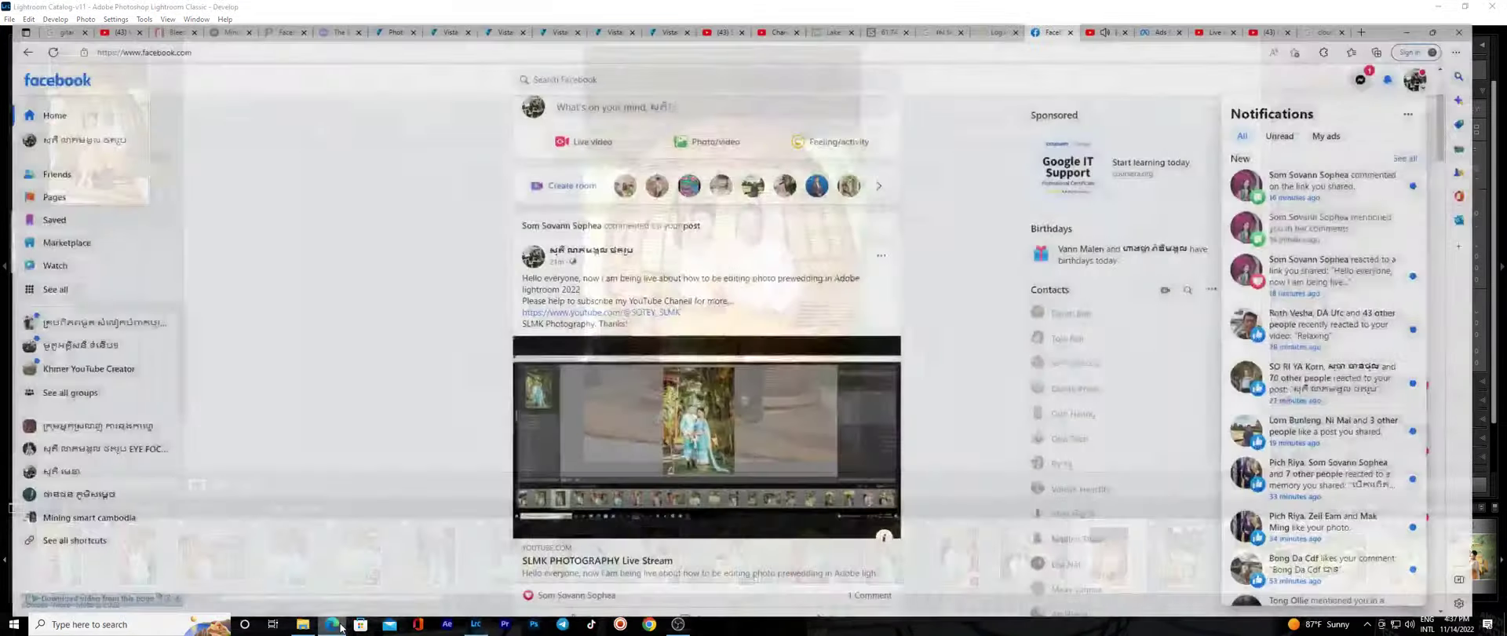
Cycle through the YouTube and Facebook tabs, OBS, Lightroom and the Lightroom Catalog folder.
left_click(1118, 9)
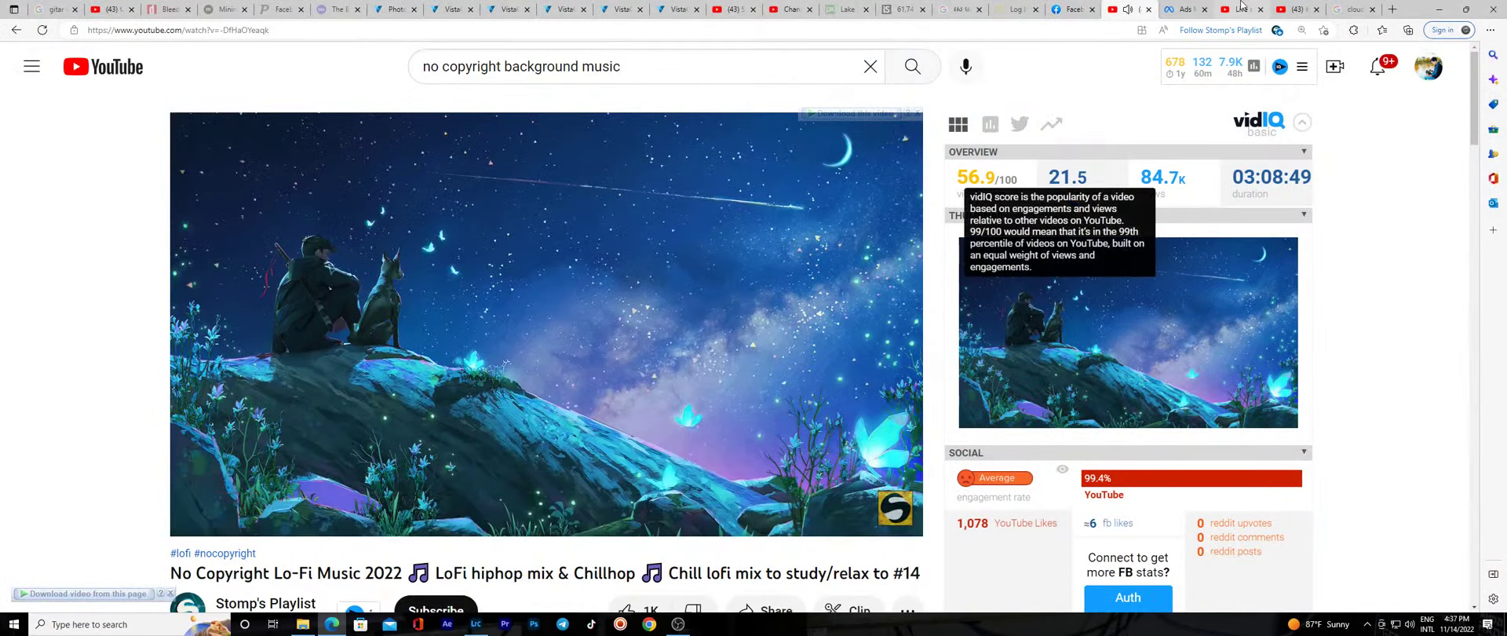
left_click(1075, 10)
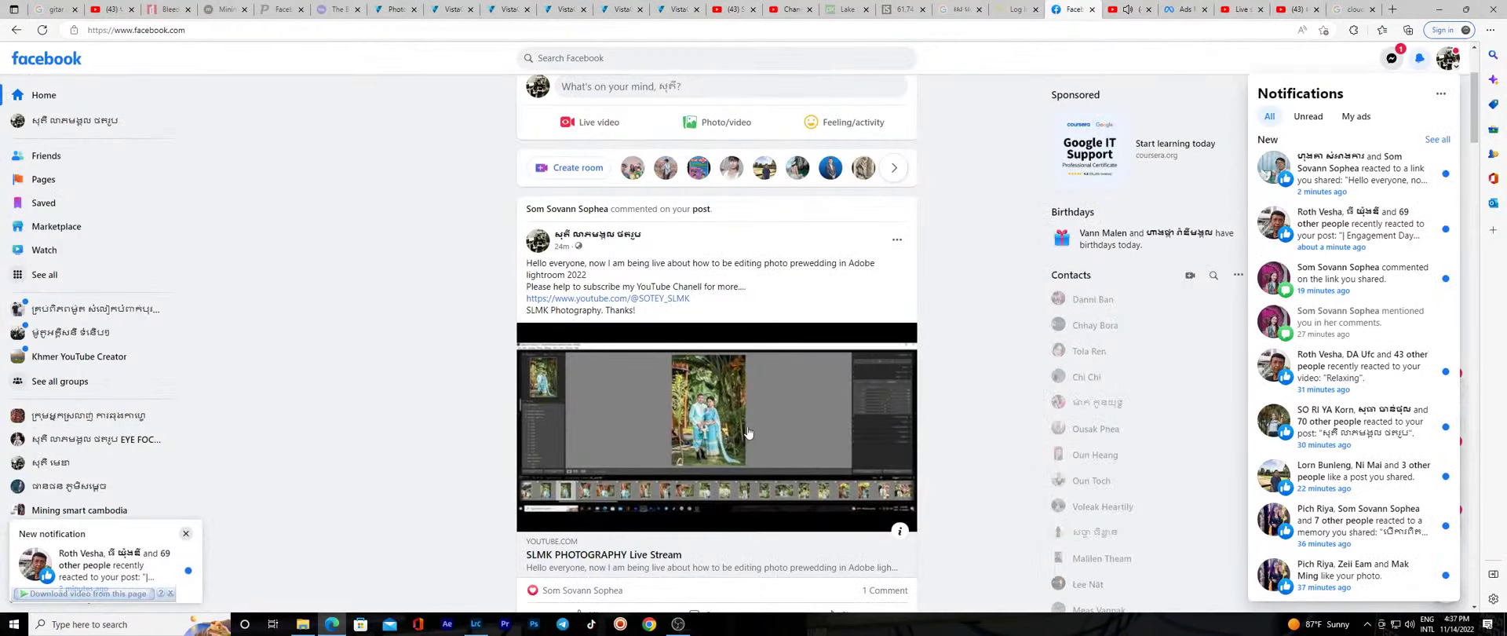
left_click(678, 624)
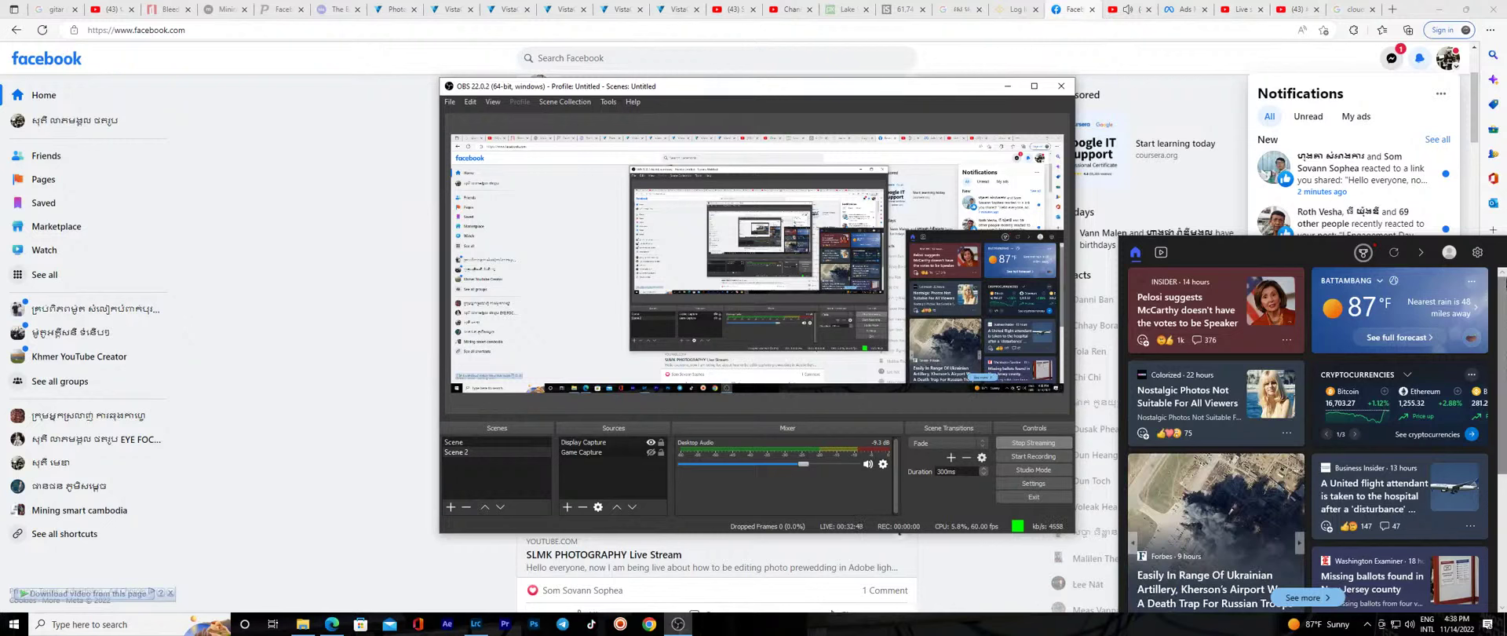
left_click(476, 624)
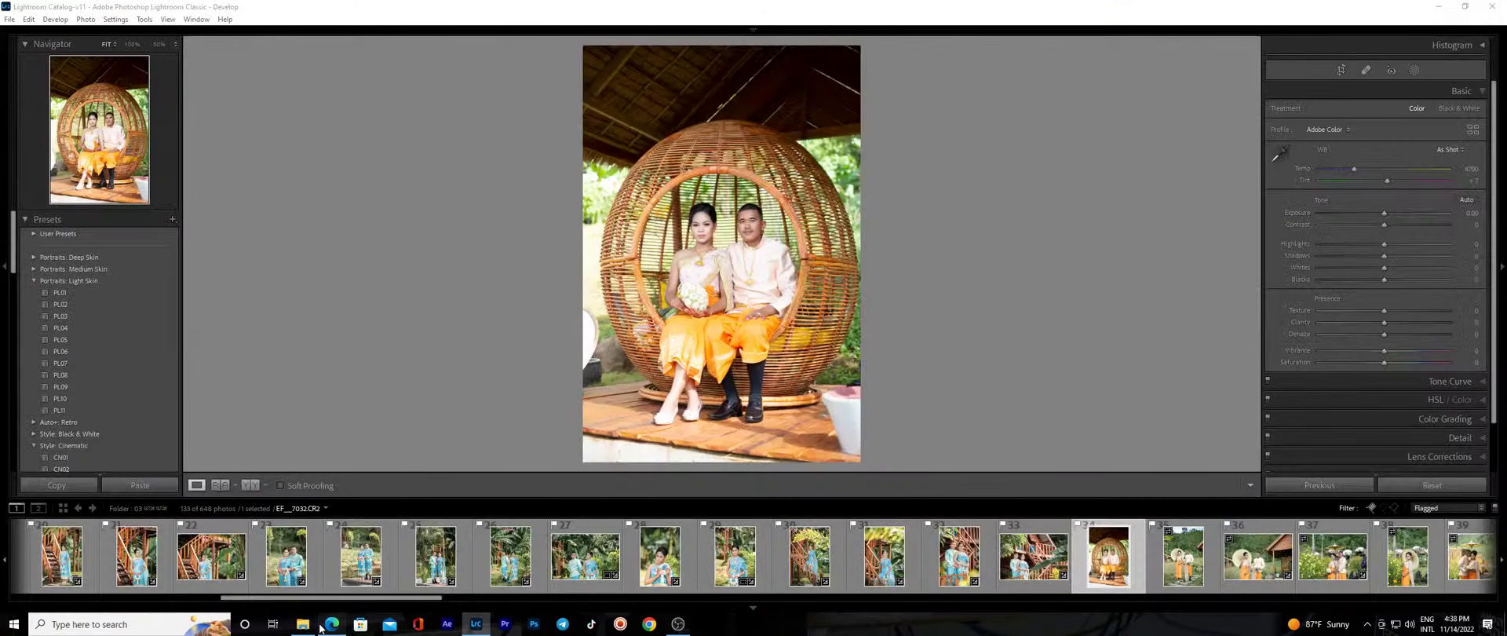
left_click(332, 624)
left_click(303, 624)
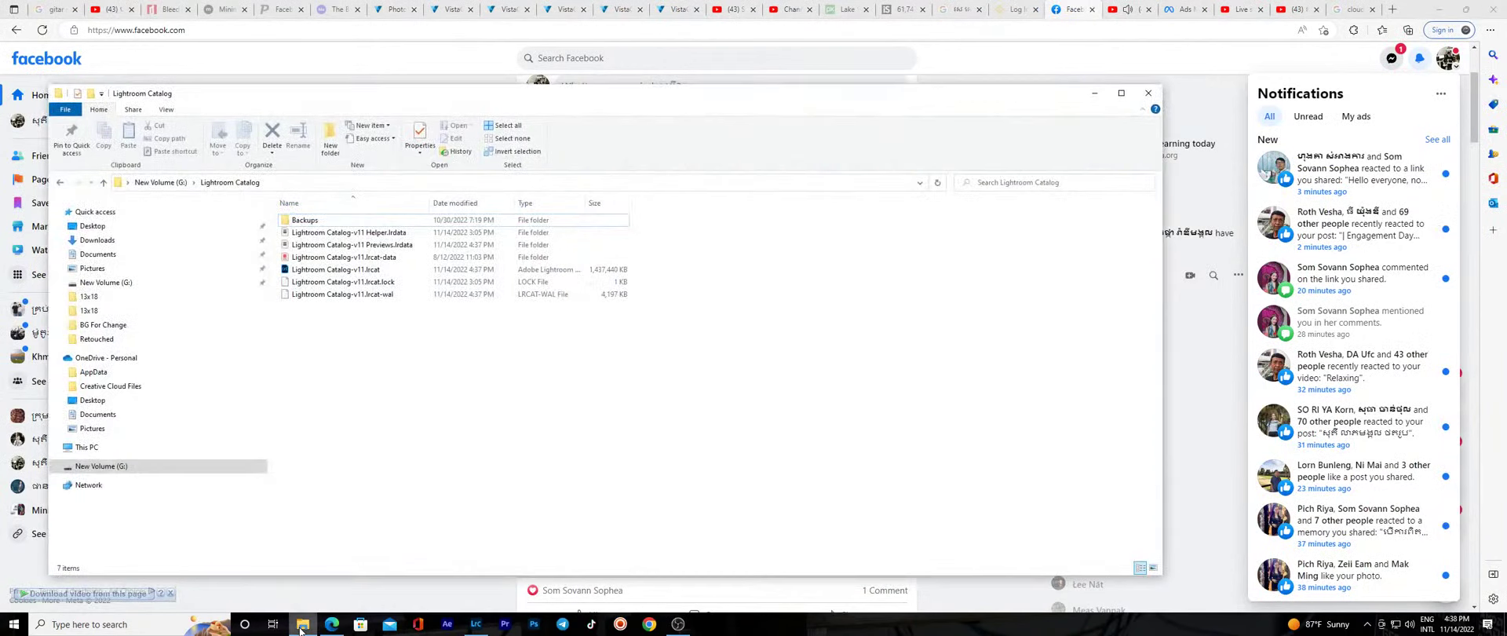
left_click(1148, 92)
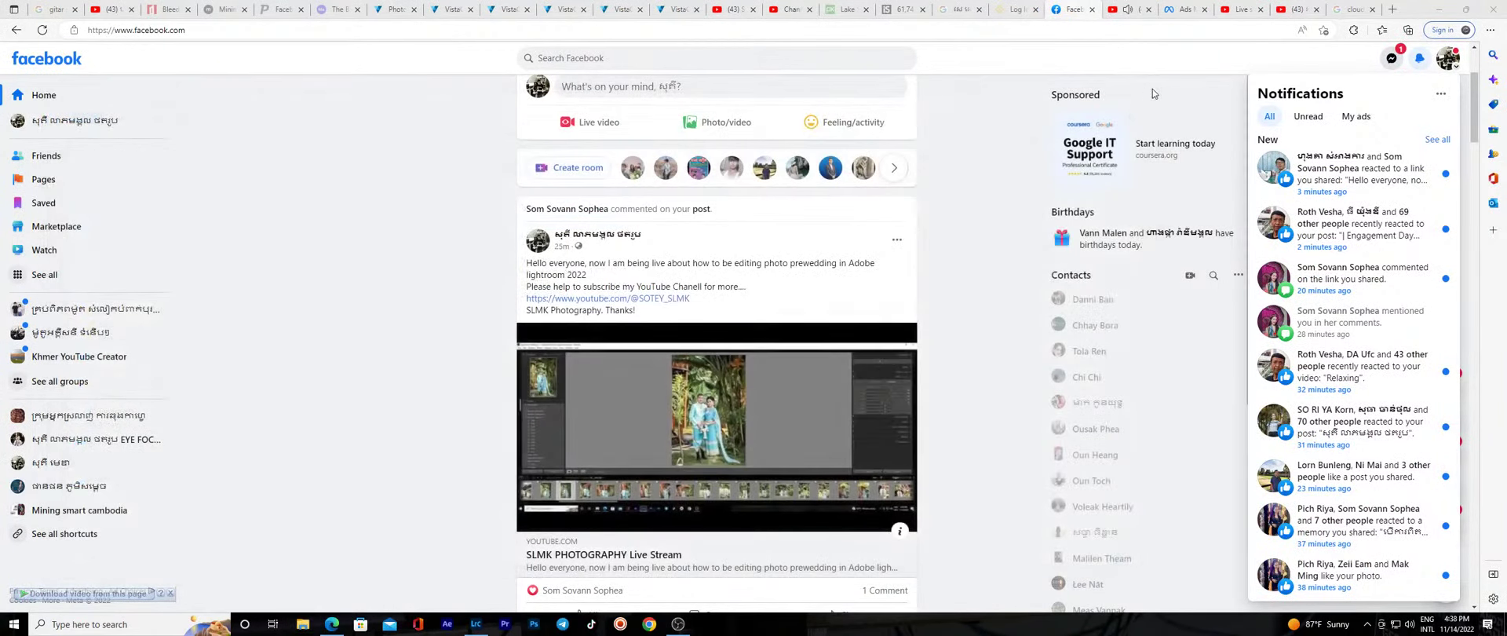
End the SLMK PHOTOGRAPHY livestream from YouTube Studio and confirm it.
left_click(1138, 9)
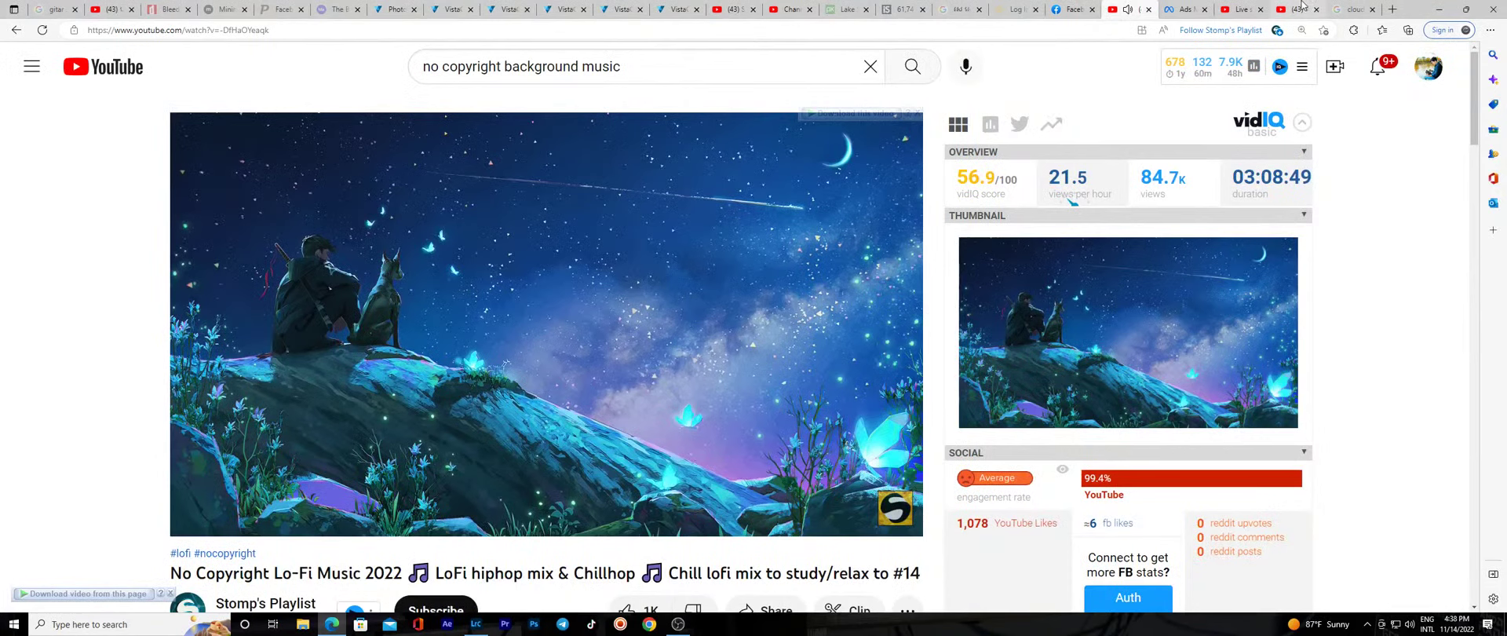
left_click(1240, 7)
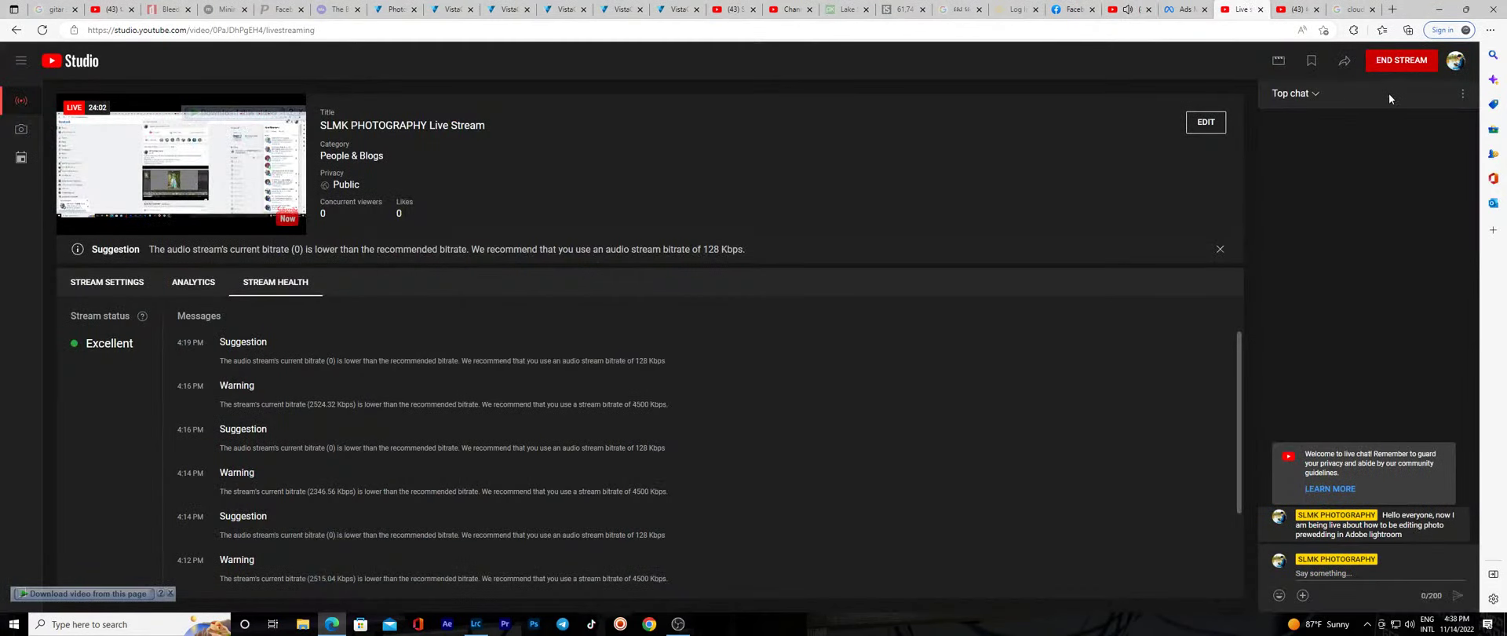
left_click(1397, 63)
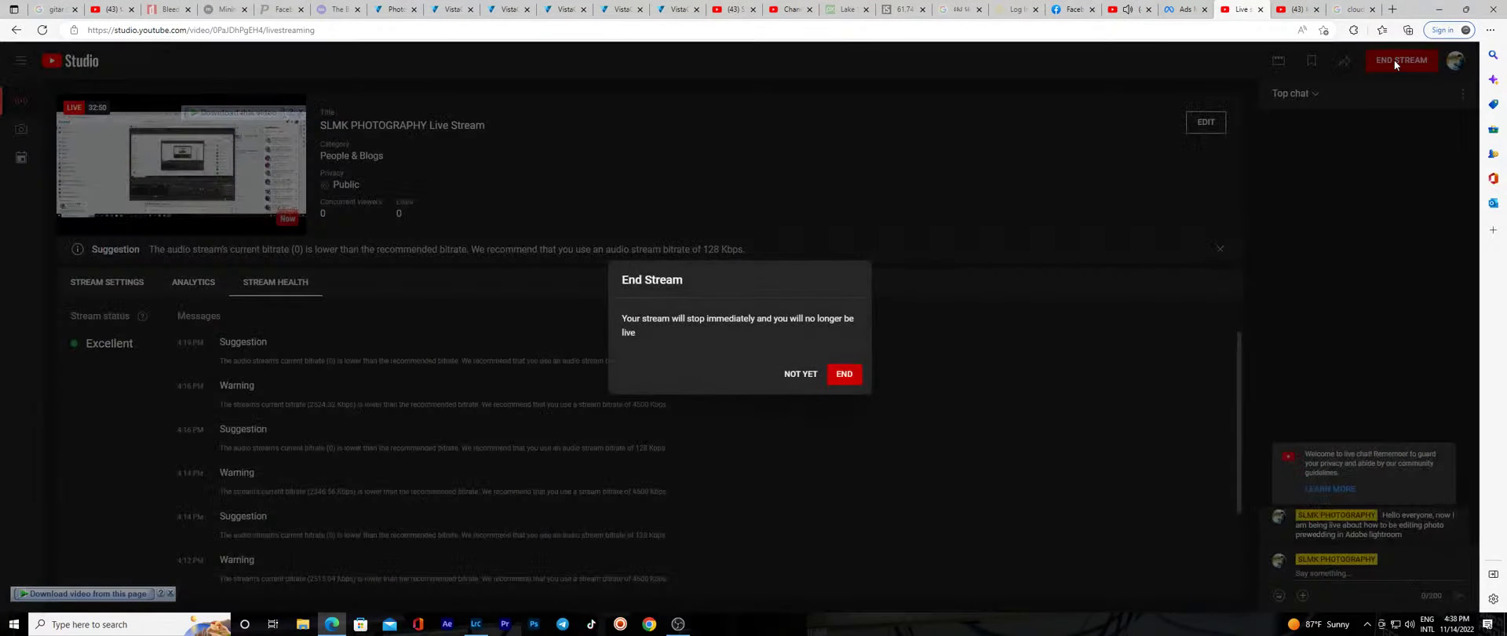
left_click(844, 375)
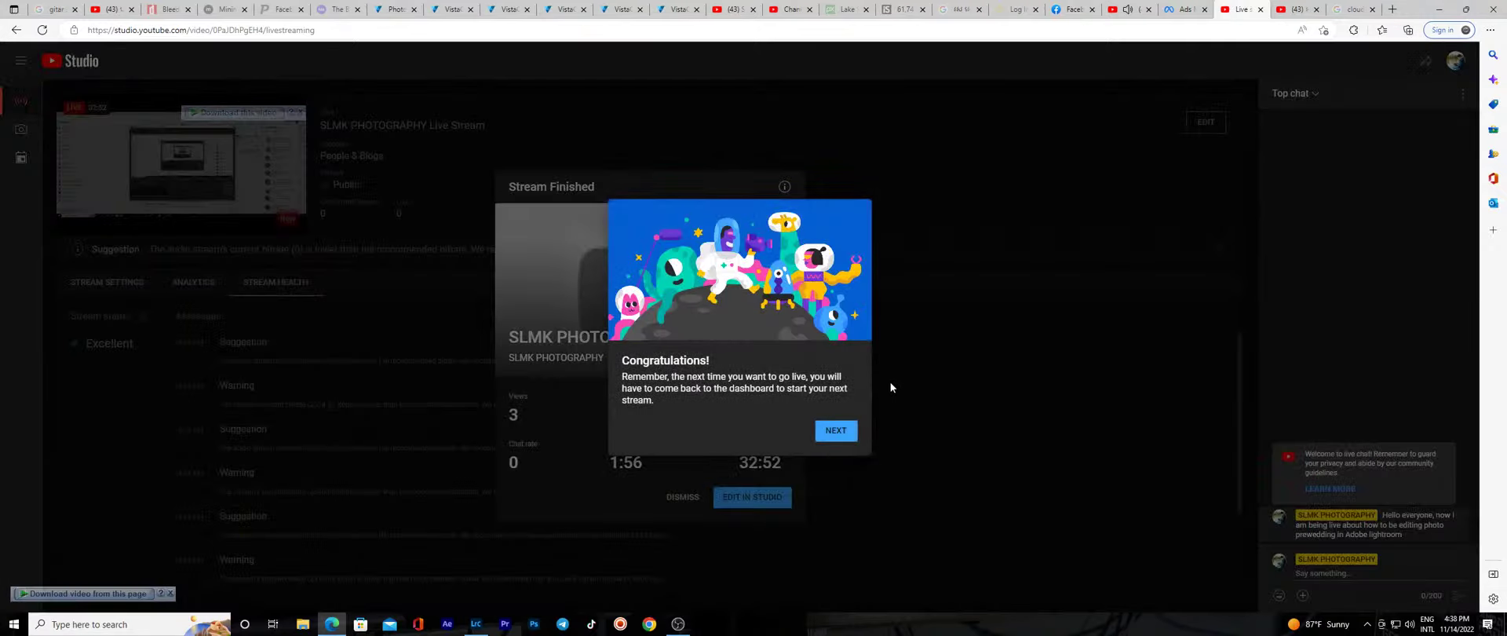